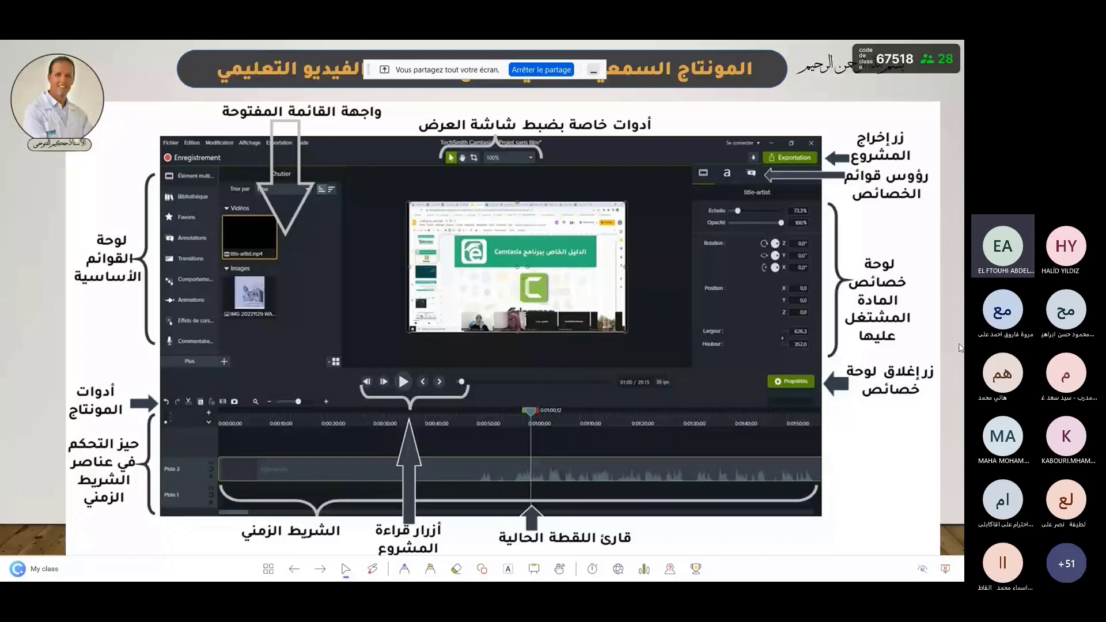
Advance through the shortcut and workshop slides to the closing slide and end the slide show.
key(Right)
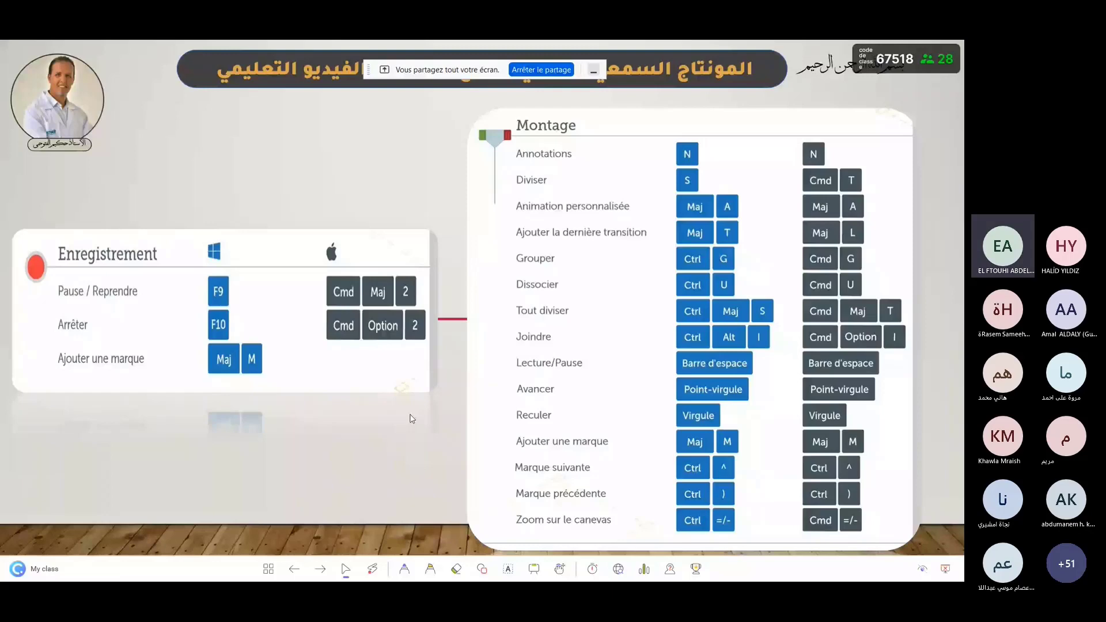
key(Right)
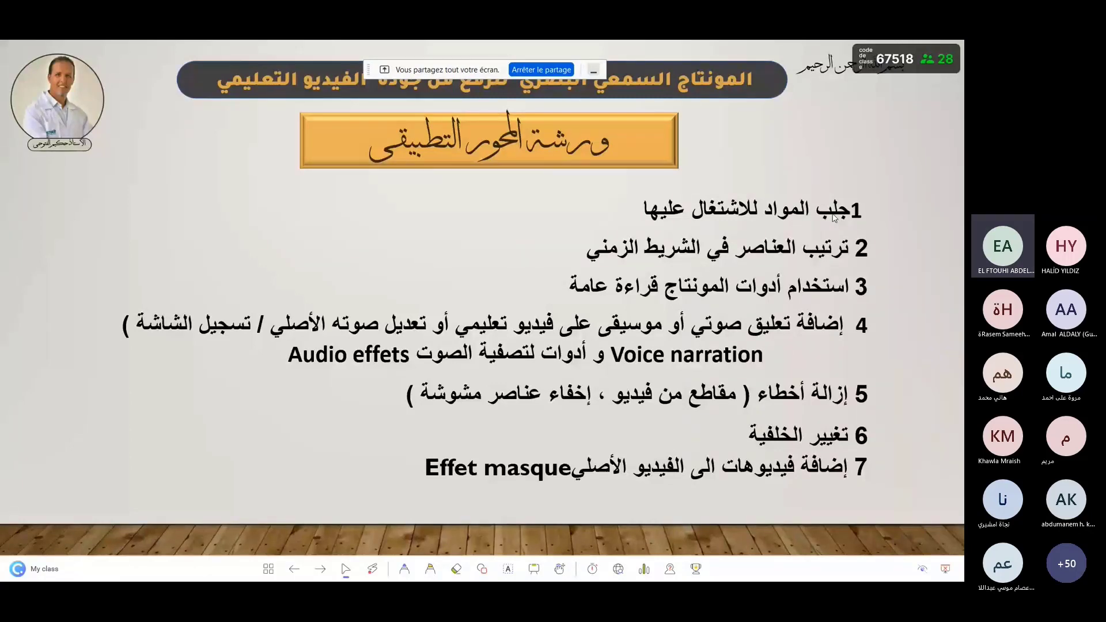
key(Right)
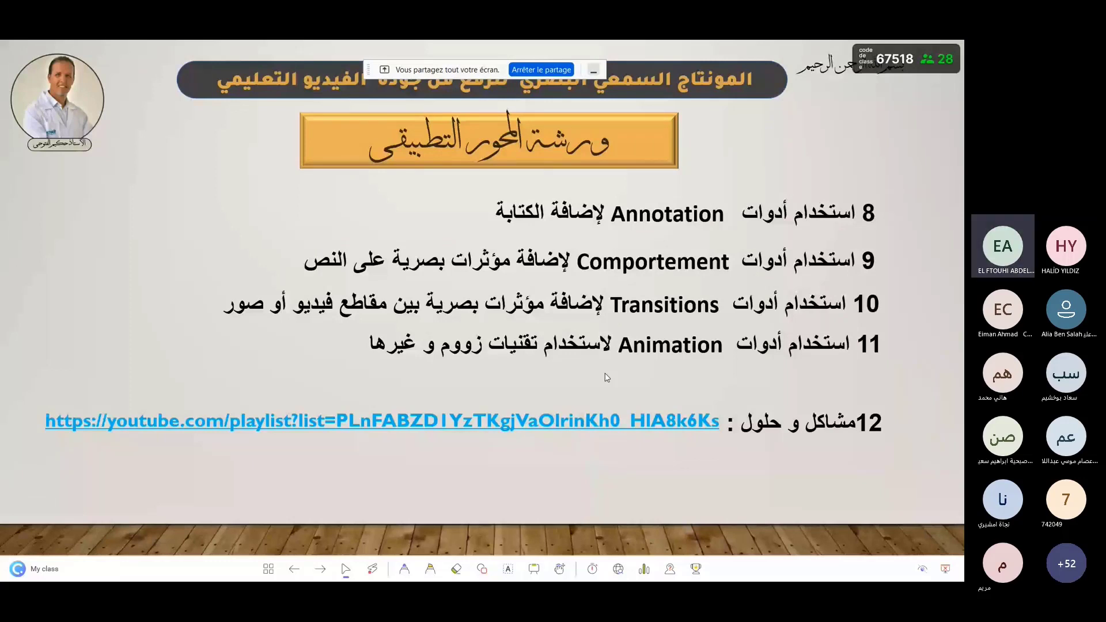
key(Right)
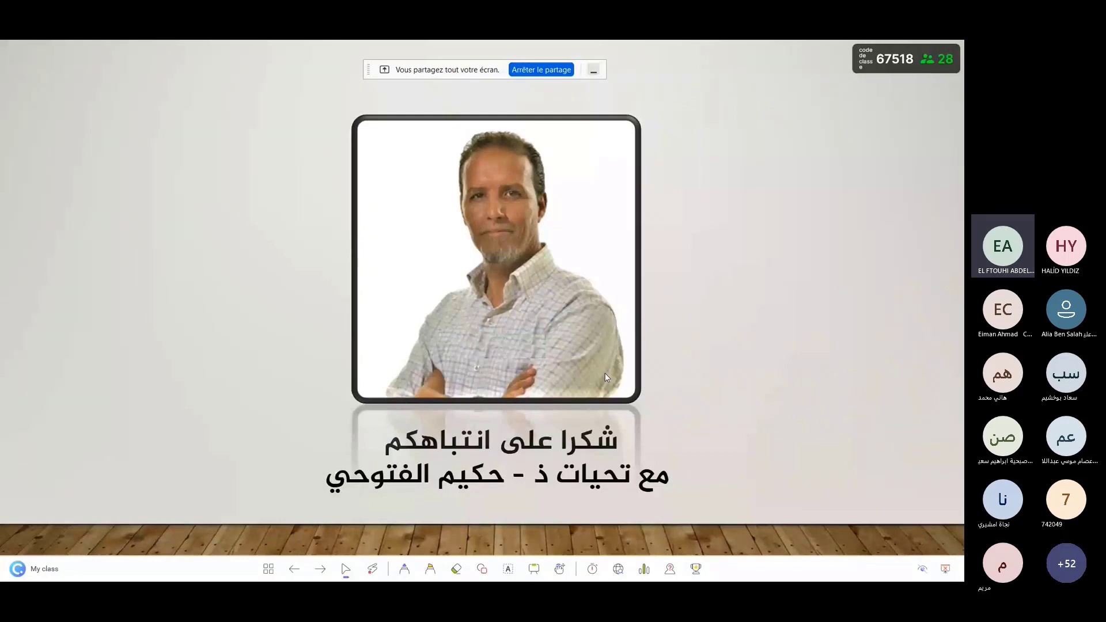
key(Escape)
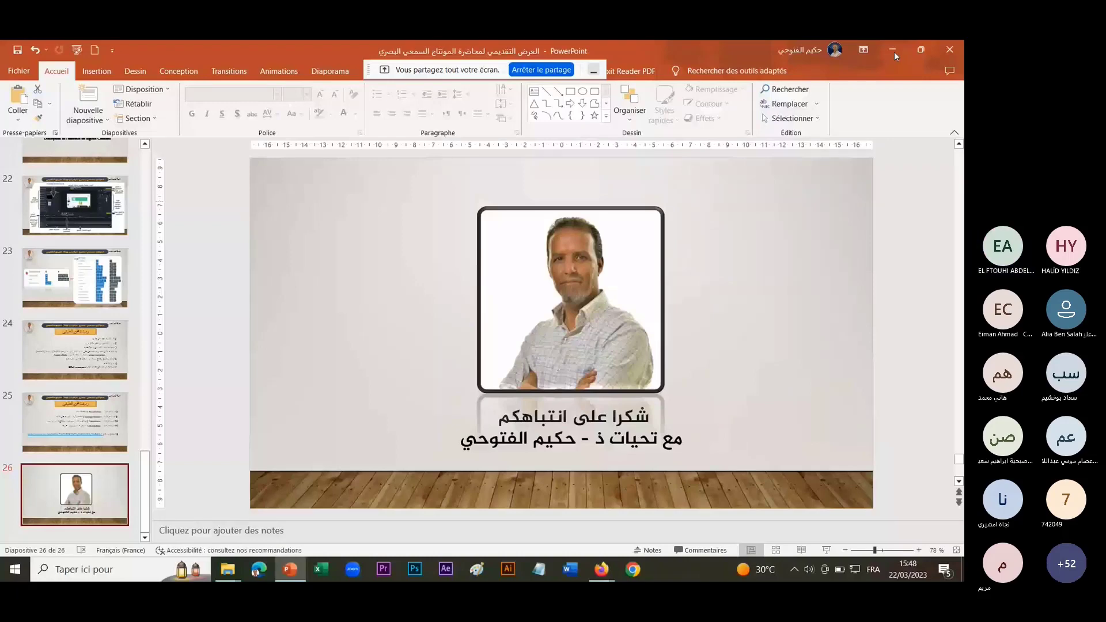
Clear the open windows from the desktop and view ApowerMirror's wireless connection page, closing the program when done.
click(894, 50)
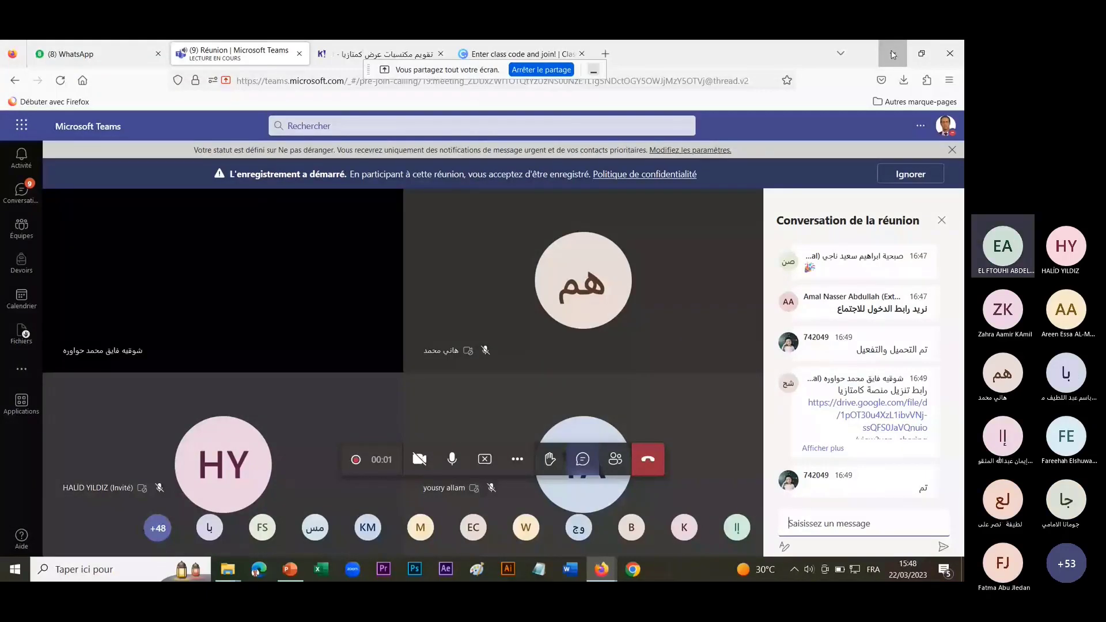
click(892, 55)
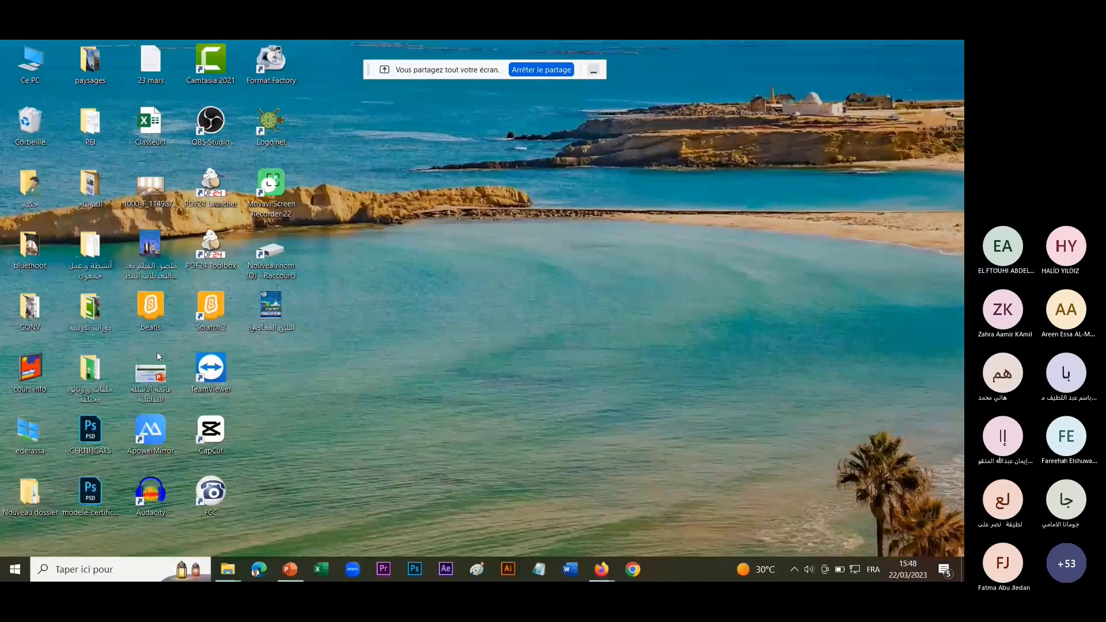
click(150, 432)
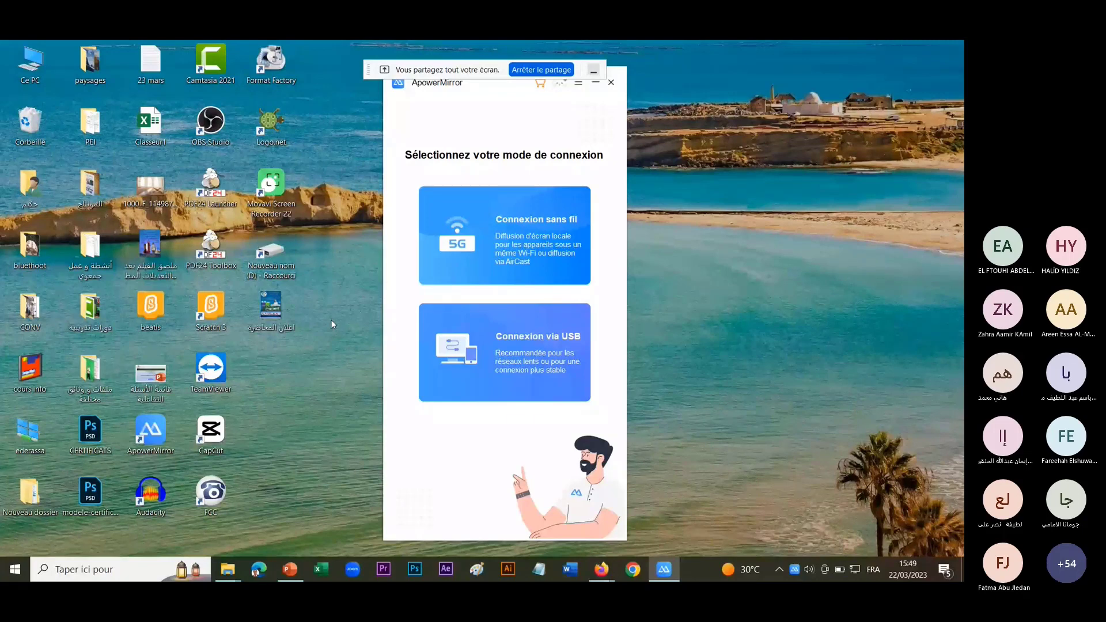
click(467, 272)
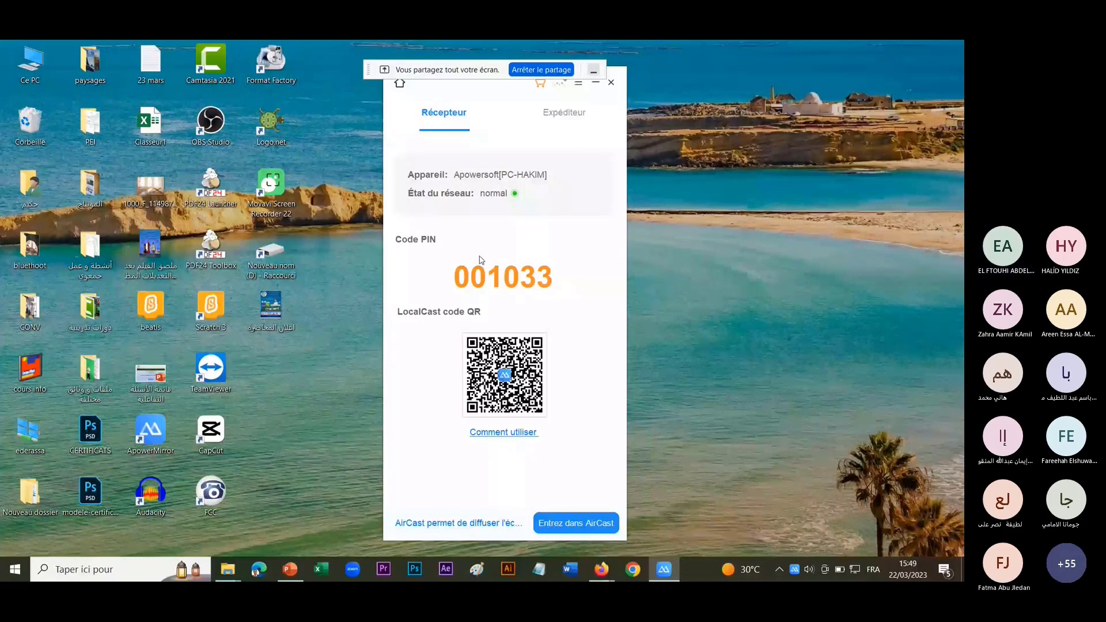
key(alt+F4)
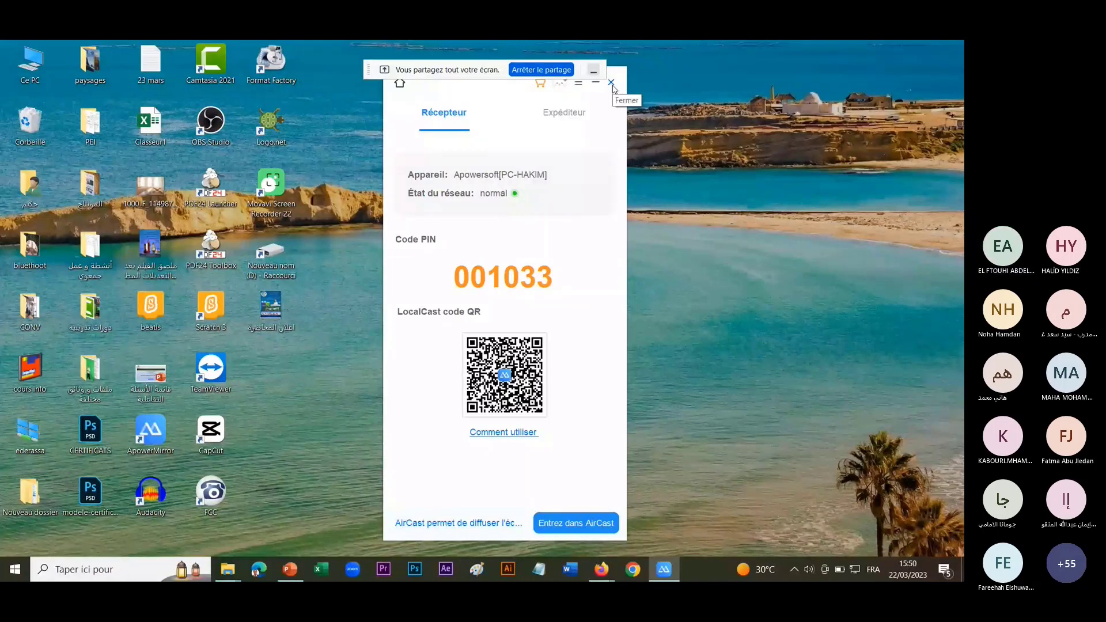
click(612, 83)
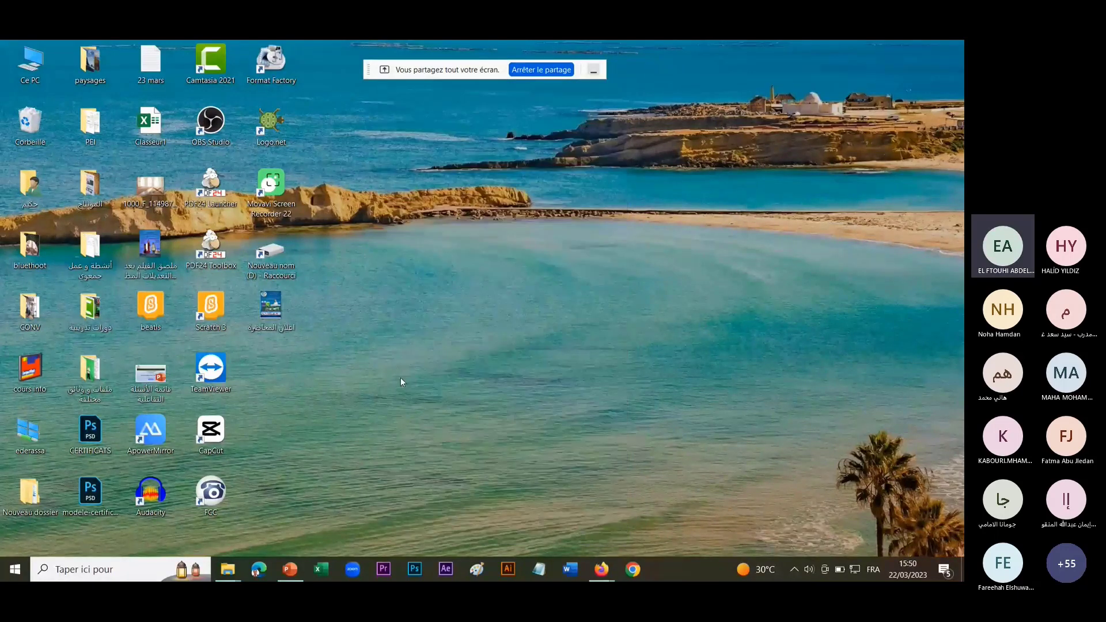
Launch Camtasia 2021 and create a new empty project.
click(227, 570)
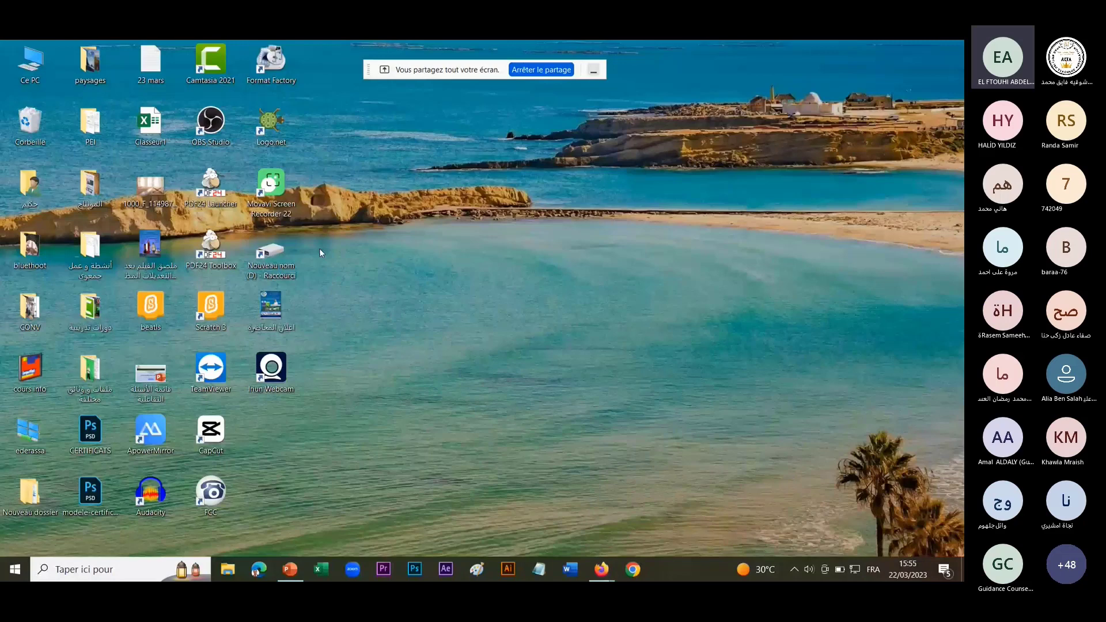
right_click(205, 66)
click(222, 79)
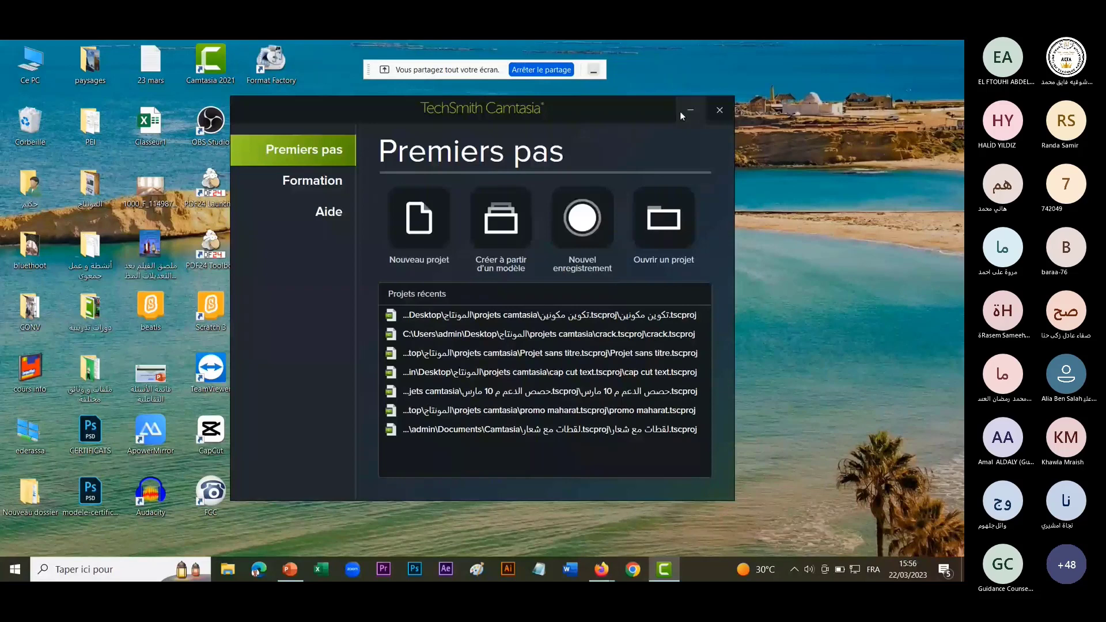
click(683, 111)
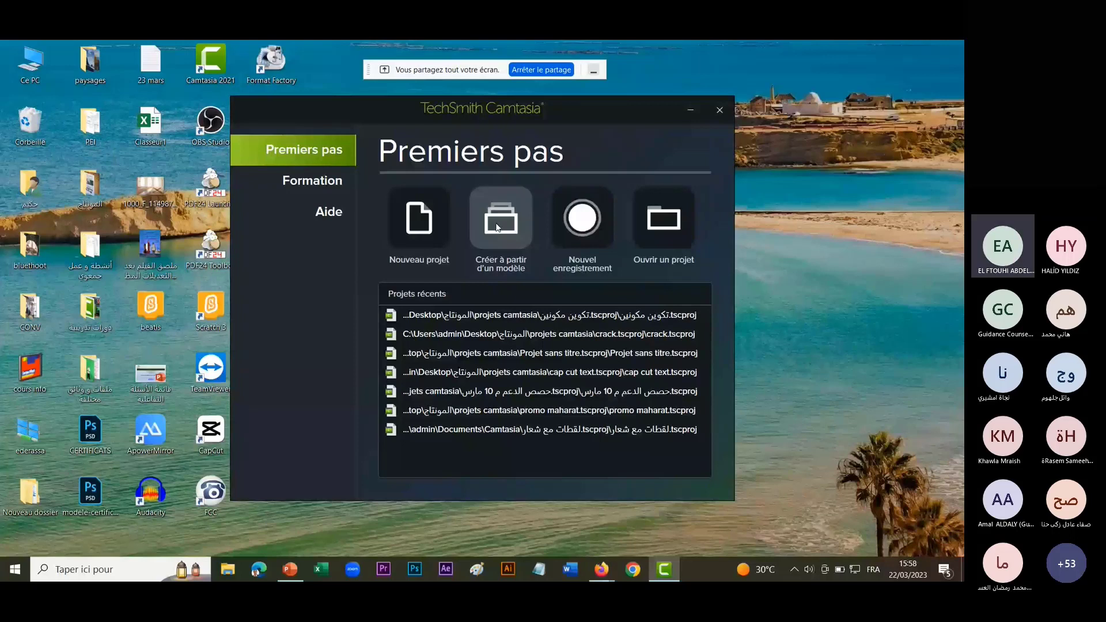
click(419, 222)
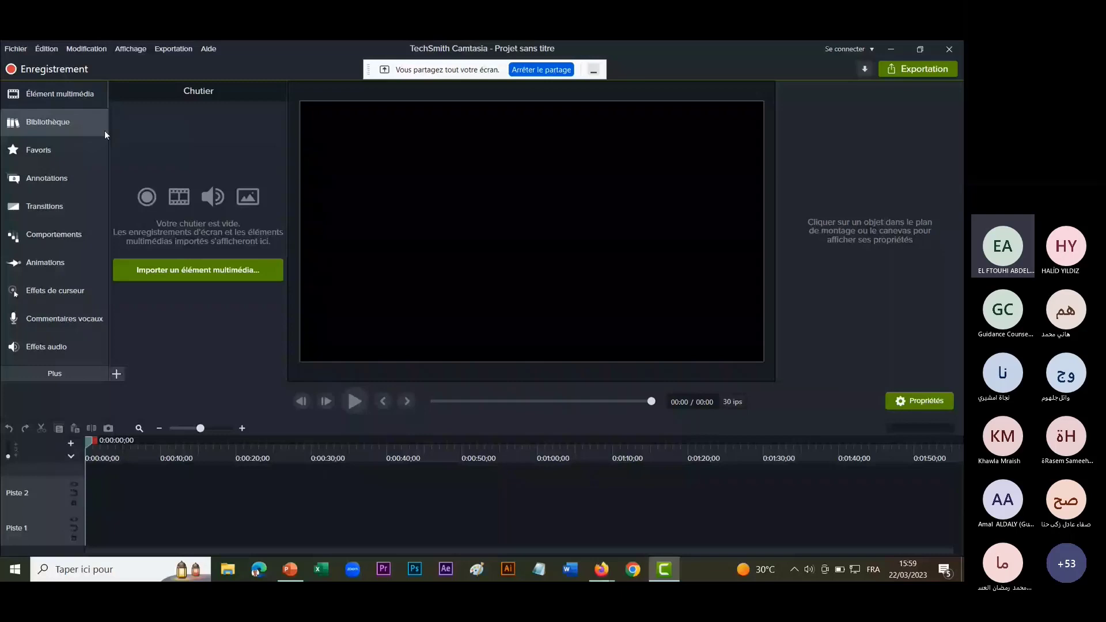
Import WhatsApp Video 2023-03-22 at 15.50.48 and the JPG with the round portrait from Téléchargements into the media bin.
click(165, 269)
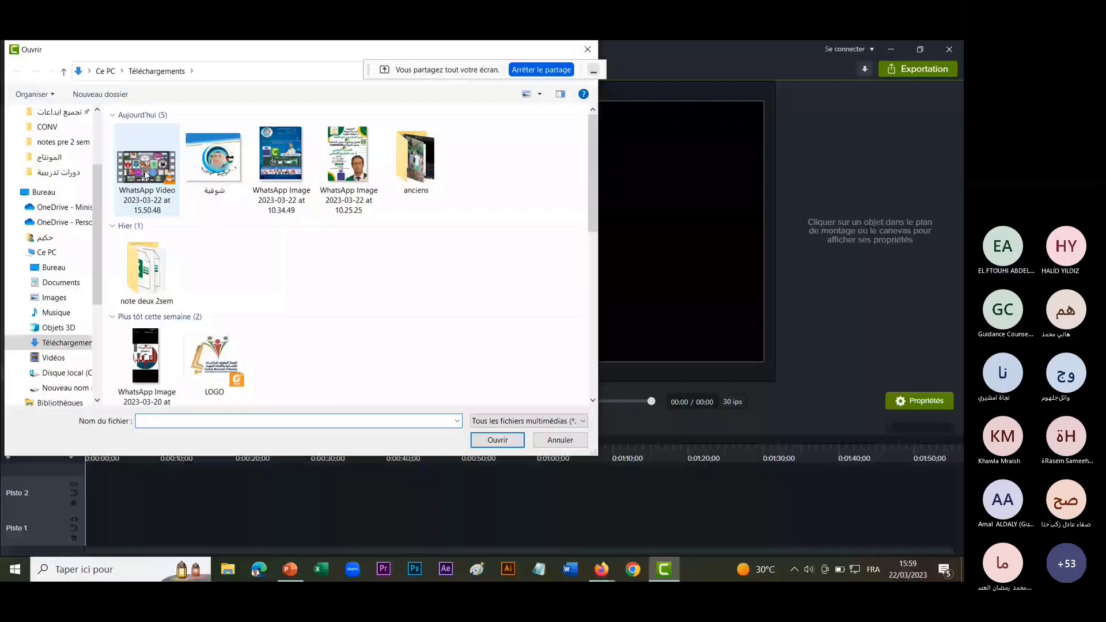
double_click(146, 174)
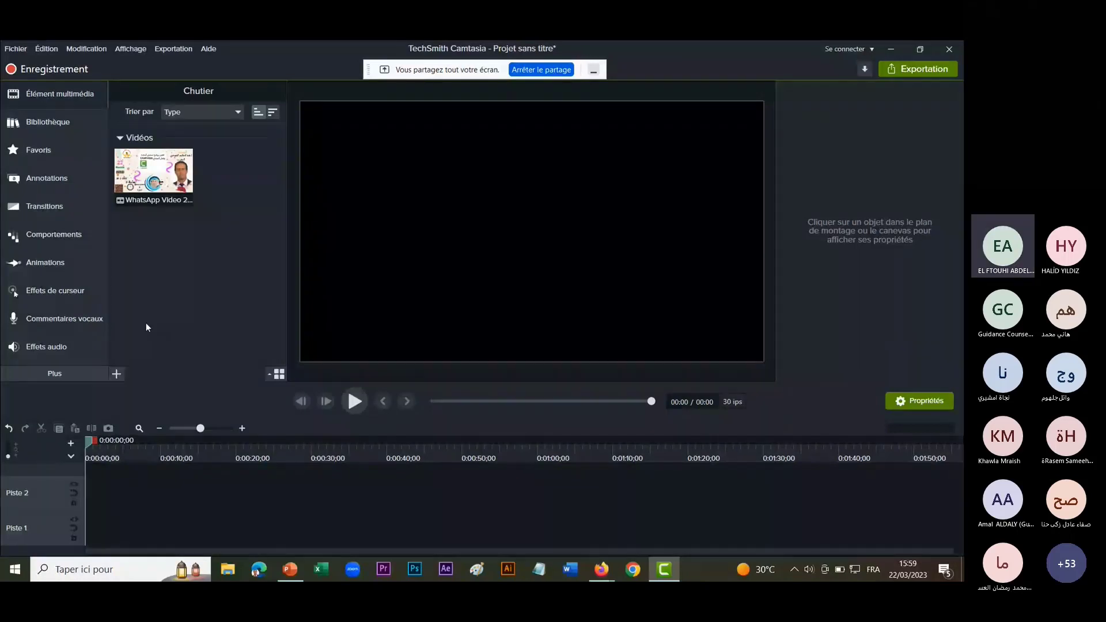
click(116, 375)
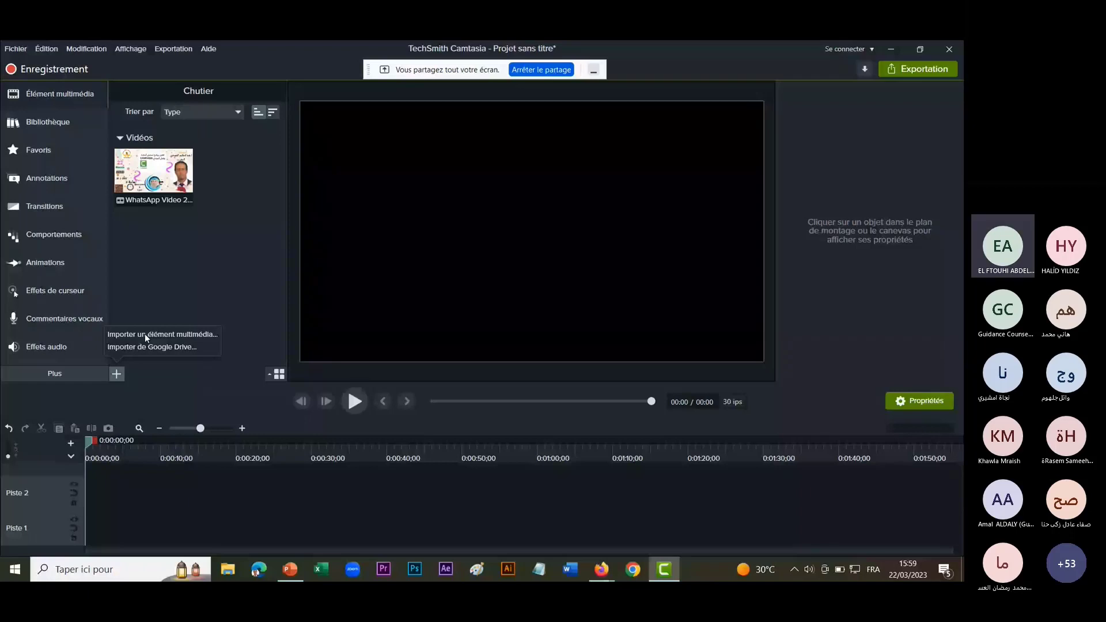
click(144, 333)
click(227, 172)
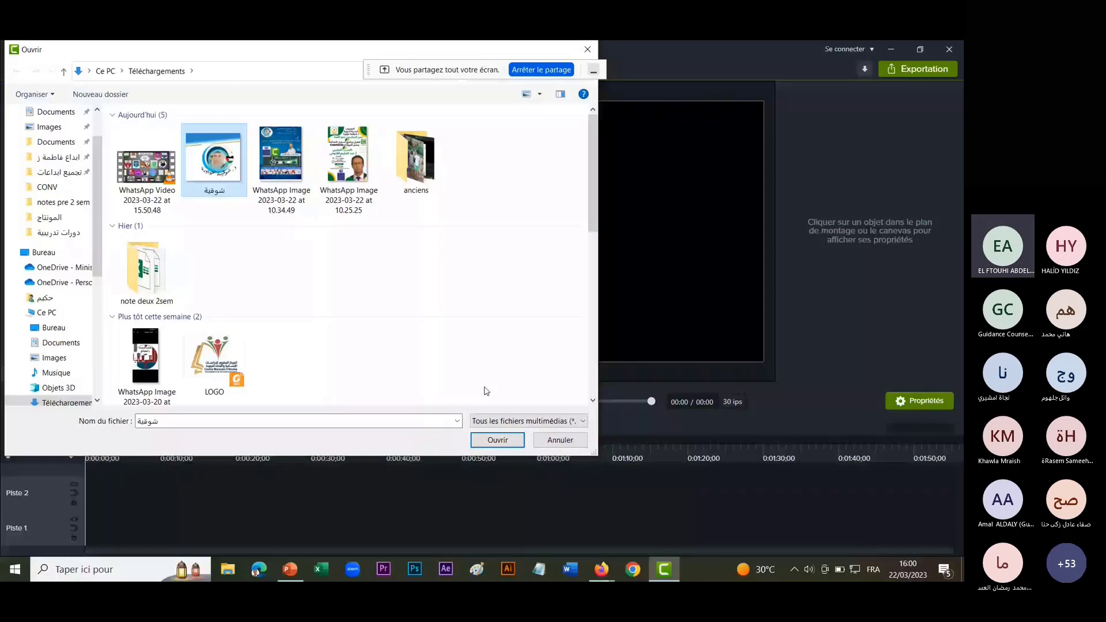
key(Return)
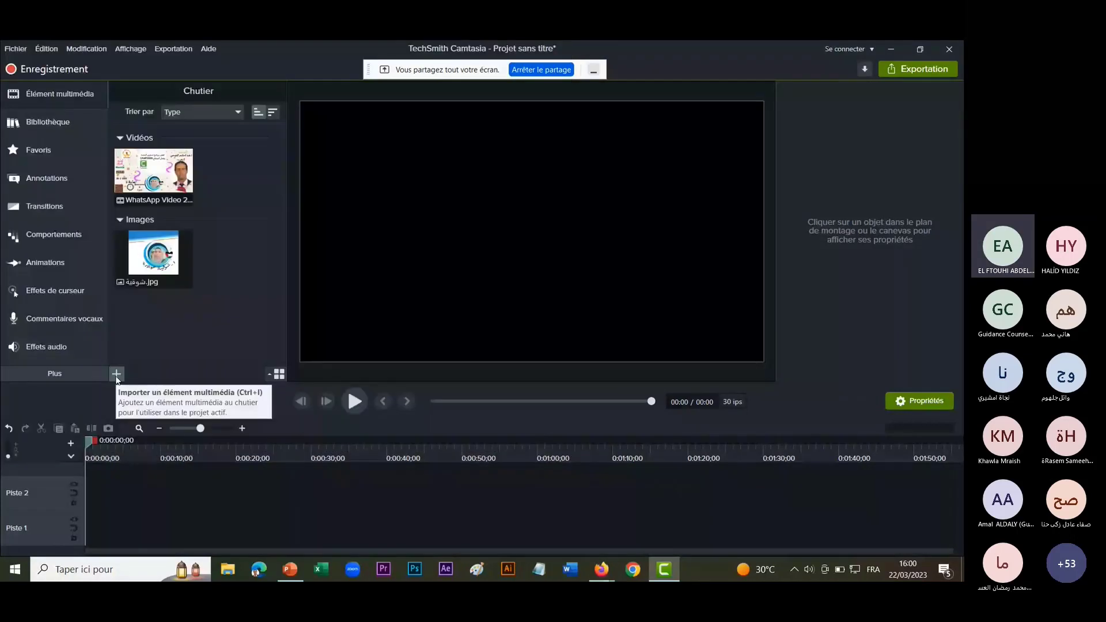
Place the library music track firefly on Piste 1 and the WhatsApp video on Piste 2, both starting at 0:00.
key(ctrl+2)
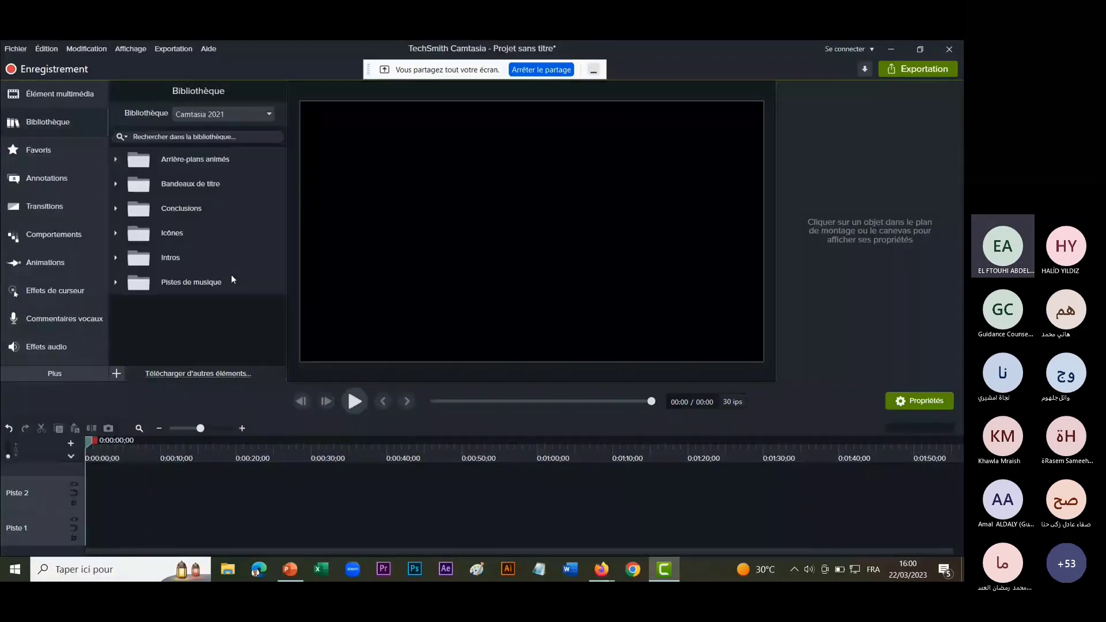
double_click(165, 282)
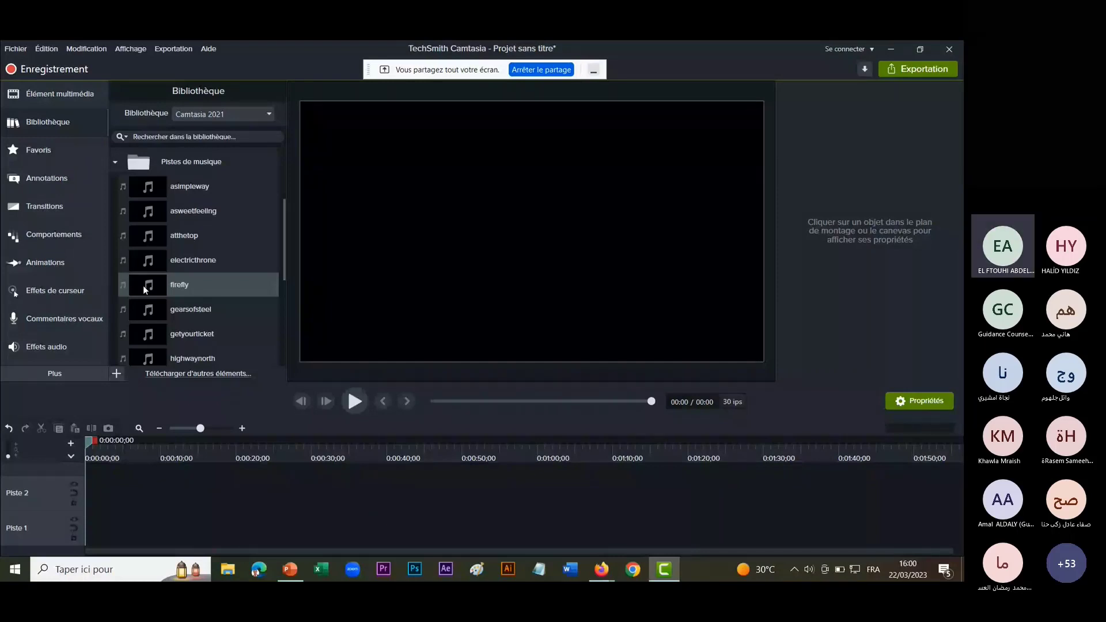
drag(143, 285, 176, 526)
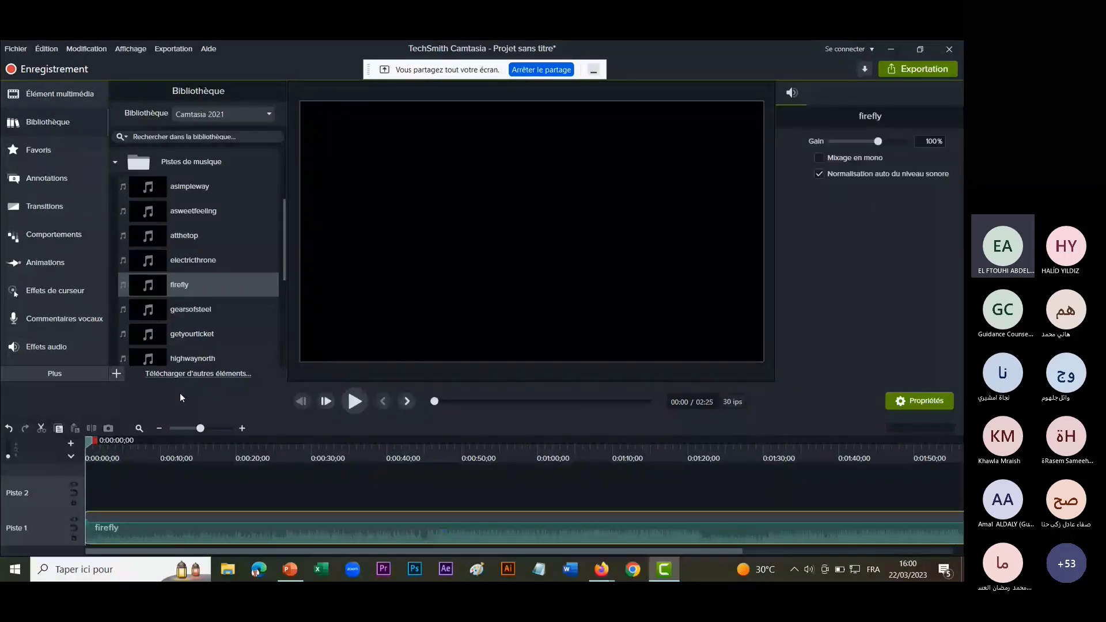
drag(179, 393, 157, 490)
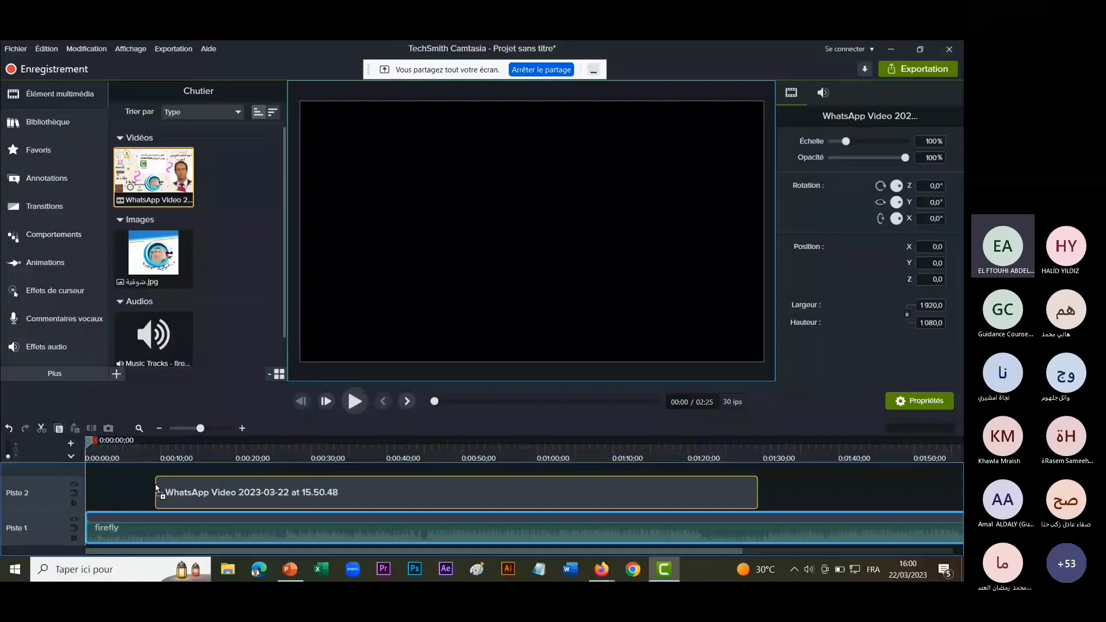
drag(157, 489, 155, 491)
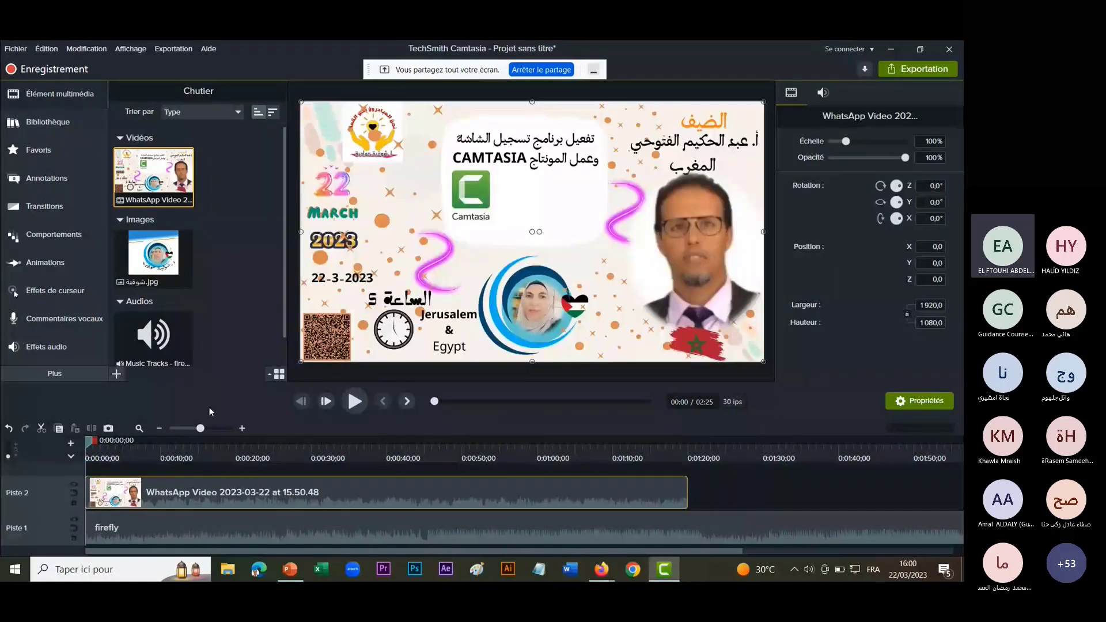
Add the round-portrait picture to the timeline on Piste 3, starting at about 11 seconds.
right_click(157, 263)
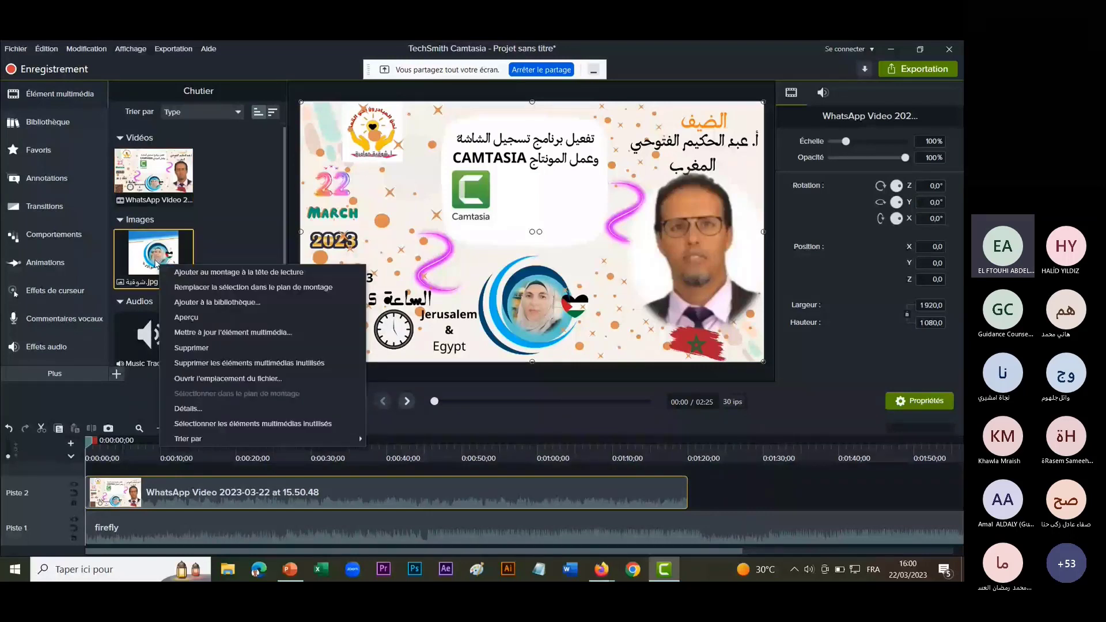
click(239, 274)
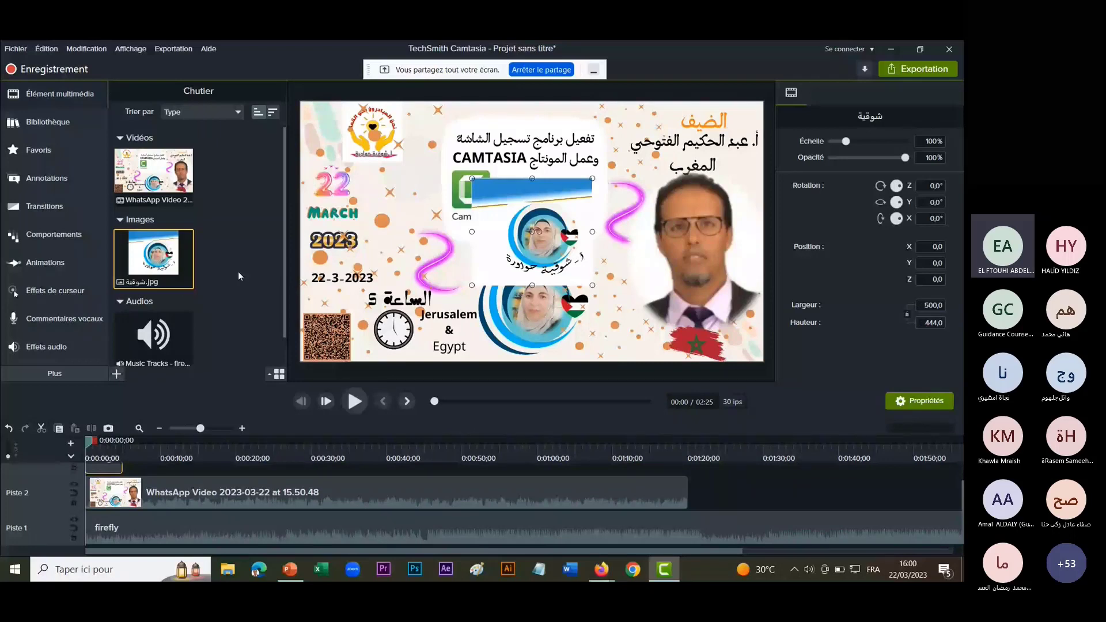
drag(104, 468, 188, 483)
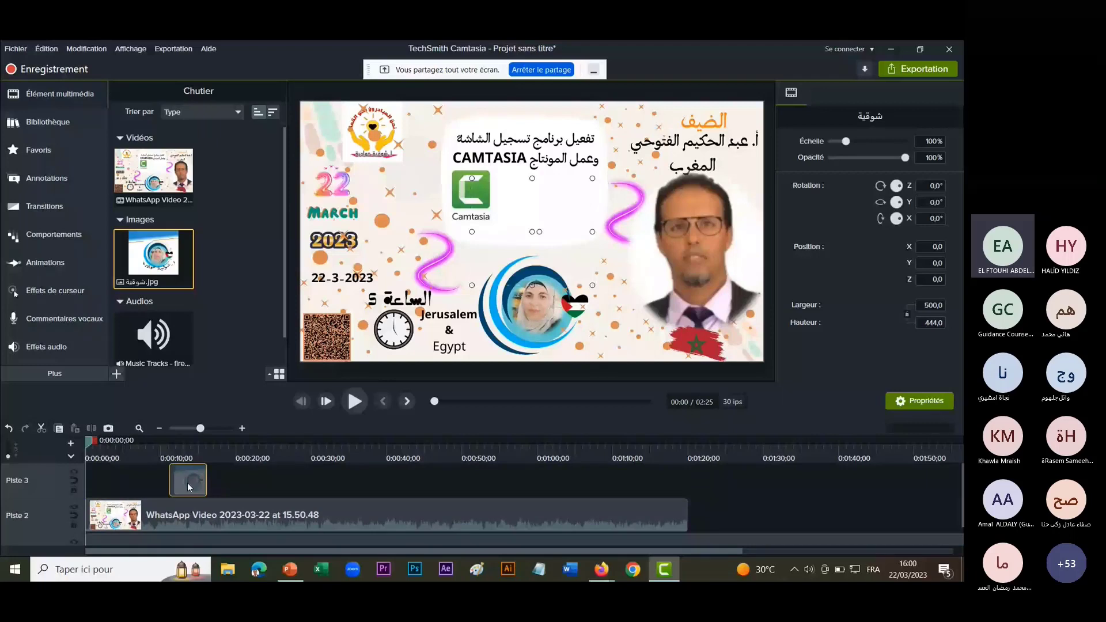
Shift the WhatsApp video clip to start at about 4 seconds, and preview the opening of the timeline from 0:00.
drag(245, 523, 271, 523)
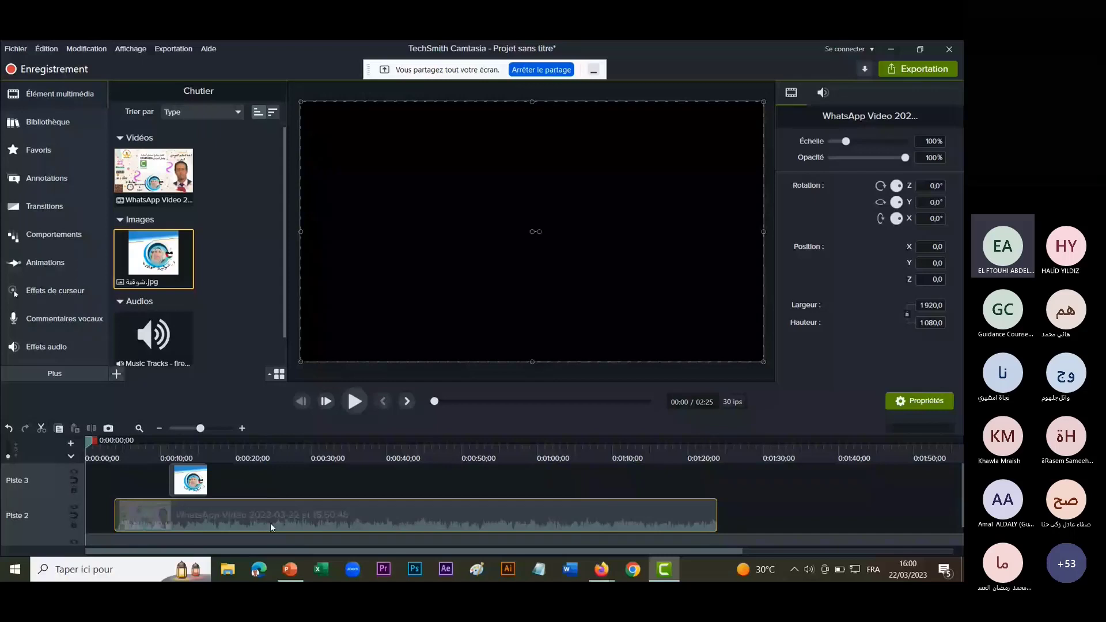
drag(271, 523, 257, 524)
click(354, 402)
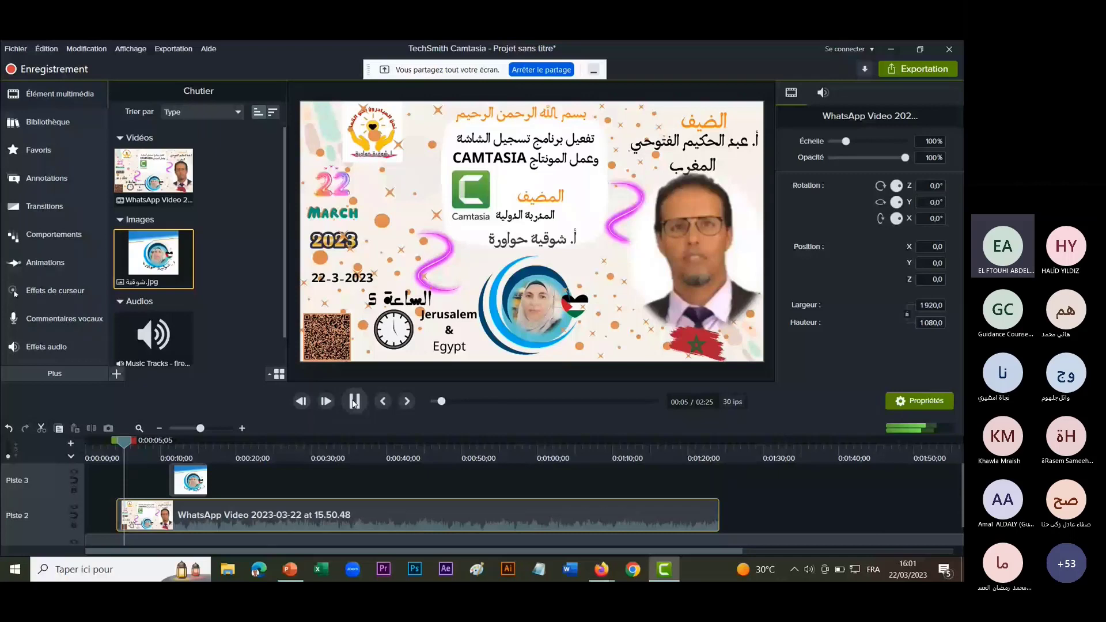
click(353, 402)
key(ctrl+Home)
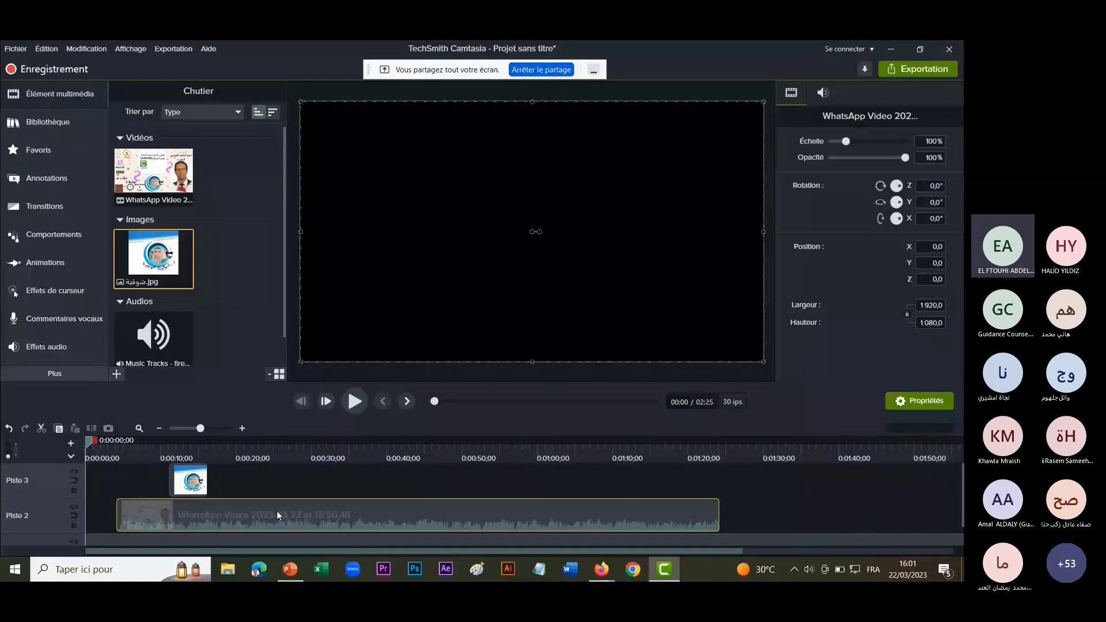
Delete the WhatsApp video clip from Piste 2 and lower the firefly clip's volume to about 46%.
key(Delete)
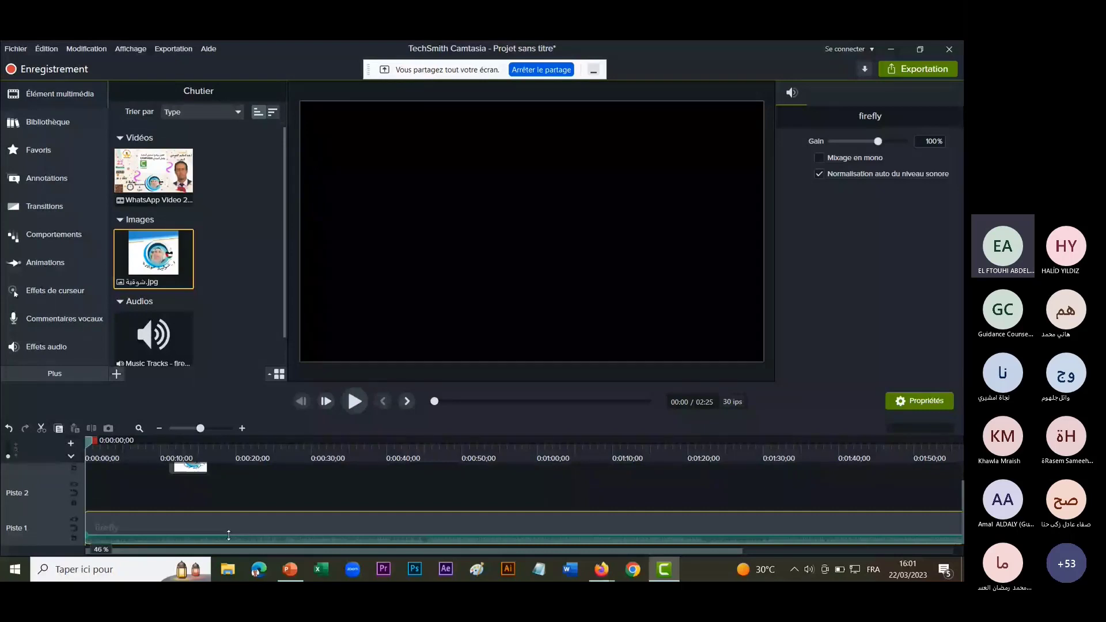
Import the video ex diapo.mp4 into the media bin.
click(116, 375)
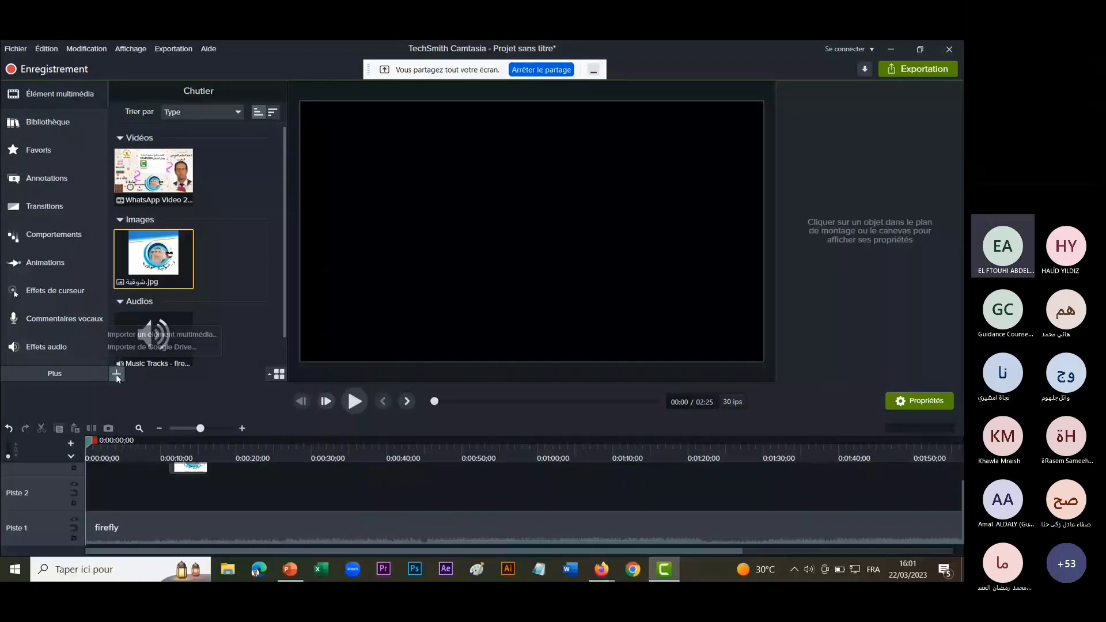
click(162, 334)
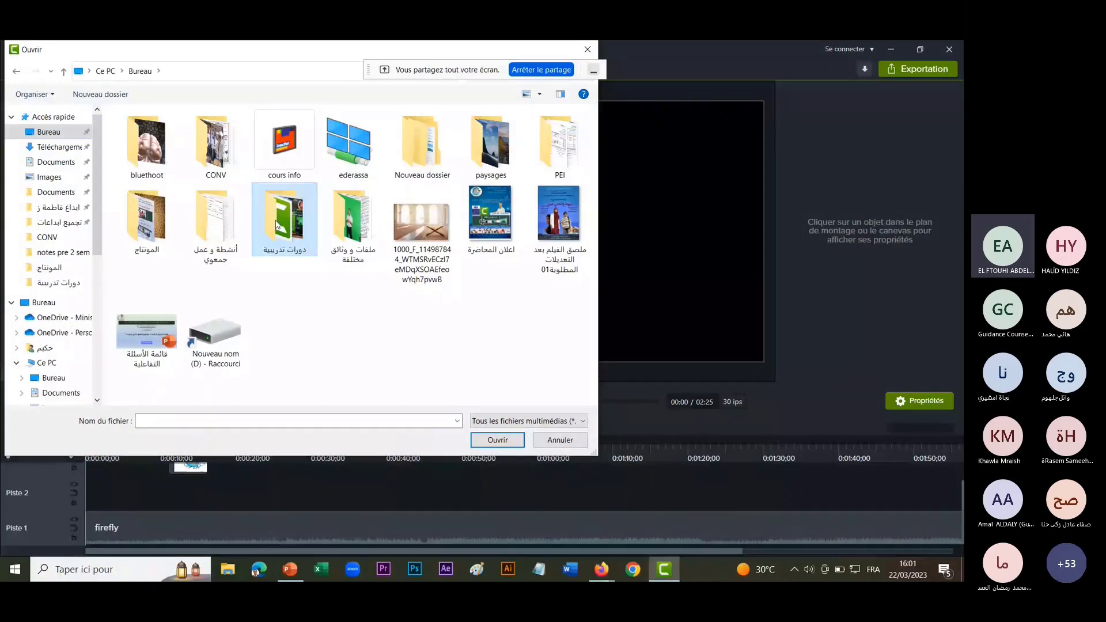
key(Escape)
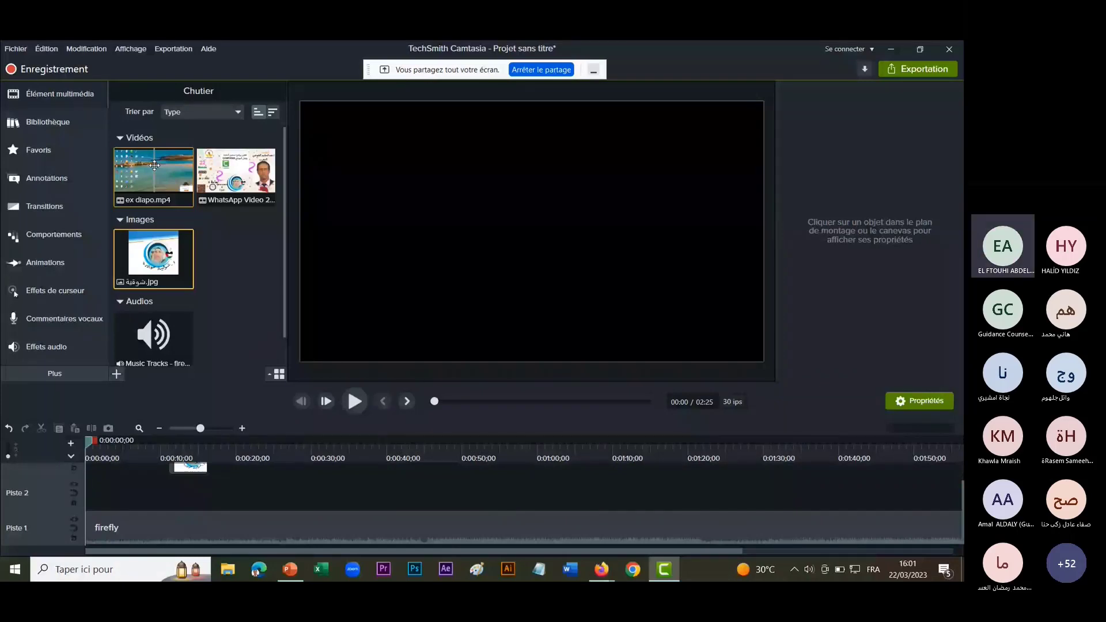
Place ex diapo.mp4 at the start of Piste 2, remove the picture clip above it, and preview the opening from 0:00.
drag(154, 165, 92, 496)
click(180, 470)
click(271, 426)
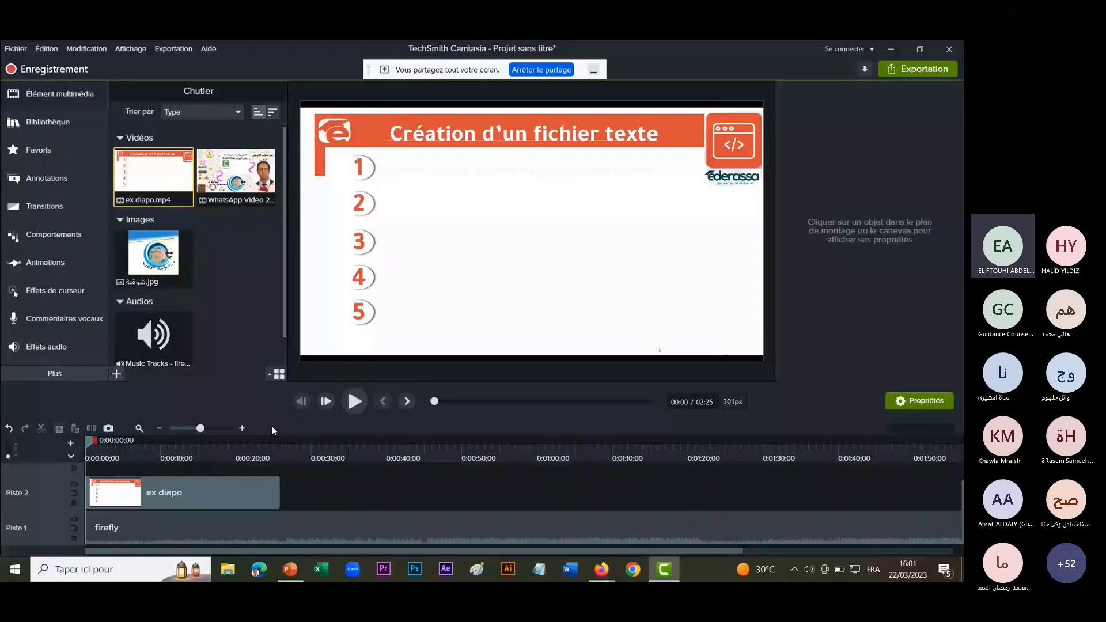
key(space)
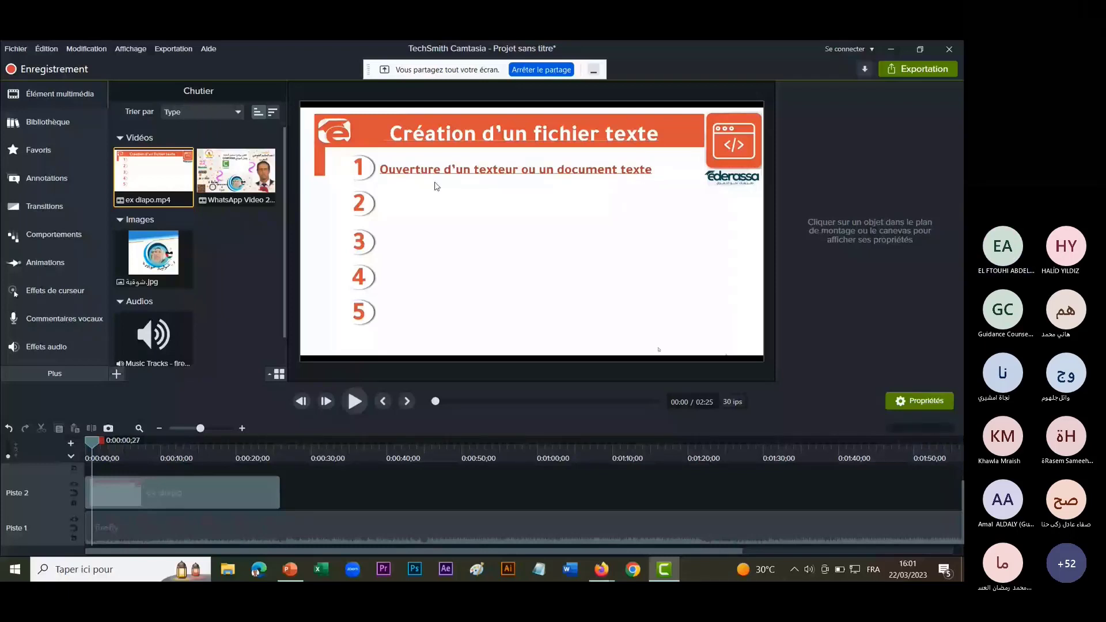
key(ctrl+Home)
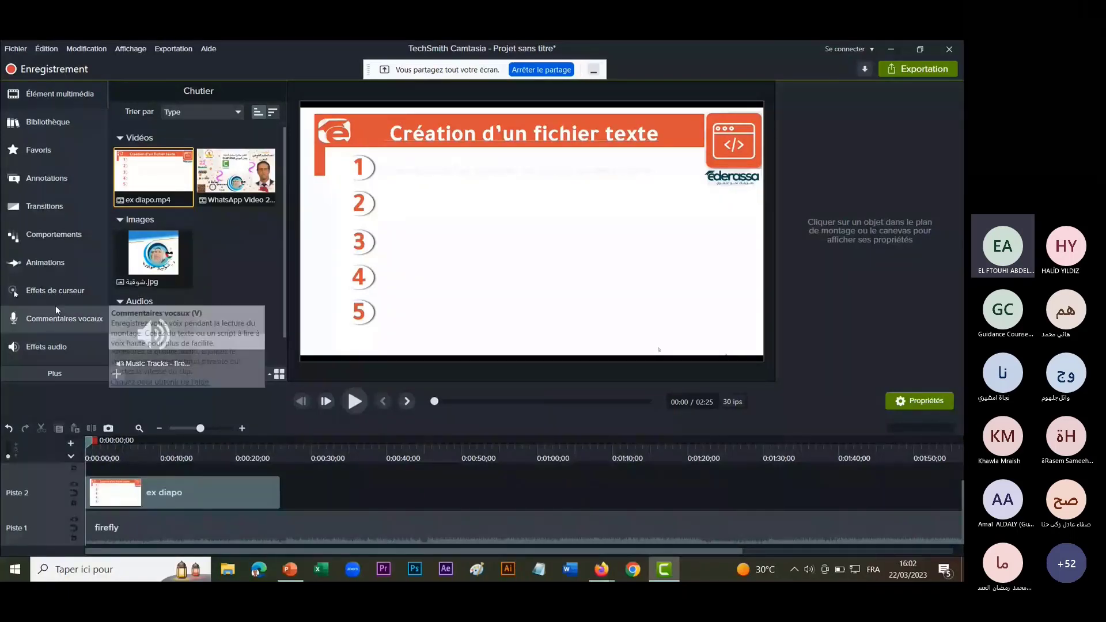
Record about 16 seconds of voice narration over the ex diapo clip, starting from 0:00.
click(48, 375)
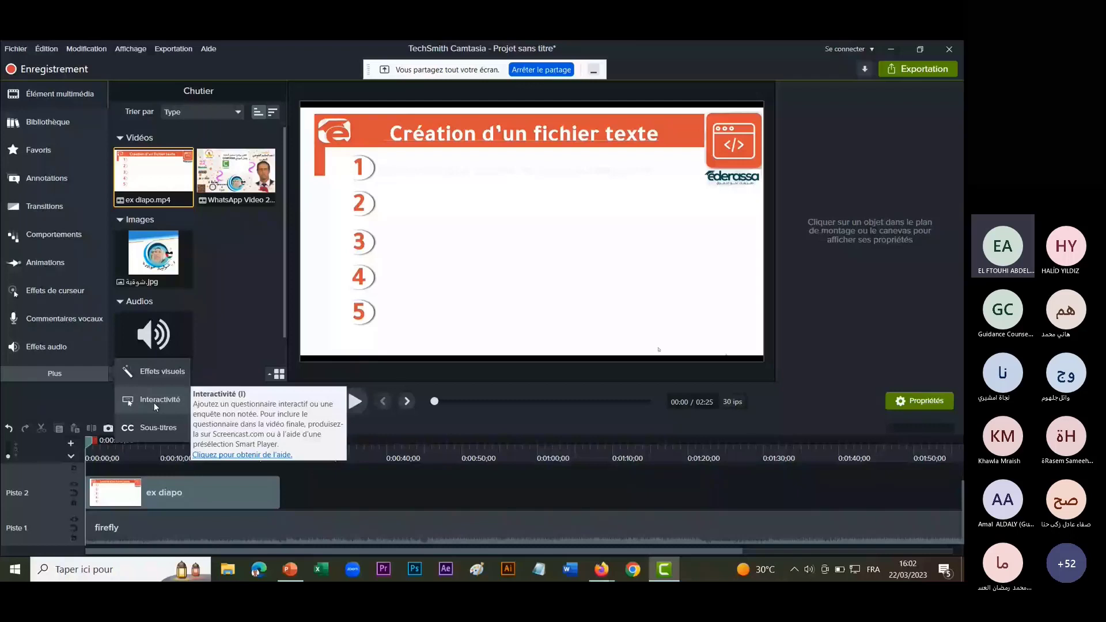
click(40, 319)
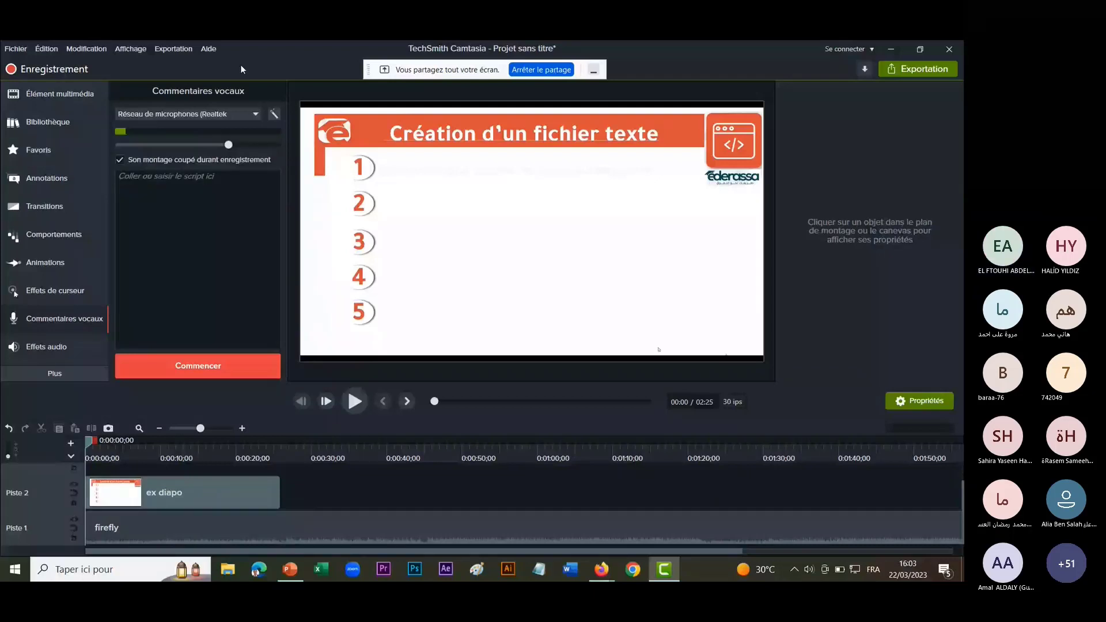
click(117, 499)
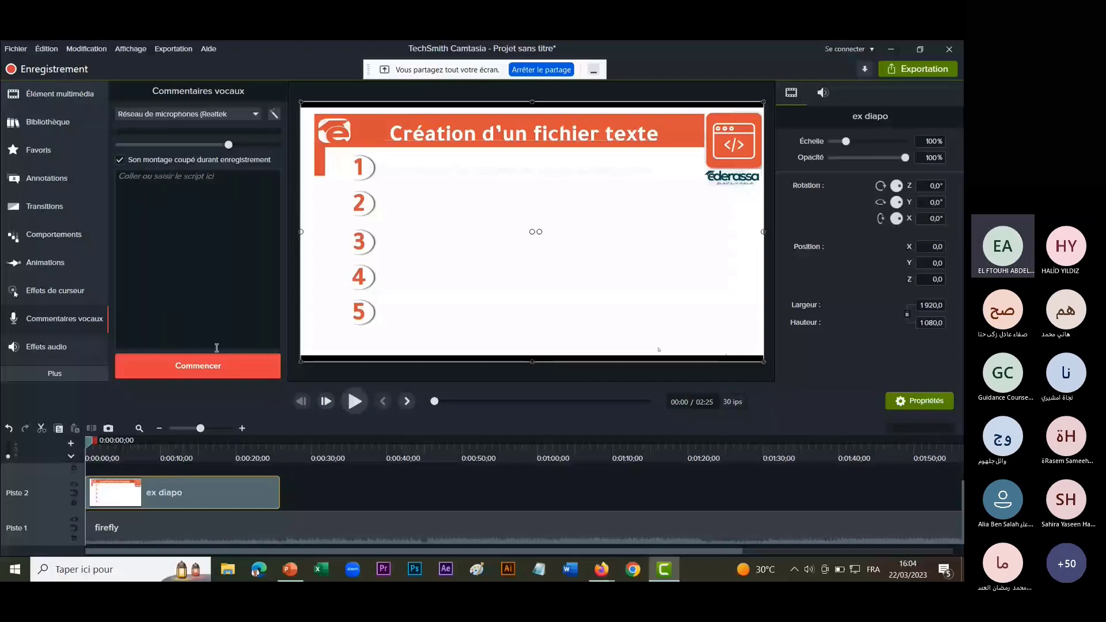
click(185, 370)
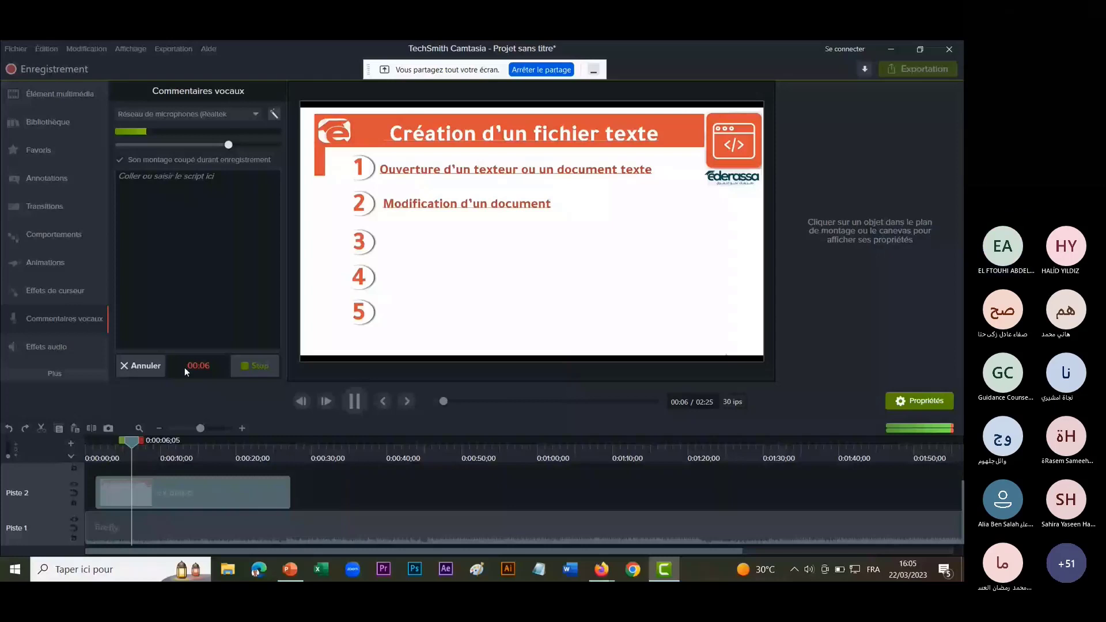
click(259, 366)
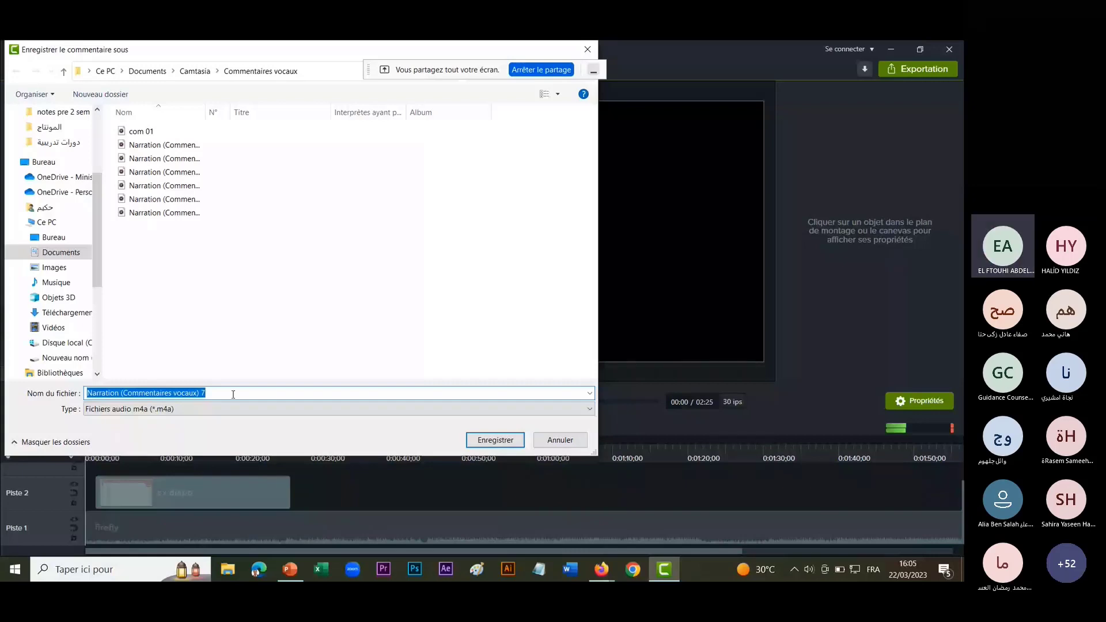
Save the narration recording as "voic 1" and play it back from the start of the timeline.
text(voi)
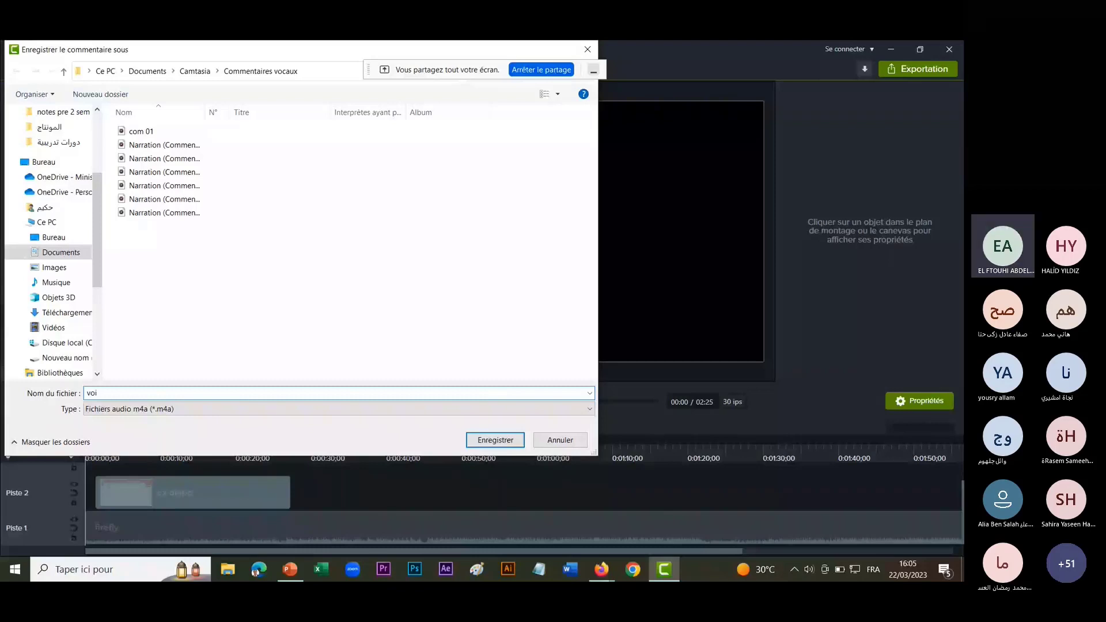
text(c 1)
key(Return)
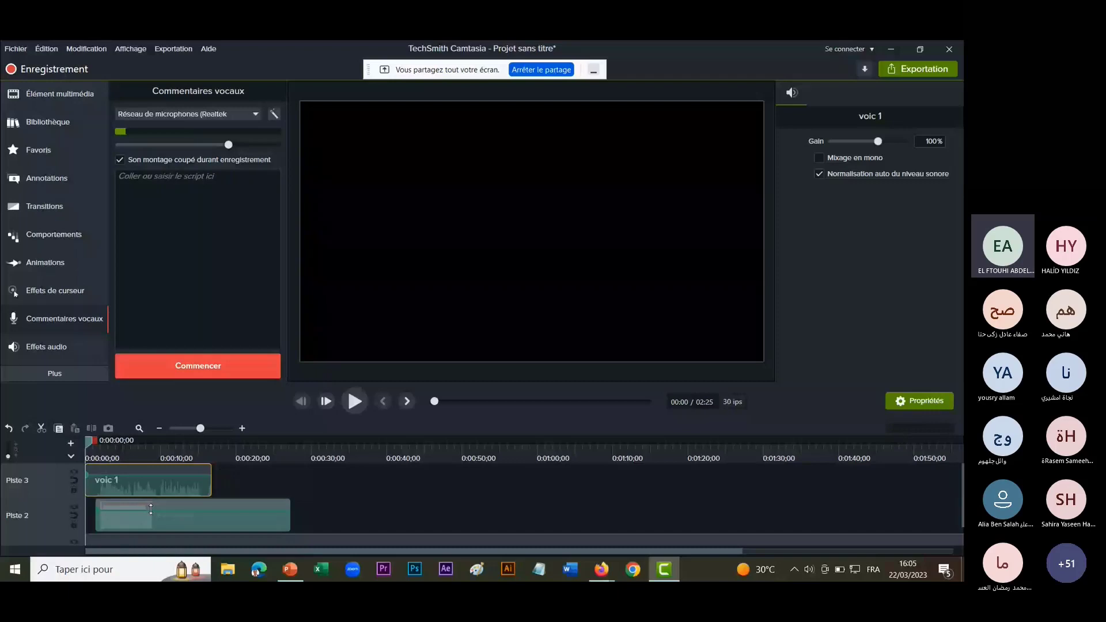
click(355, 402)
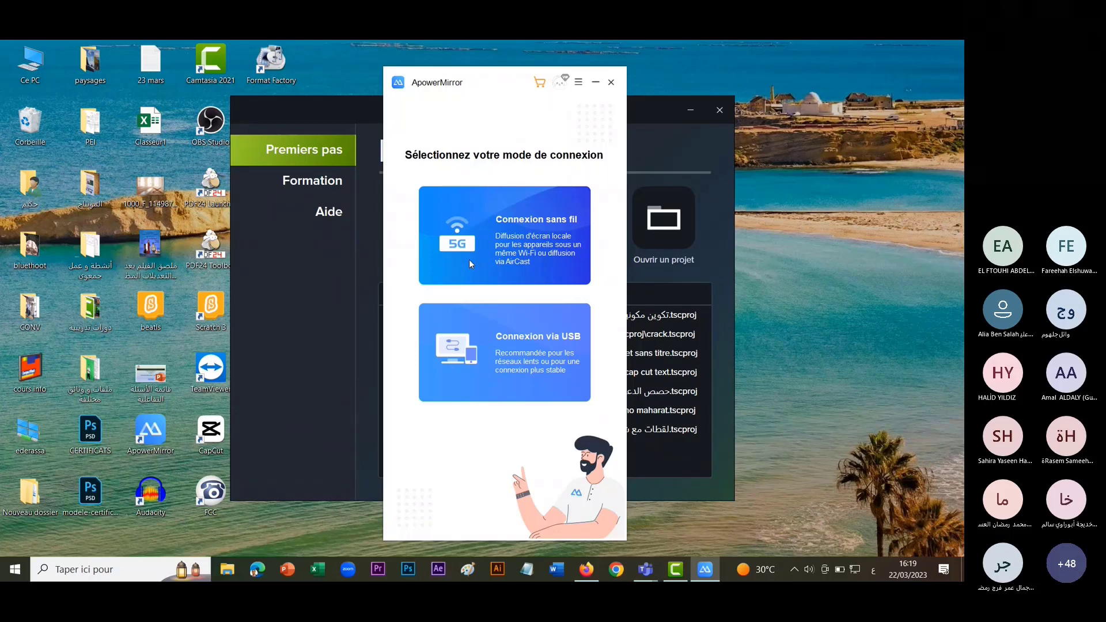
Clear the other windows, show ApowerMirror's wireless connection (Connexion sans fil) screen, and minimize it.
key(super+d)
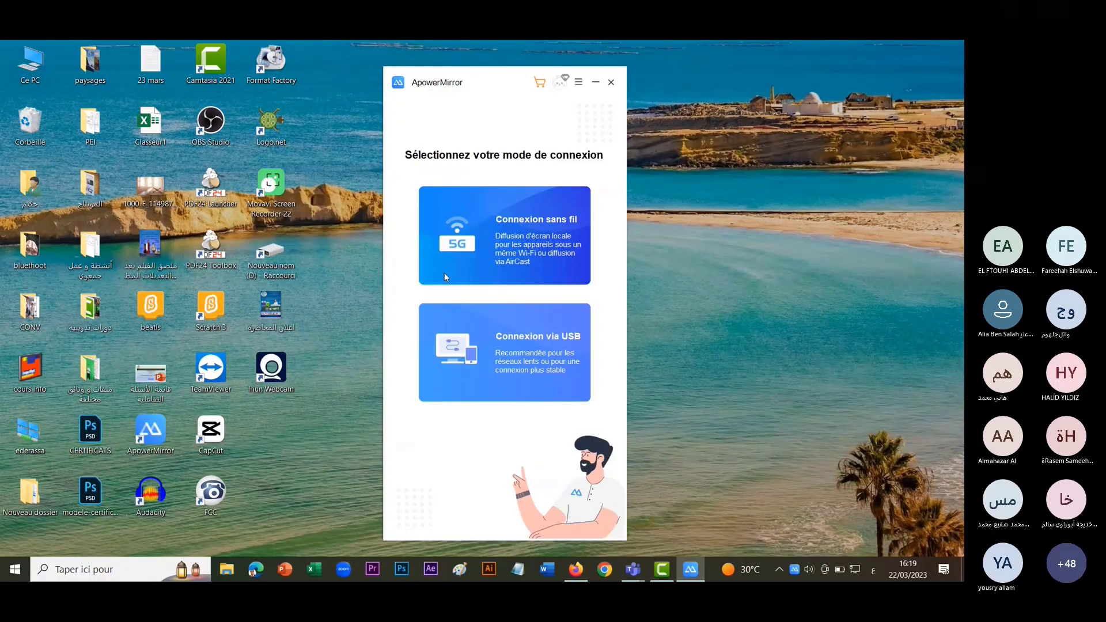
click(474, 262)
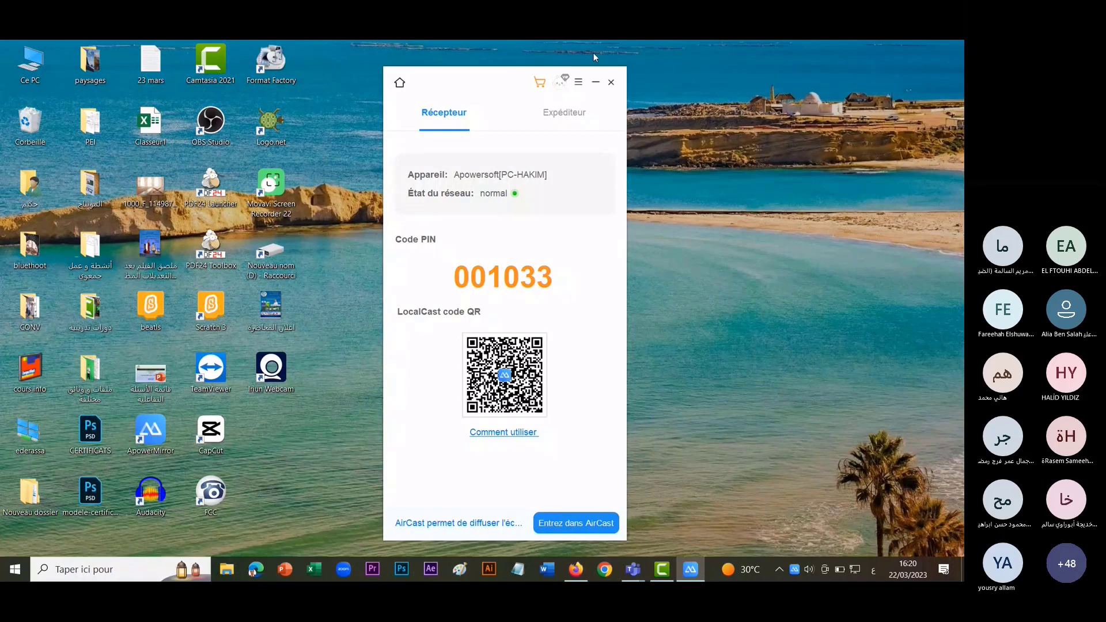
click(596, 82)
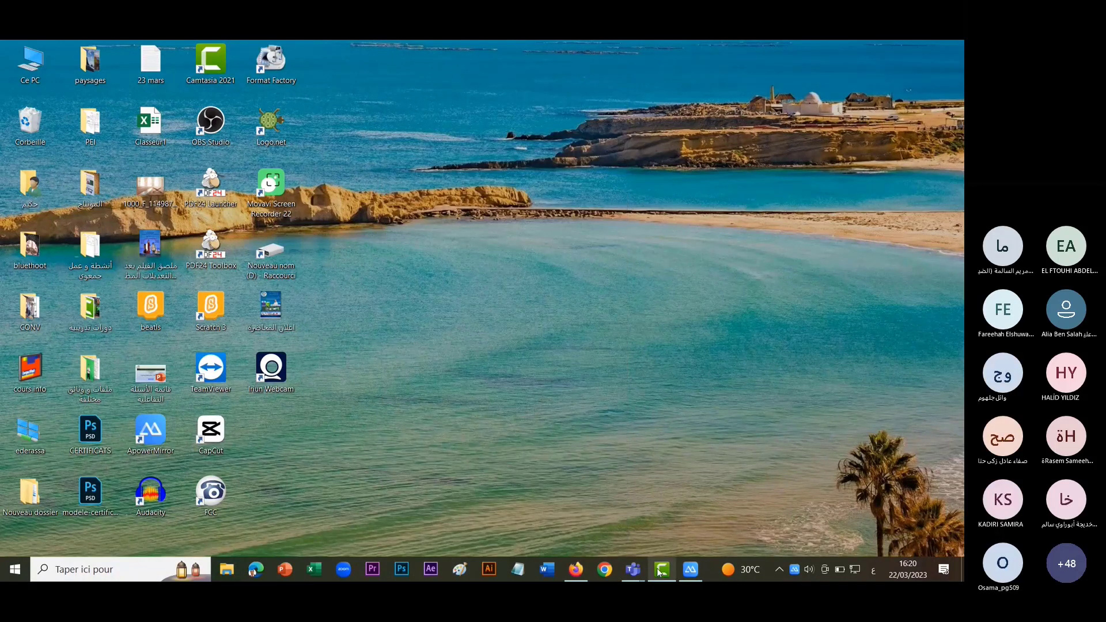
Switch to Camtasia, start a new recording, and recover the unfinished recording from the earlier session.
click(659, 573)
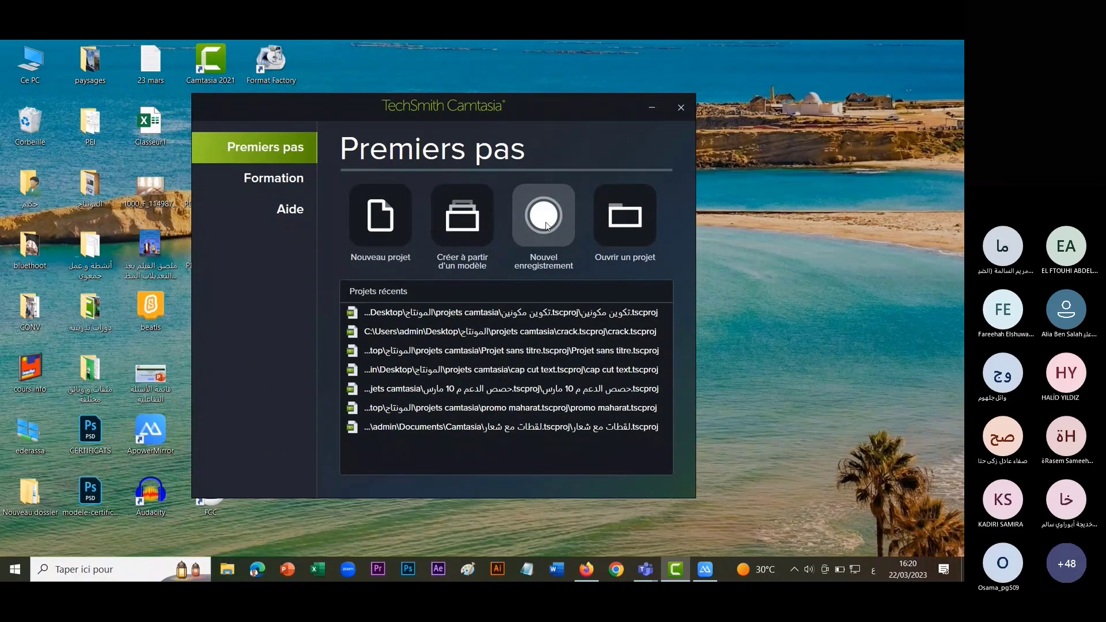
click(544, 218)
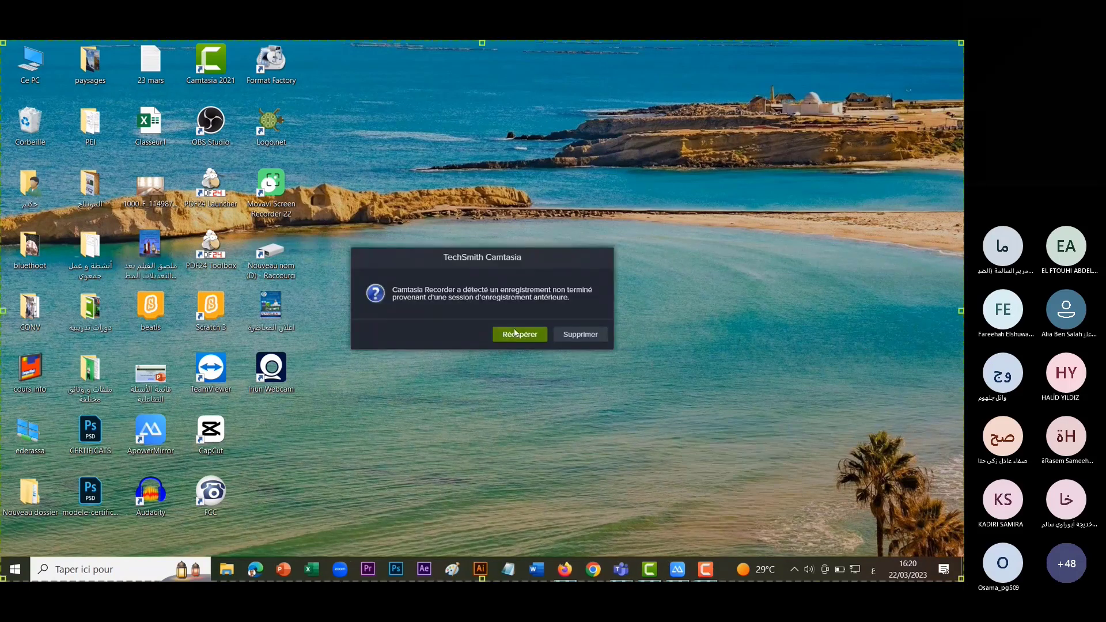
click(516, 338)
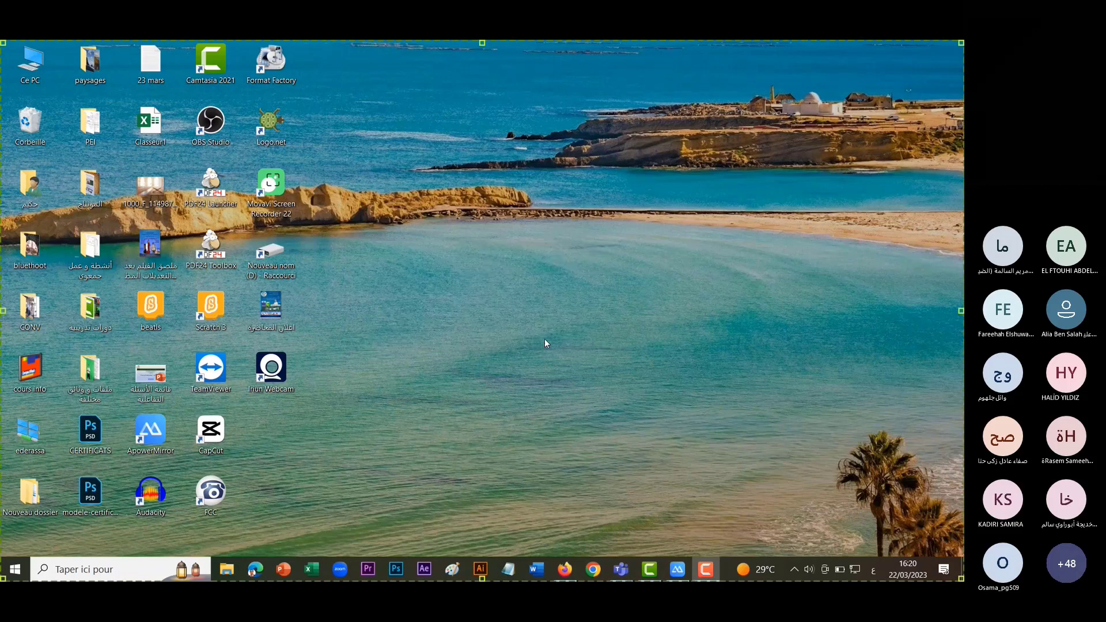
click(526, 335)
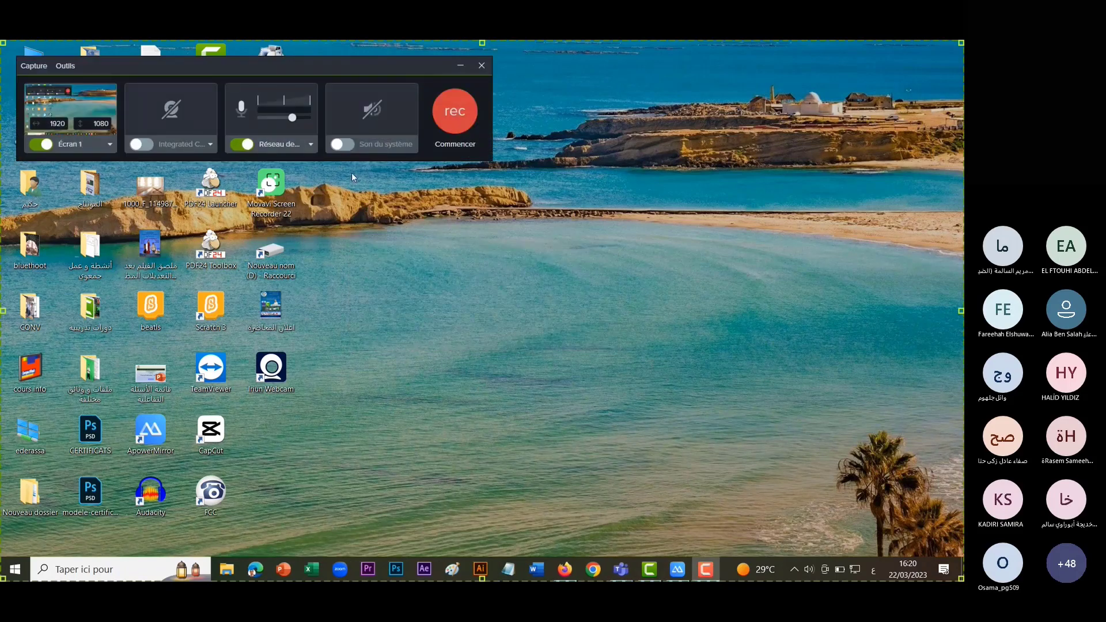
Move the recorder panel aside, enable the integrated webcam, and start recording Écran 1 with the microphone on.
drag(323, 68, 450, 67)
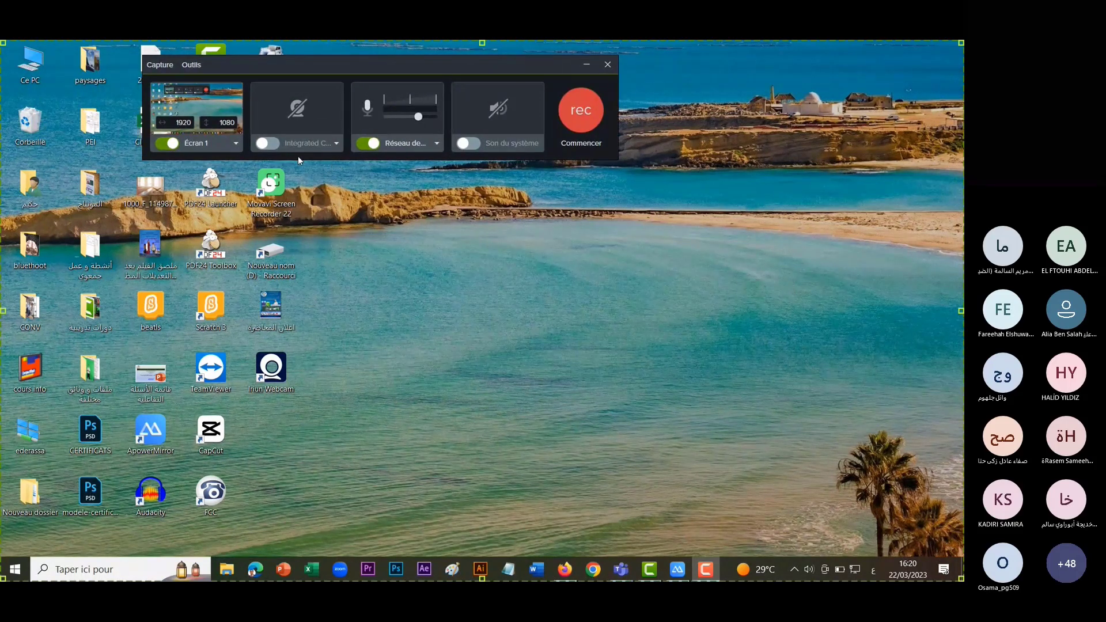
click(267, 143)
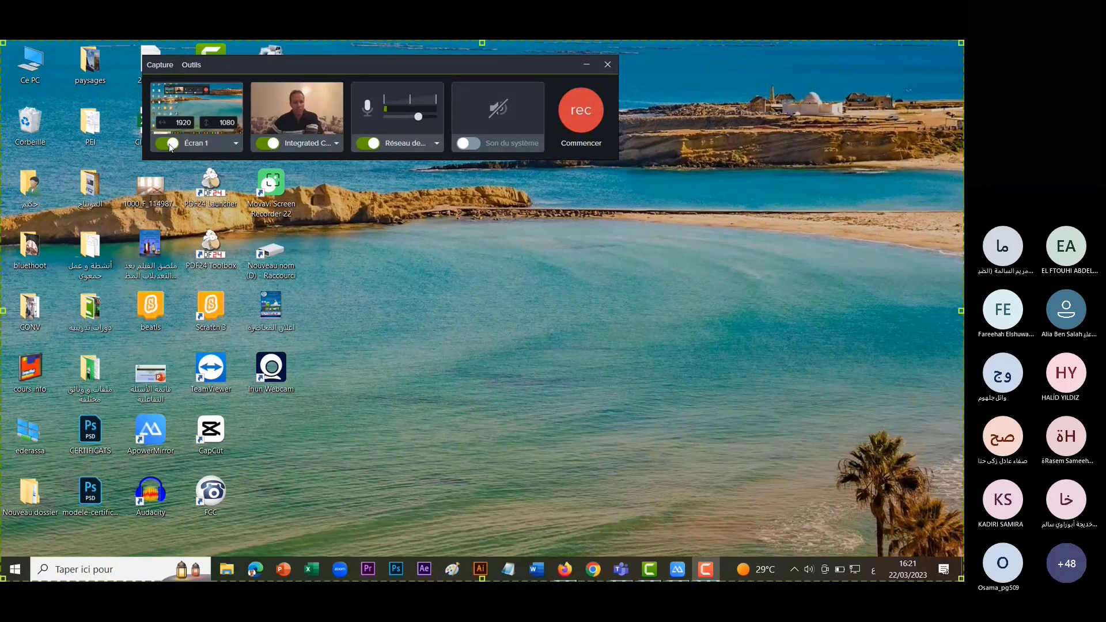
click(579, 118)
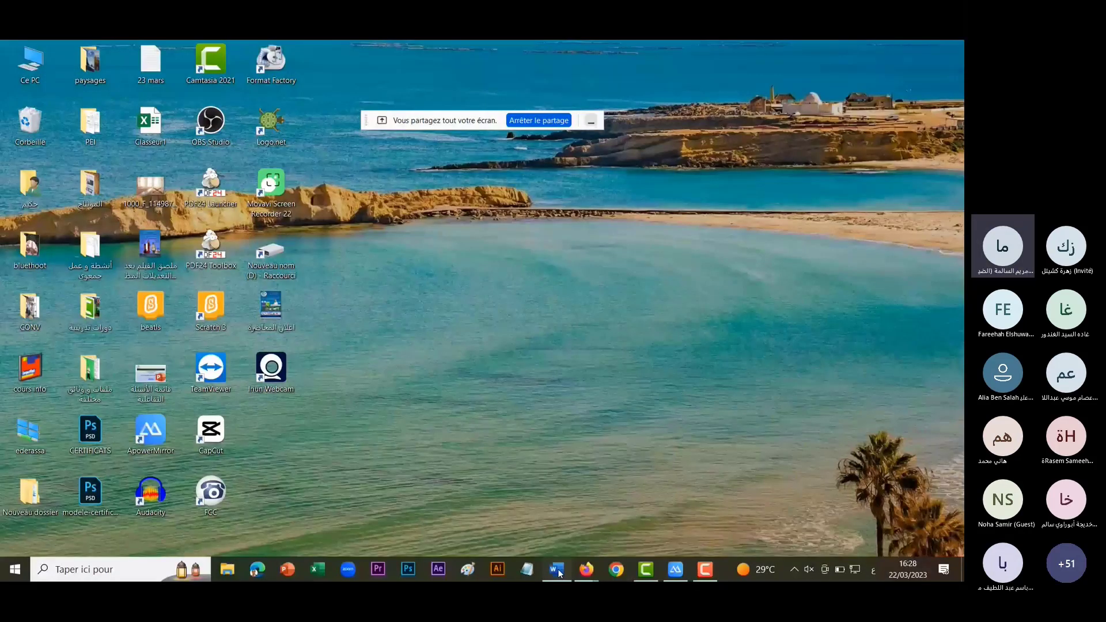
Switch to Word, format the document's first line as centred, bold, 26 pt text, and add a blank line below it.
click(557, 571)
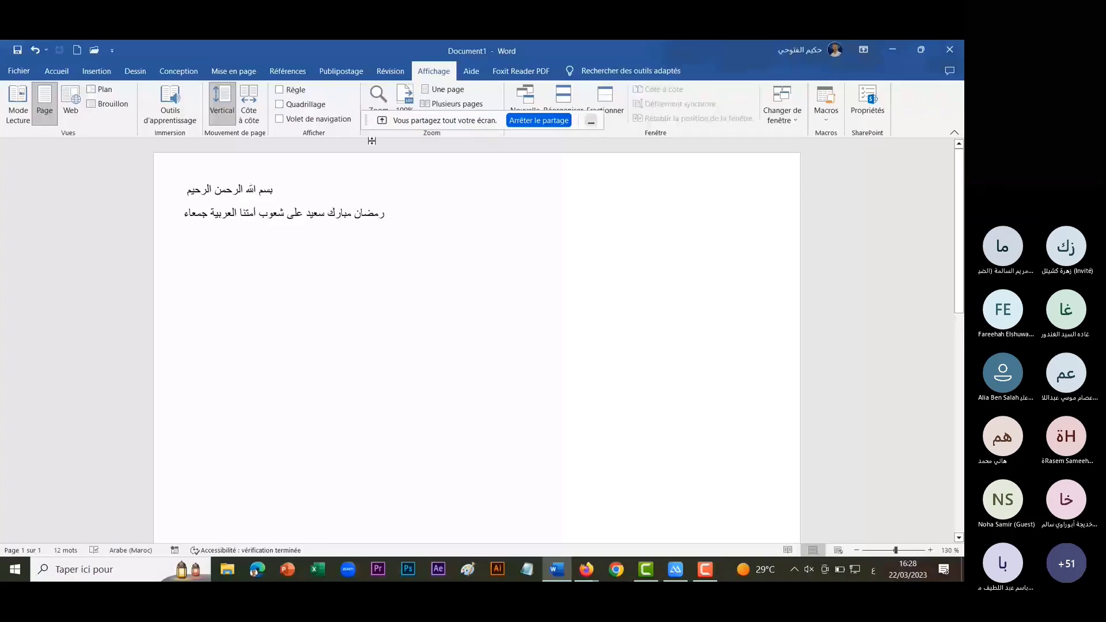
double_click(232, 192)
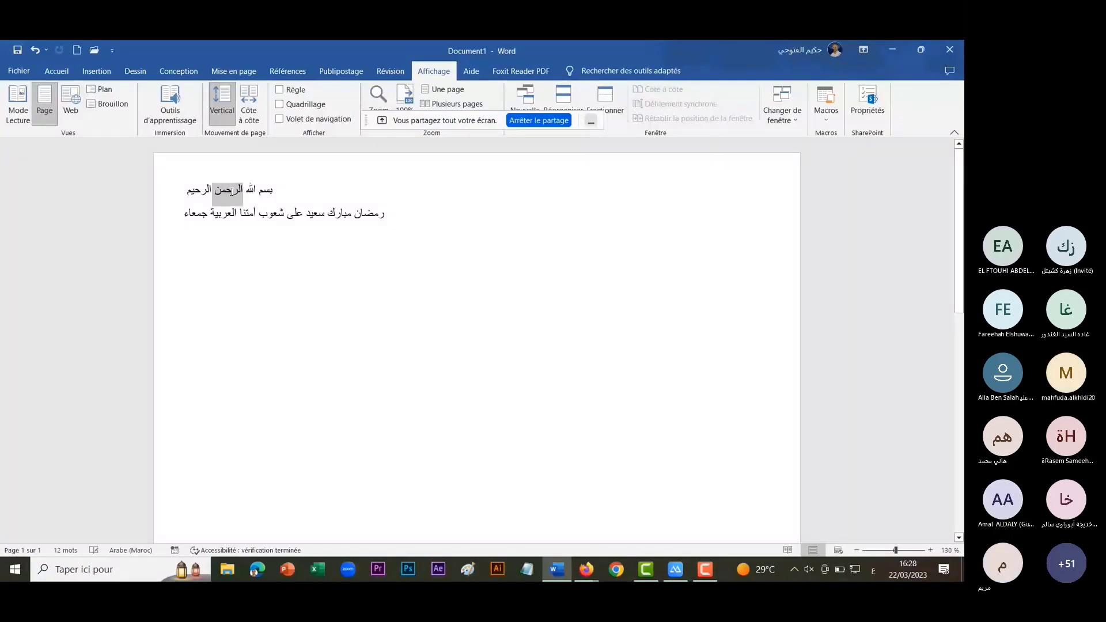
triple_click(232, 192)
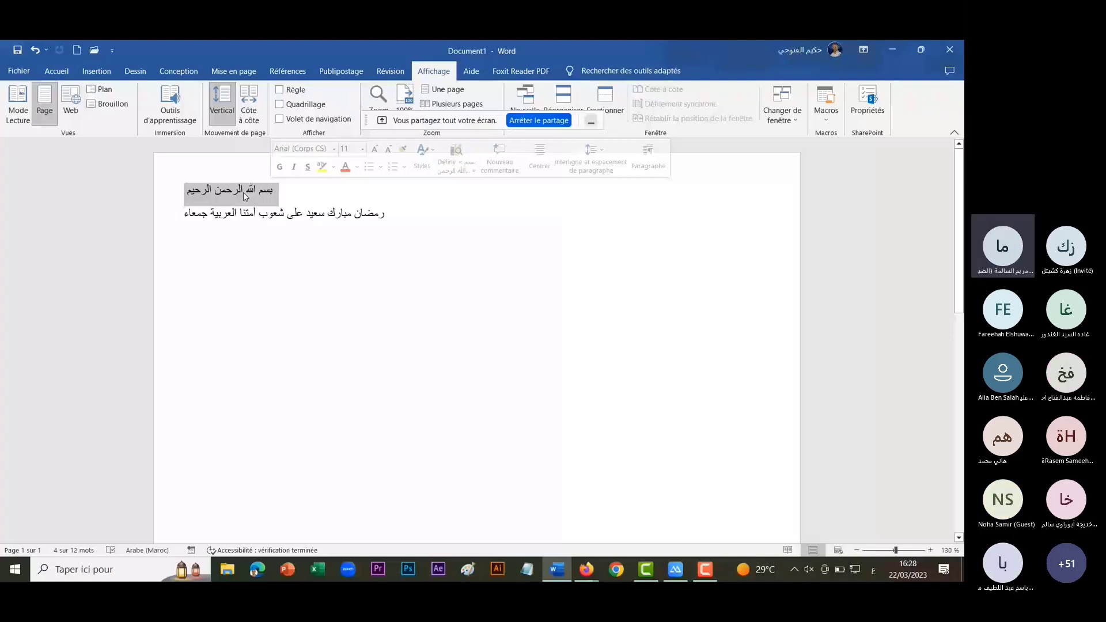
click(56, 70)
click(363, 114)
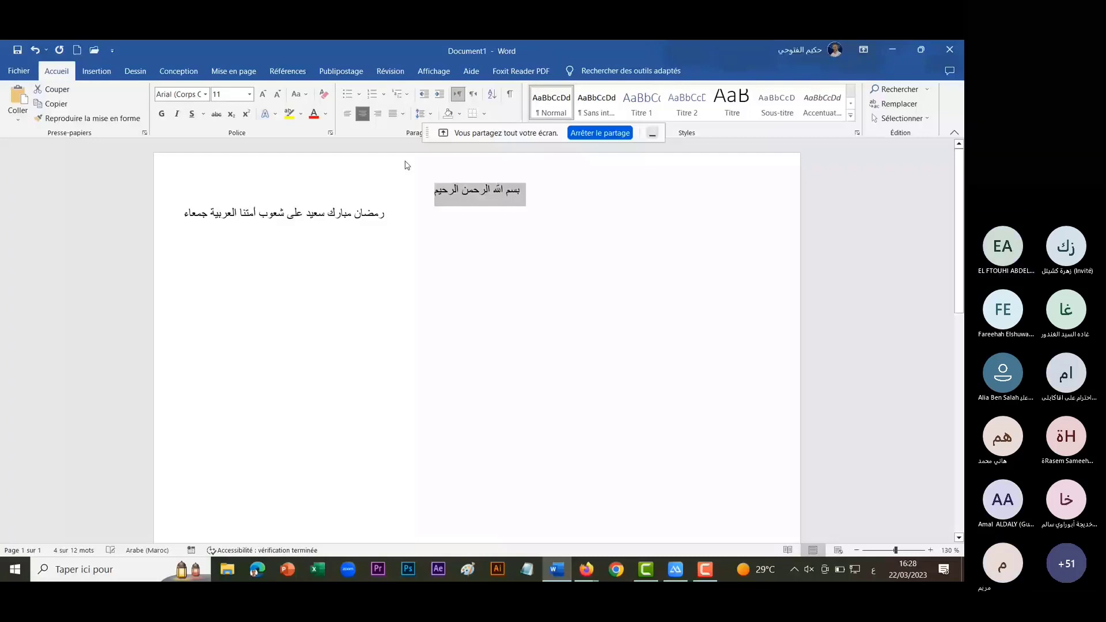
key(ctrl+g)
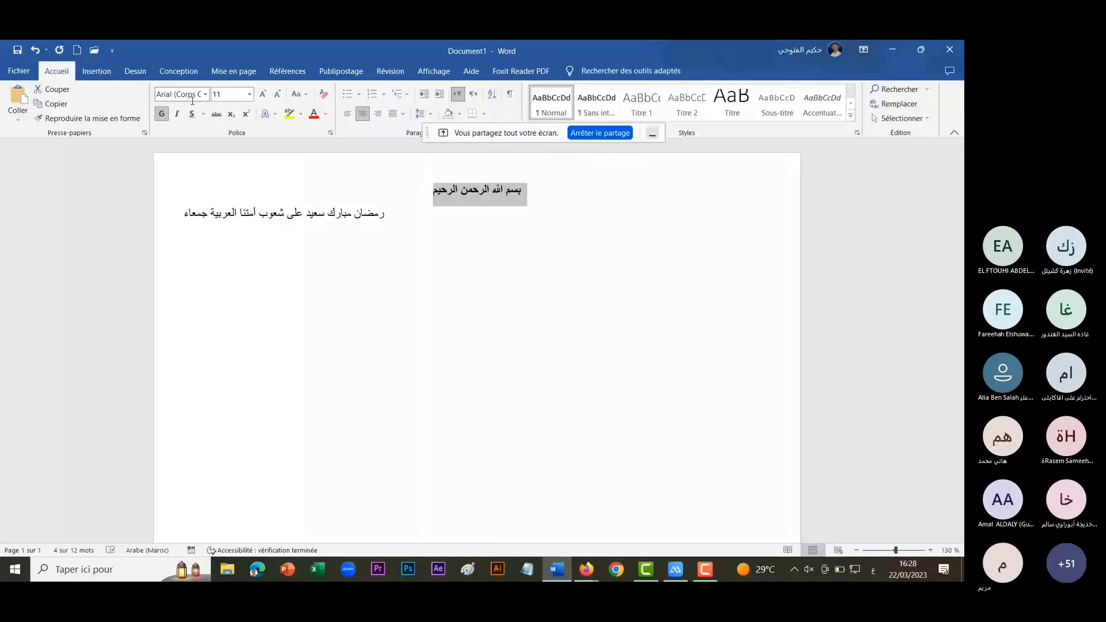
click(262, 94)
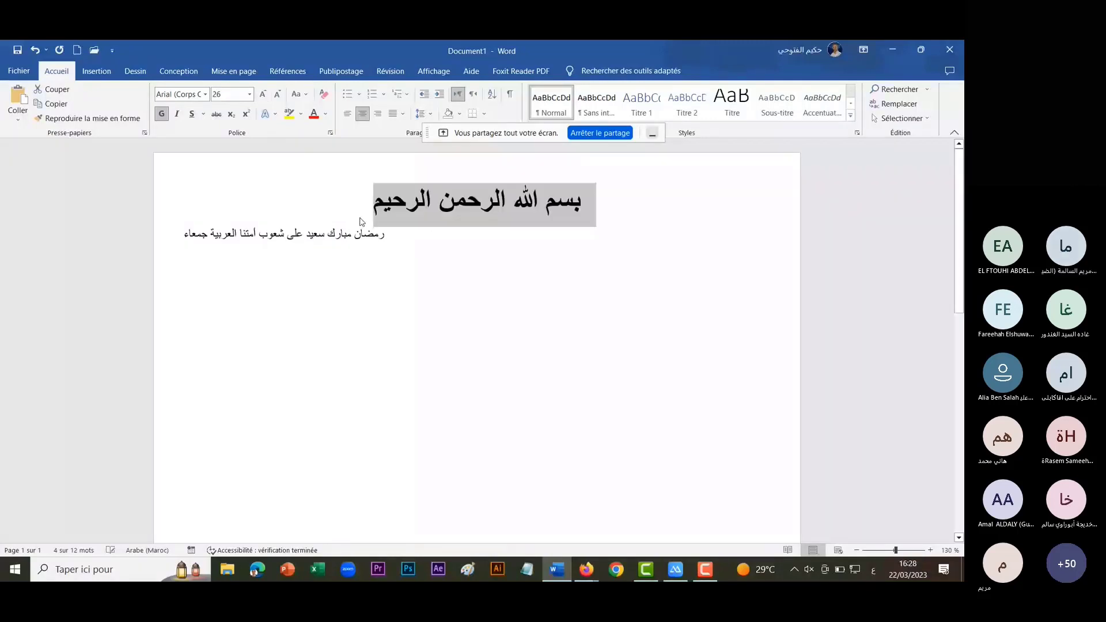
click(345, 213)
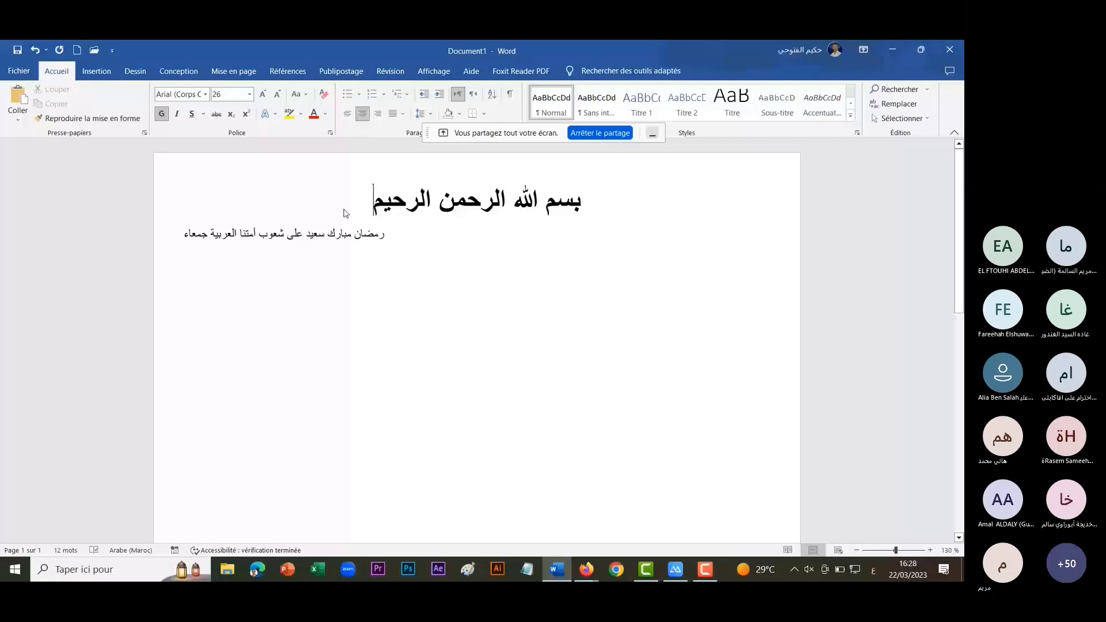
key(Return)
Format the Ramadan greeting line as right-aligned red text in Tajawal Black at 20 pt.
double_click(299, 278)
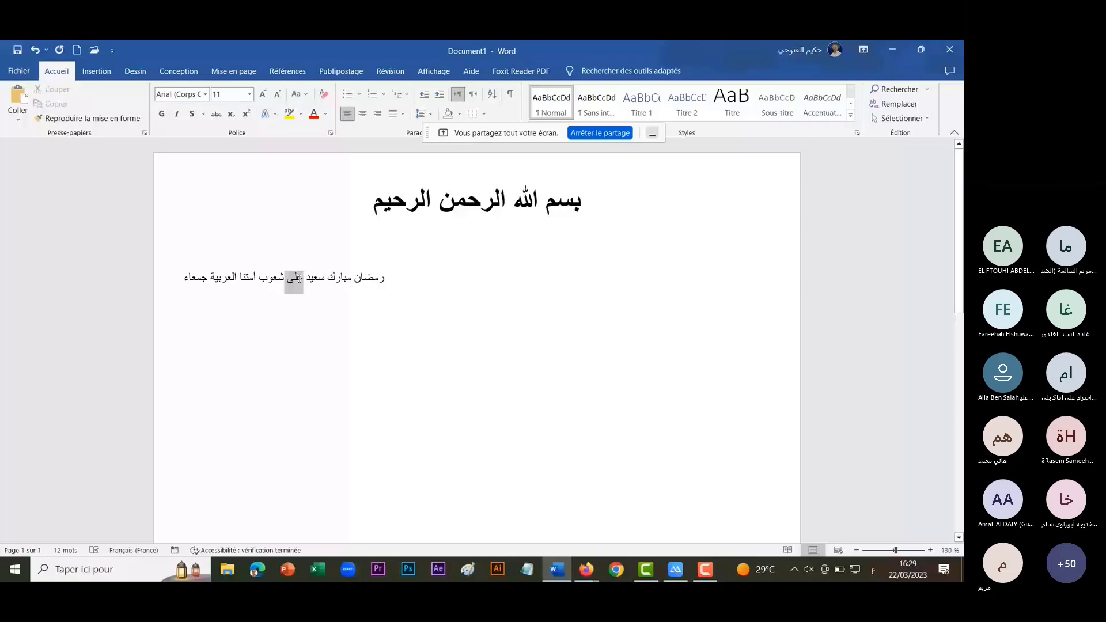
triple_click(299, 278)
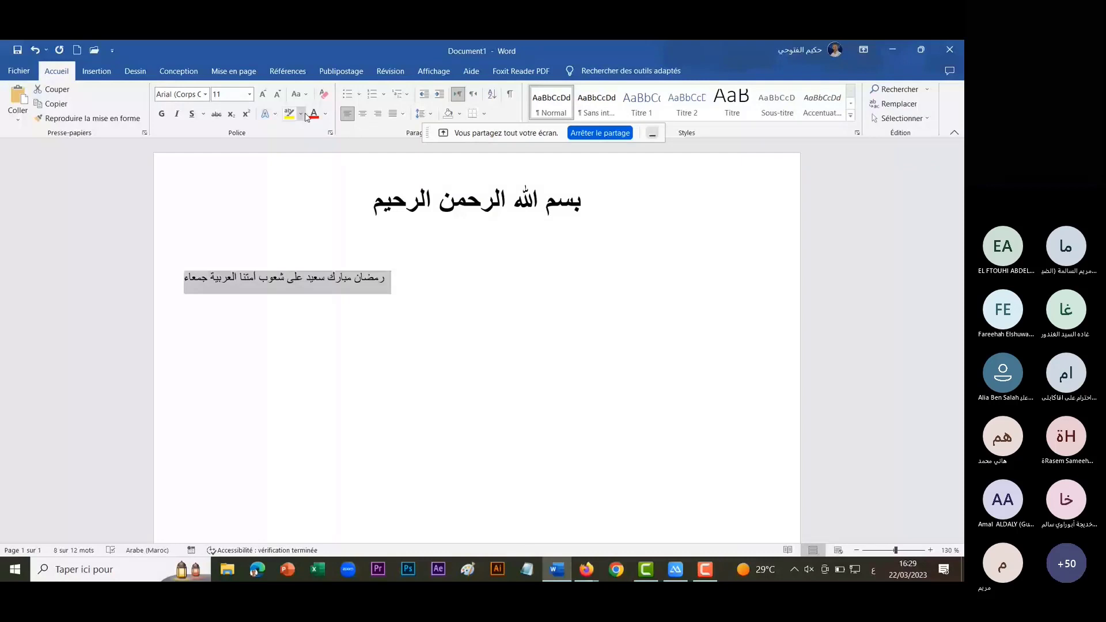
key(ctrl+r)
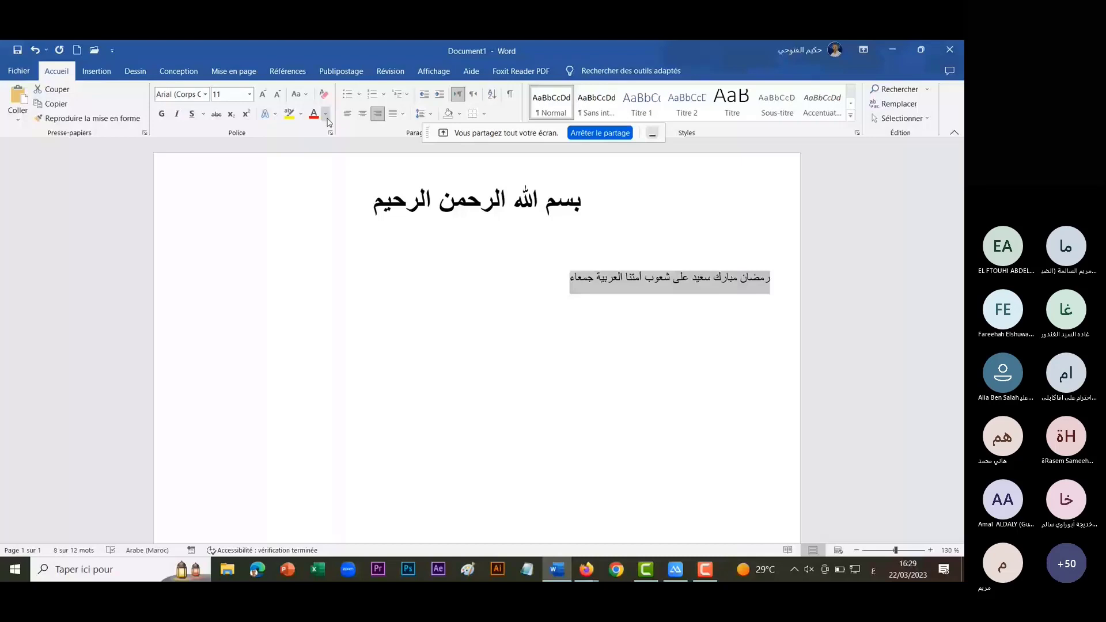
click(314, 115)
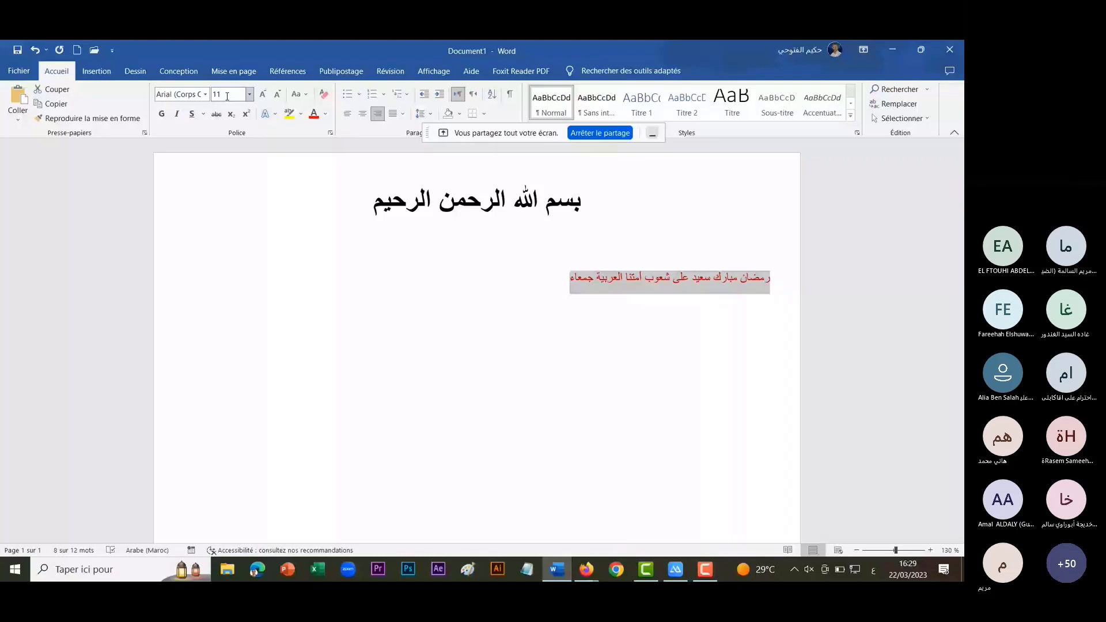
click(205, 94)
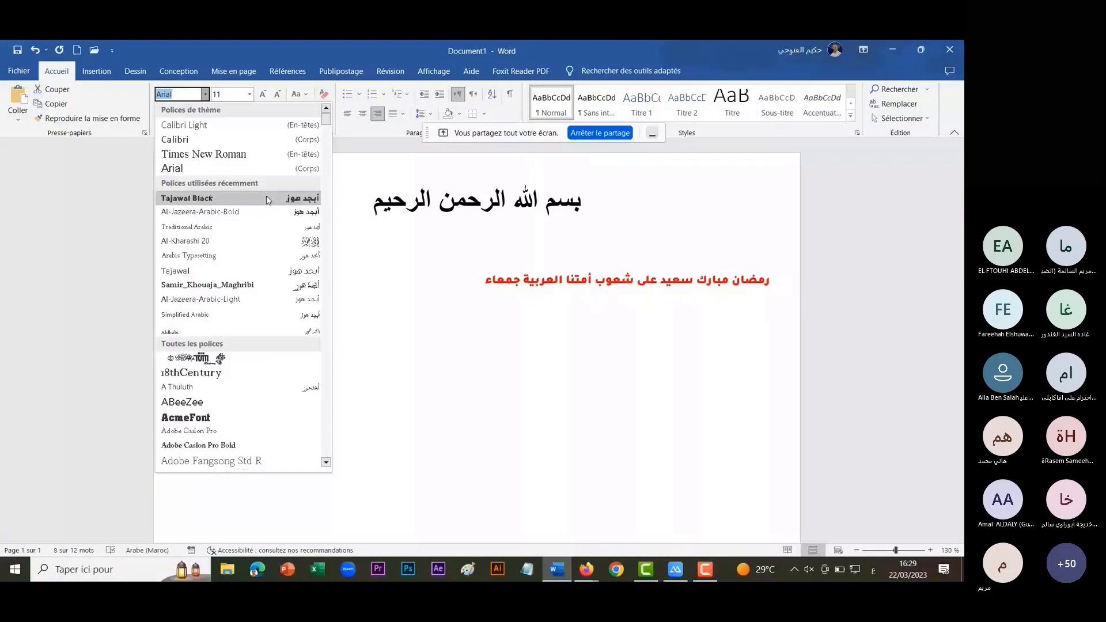
click(268, 199)
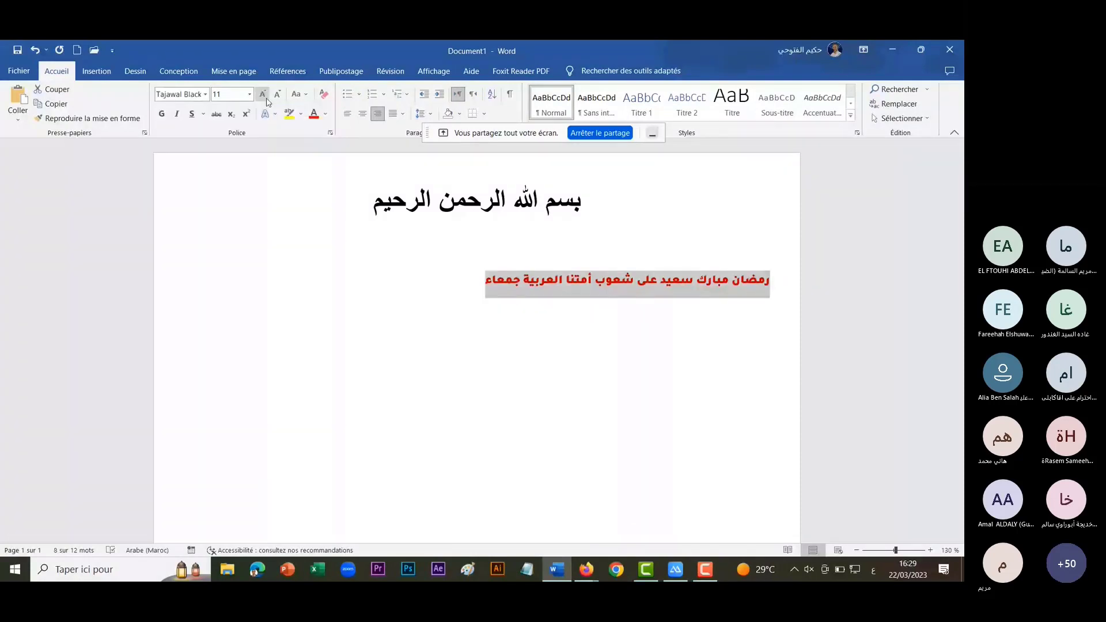
click(263, 94)
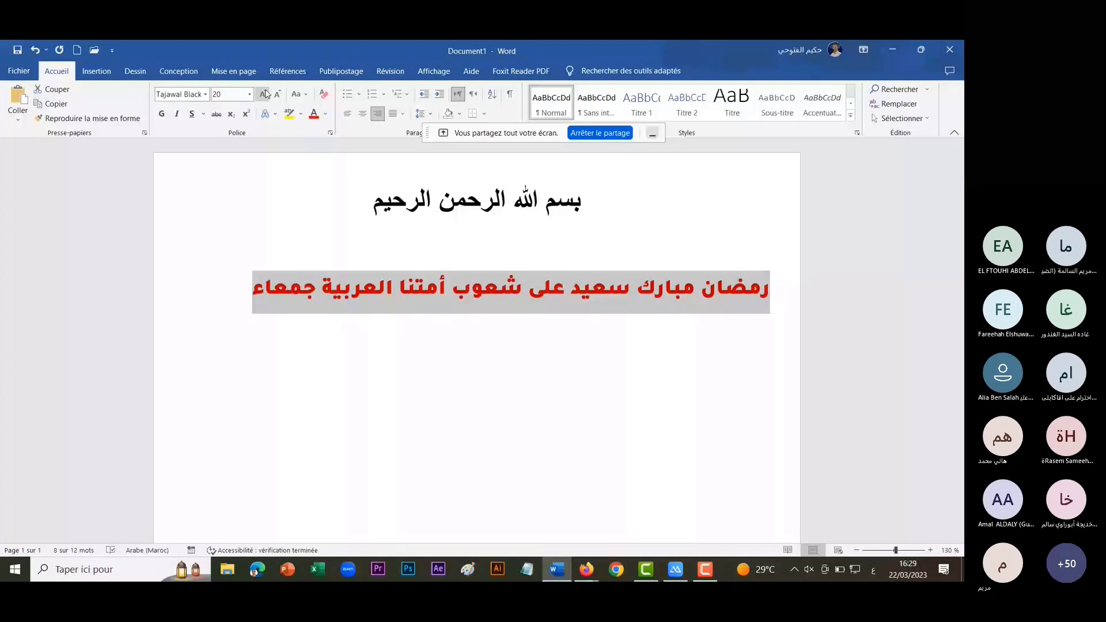
Set the greeting line to 22 pt and frame it with an unfilled rounded rectangle about 19.41 × 1.64 cm.
click(266, 94)
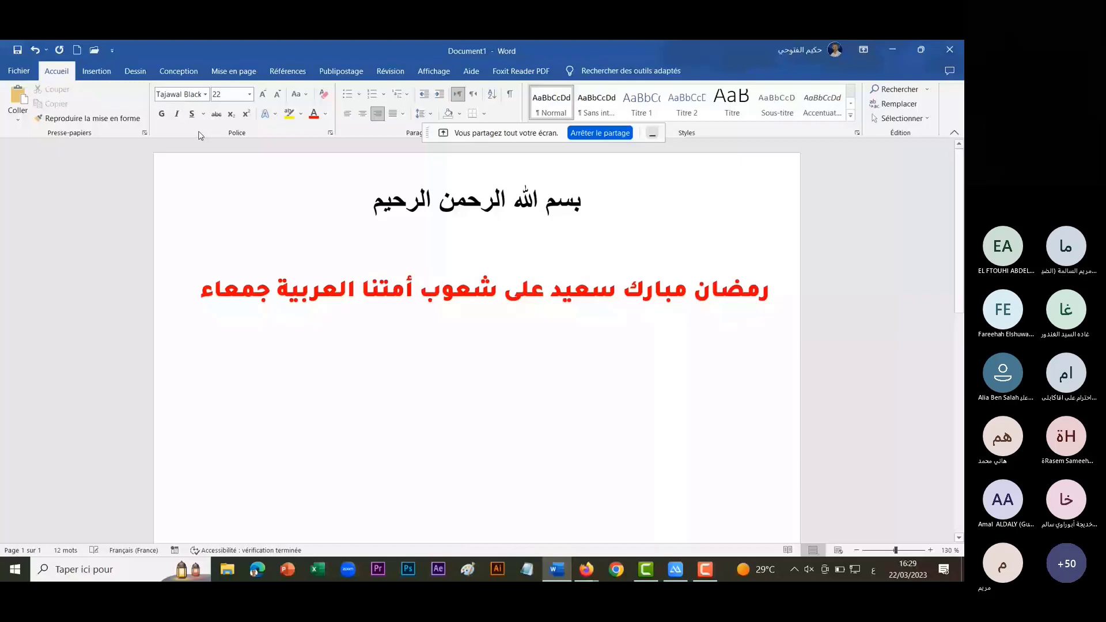
key(ctrl+y)
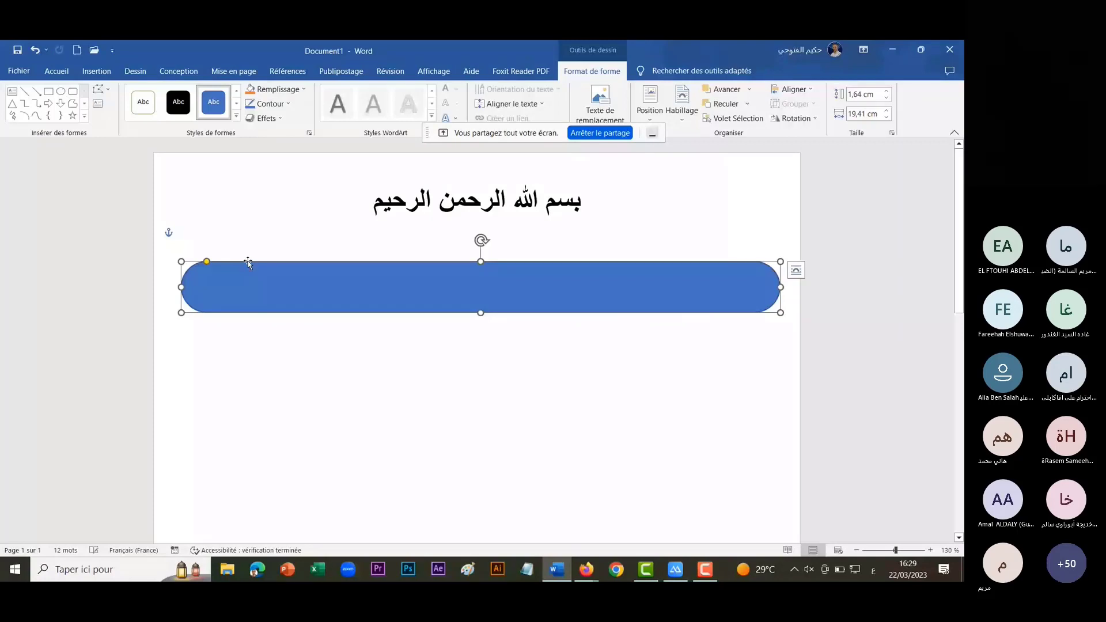
key(ctrl+z)
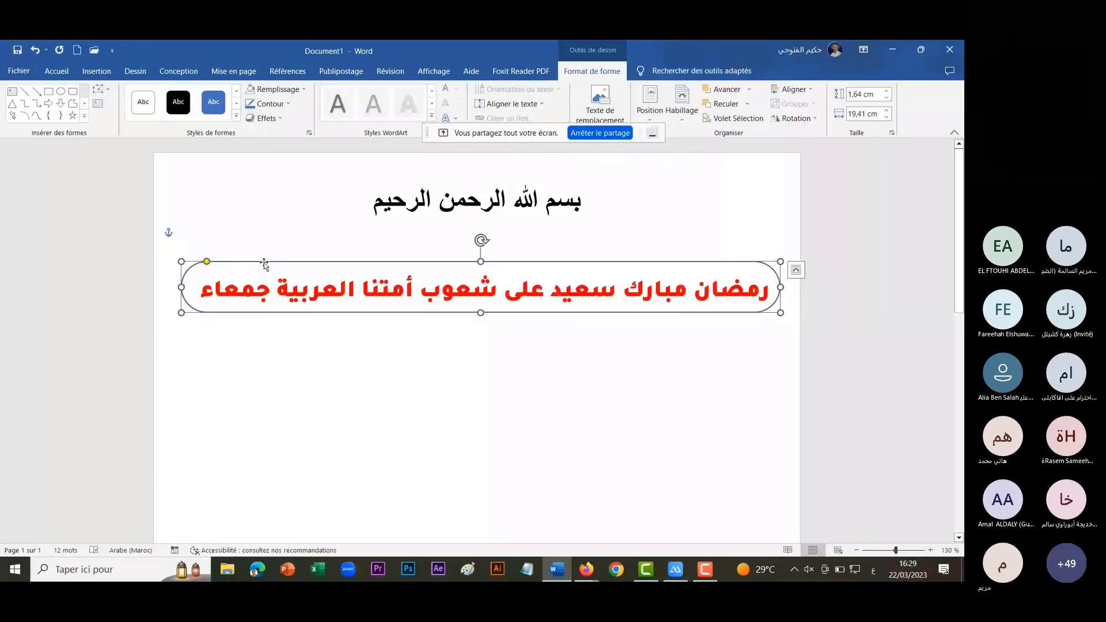
Give the rounded rectangle around the greeting a thick dark-blue outline and save the document.
click(268, 104)
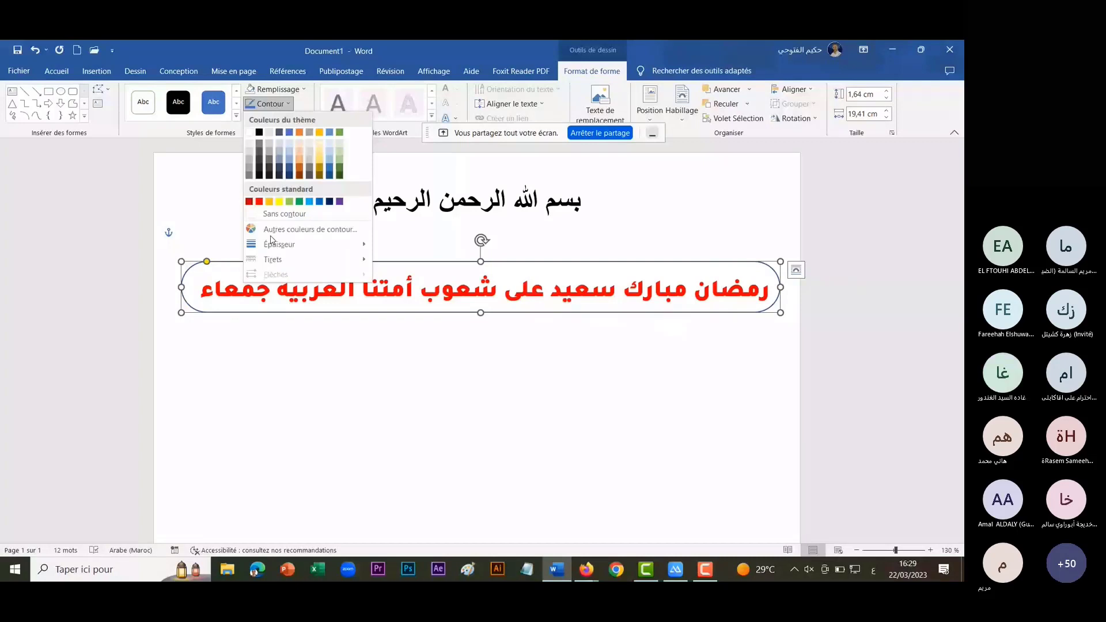
click(428, 333)
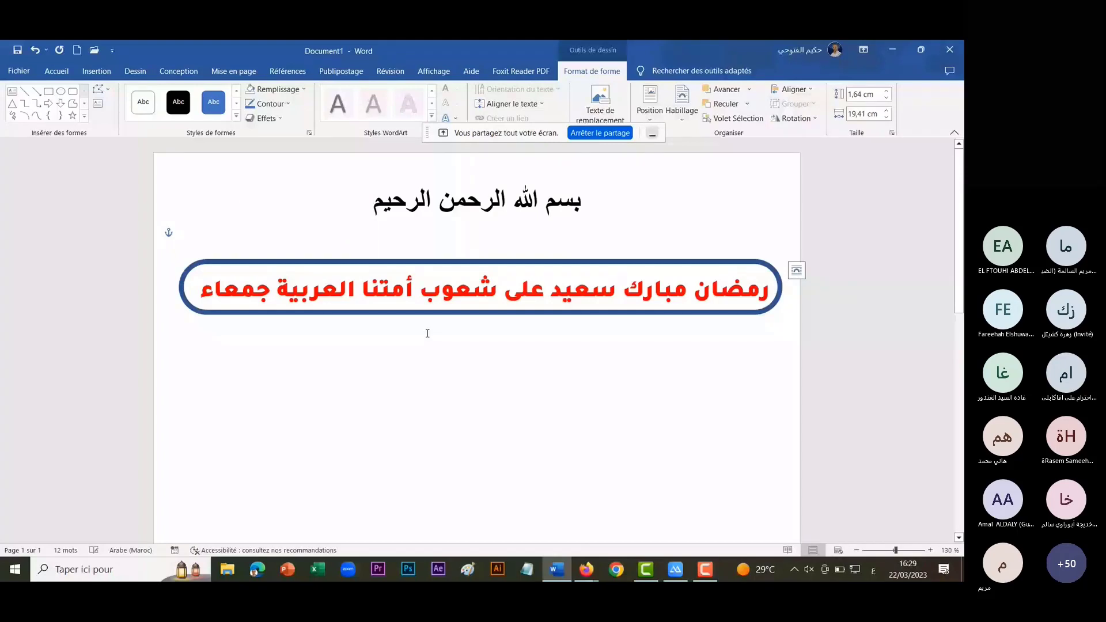
key(ctrl+s)
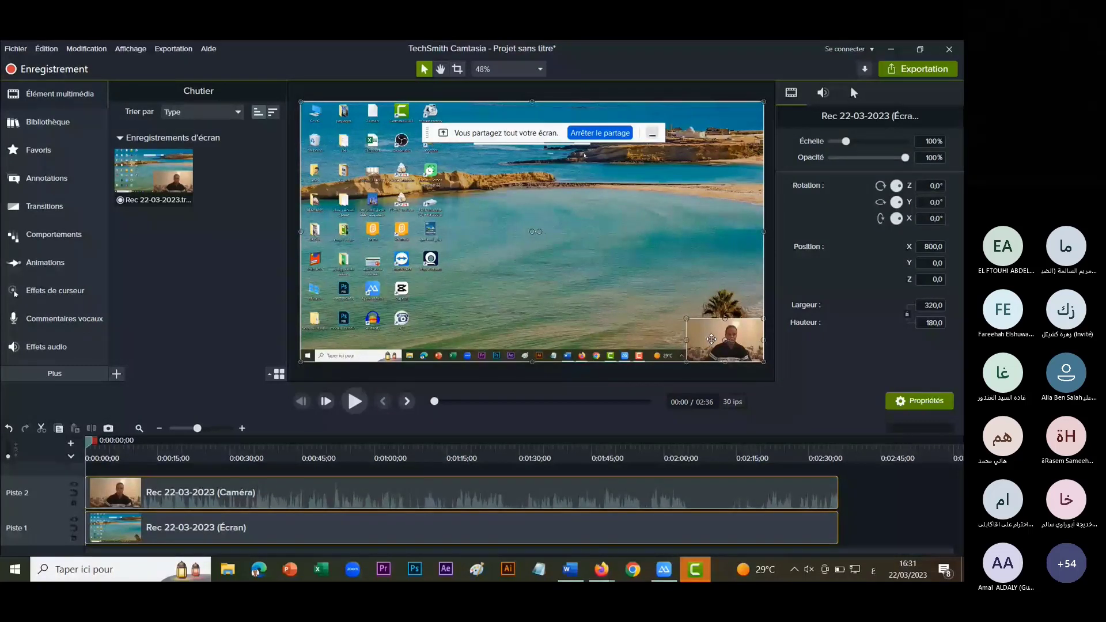
In Camtasia, crop the webcam video's sides and enlarge it to about 70% scale in the lower-right corner of the canvas.
click(688, 319)
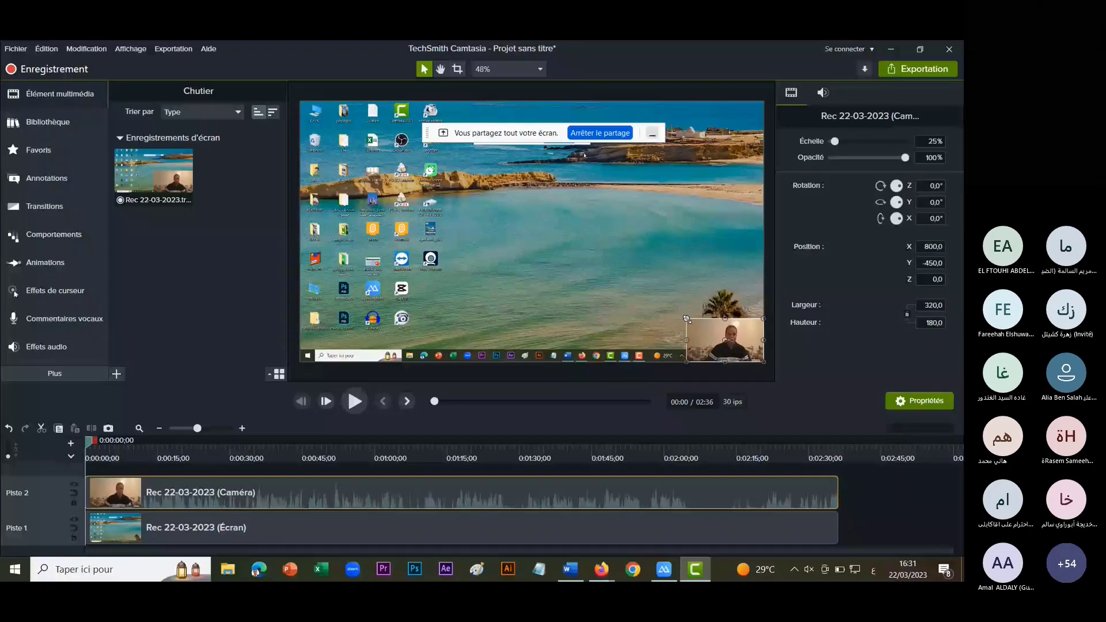
drag(687, 319, 679, 255)
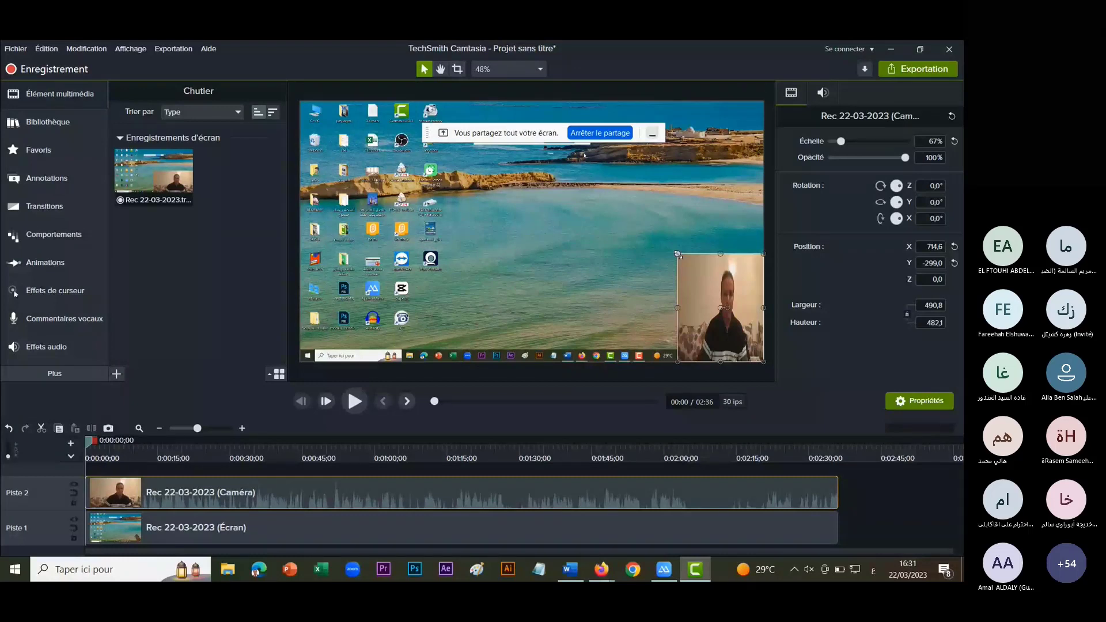
drag(679, 255, 706, 290)
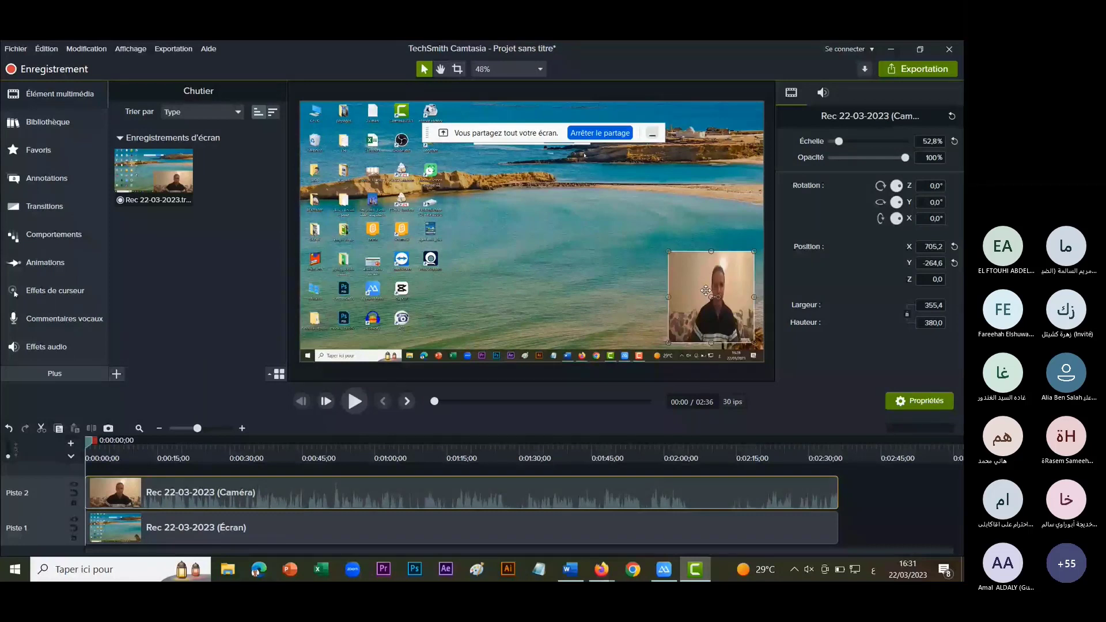
drag(706, 291, 688, 299)
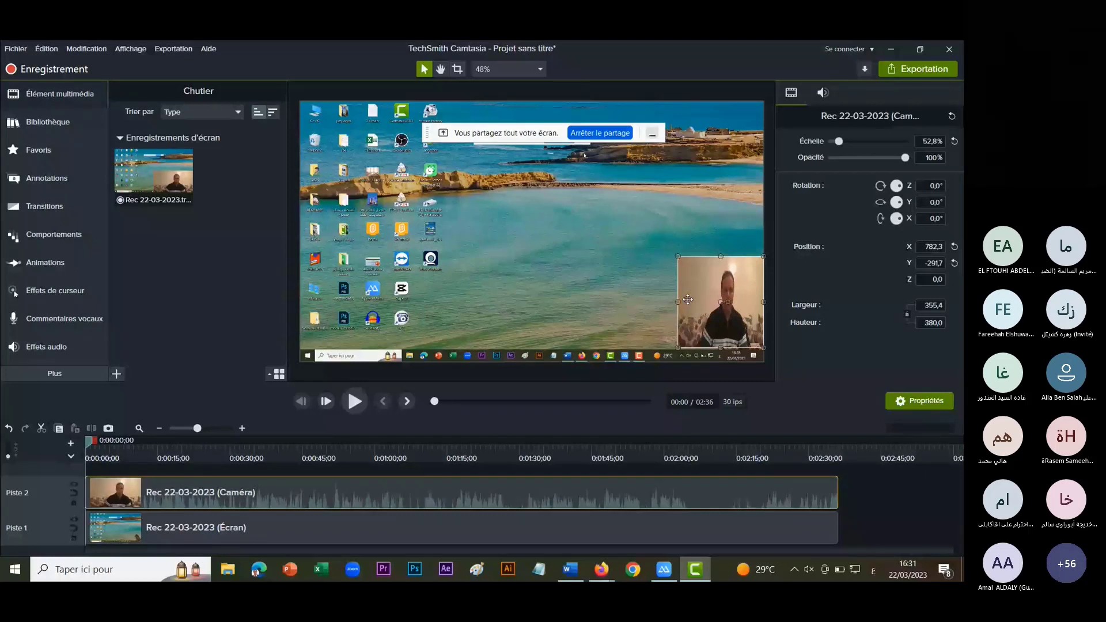
drag(679, 301, 650, 302)
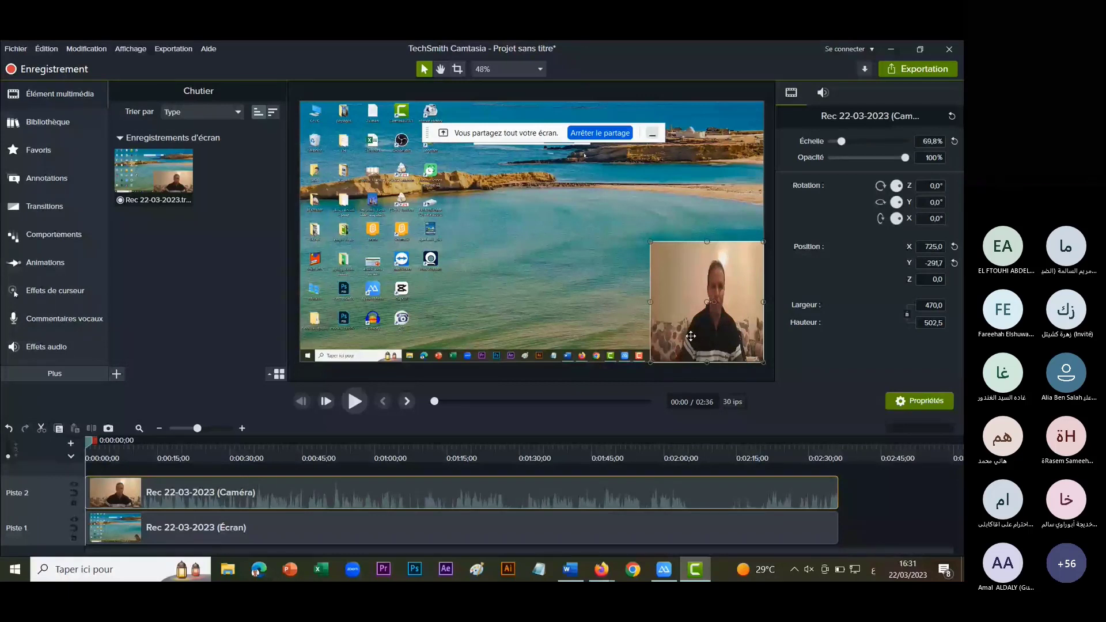
click(597, 319)
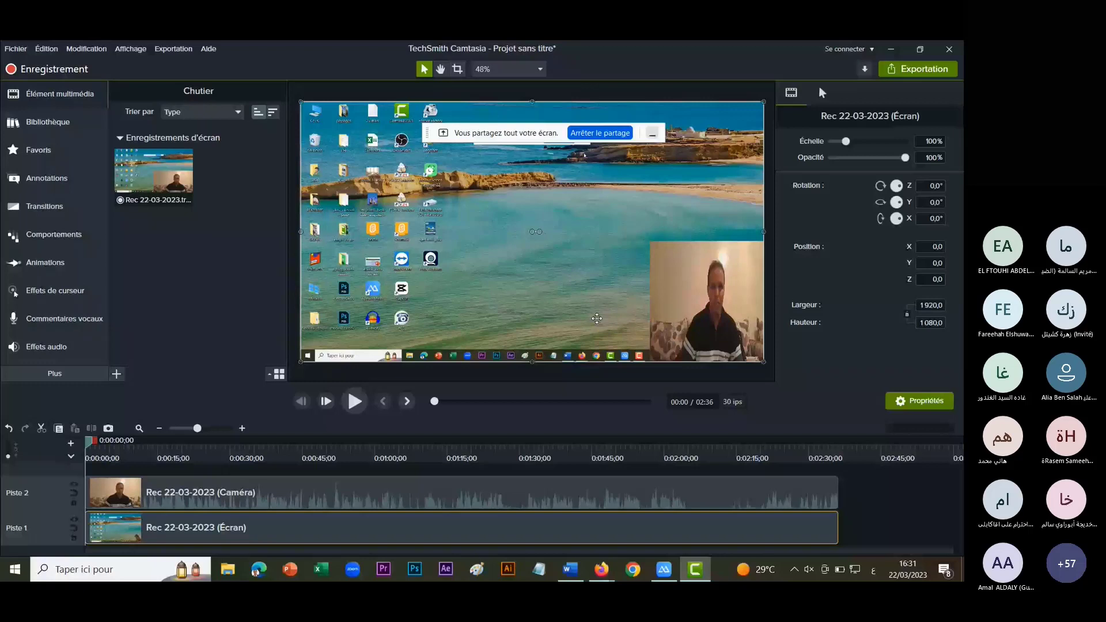
Preview the first 15 seconds of the recording and reduce the webcam video to about 48% scale in its corner.
click(351, 402)
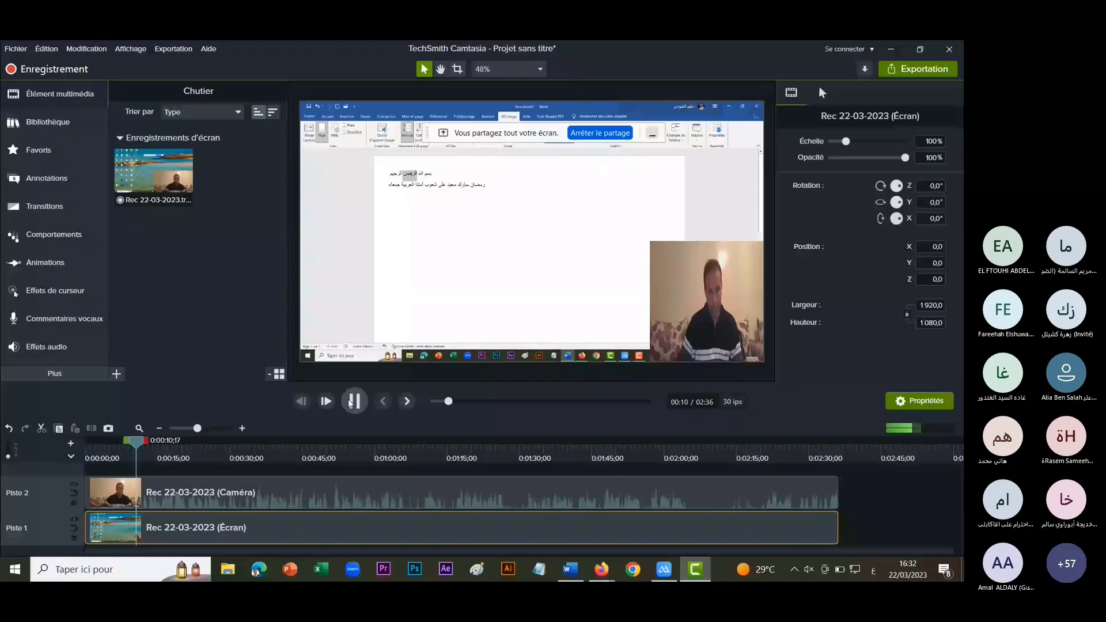
click(354, 401)
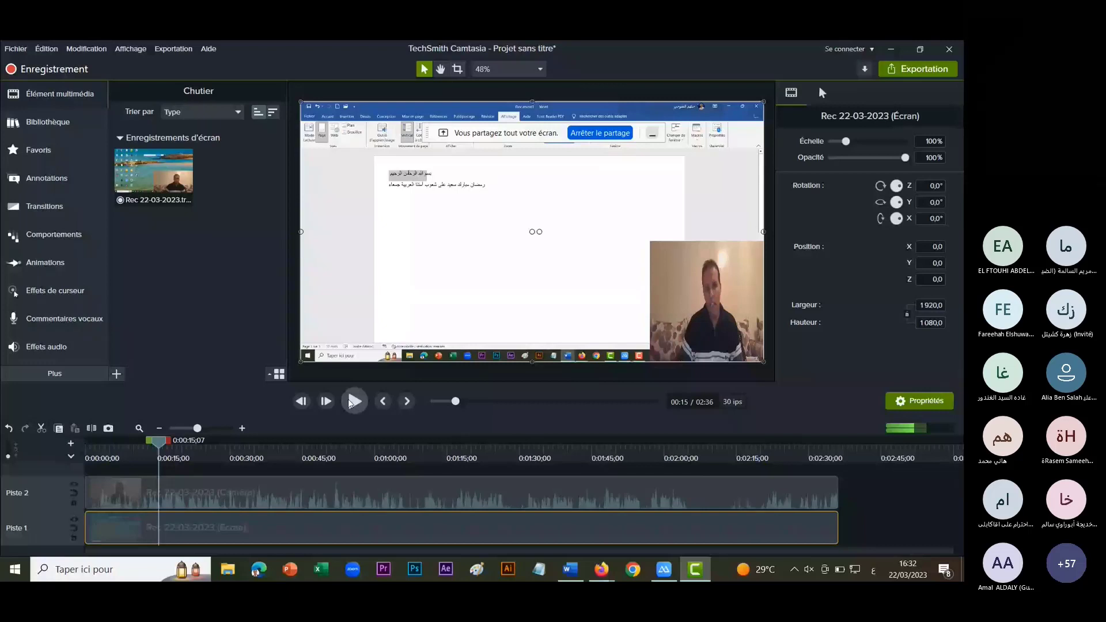
click(397, 493)
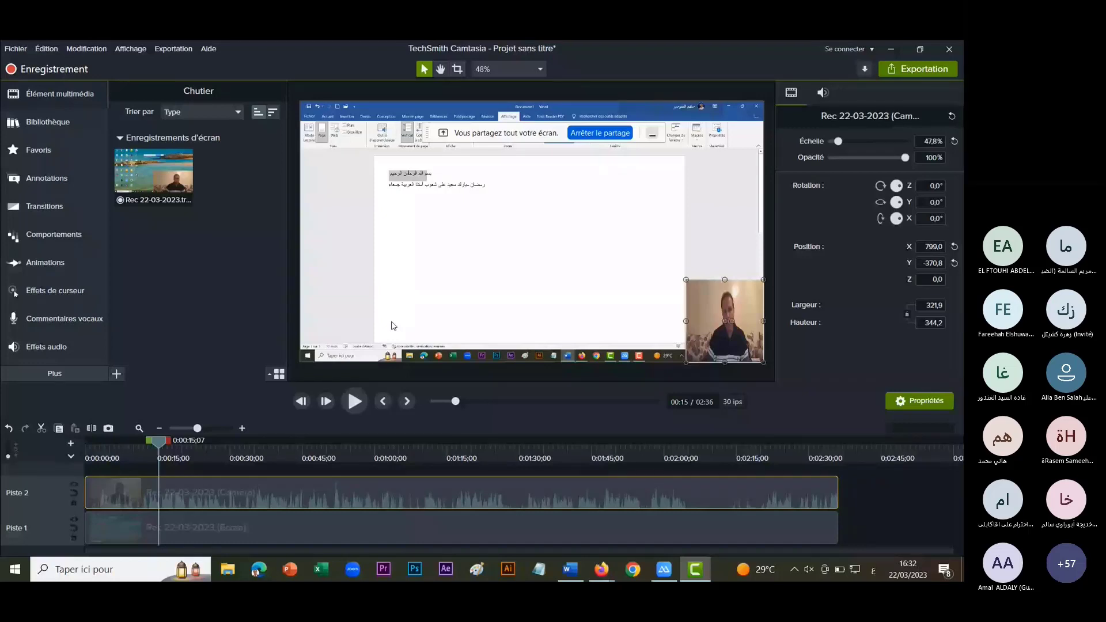
Trim the start of the camera and screen clips to 0:00:11;15 and move both back to the beginning of the timeline.
mouse_move(160, 444)
mouse_down()
mouse_move(91, 451)
mouse_move(140, 449)
mouse_up()
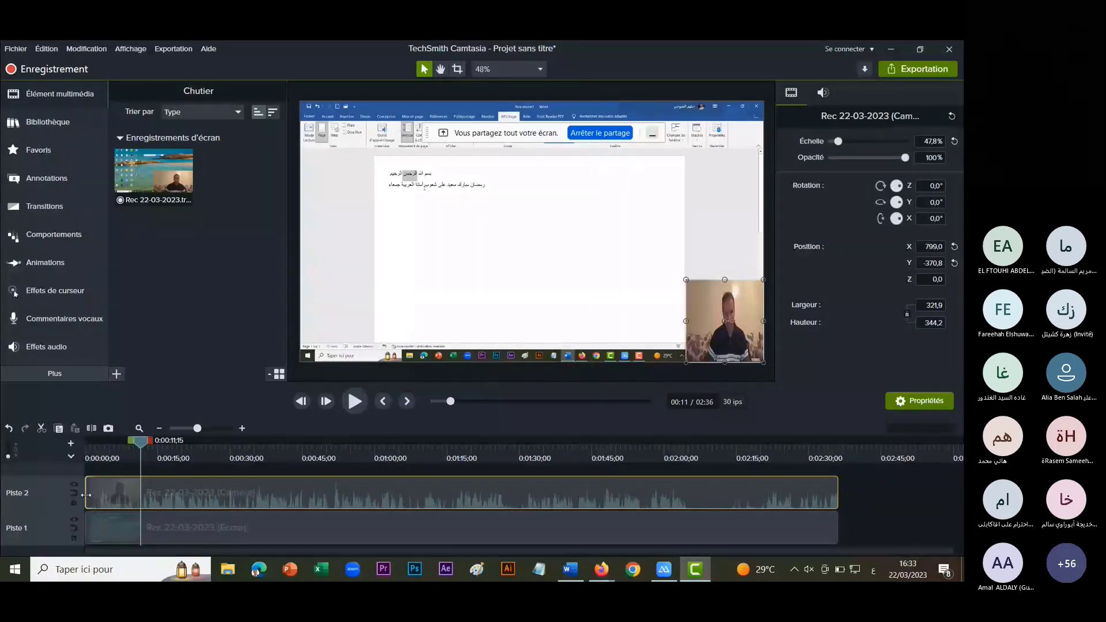
drag(86, 495, 118, 494)
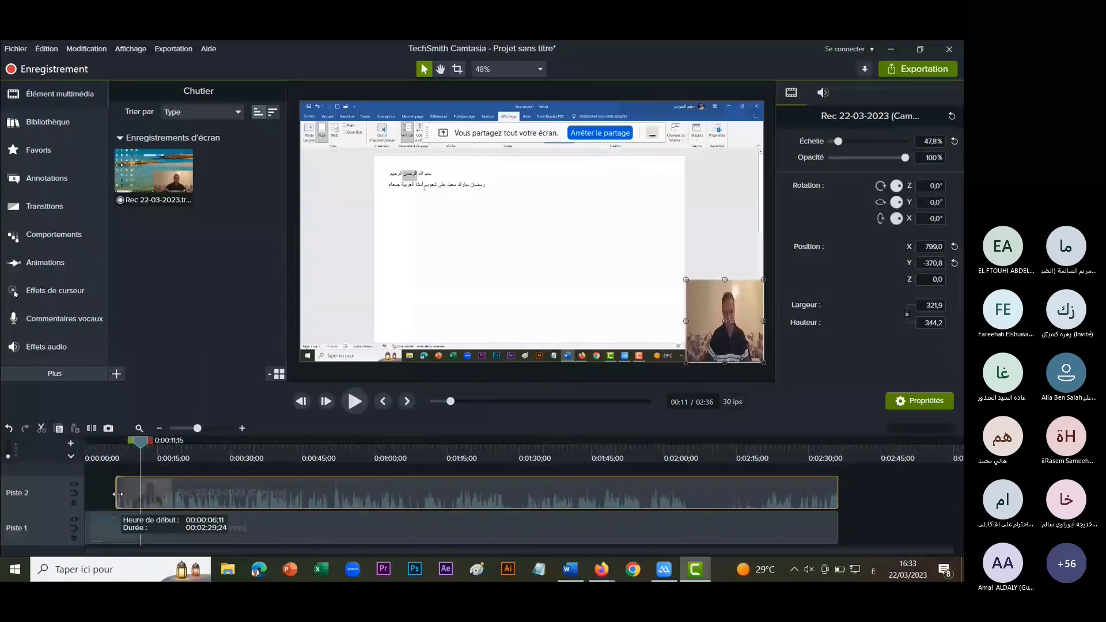
drag(118, 494, 142, 494)
drag(86, 529, 134, 528)
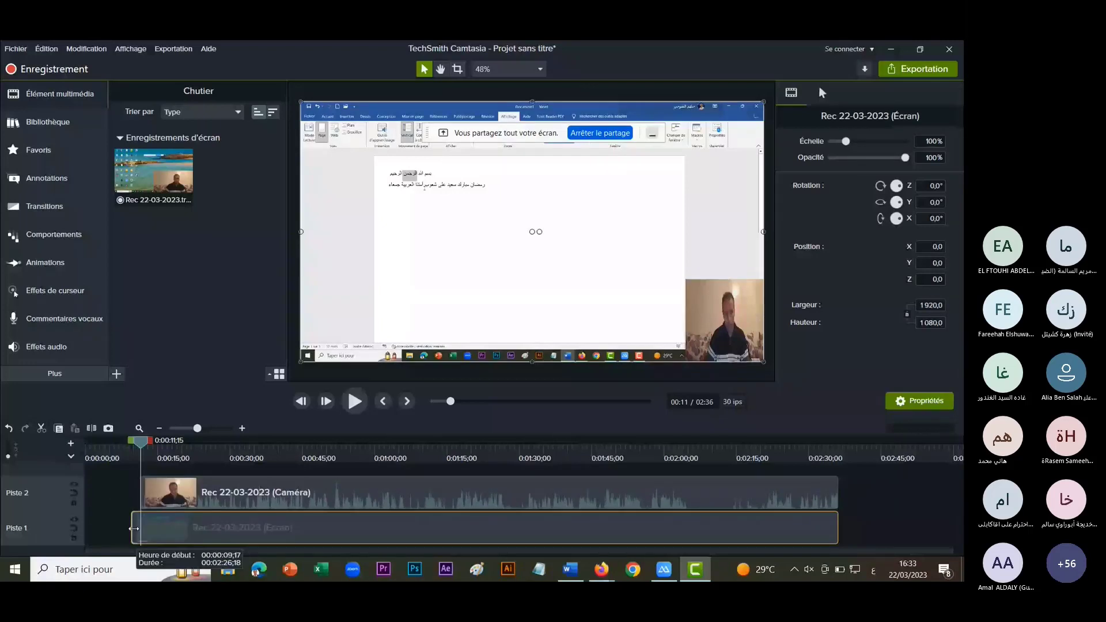
drag(289, 490, 231, 488)
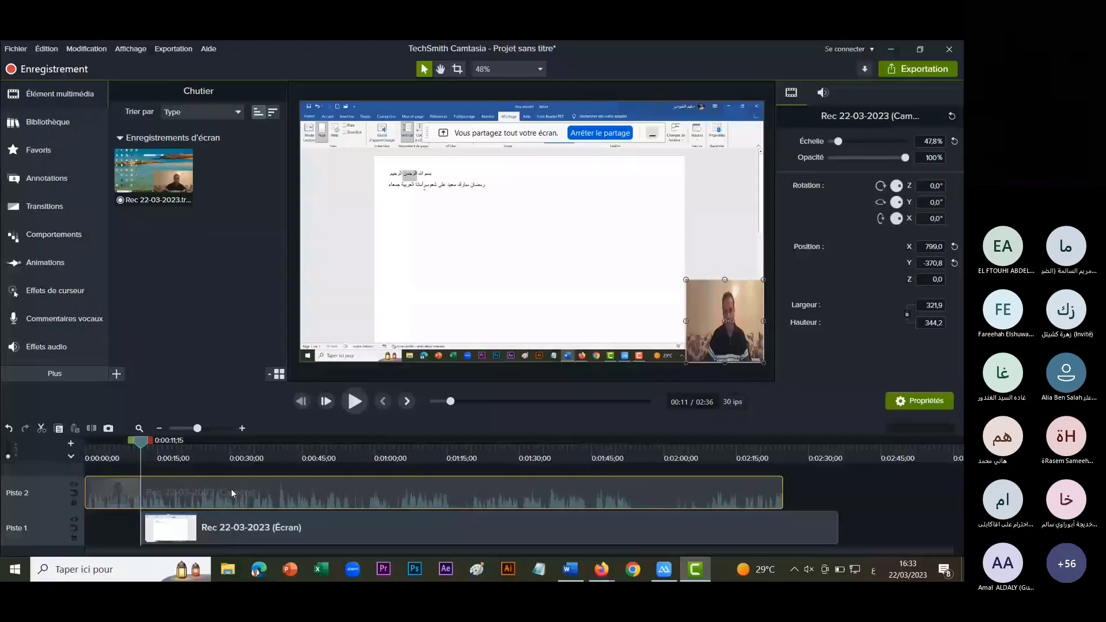
drag(271, 528, 212, 475)
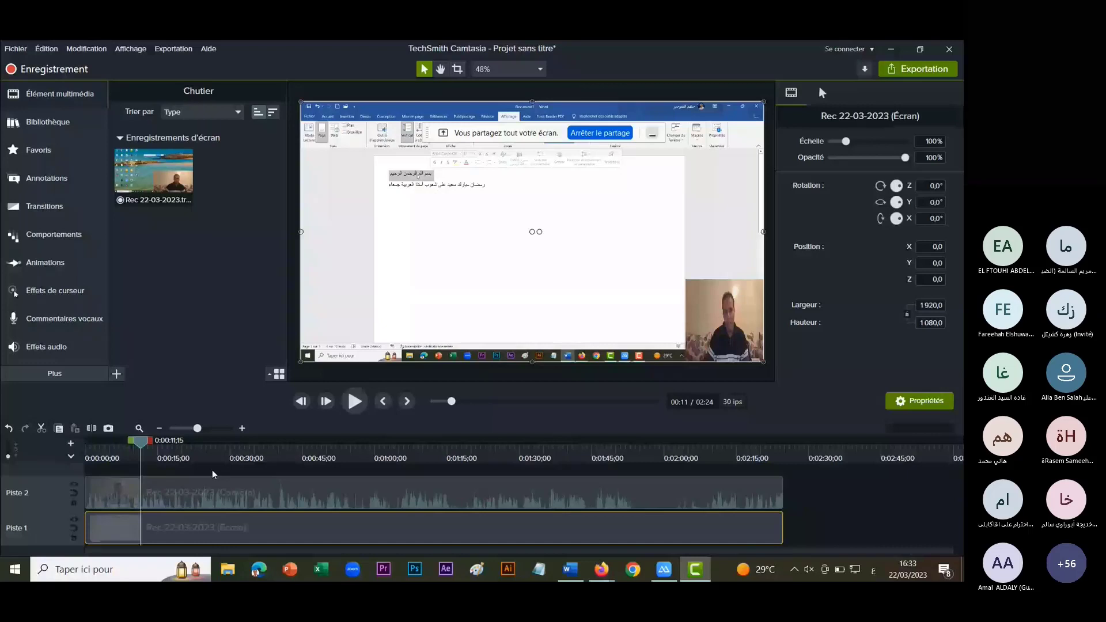
Trim the ends of the camera and screen clips back to 0:02:06;02.
click(615, 449)
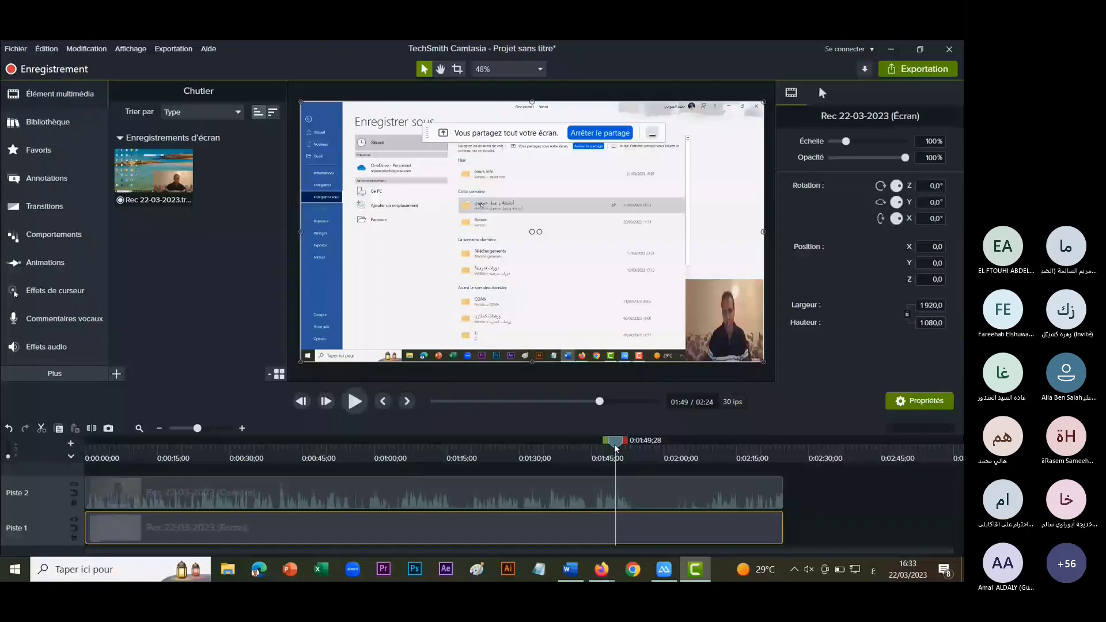
drag(616, 448, 706, 447)
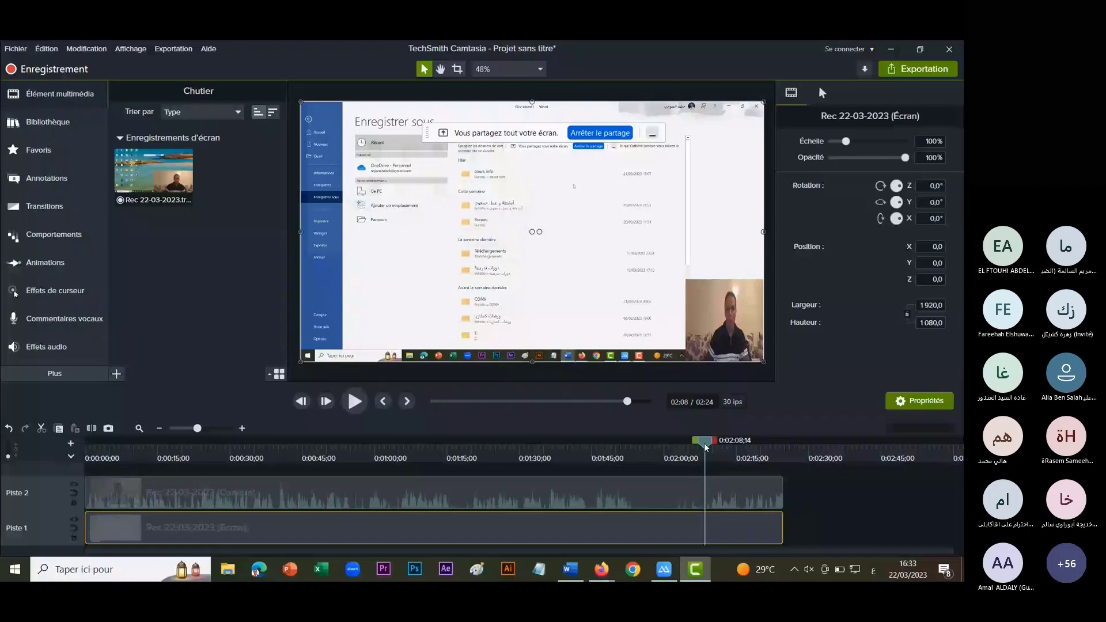
drag(706, 448, 693, 448)
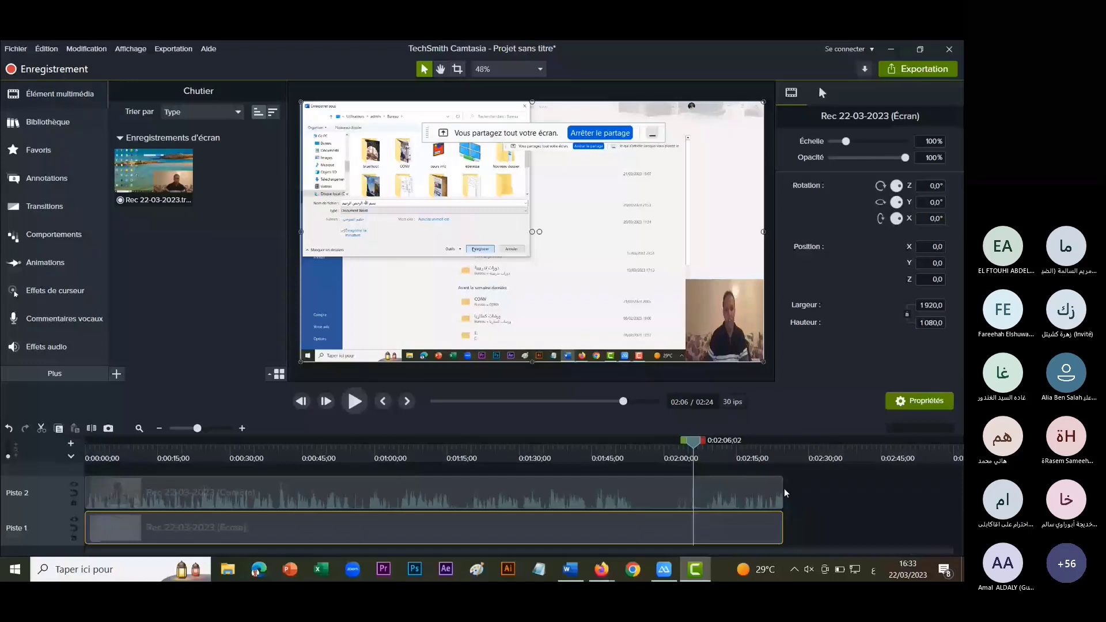
drag(783, 493, 693, 493)
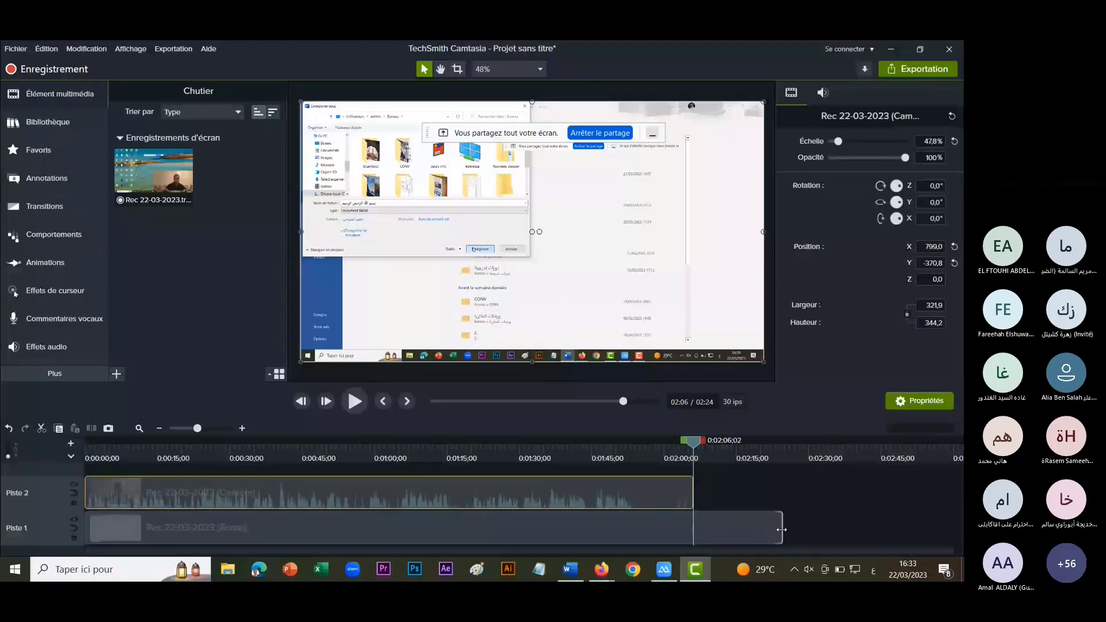
drag(781, 530, 694, 529)
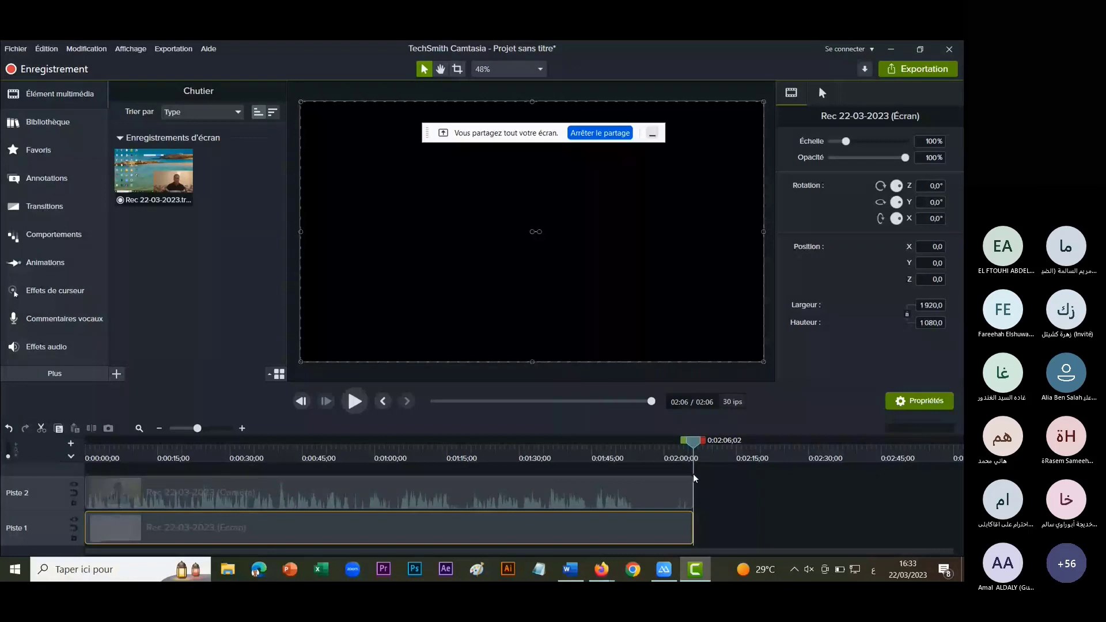
Undo the end trims and cut the range from 0:02:04;12 to 0:02:24;20 out of both tracks.
click(685, 447)
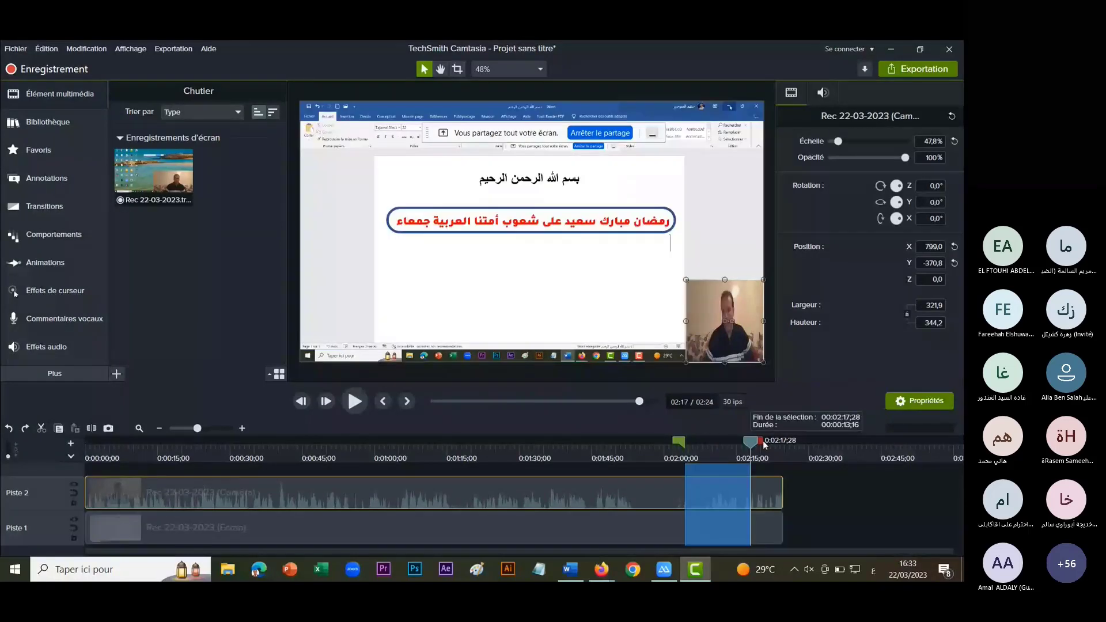
drag(765, 445, 791, 445)
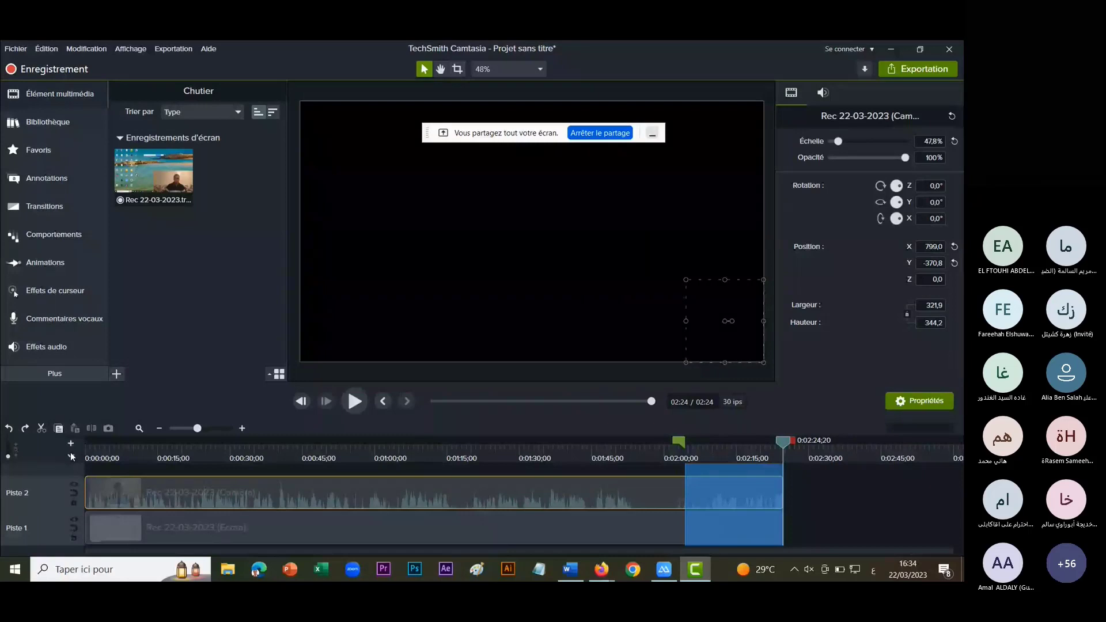
click(41, 429)
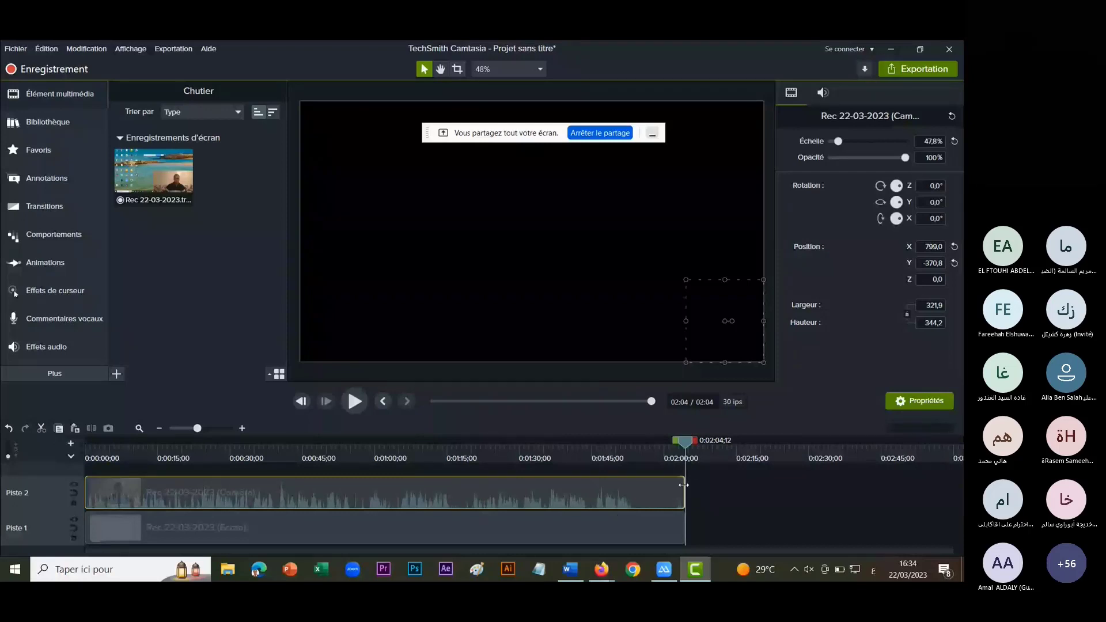
Review the shortened recording at several points along the timeline and return the playhead to the start.
click(669, 450)
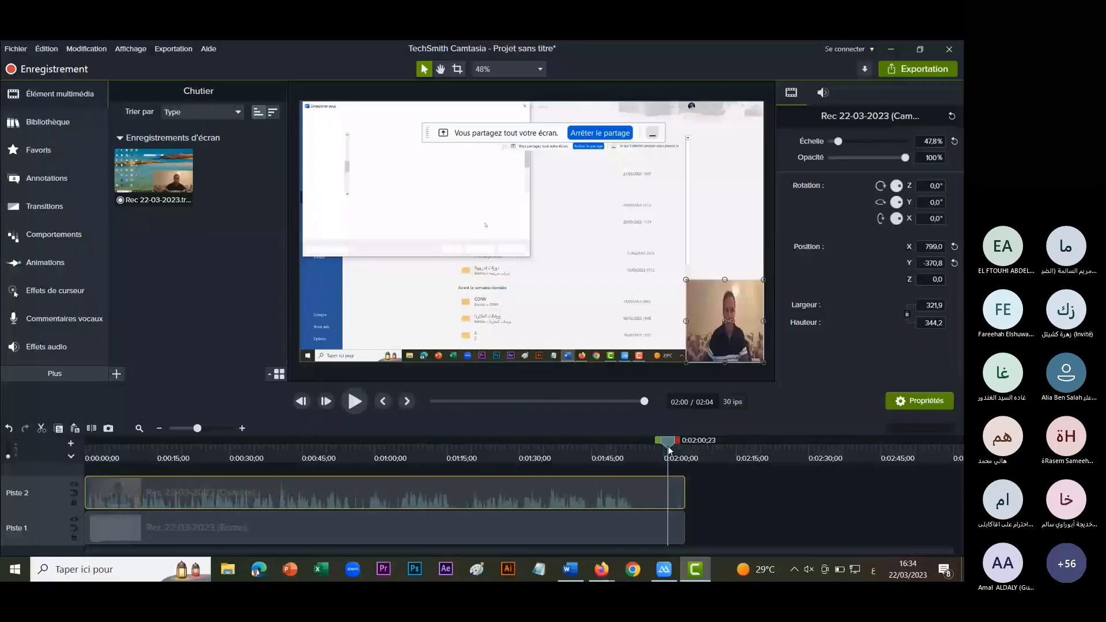
drag(669, 450, 583, 455)
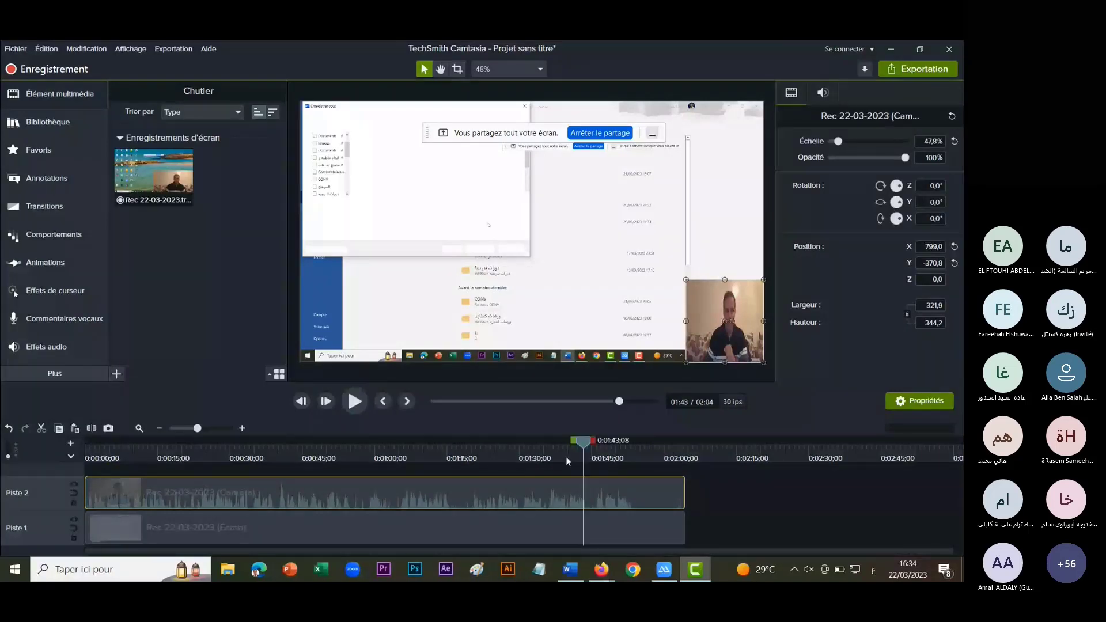
click(407, 461)
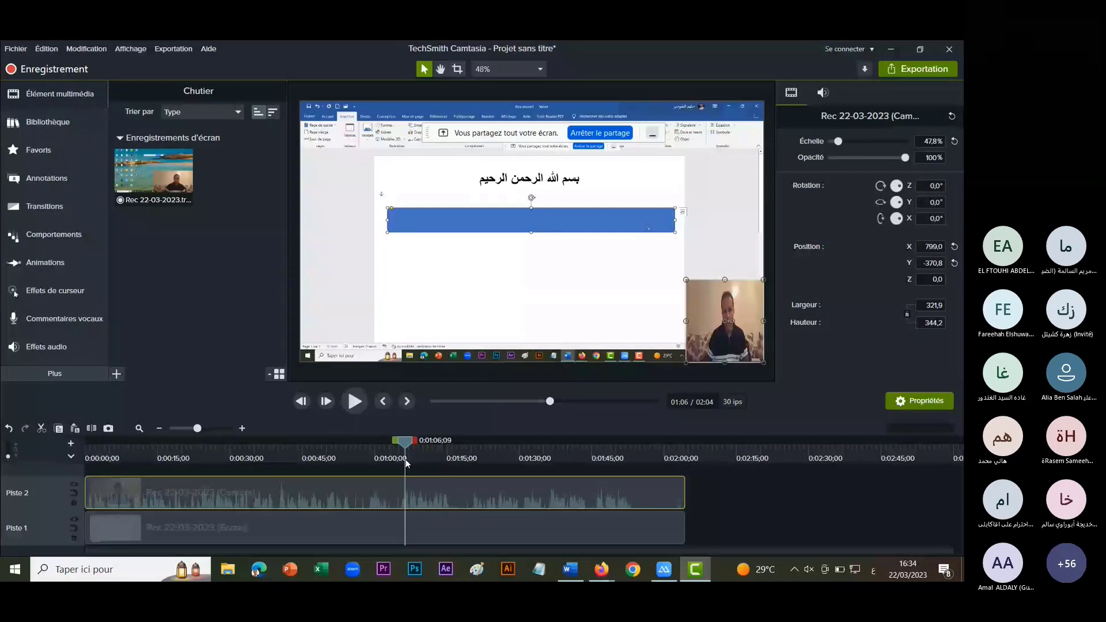
click(235, 468)
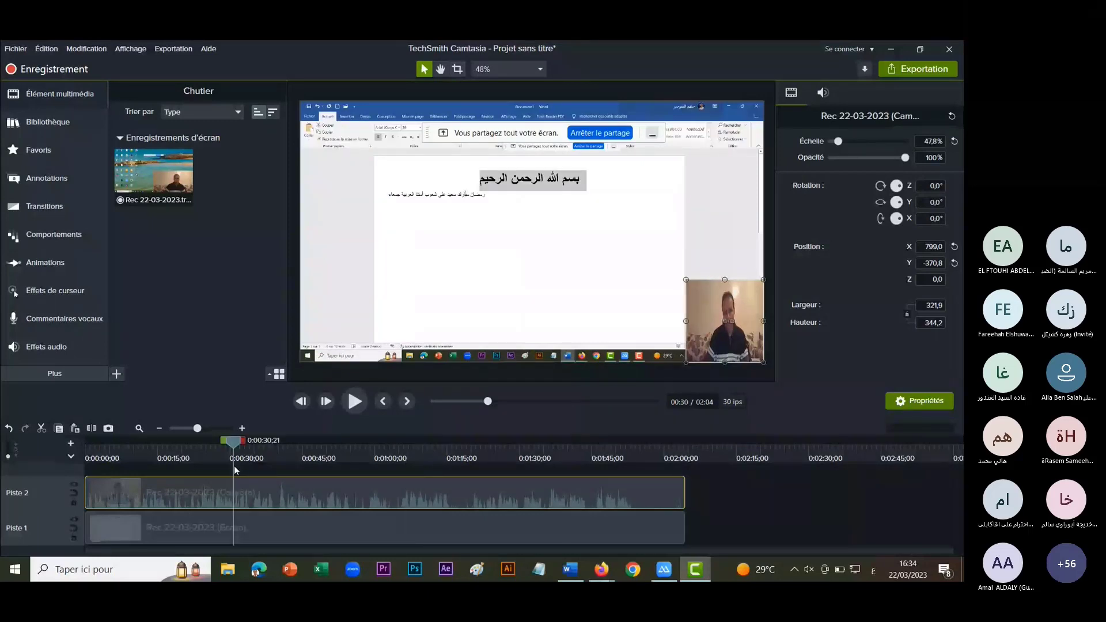
click(329, 461)
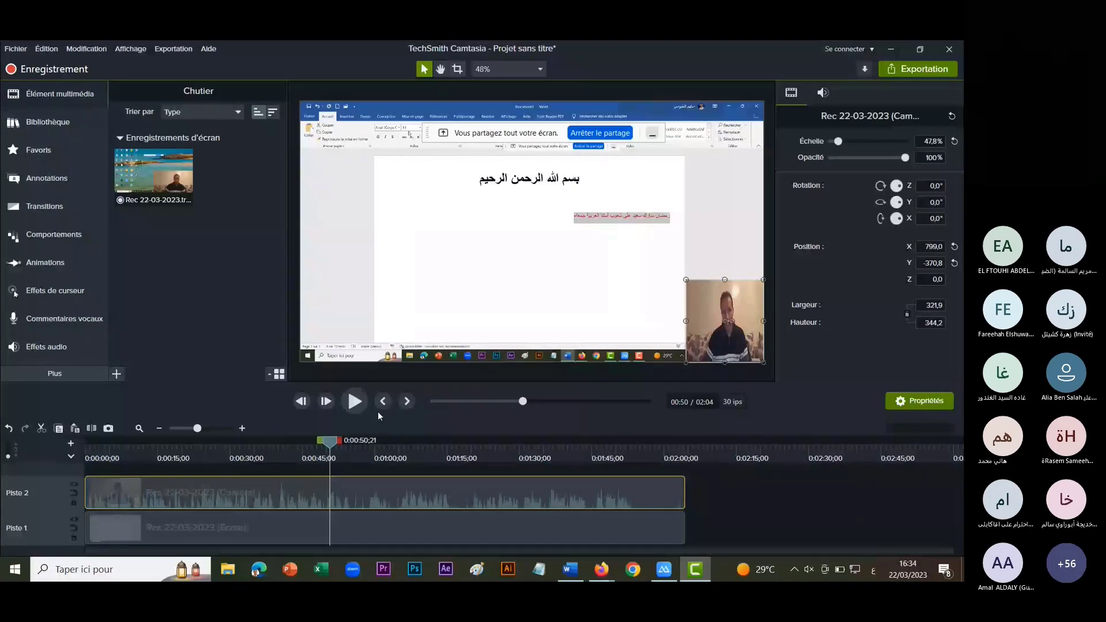
click(407, 402)
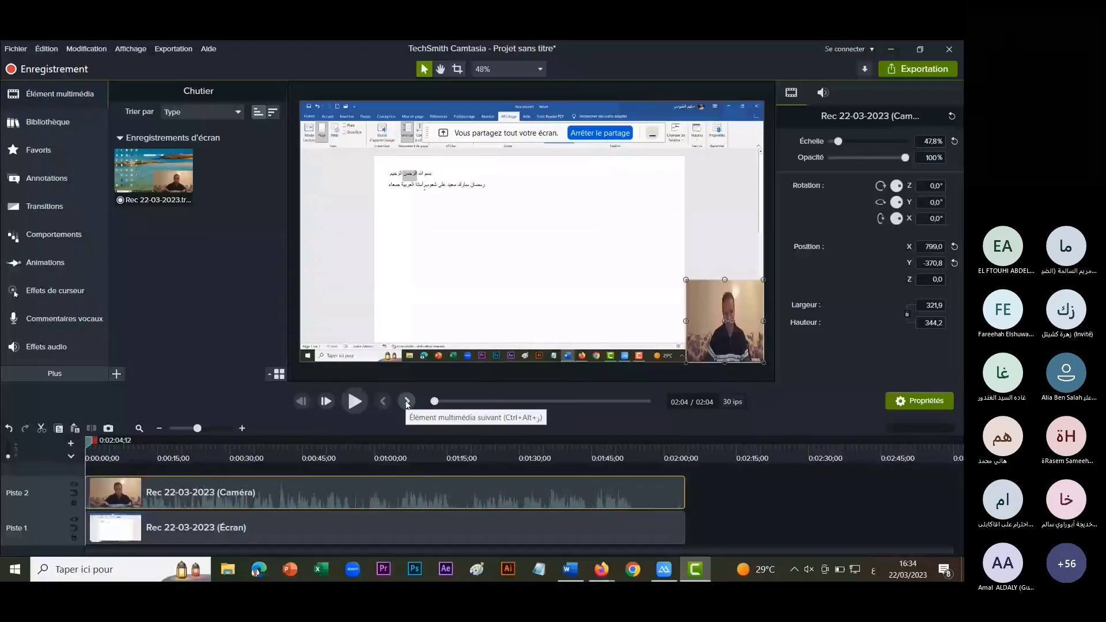
click(384, 404)
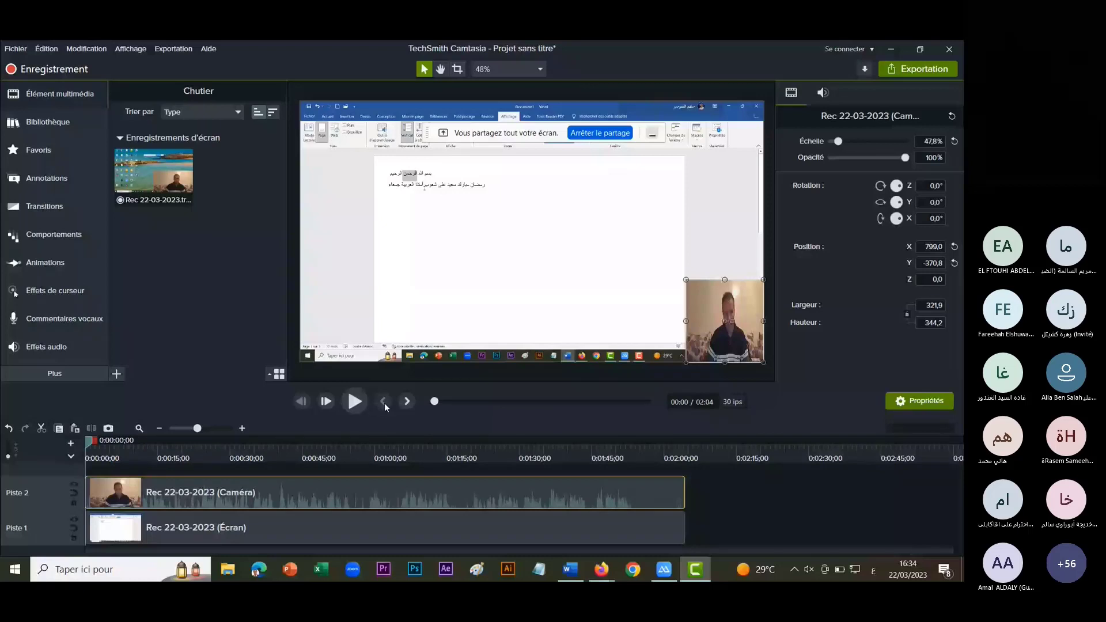
Add a plain text callout over the recording at the start of the timeline and enter "درس عن تحرير النصوص" as its text.
click(37, 182)
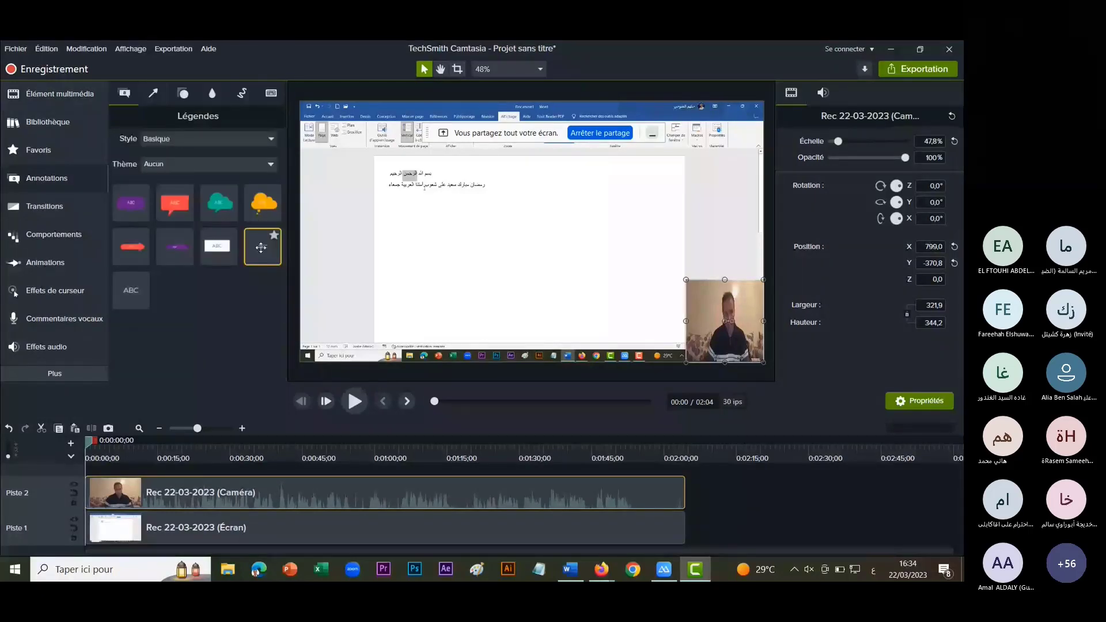
drag(261, 248, 517, 280)
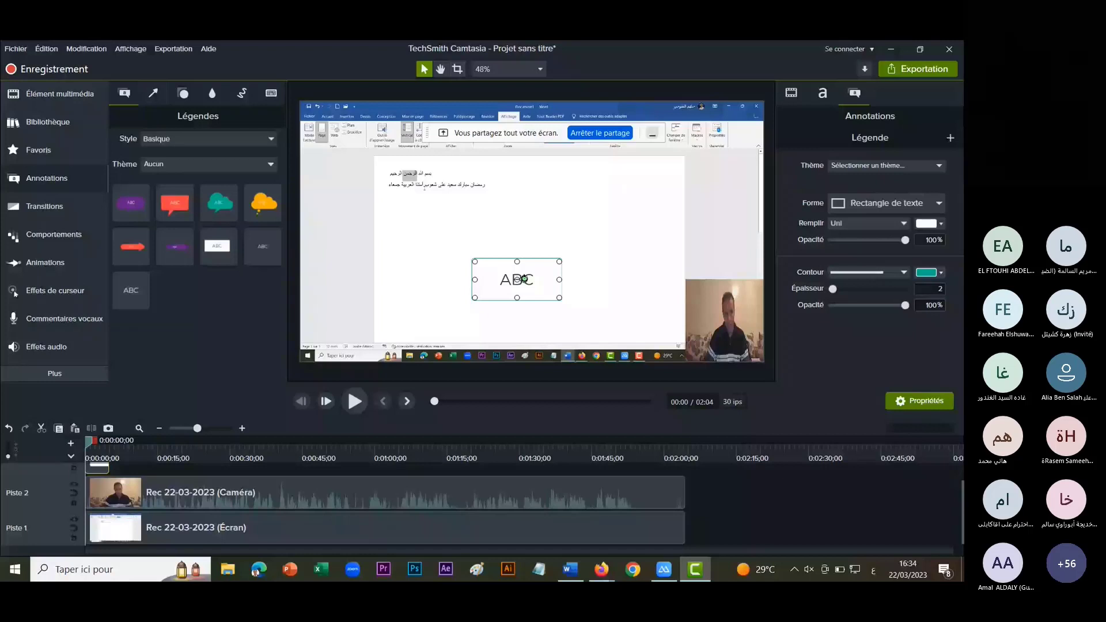
double_click(518, 280)
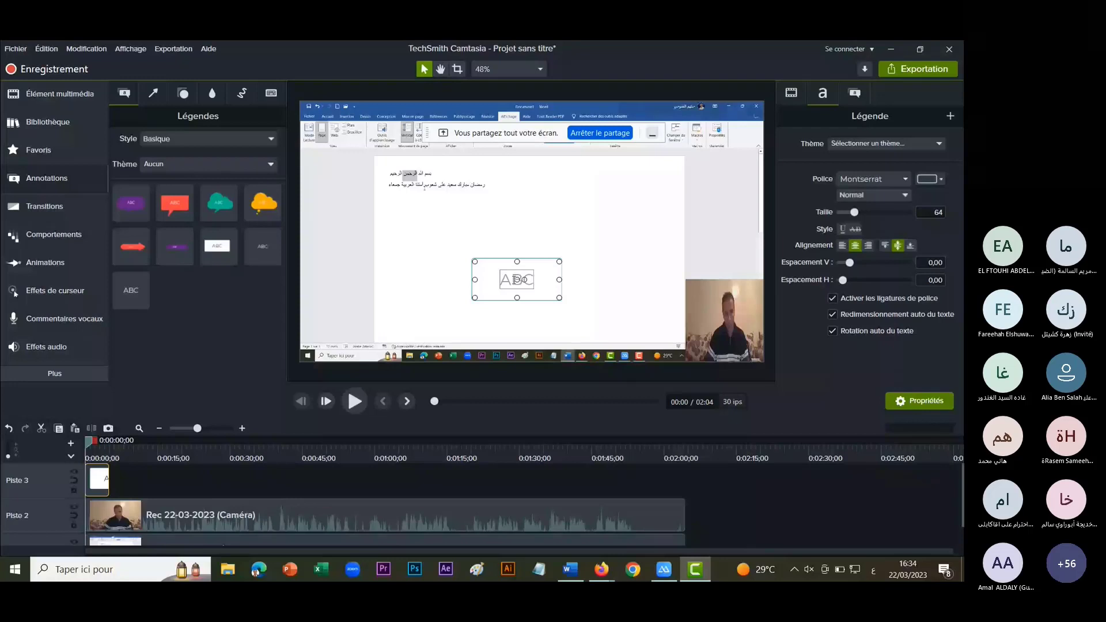
text(درس في)
key(BackSpace)
key(BackSpace)
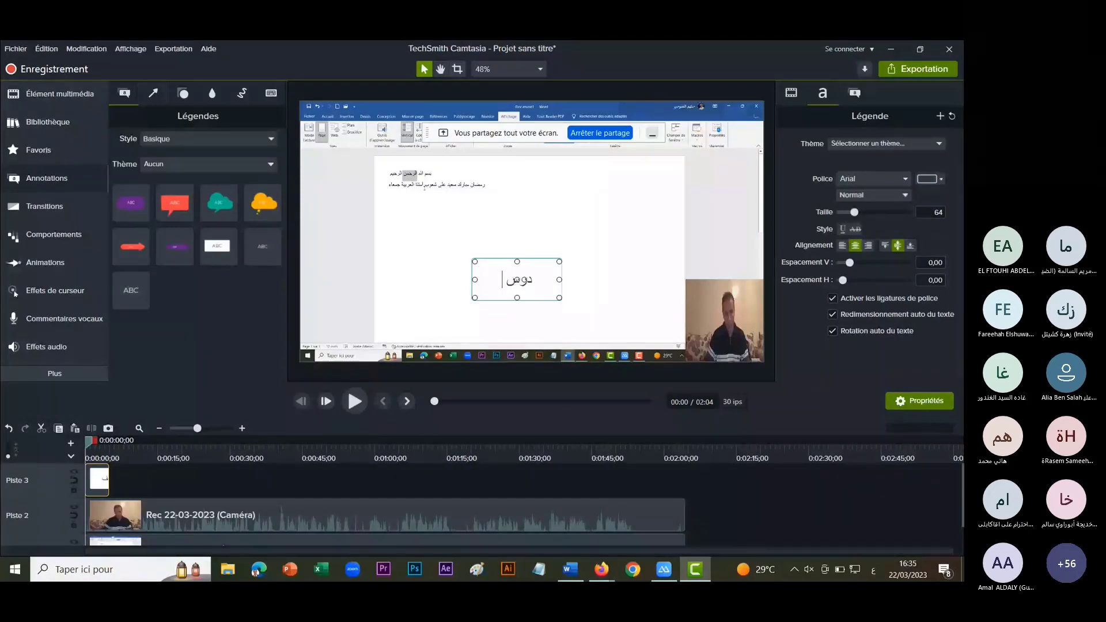
text(ص ت)
text(حرير النصوص)
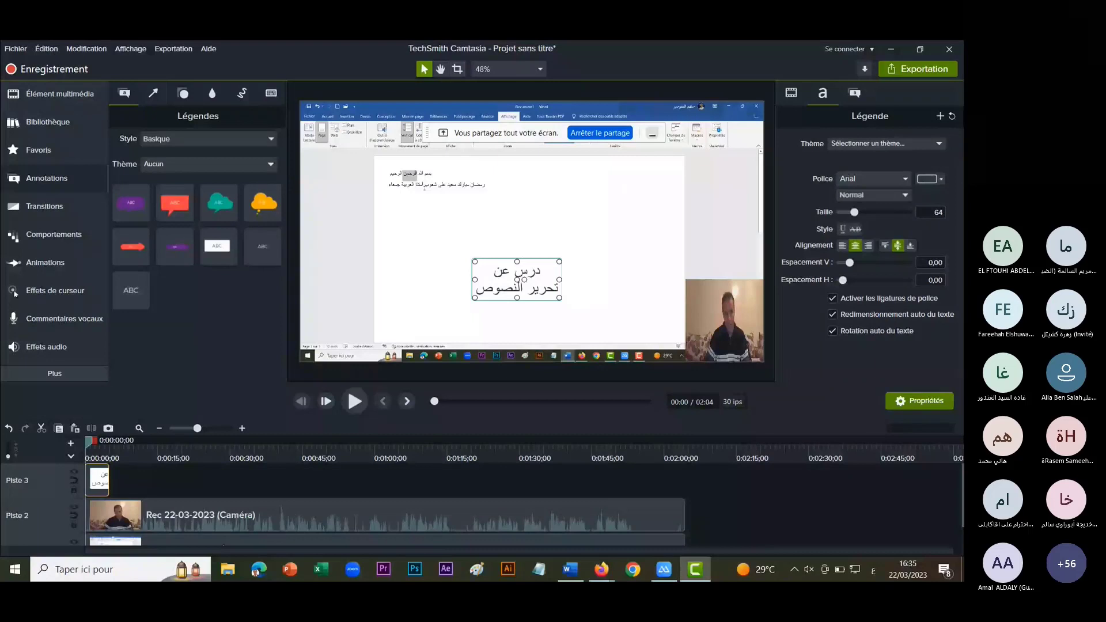
Widen the callout to fit its text on one line, move it slightly lower, and extend its clip to about 18 seconds.
drag(532, 263, 547, 263)
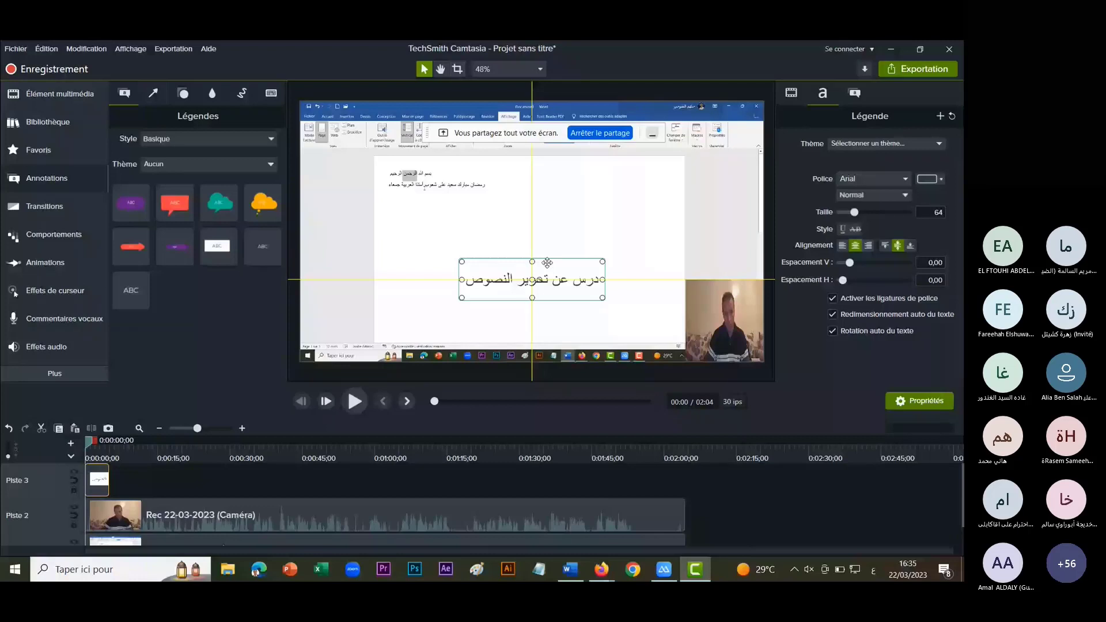
drag(547, 263, 540, 273)
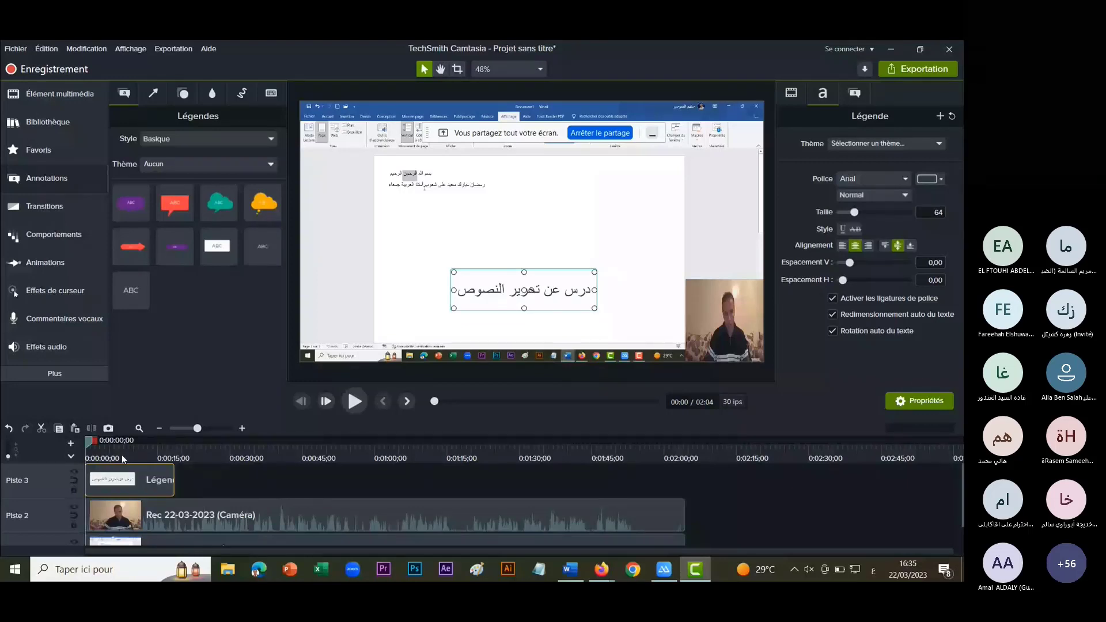
click(113, 456)
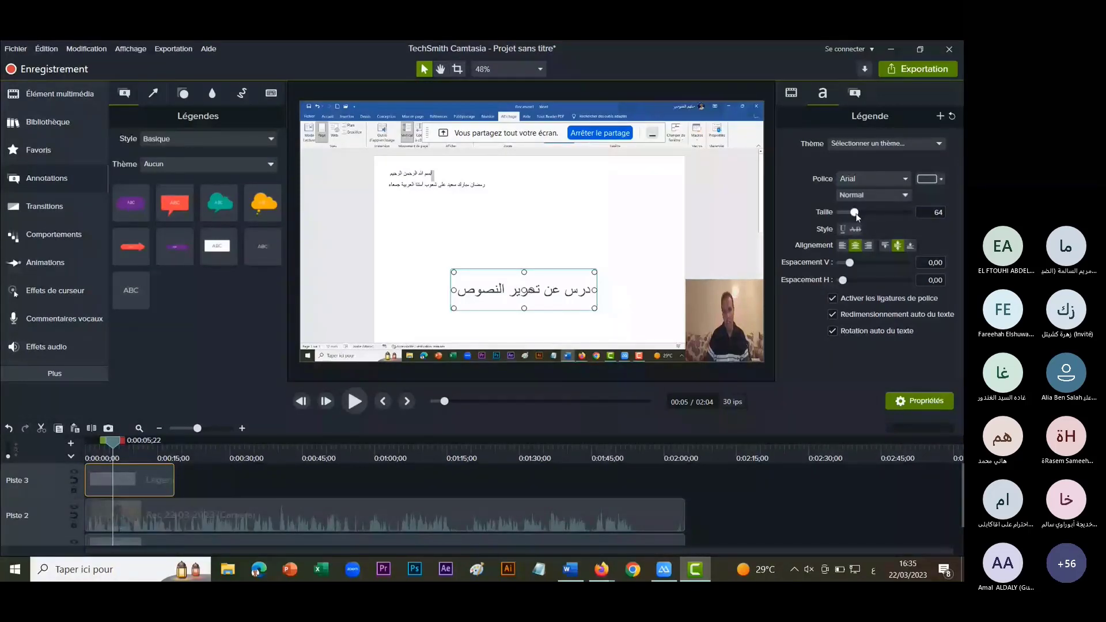
Set the callout's font size to 108 and its text colour to dark green.
drag(855, 213, 869, 216)
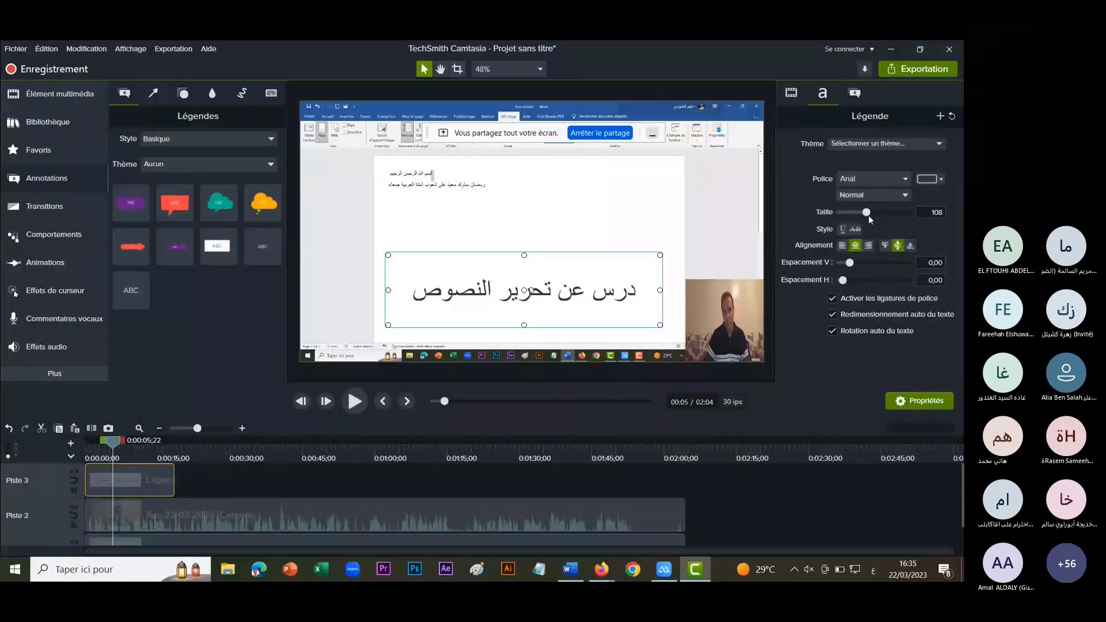
click(926, 179)
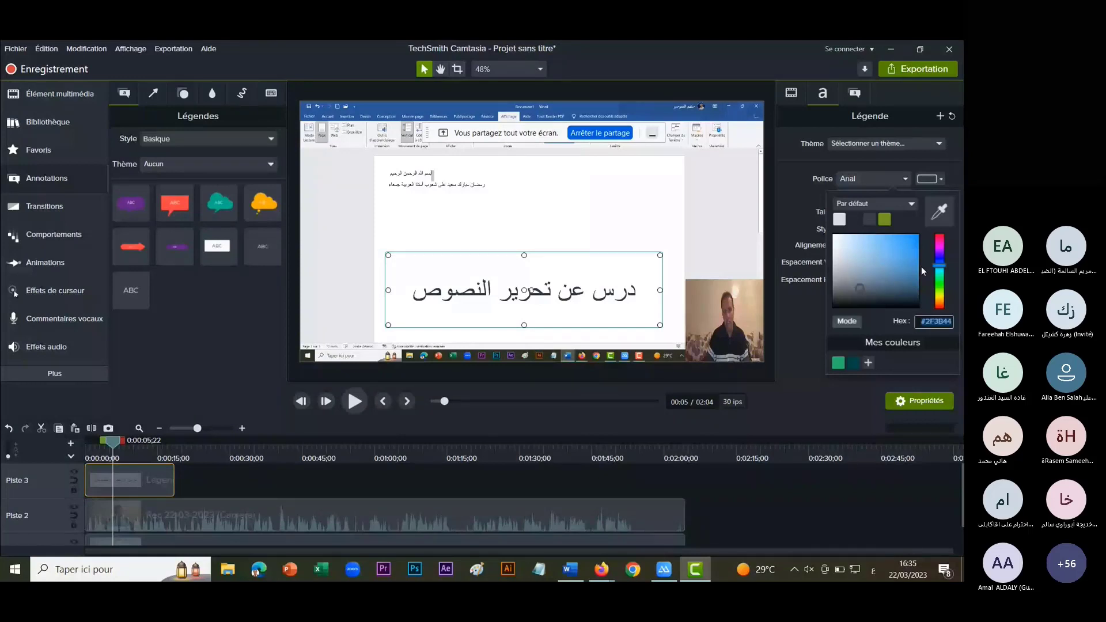
click(910, 239)
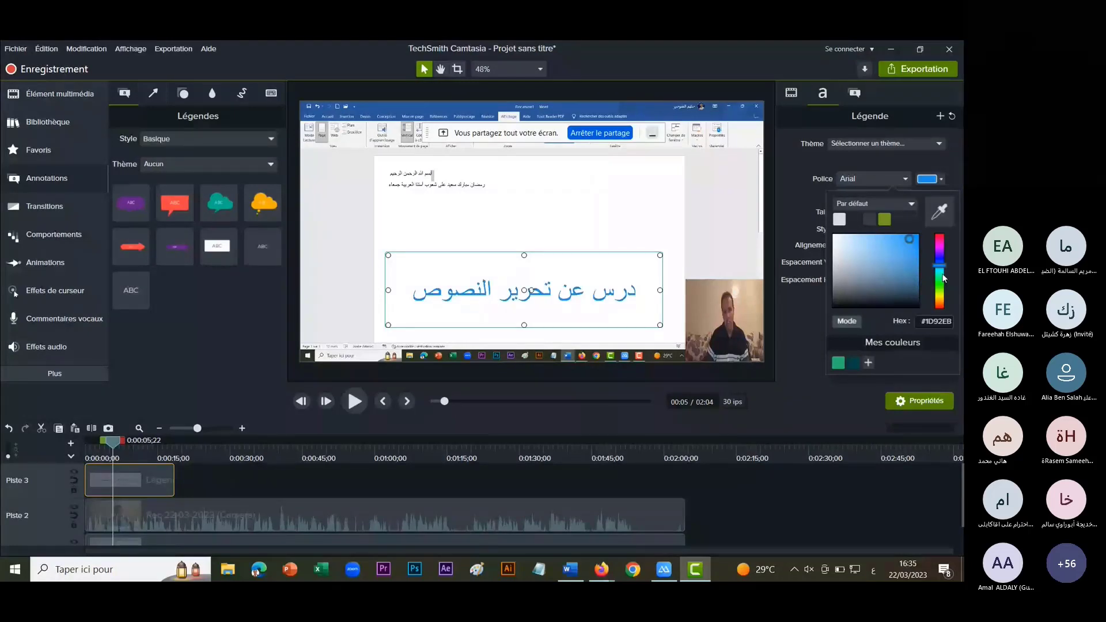
click(944, 279)
click(898, 282)
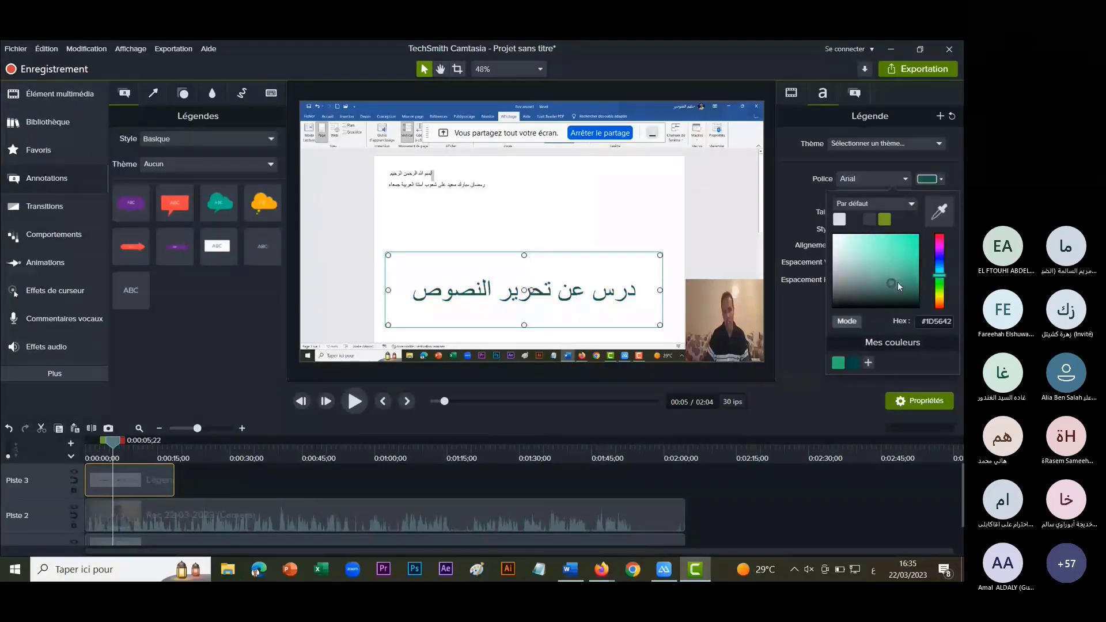
click(905, 278)
click(908, 274)
Fill the callout with yellow-green #C5DF4D and shrink its box from the upper-left corner.
click(855, 93)
click(941, 224)
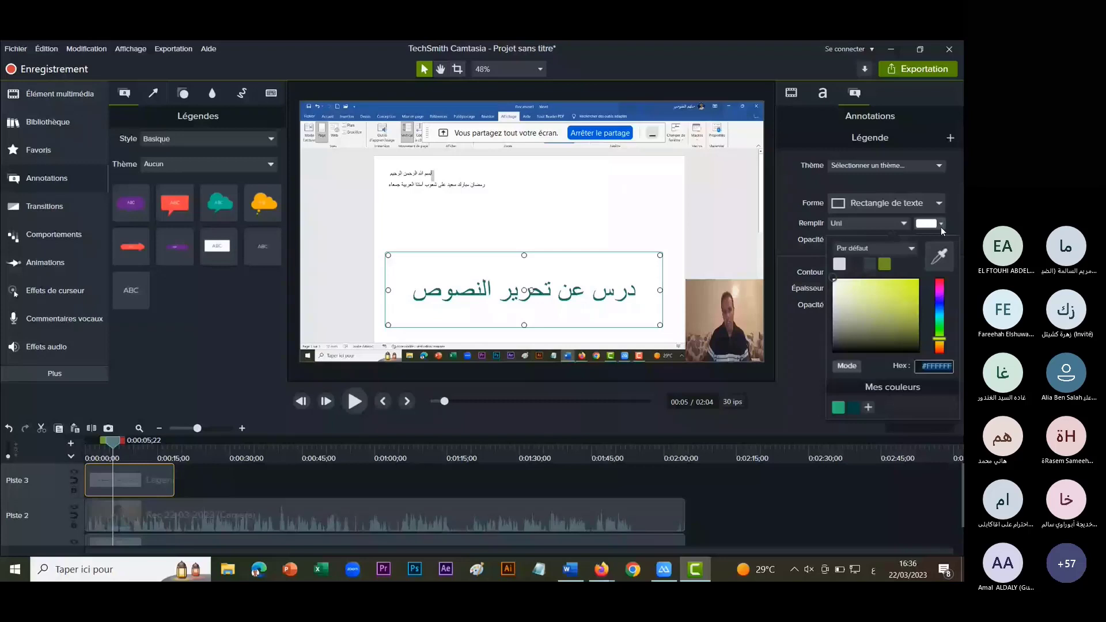
click(888, 288)
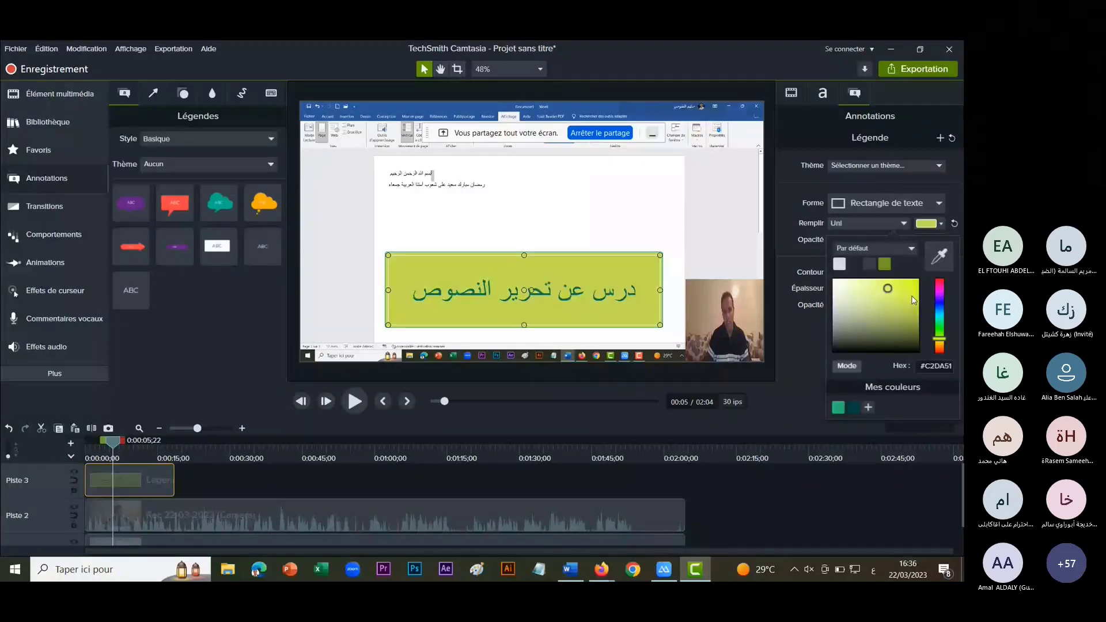
click(914, 289)
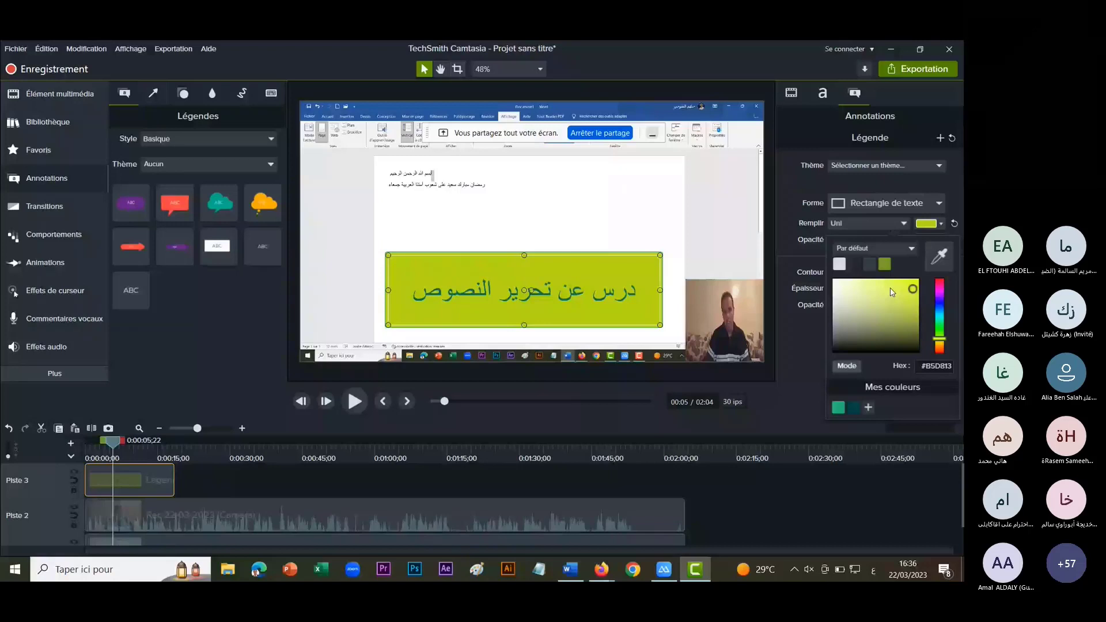
click(891, 287)
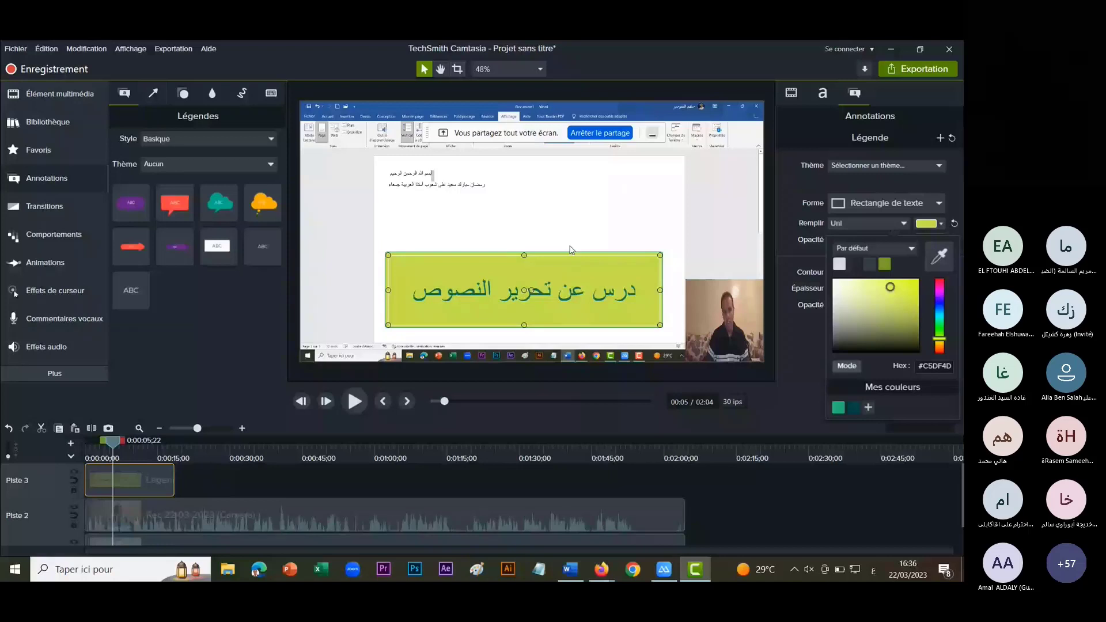
drag(389, 255, 425, 271)
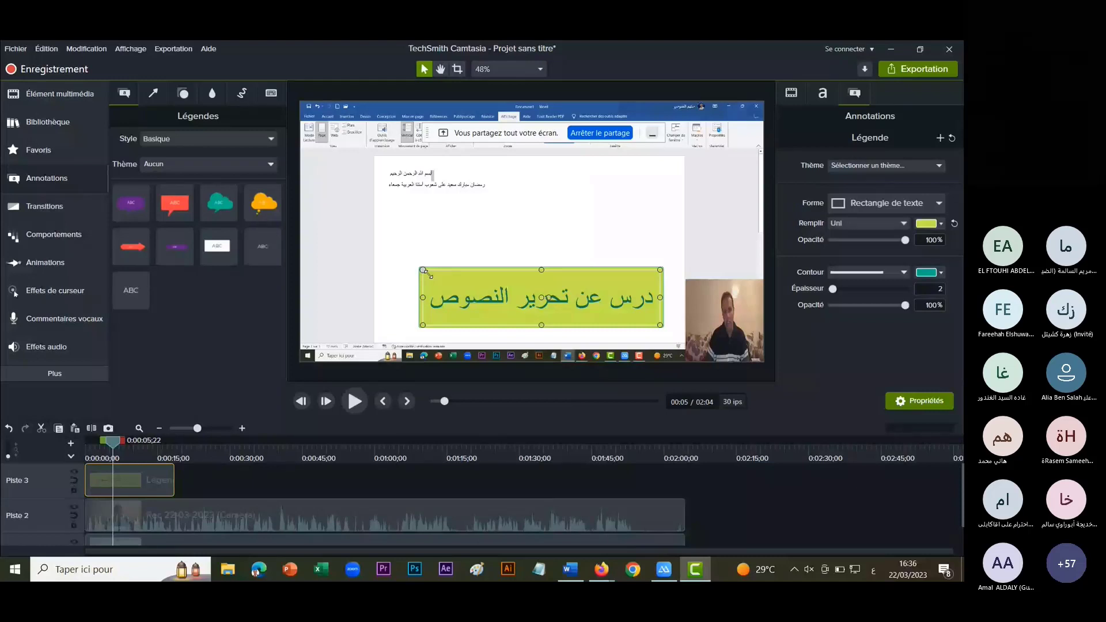
drag(426, 271, 420, 273)
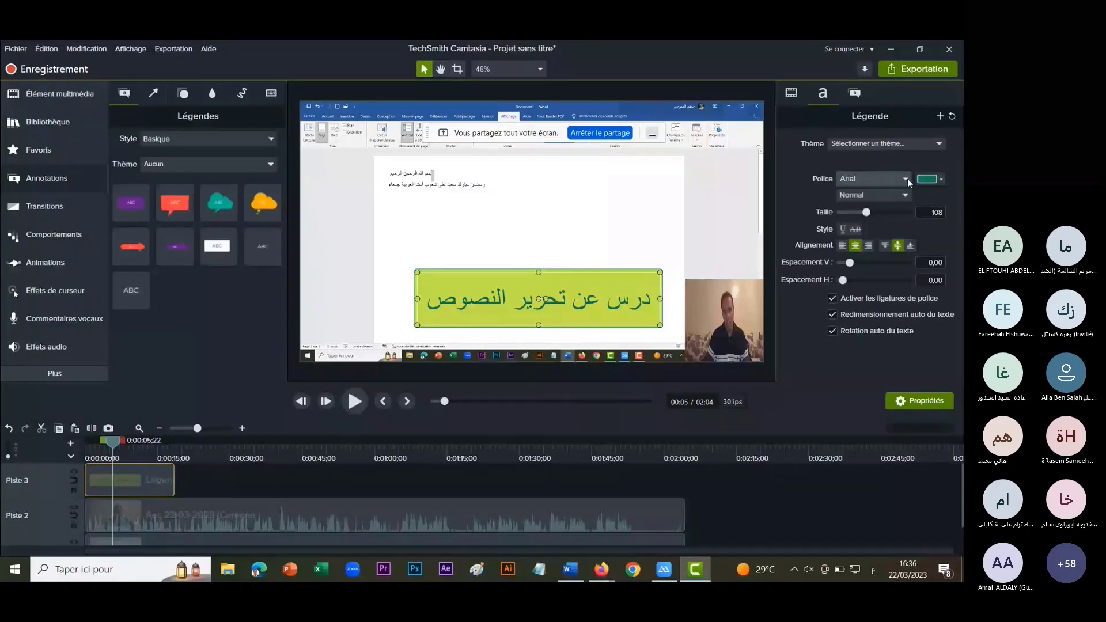
Change the callout's font to Tajawal Black and set its size to 86.
click(906, 178)
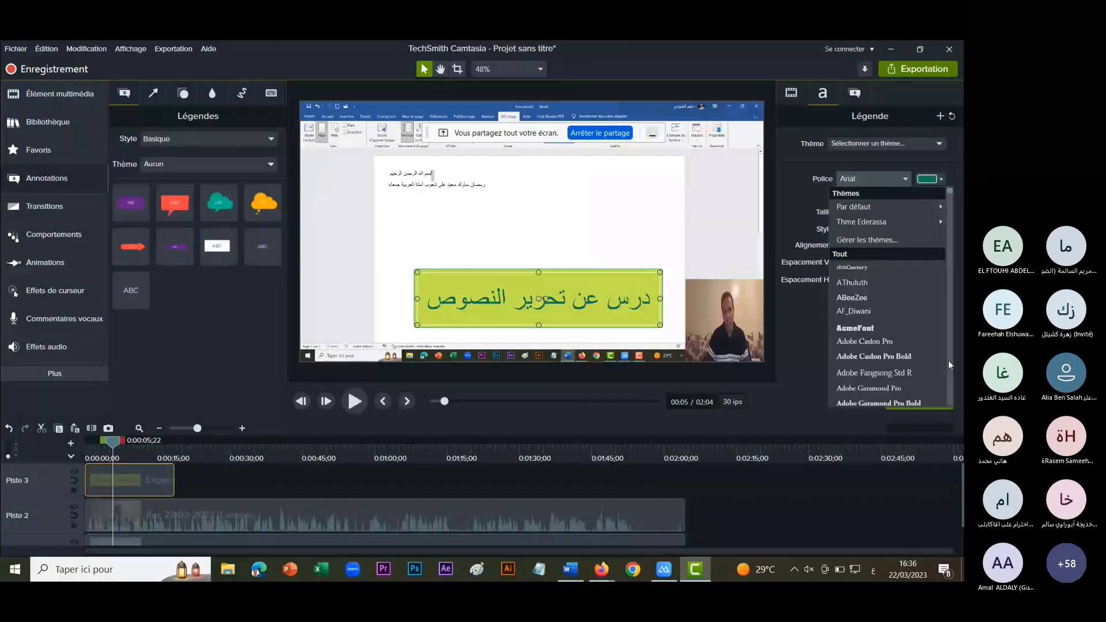
scroll(949, 364, down, 5)
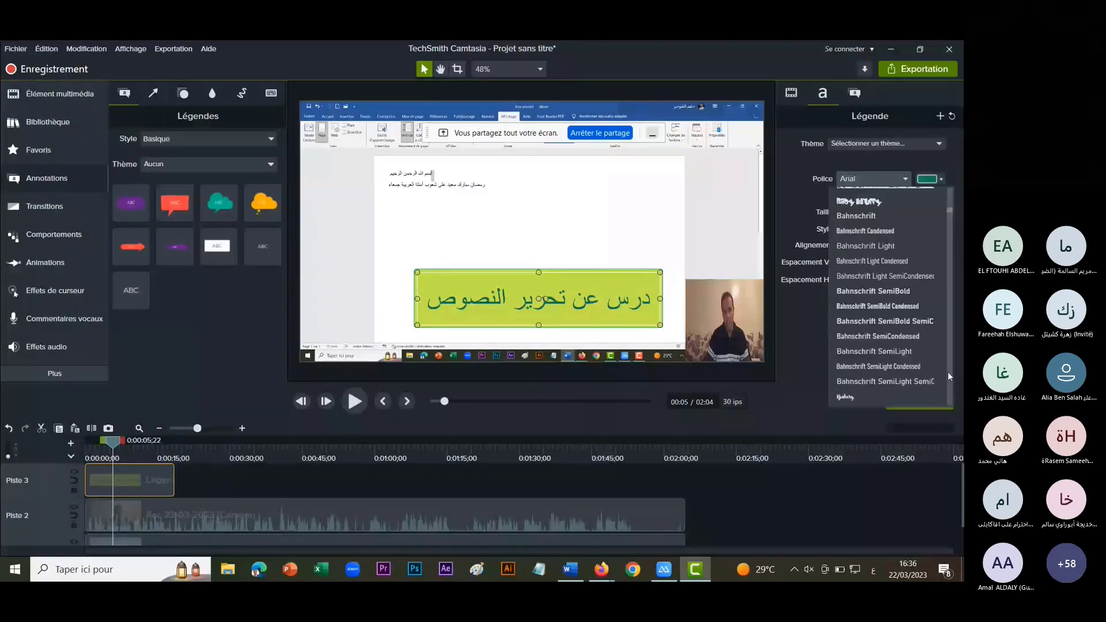
scroll(949, 374, down, 10)
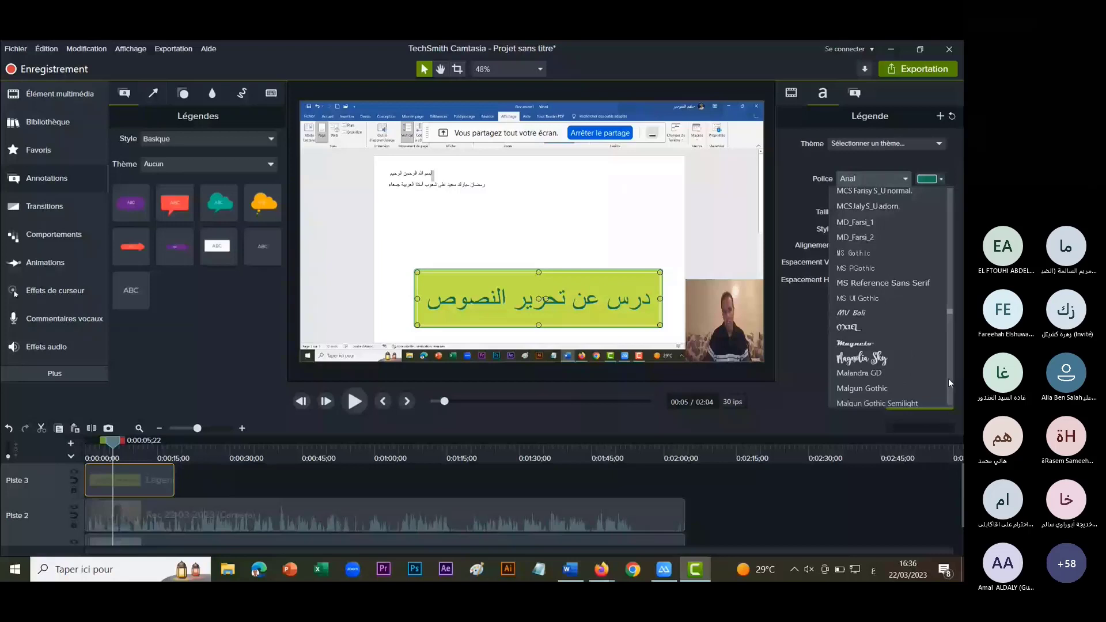
scroll(948, 379, down, 10)
click(876, 322)
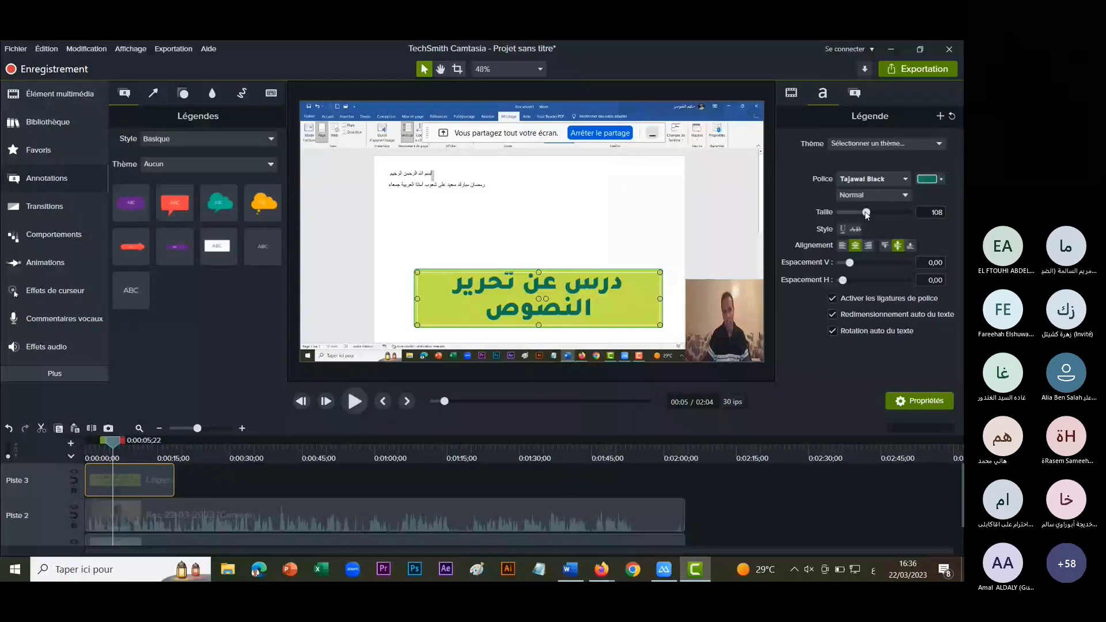
drag(867, 213, 861, 213)
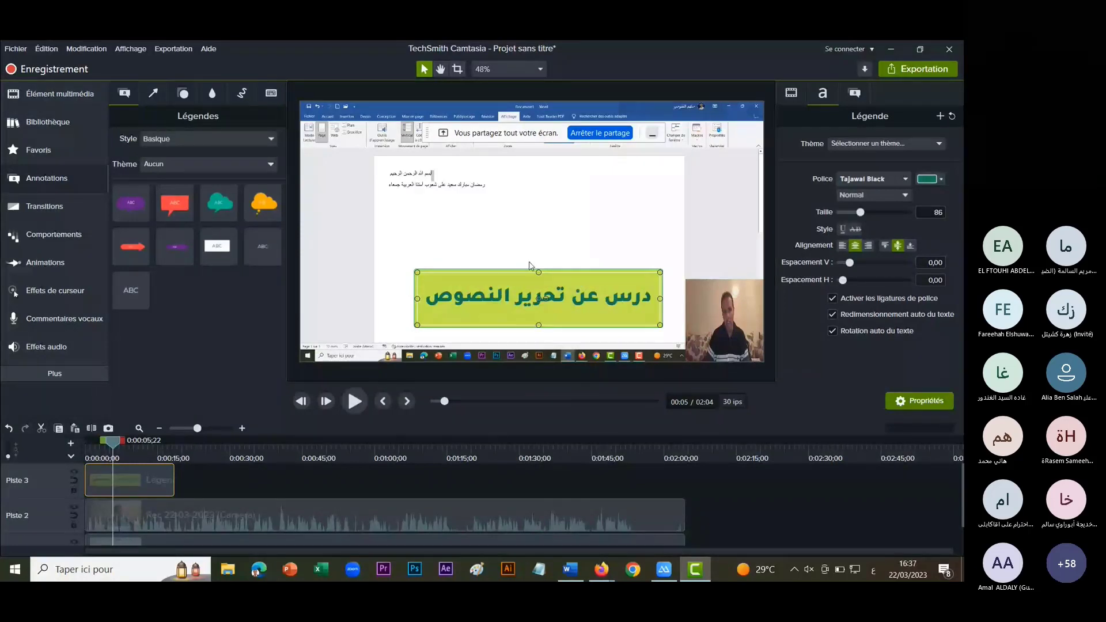
Centre the callout horizontally in the frame and lower it to just above the Word status bar.
drag(523, 275, 517, 277)
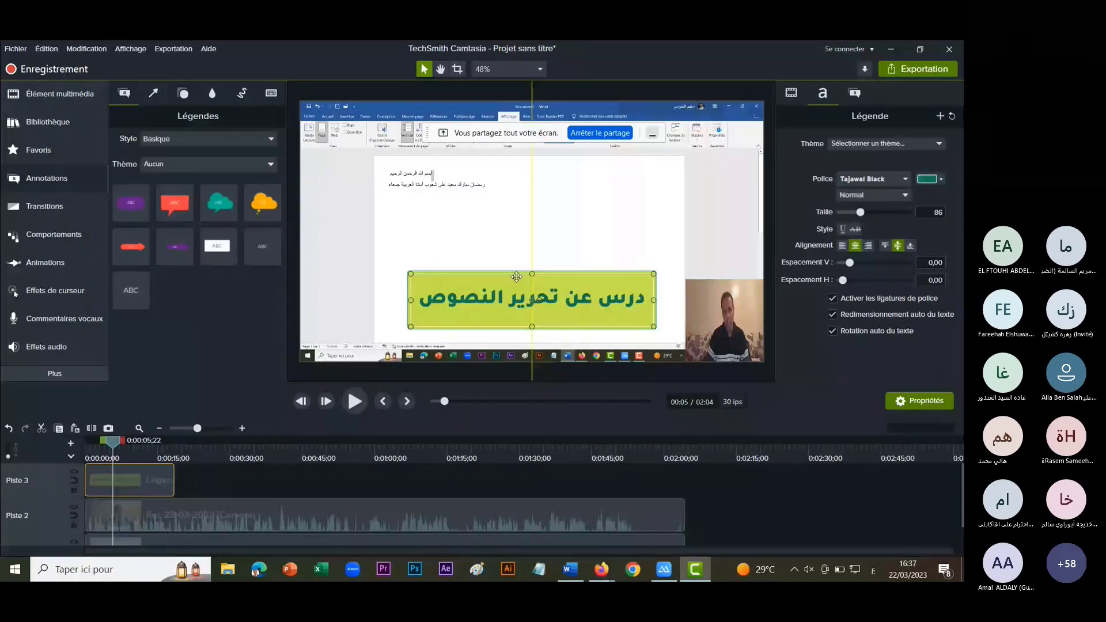
drag(517, 278, 517, 283)
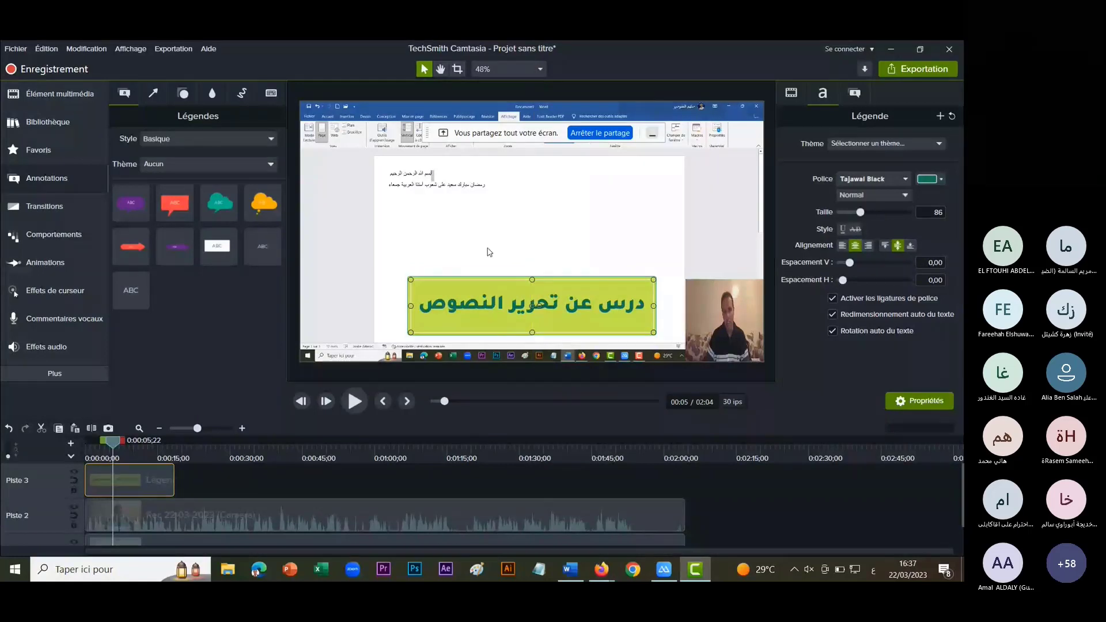
click(429, 346)
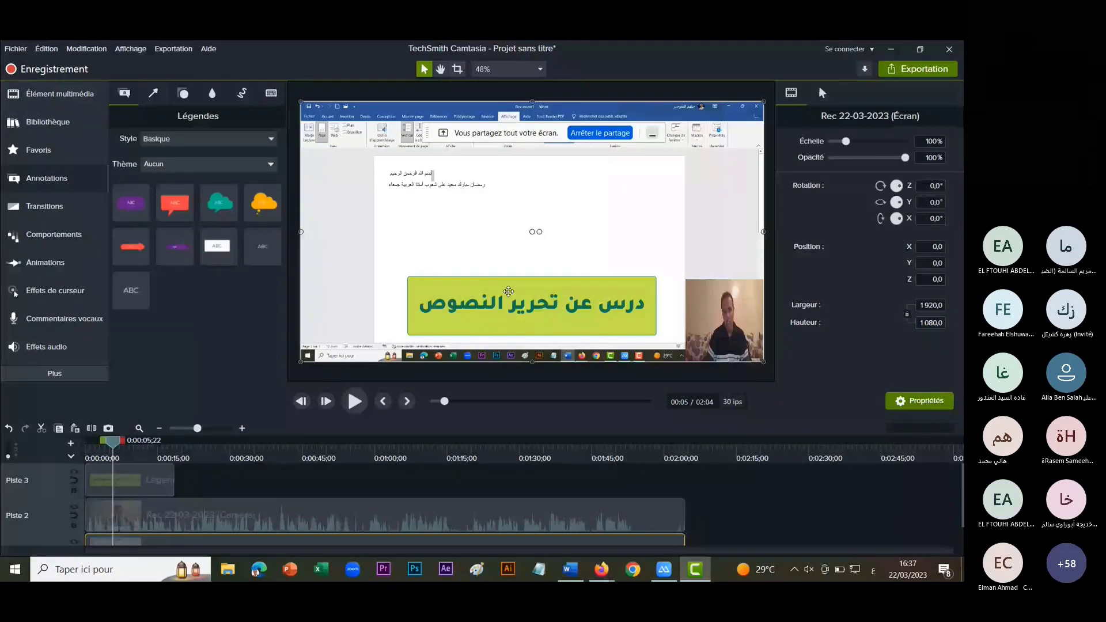
Move the callout clip to start at 0:00:12;11, check its entry by scrubbing, and leave the playhead at 0:00:11;01.
click(165, 490)
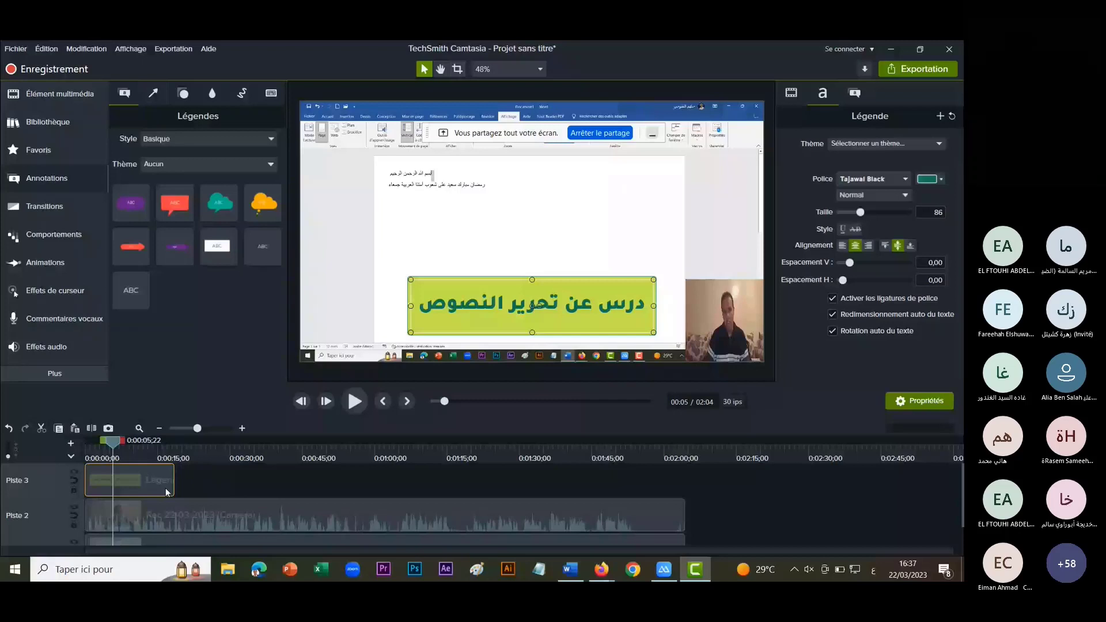
drag(164, 489, 225, 490)
click(126, 441)
drag(126, 442, 149, 444)
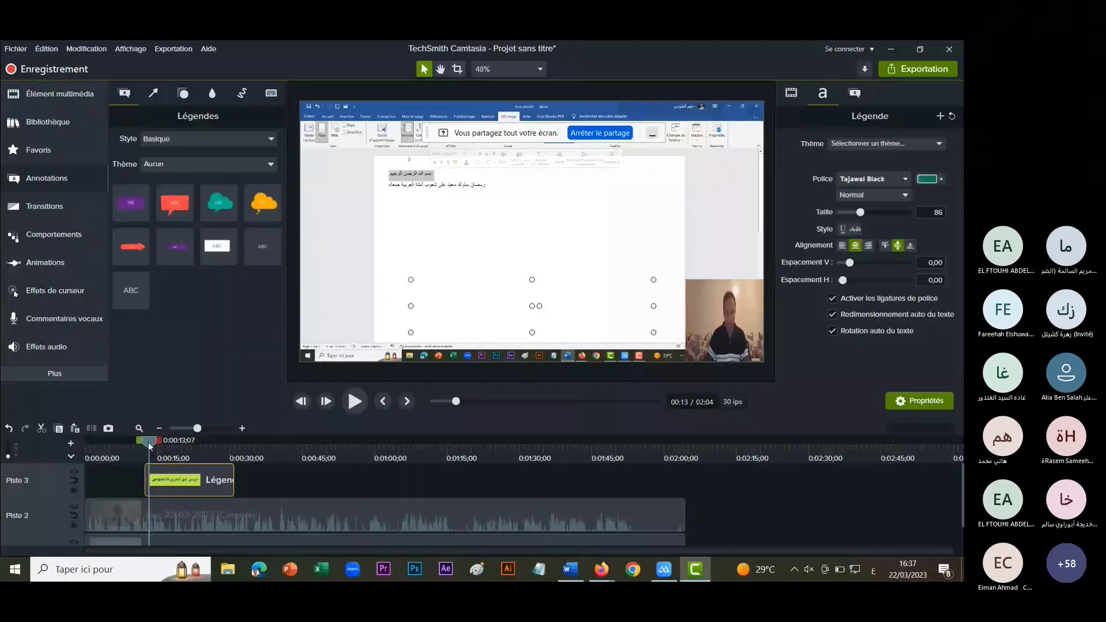
drag(147, 441, 153, 445)
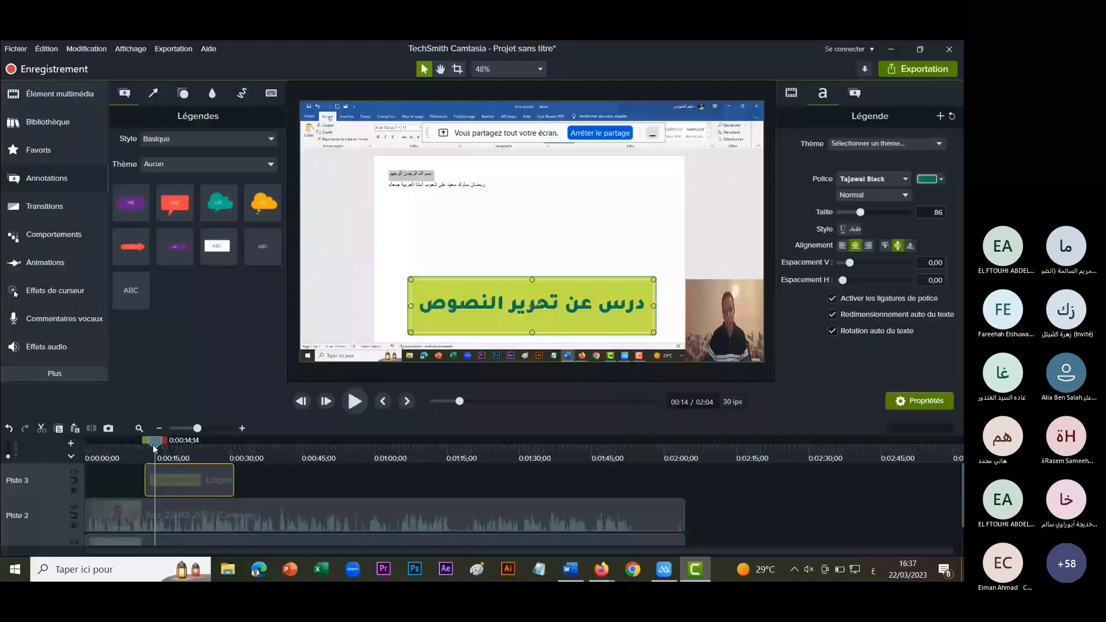
drag(154, 445, 138, 444)
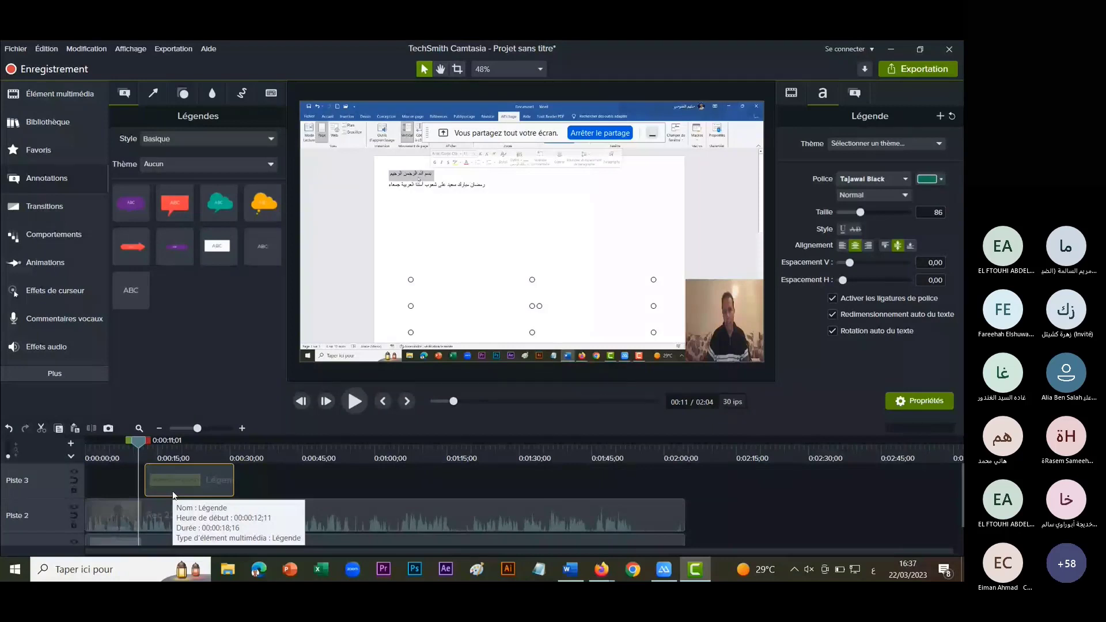
Apply the Fondu transition to the start of the callout clip on track 3.
click(53, 235)
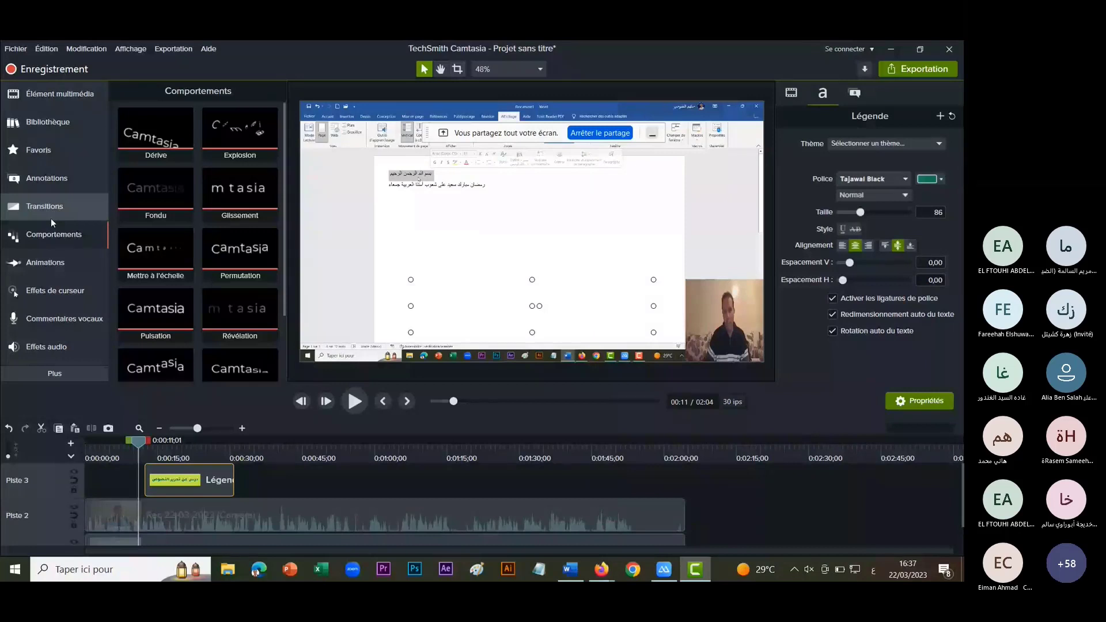
click(51, 213)
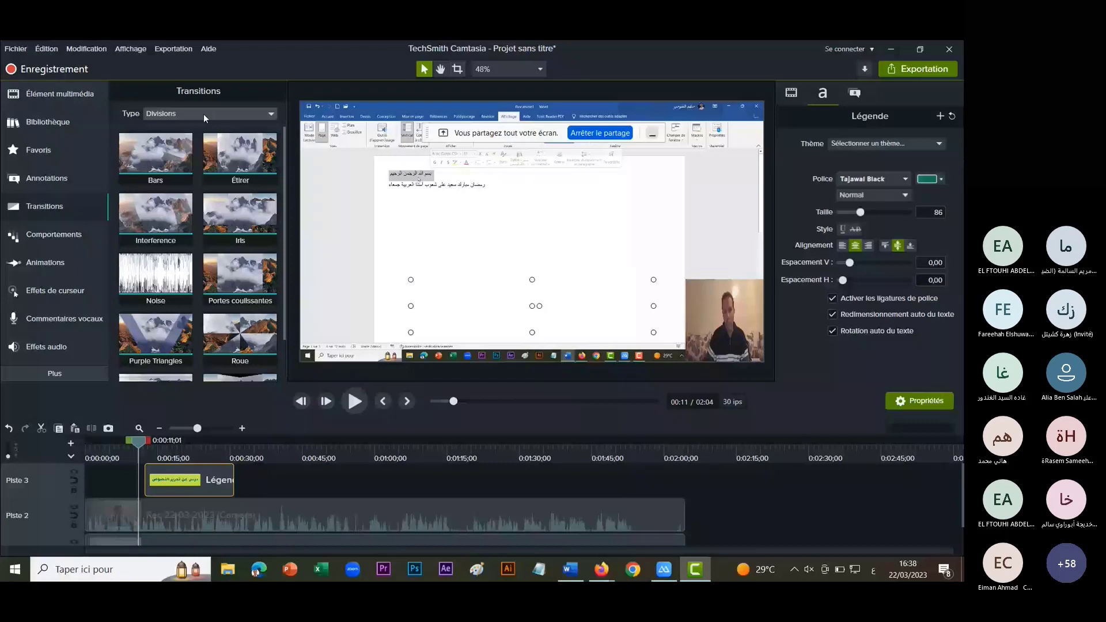
scroll(205, 116, up, 1)
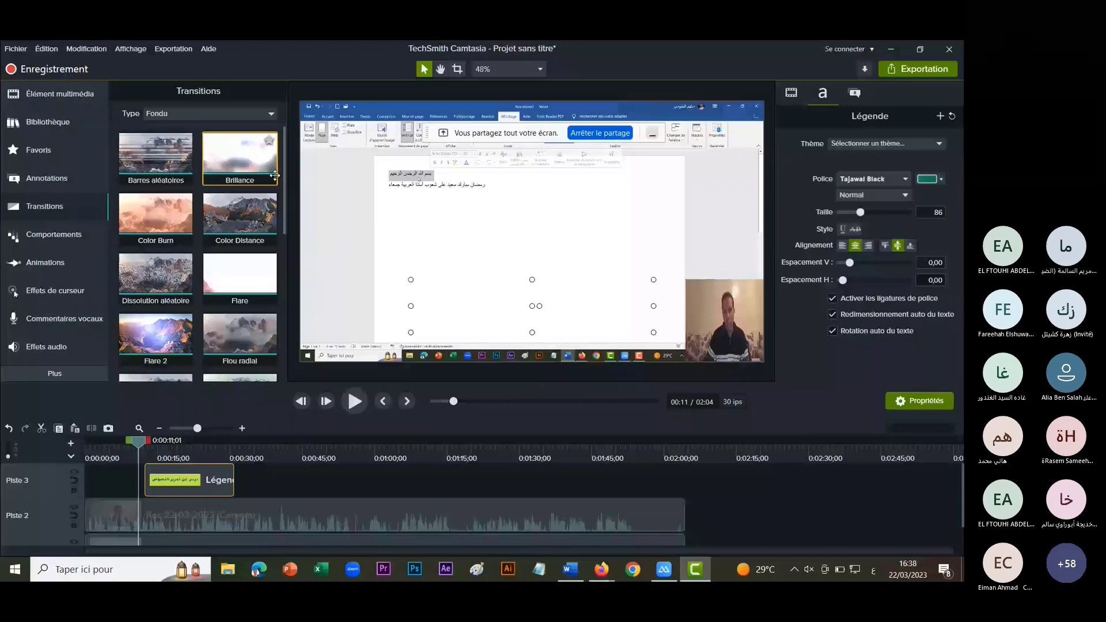
scroll(275, 176, down, 1)
drag(156, 332, 148, 373)
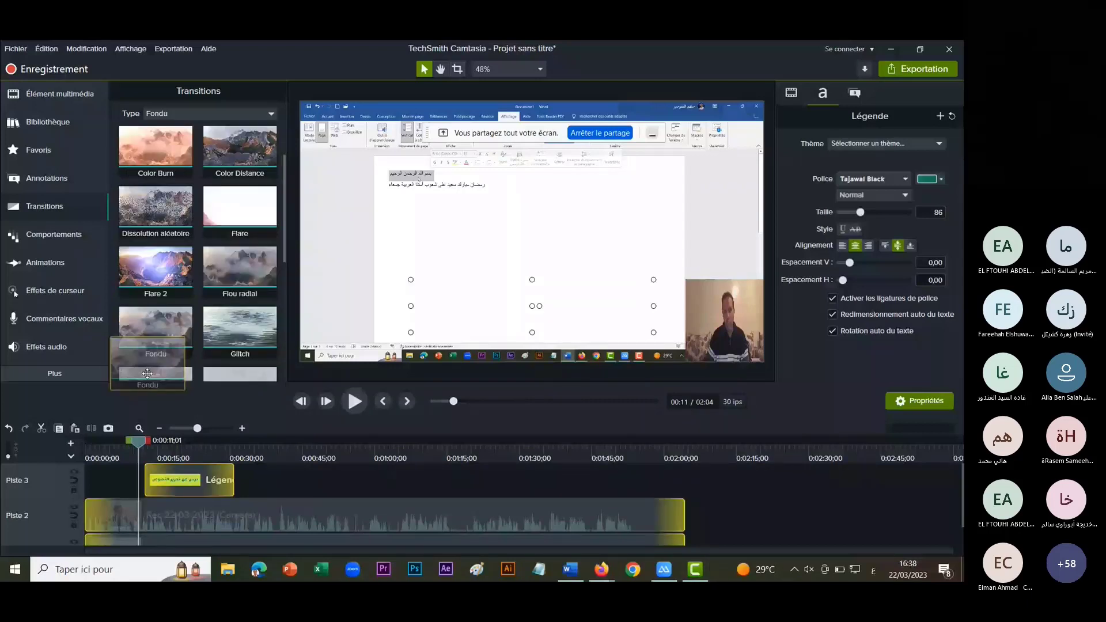
drag(198, 429, 203, 433)
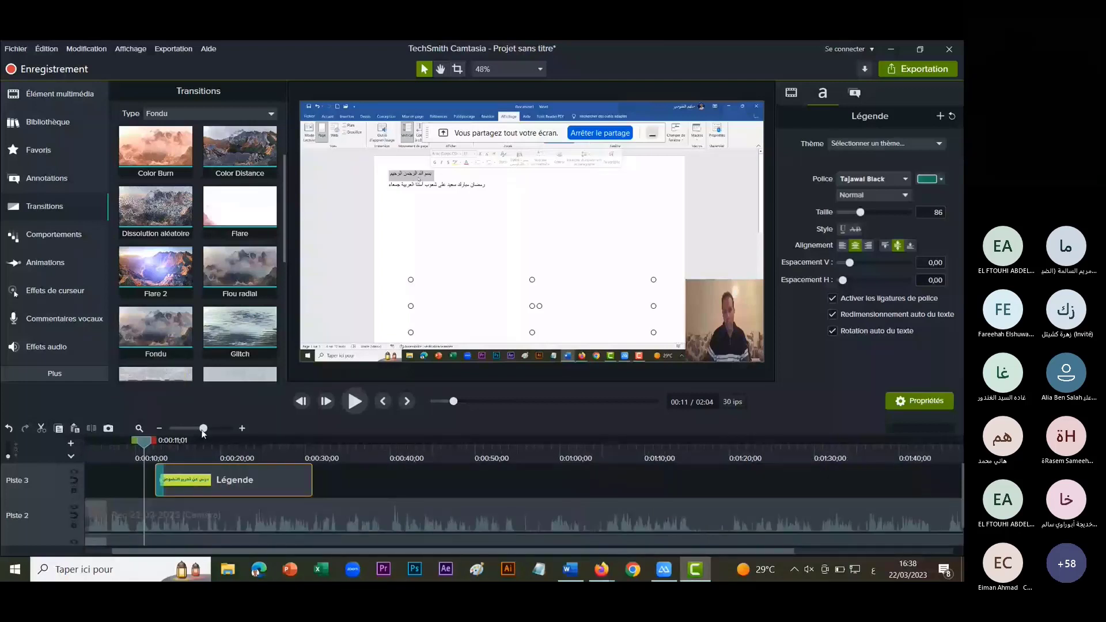
Set the opening Fondu transition of the callout on track 3 to a duration of about 02;14.
click(190, 477)
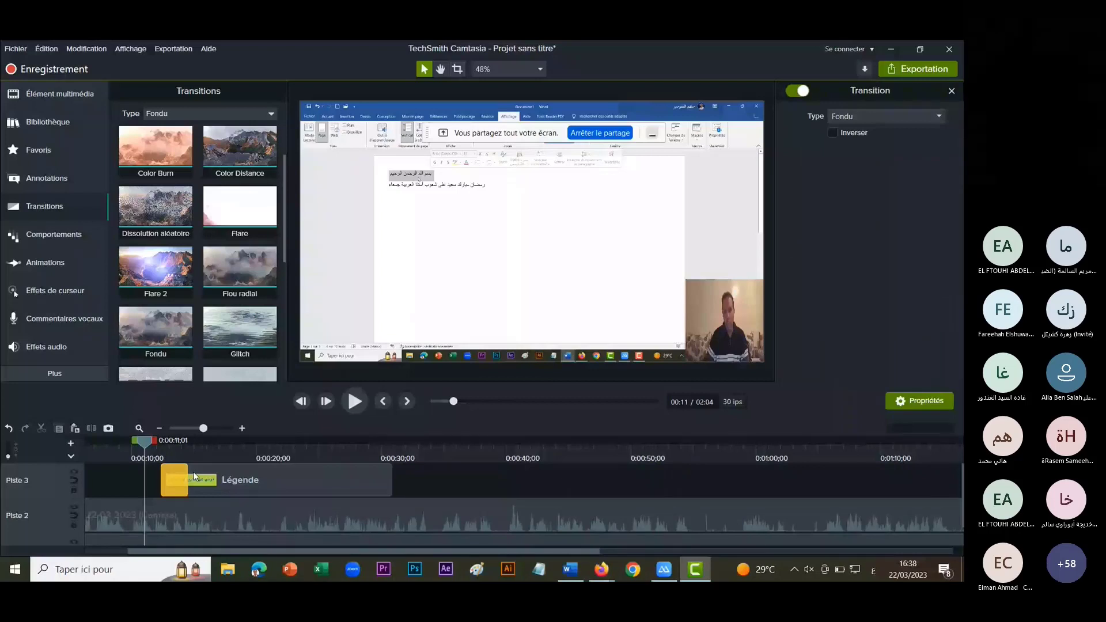
drag(188, 484, 181, 489)
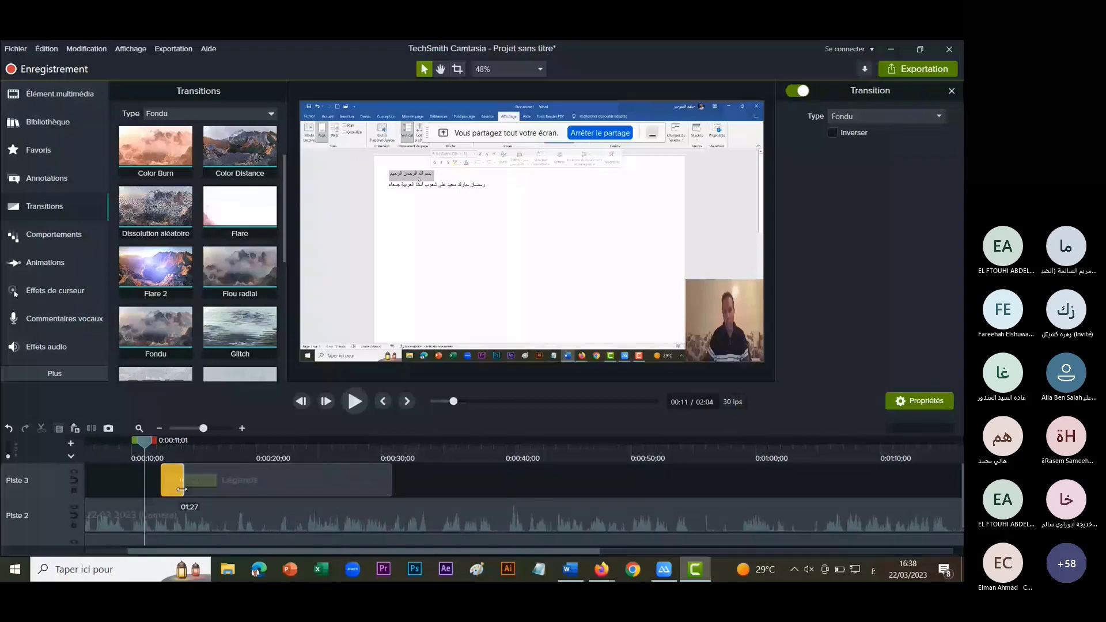
drag(181, 489, 181, 489)
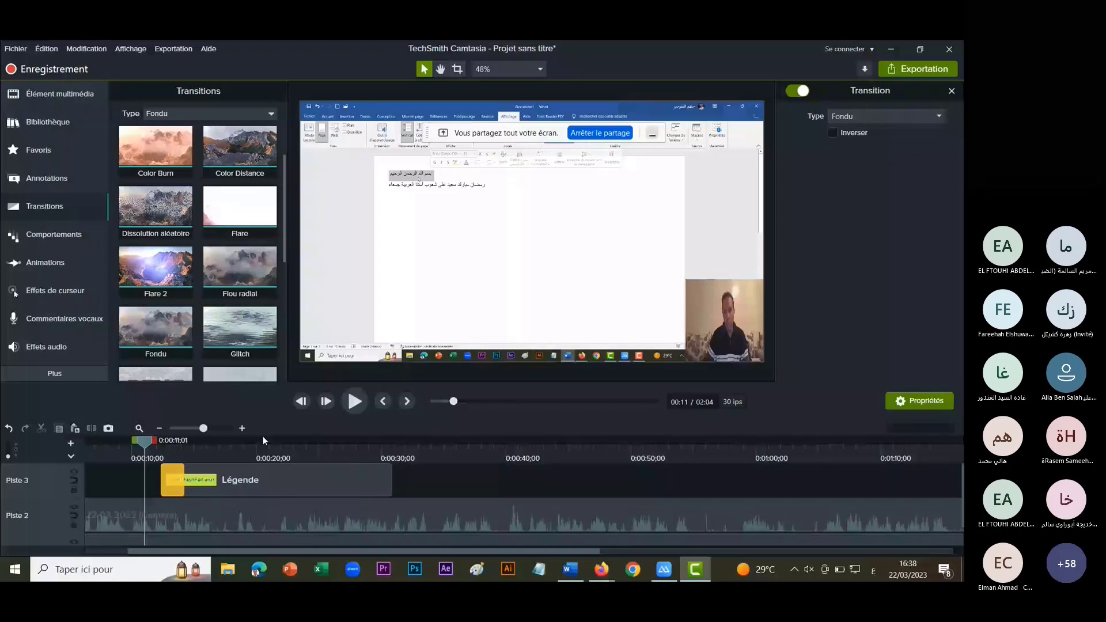
drag(184, 490, 191, 490)
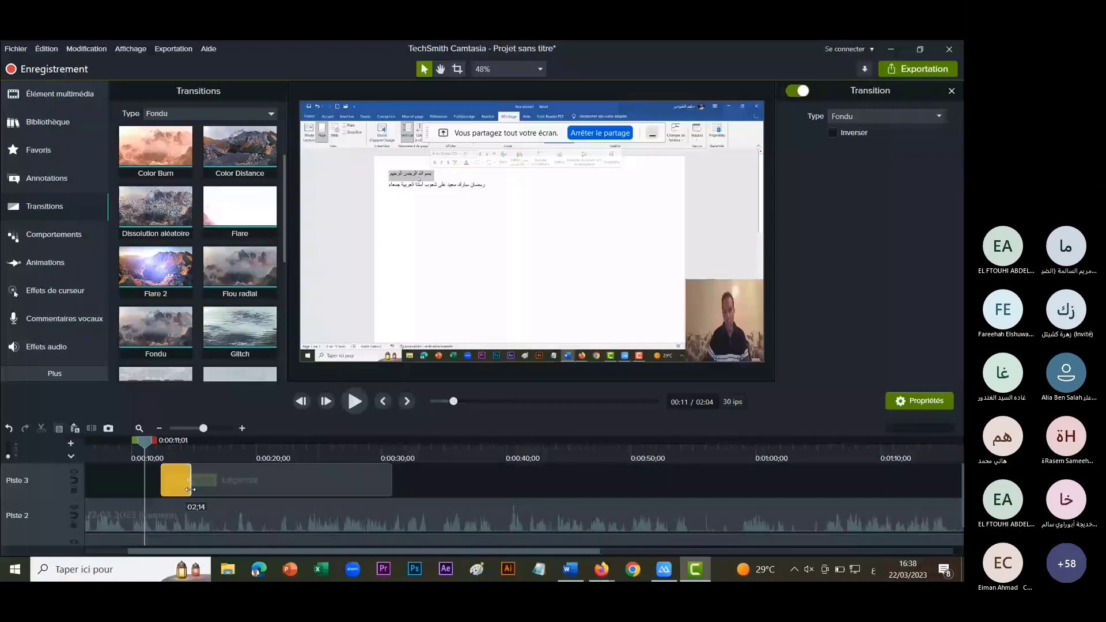
drag(190, 489, 167, 491)
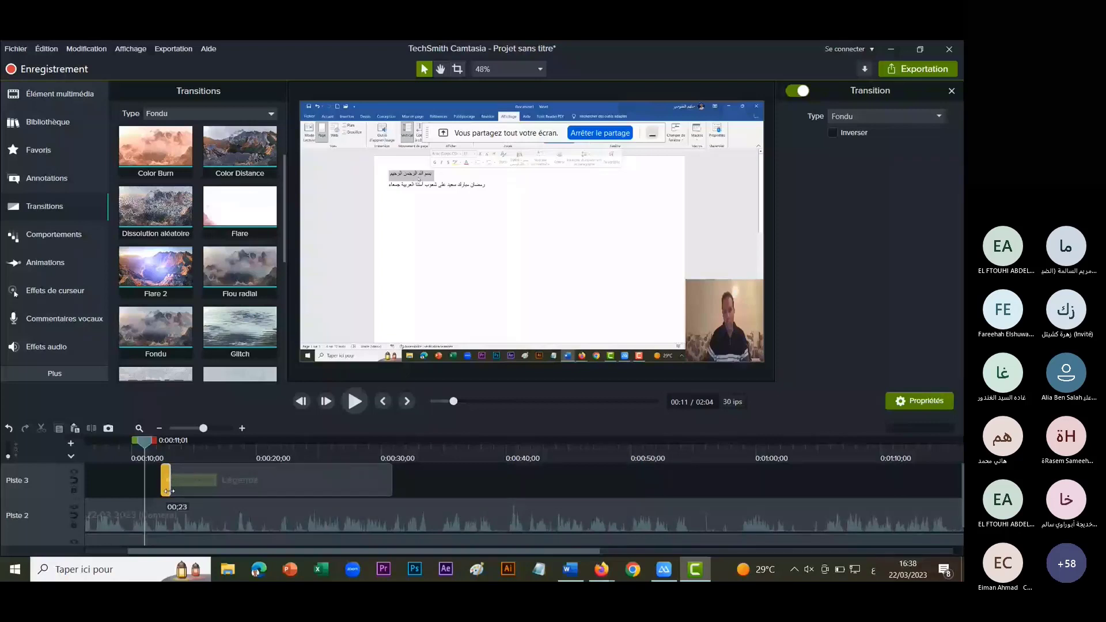
drag(168, 491, 190, 489)
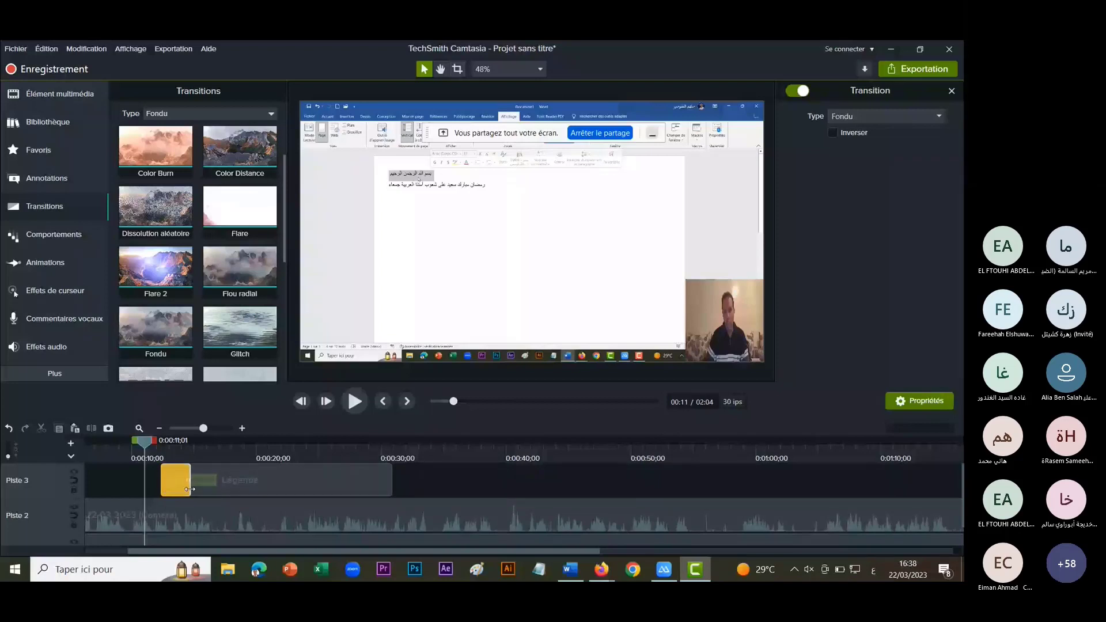
Extend the callout's closing Fondu transition to roughly match the opening one, and play back both fades.
click(355, 401)
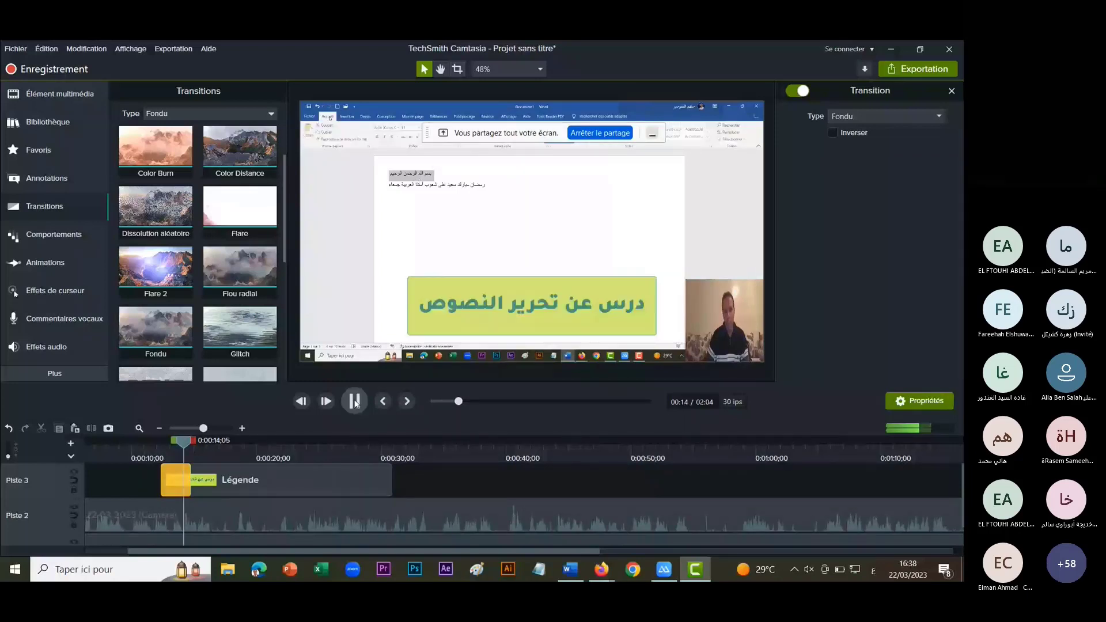
click(355, 401)
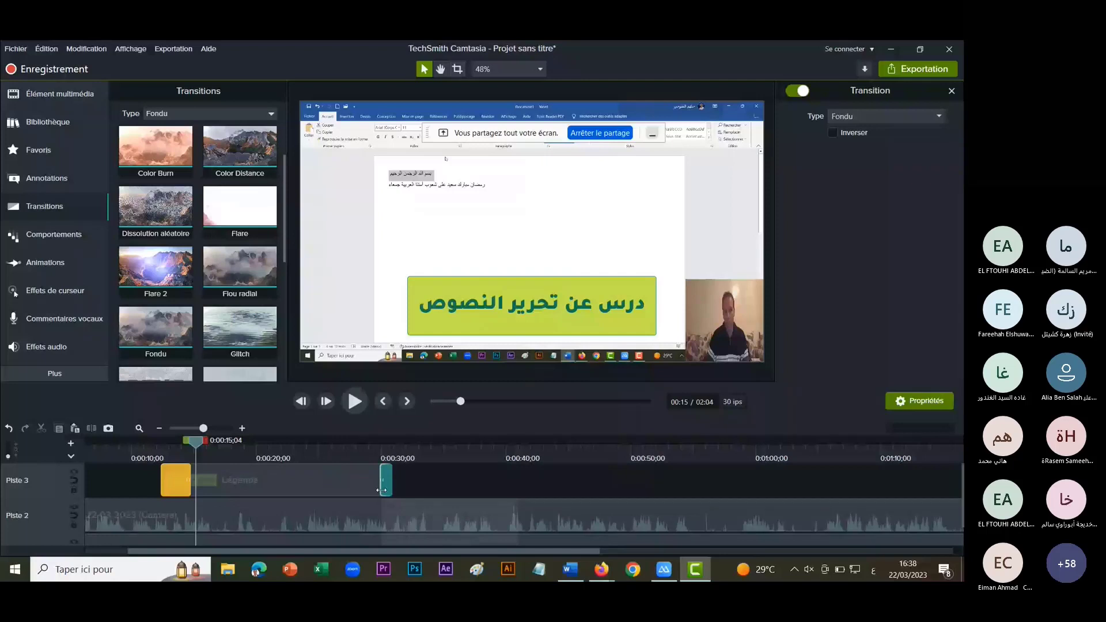
click(345, 401)
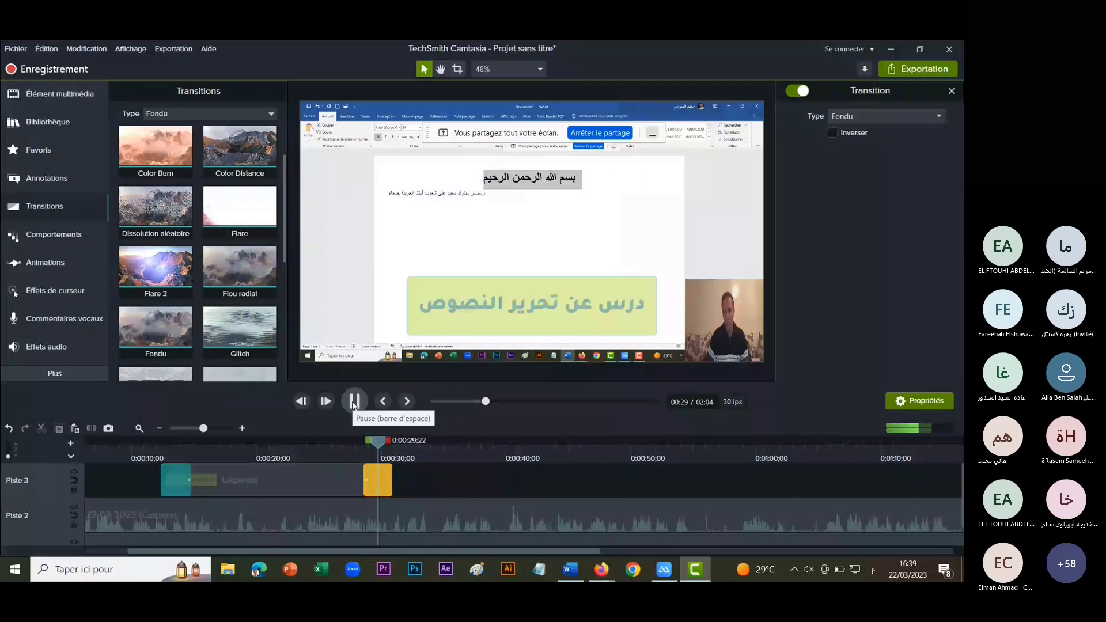
click(355, 402)
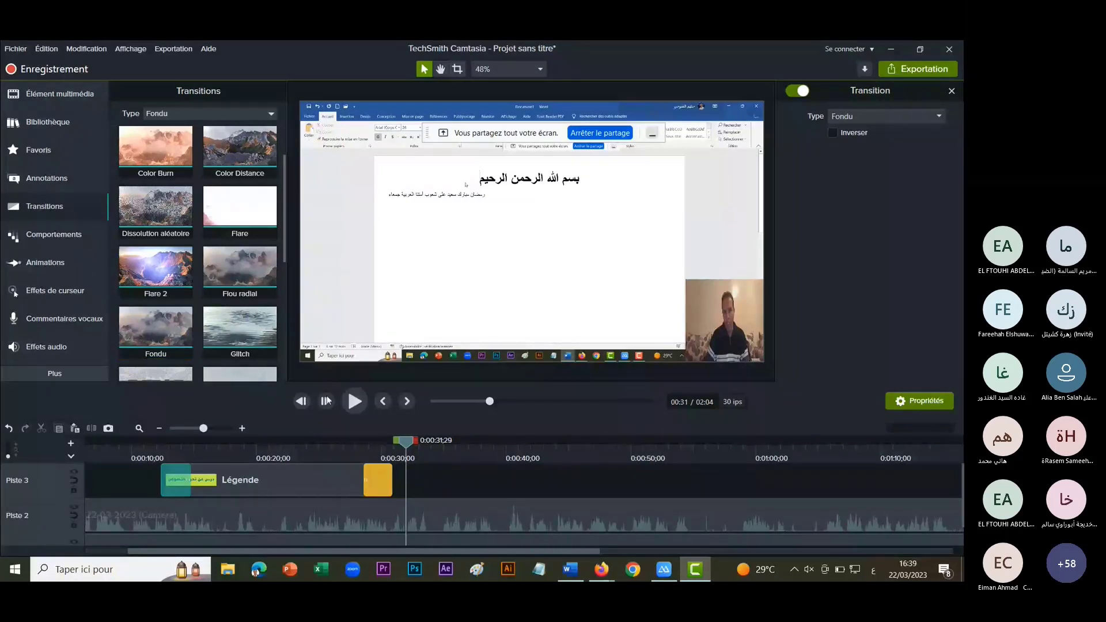
scroll(196, 288, down, 5)
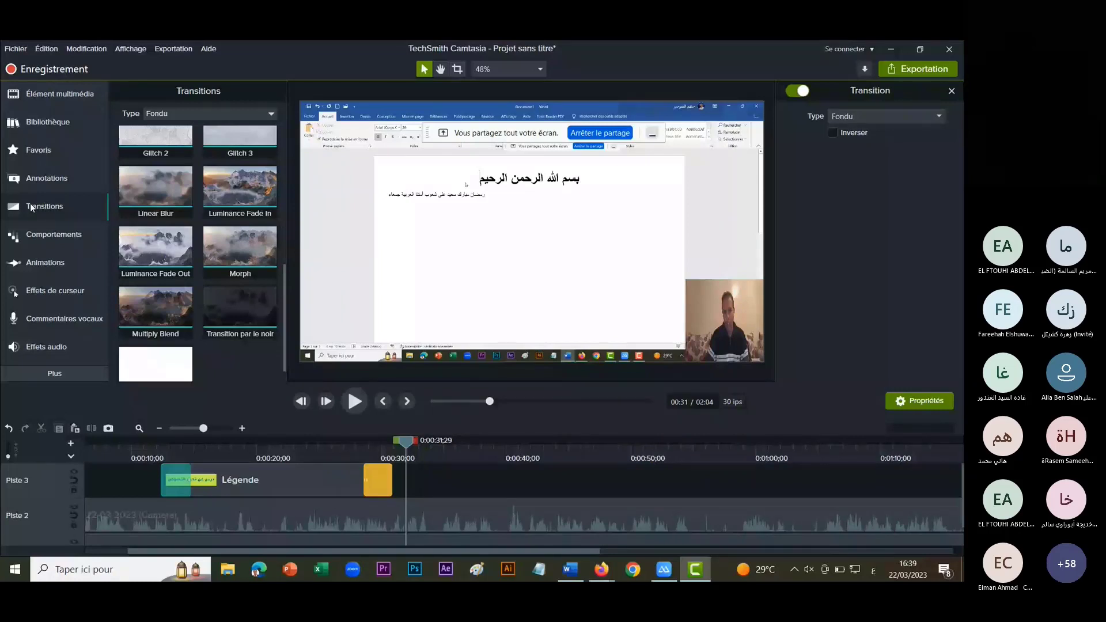
click(55, 235)
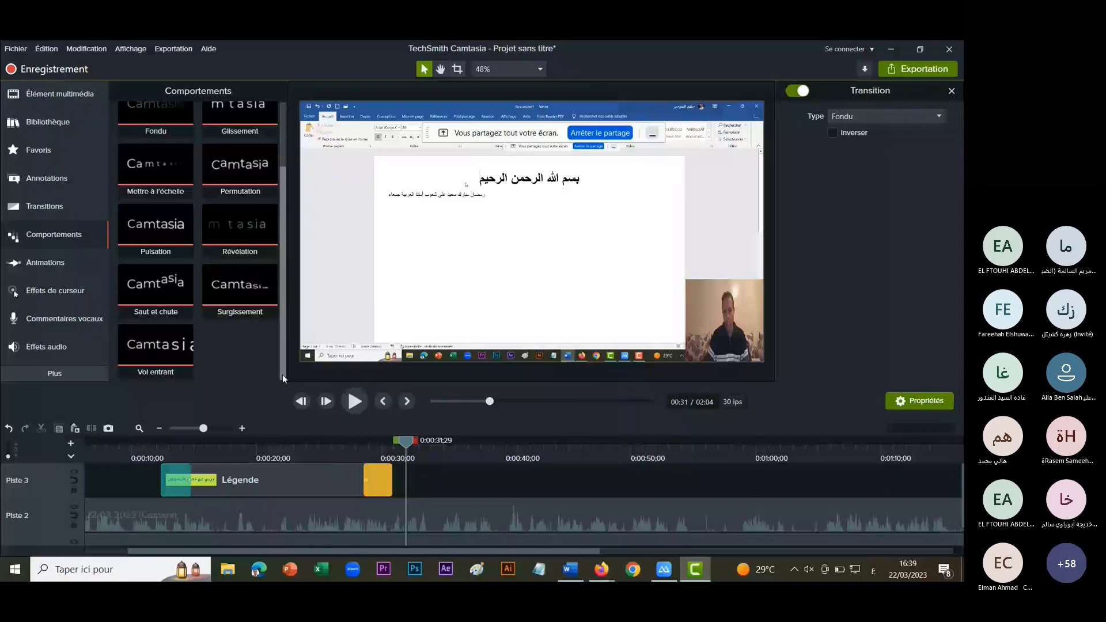
drag(282, 374, 283, 161)
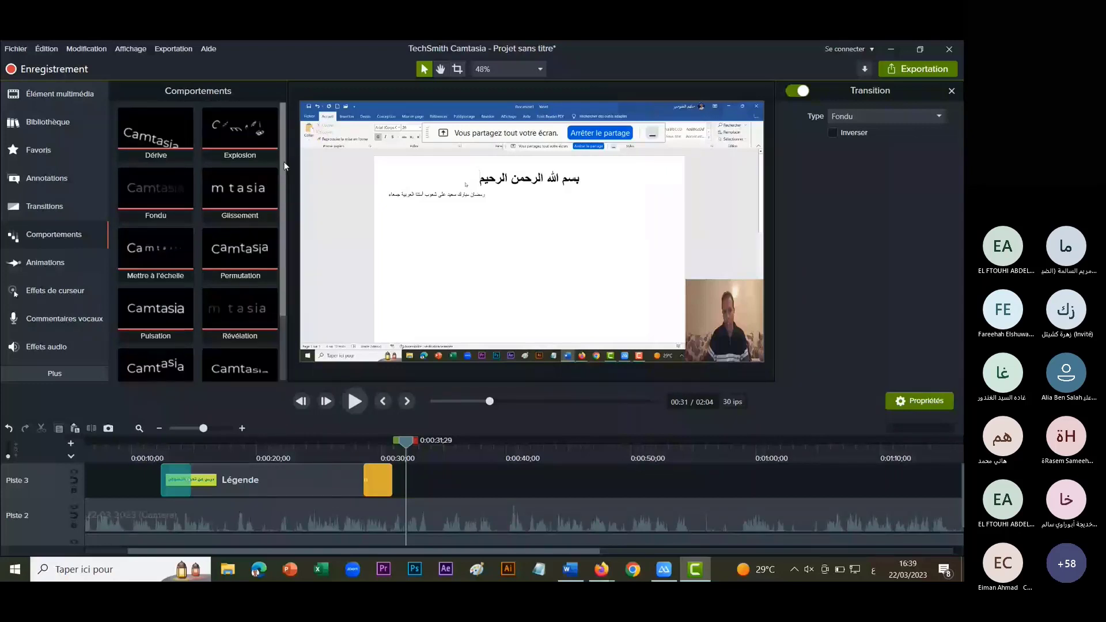
At 0:00:11;02, crop the taskbar off the bottom of the track 1 screen recording and scale it to 105.3% to fill the frame.
click(145, 450)
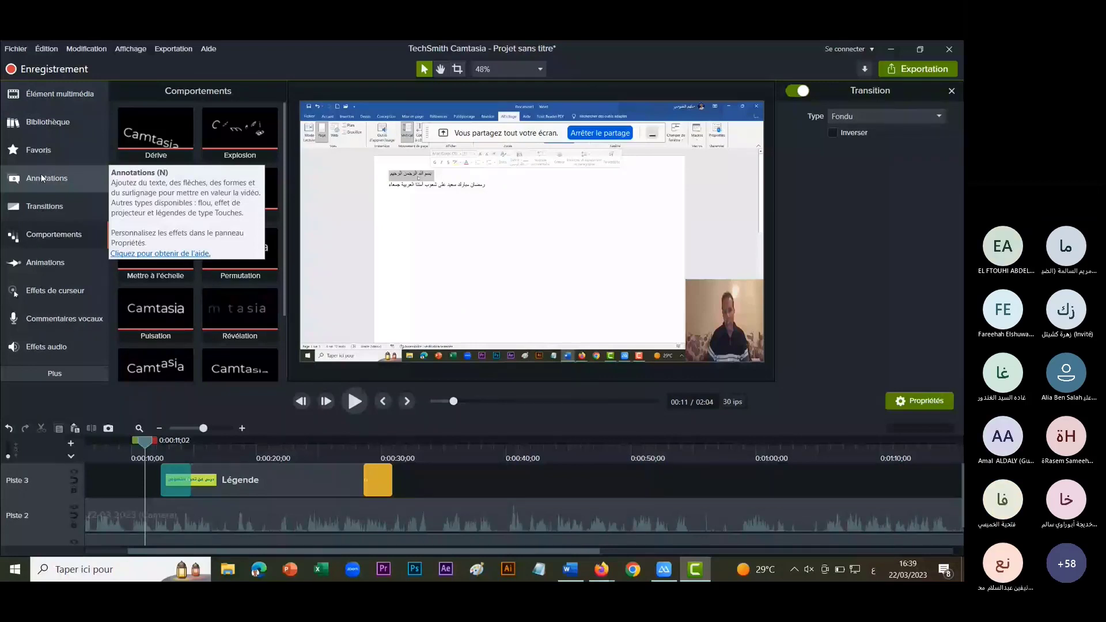
click(708, 309)
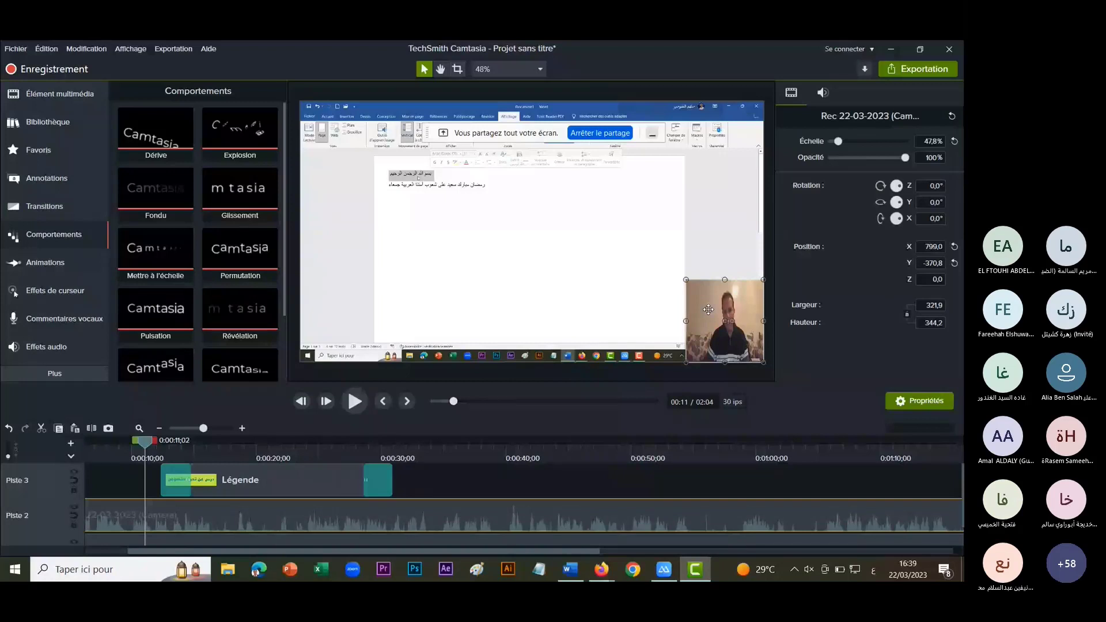
scroll(347, 525, down, 1)
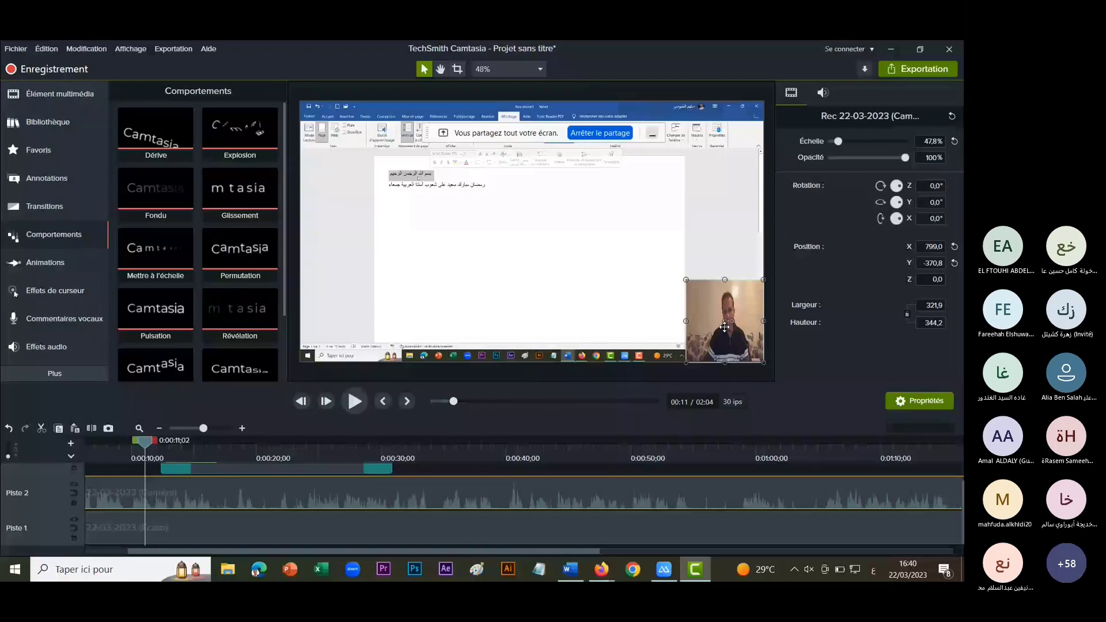
click(423, 526)
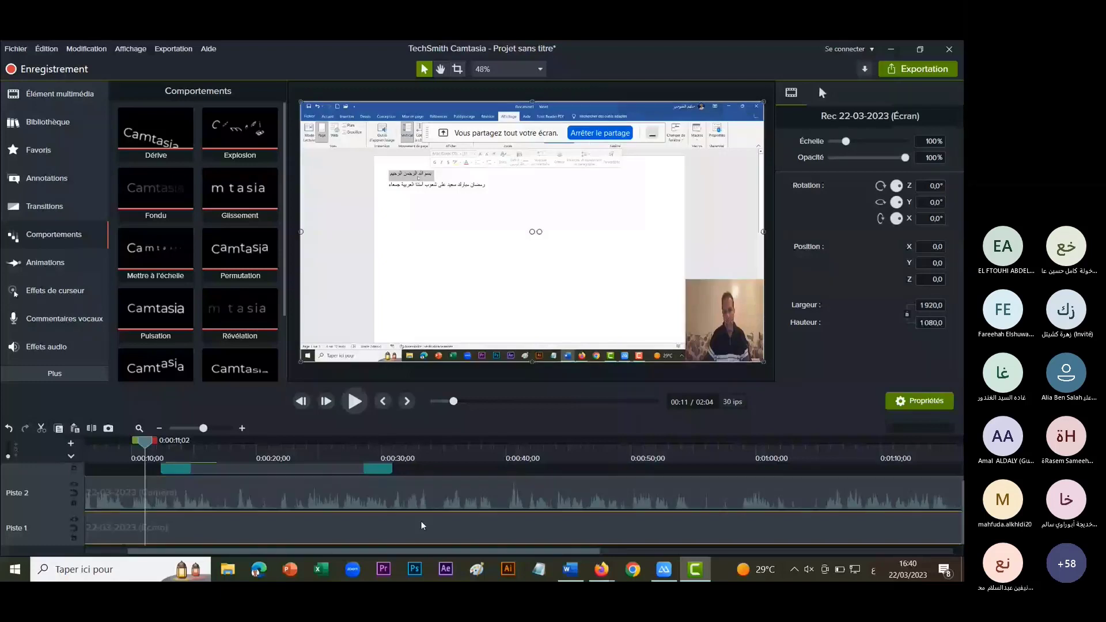
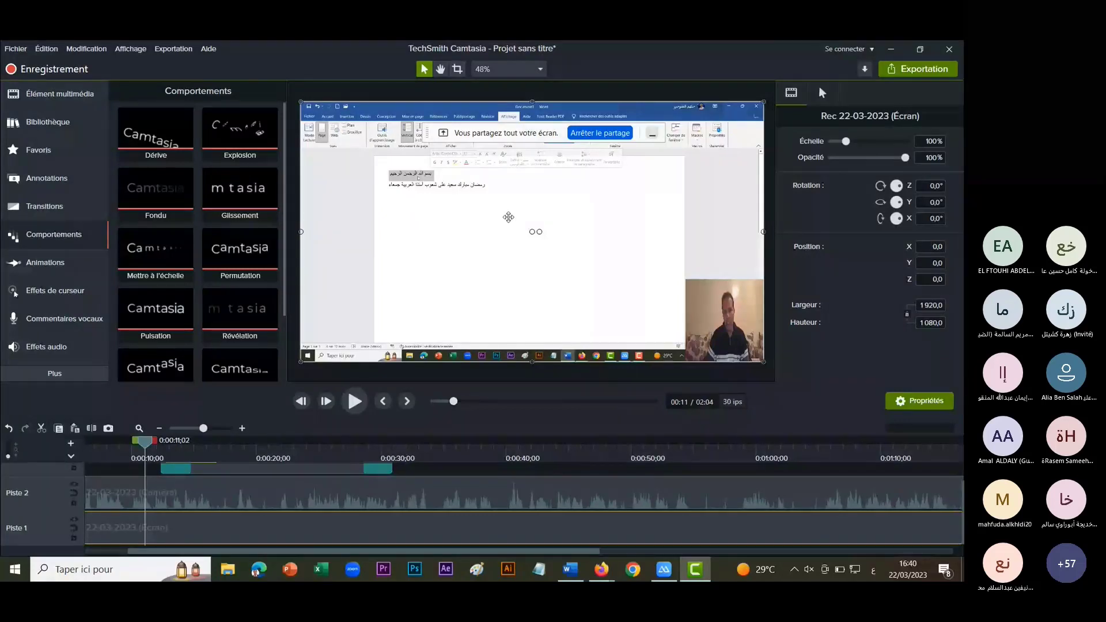
click(457, 70)
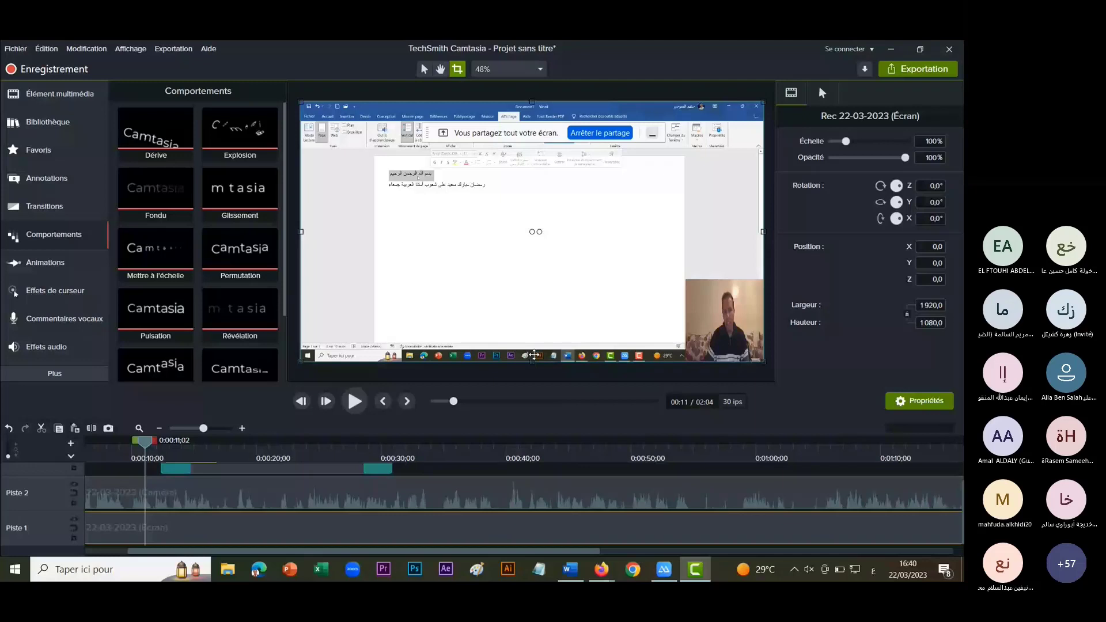
drag(534, 355, 533, 348)
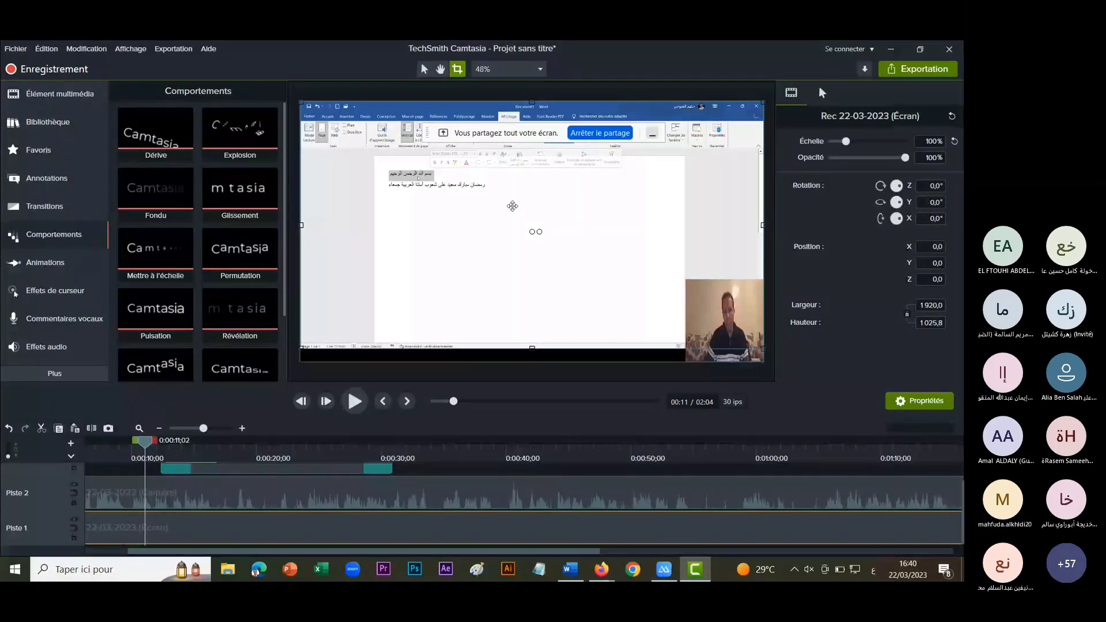
key(Escape)
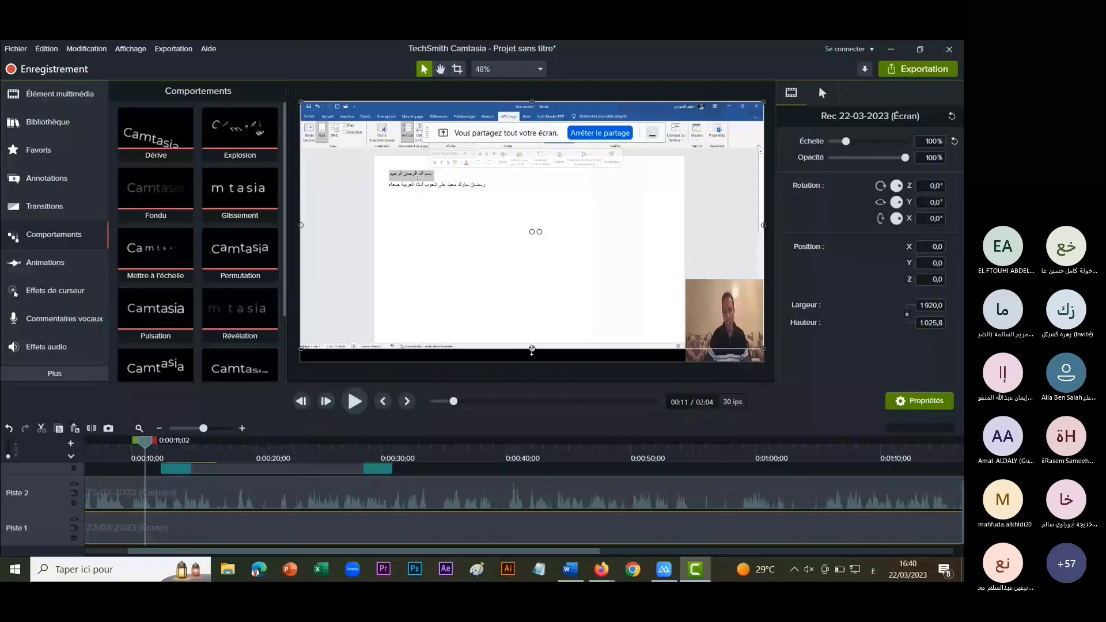
drag(532, 350, 532, 362)
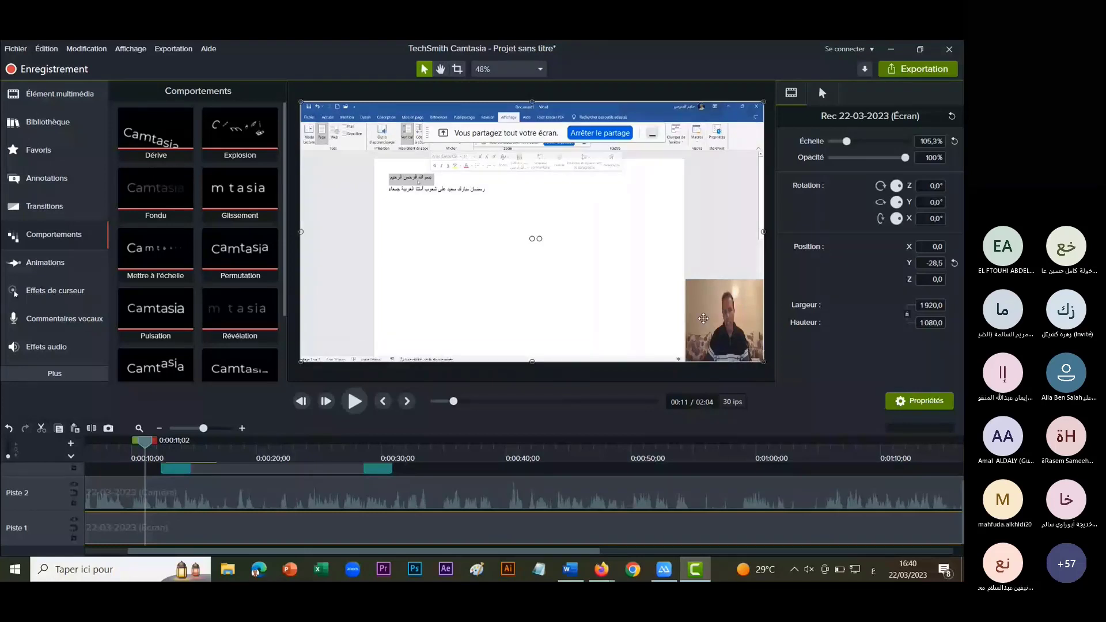
Enlarge the webcam clip on track 2 to 52.4% and raise it to Y -351.2 so it sits in the frame's lower-right corner.
click(458, 494)
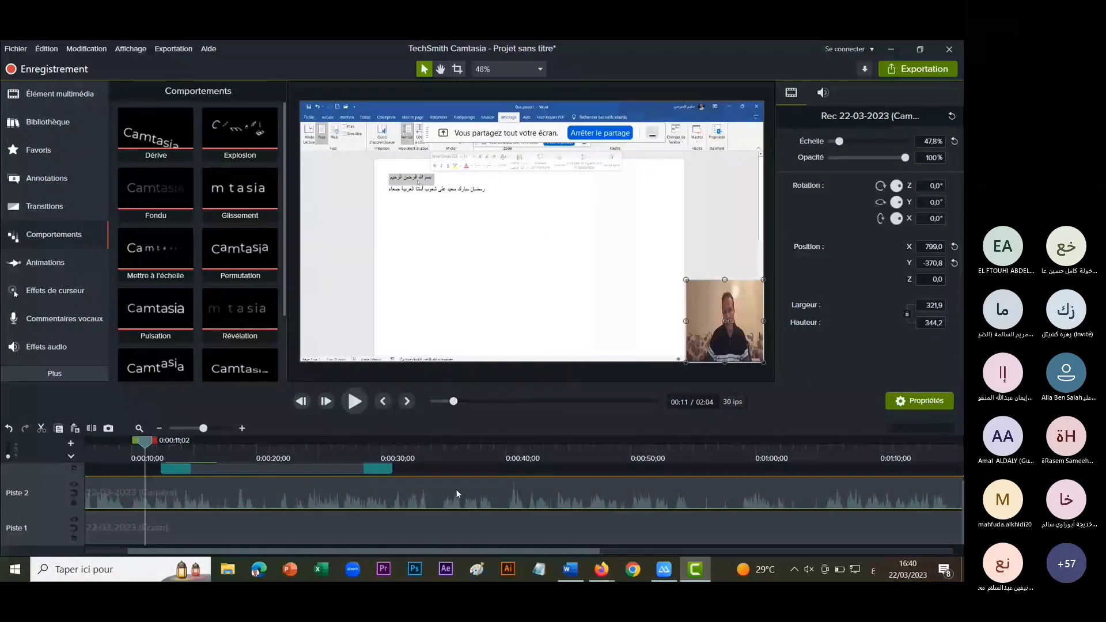
drag(686, 321, 678, 321)
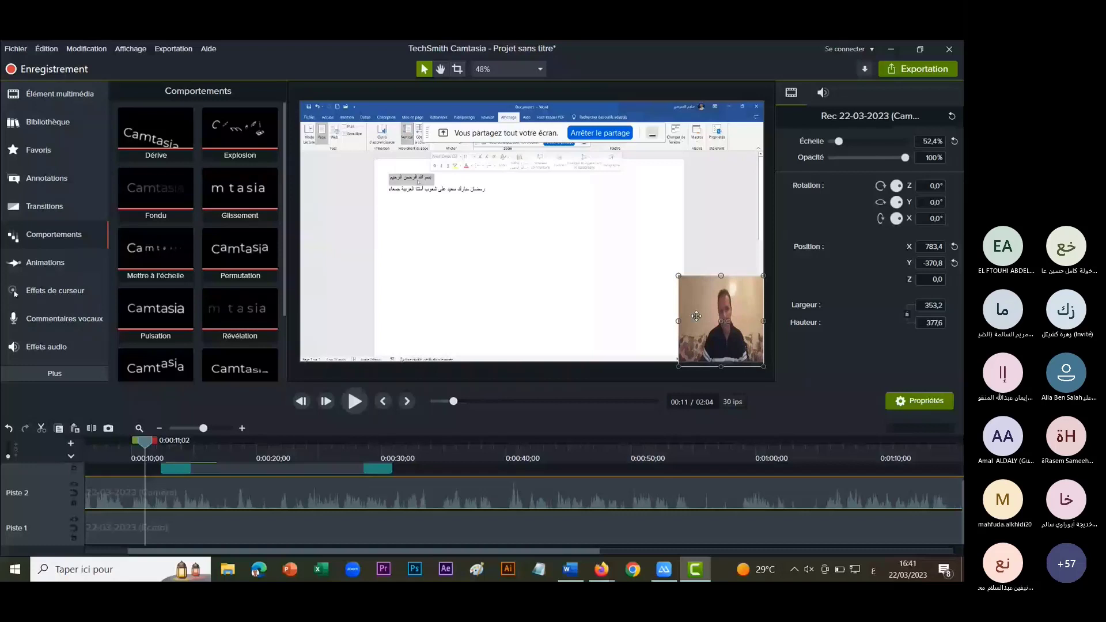
drag(697, 316, 697, 311)
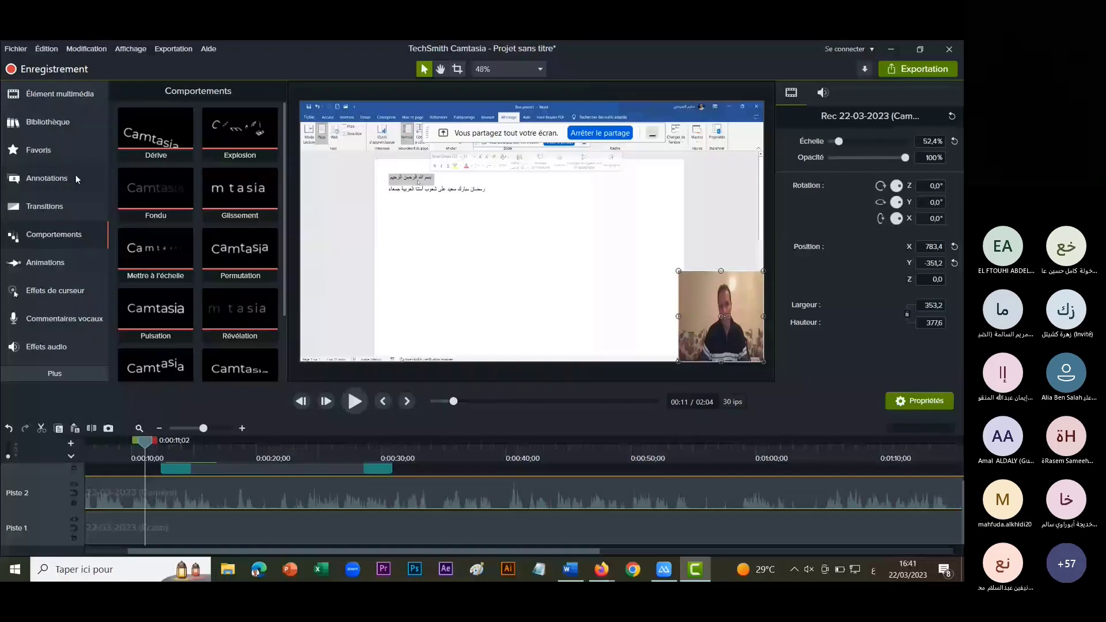
From the annotation shapes of all styles, add the yellow circle to the frame and stretch it to cover the webcam picture.
click(77, 178)
click(190, 139)
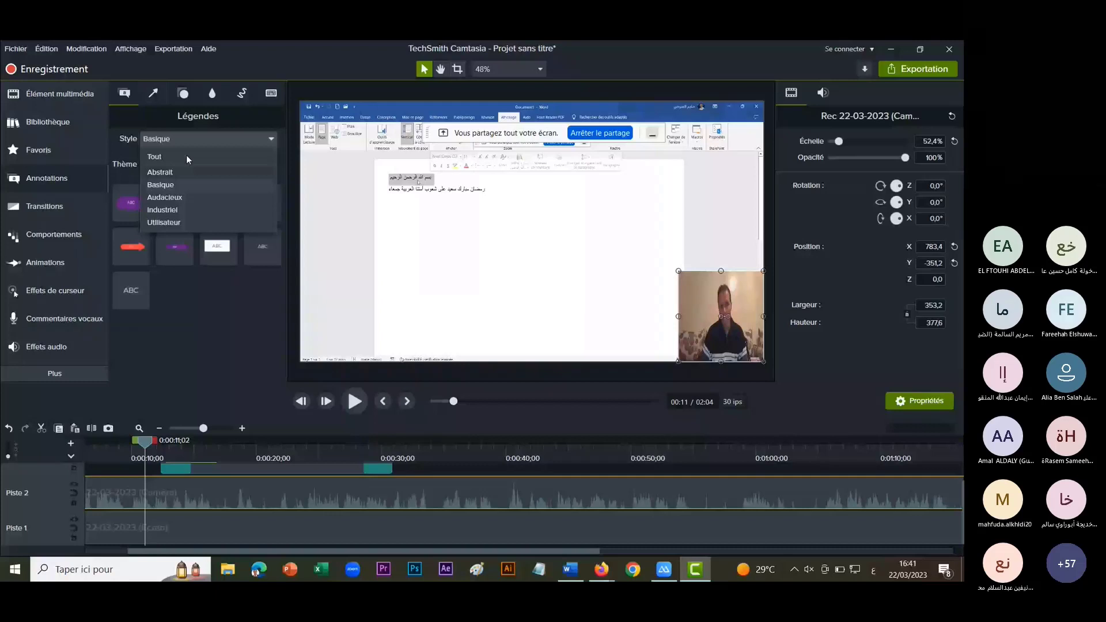
click(185, 156)
scroll(270, 321, up, 4)
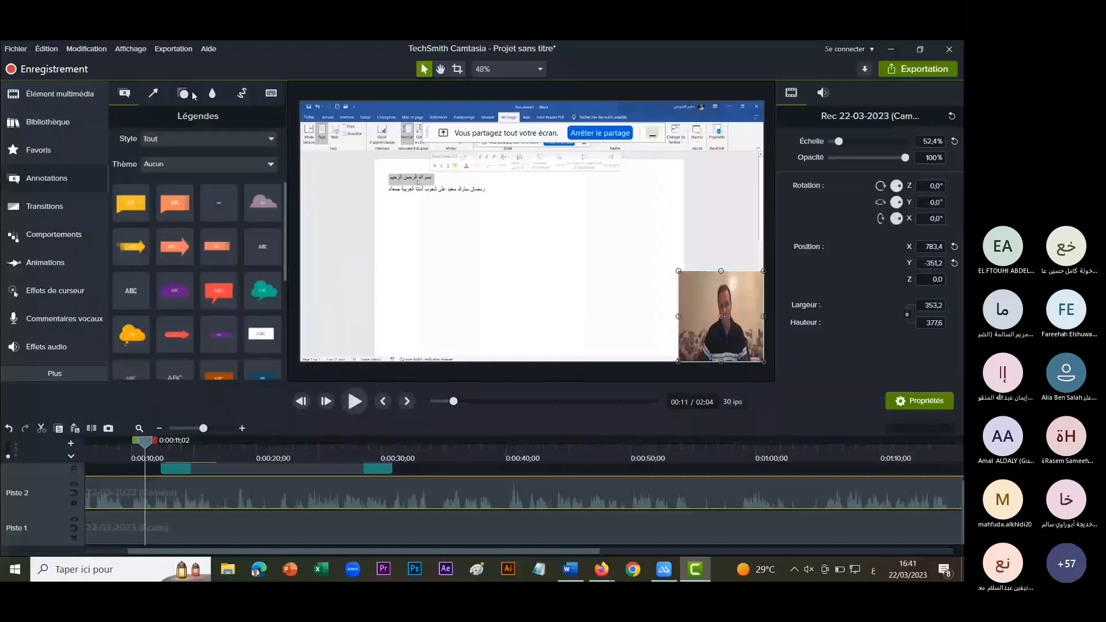
click(183, 93)
drag(173, 269, 459, 317)
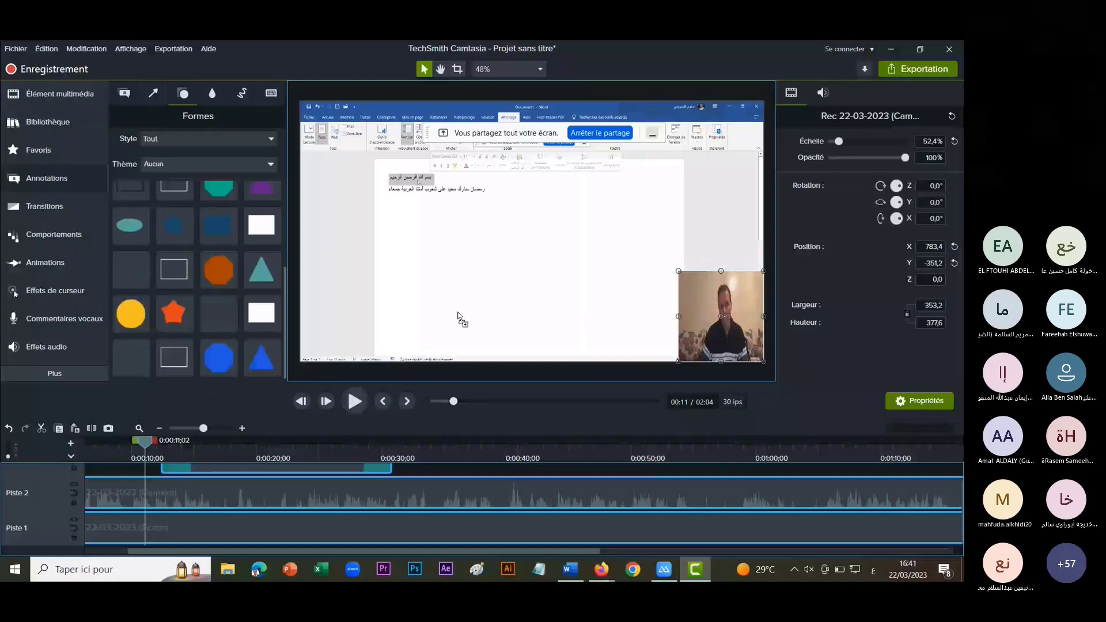
drag(460, 317, 679, 351)
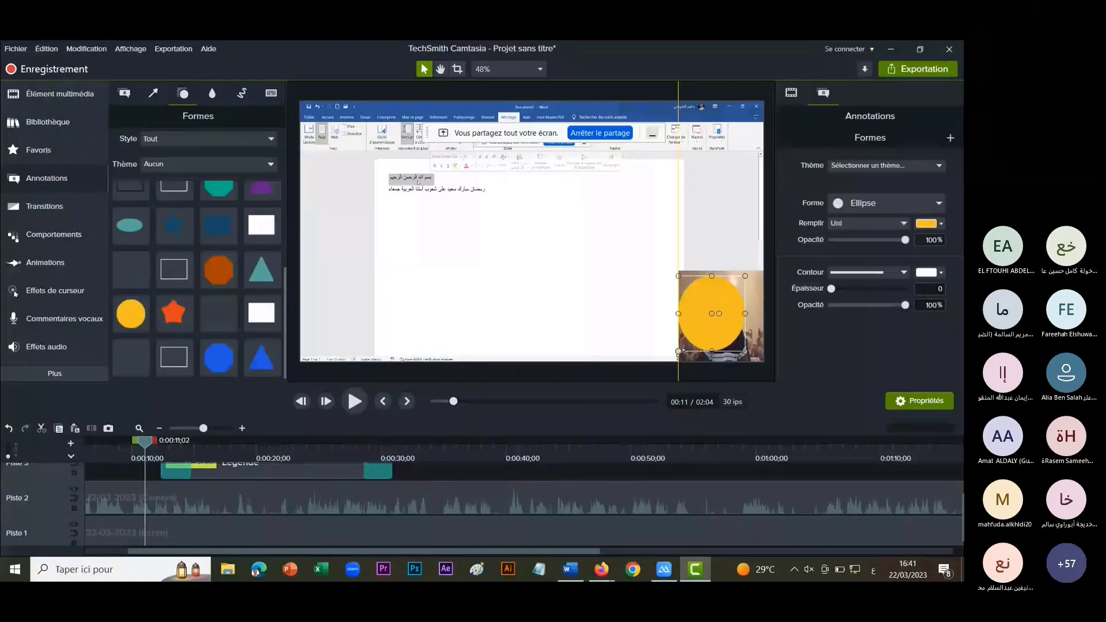
drag(747, 314, 764, 316)
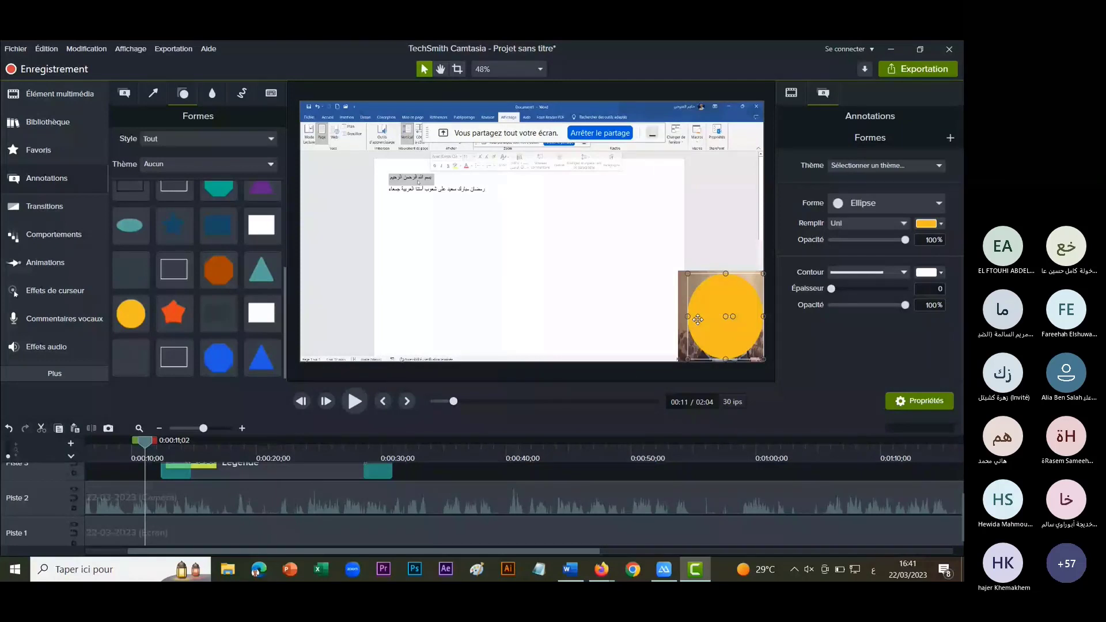
drag(689, 316, 679, 317)
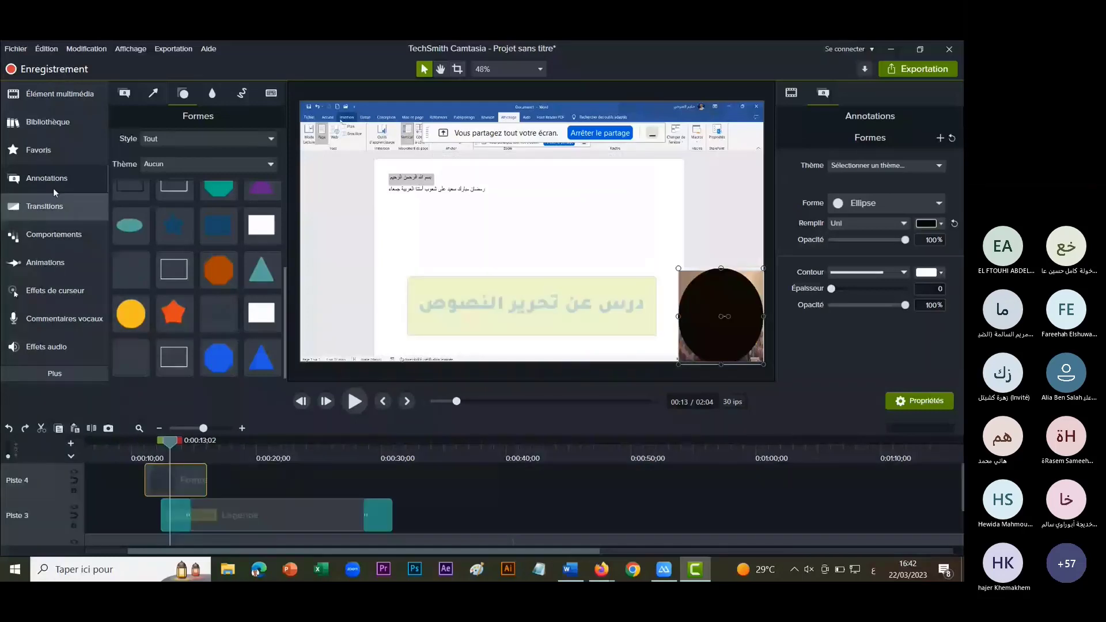
Lower the ellipse's fill opacity to 23% and crop it inward from its upper-left and lower-right corners over the webcam picture.
click(850, 240)
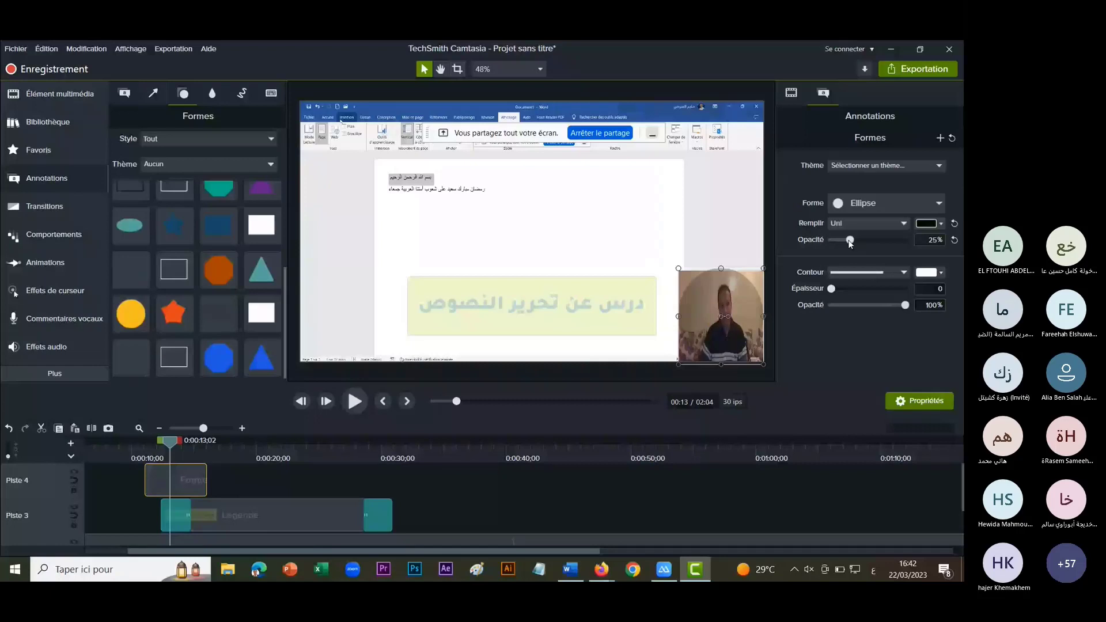
drag(850, 240, 848, 240)
click(458, 69)
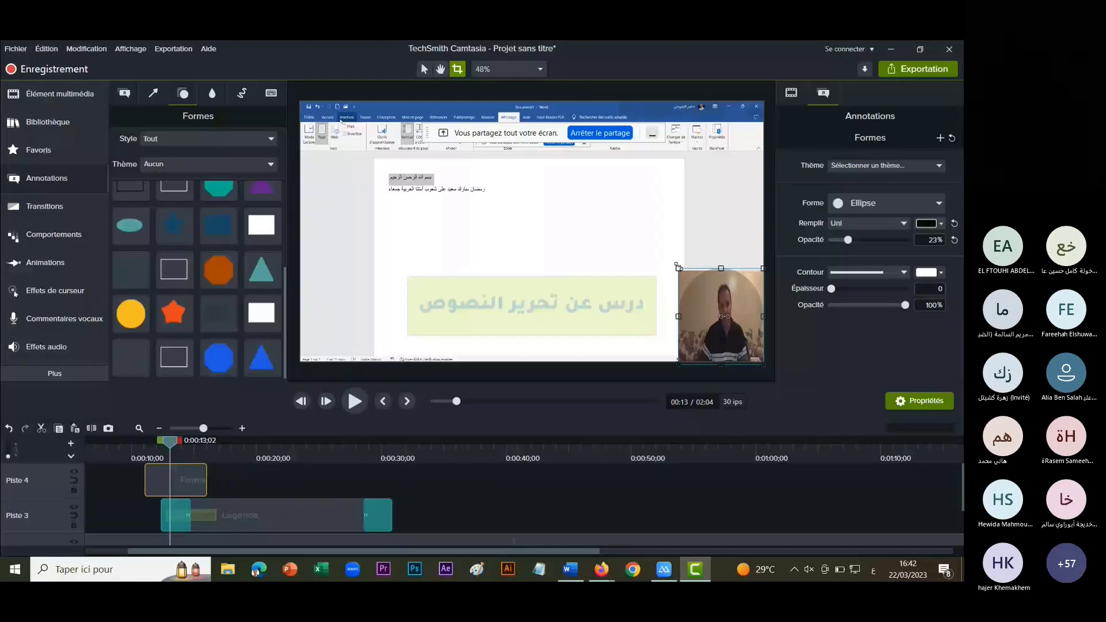
drag(679, 266, 694, 274)
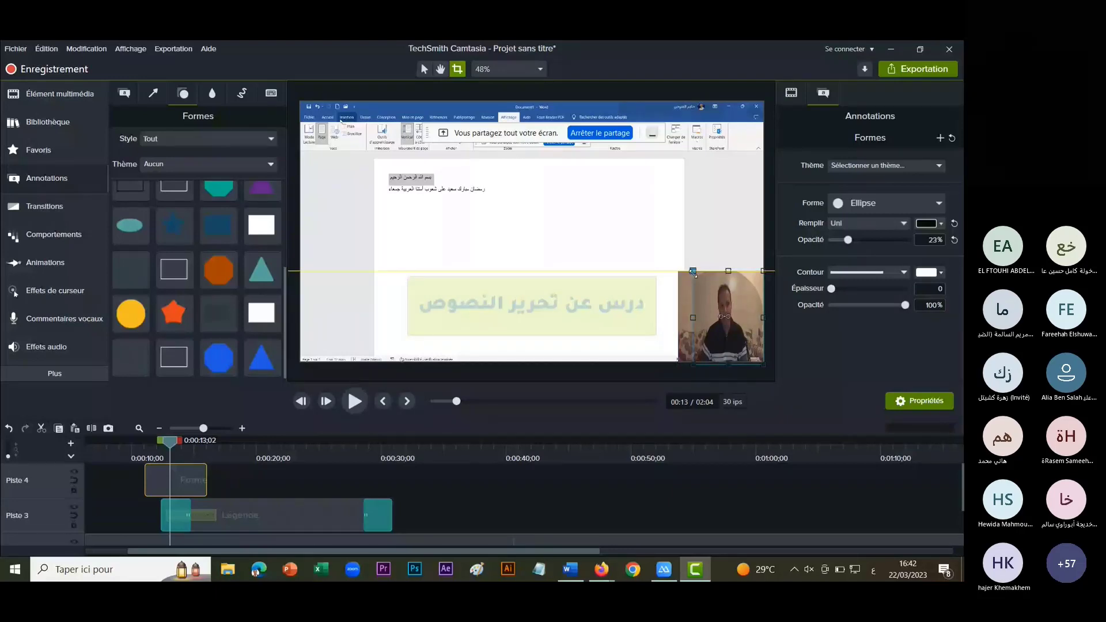
drag(763, 364, 756, 349)
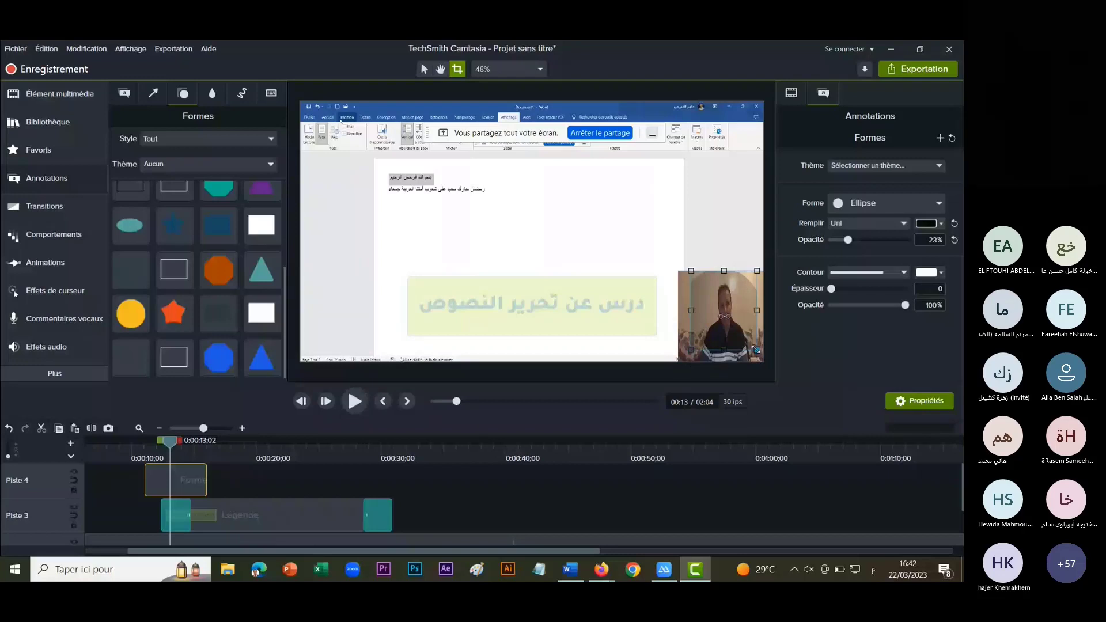
Scale the webcam clip on track 2 to 47.4% at X 806.3, Y -301.8 so its picture fits the ellipse overlay.
click(686, 293)
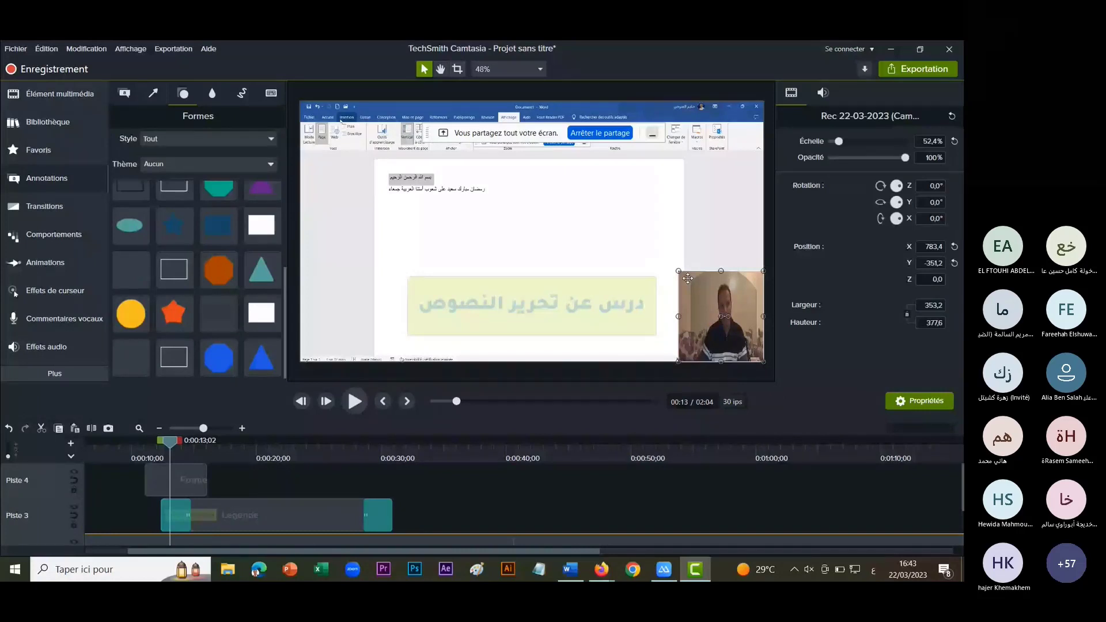
click(694, 282)
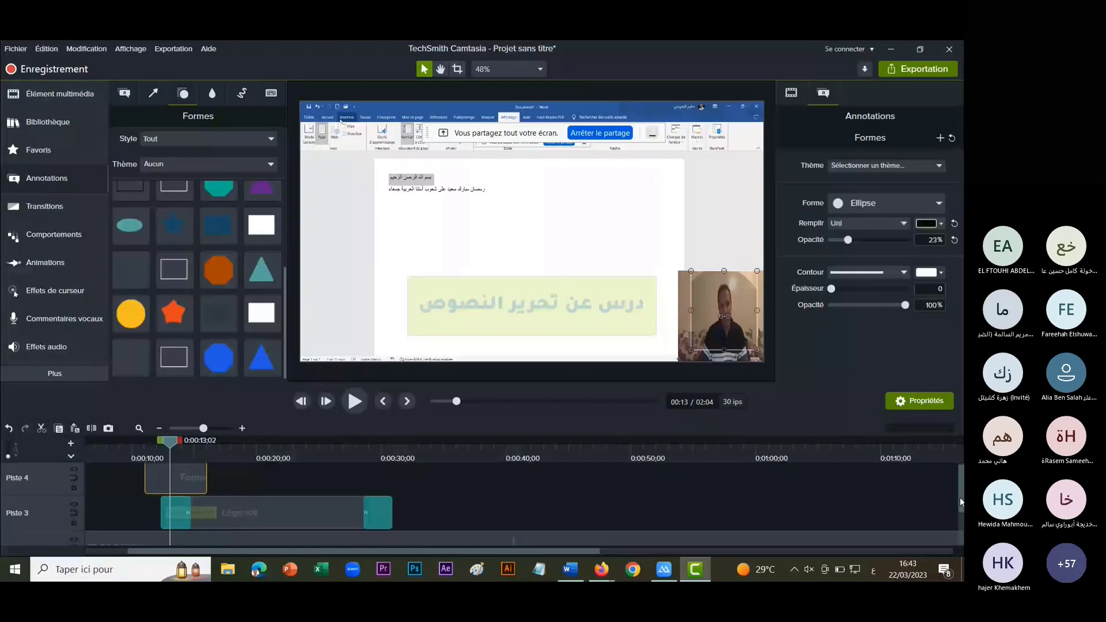
scroll(960, 497, down, 2)
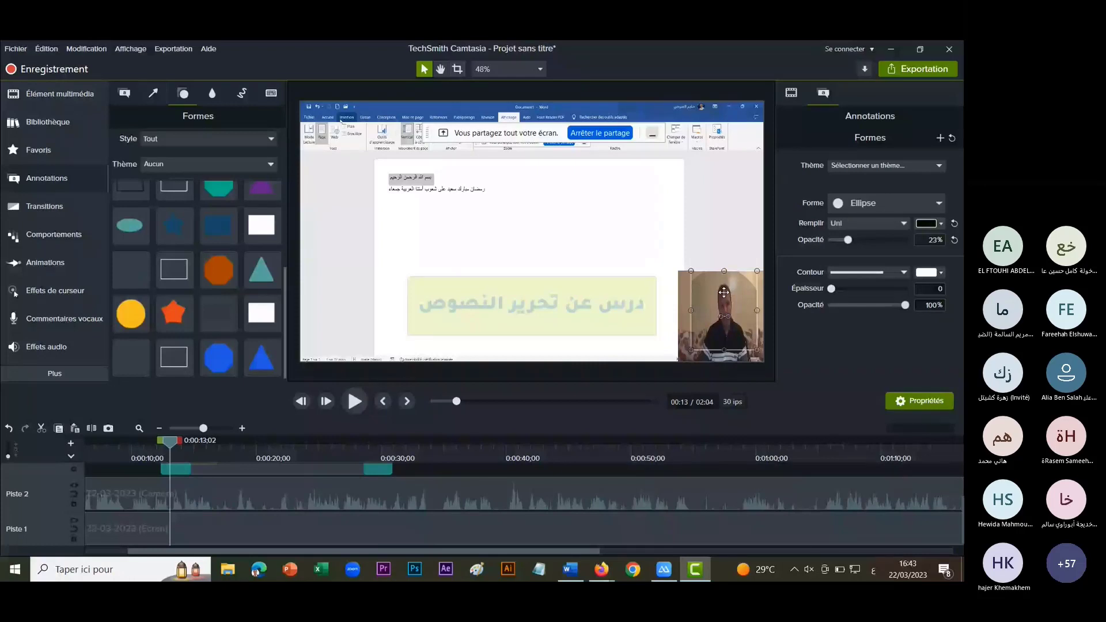
click(682, 315)
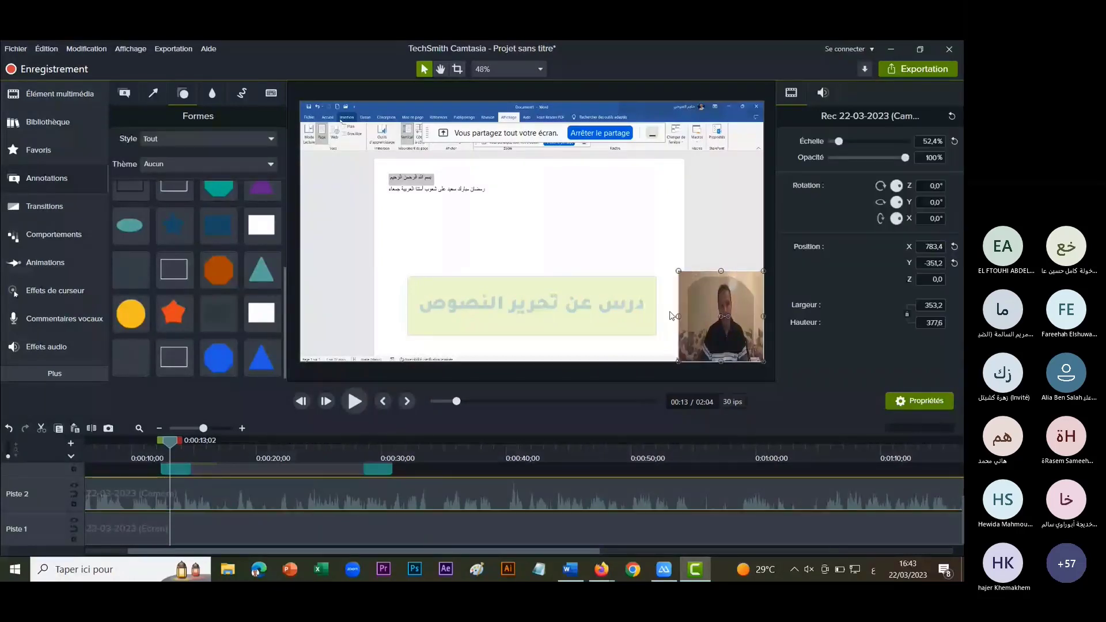
drag(679, 271, 672, 264)
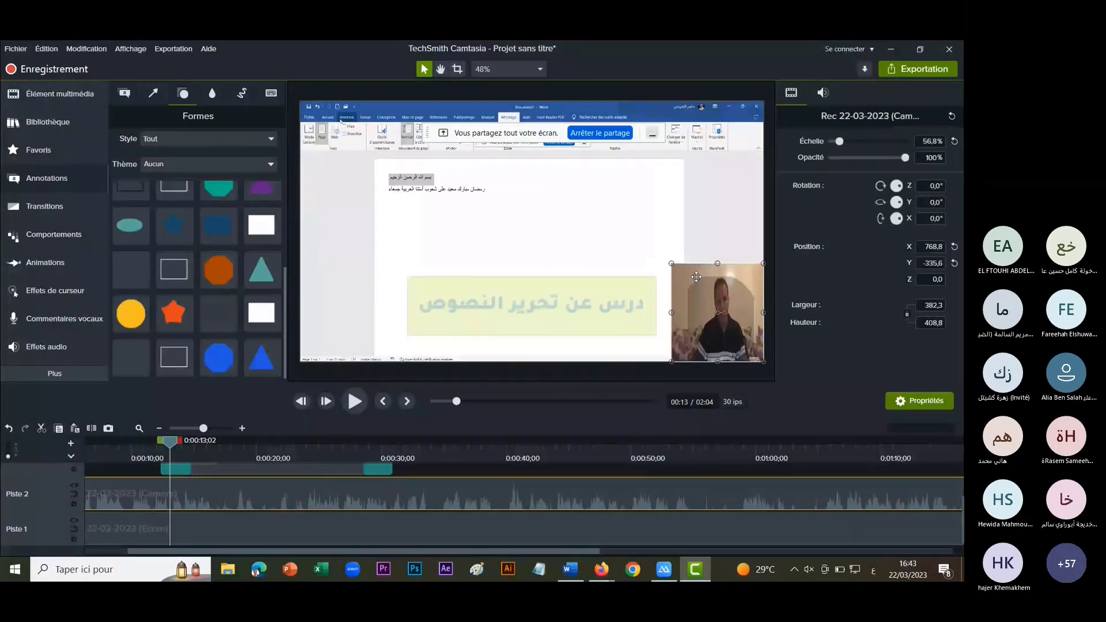
click(698, 269)
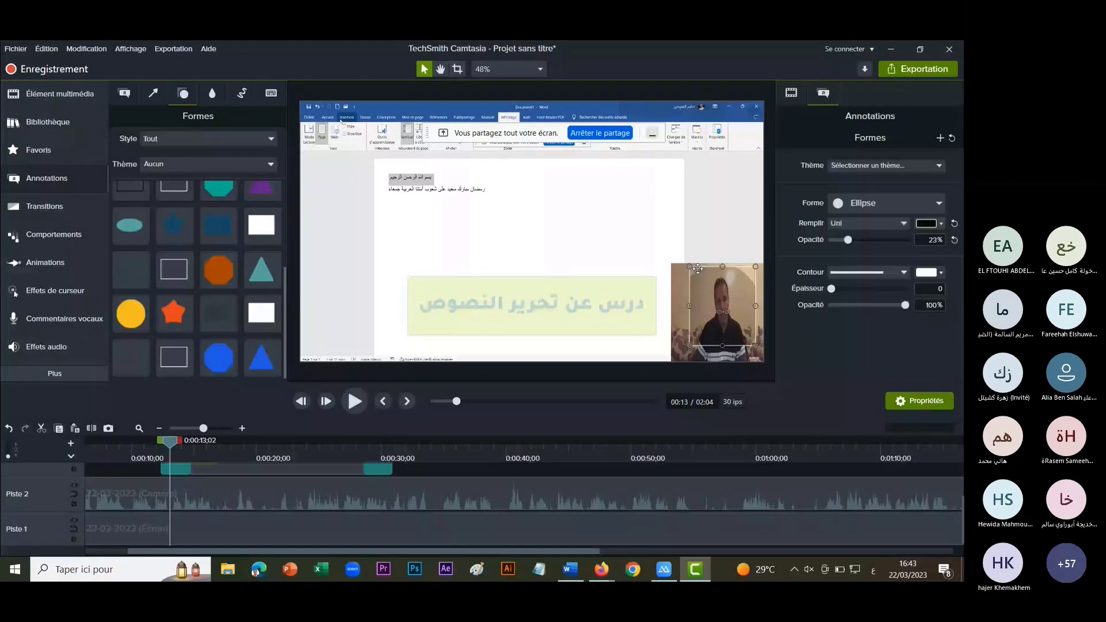
click(672, 360)
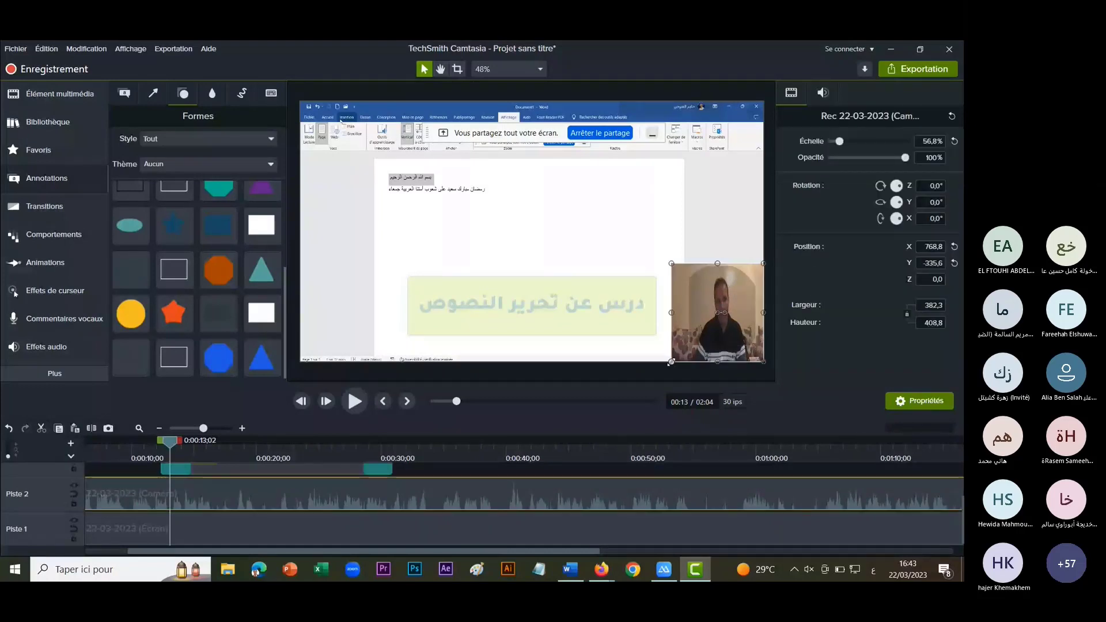
drag(672, 362, 689, 345)
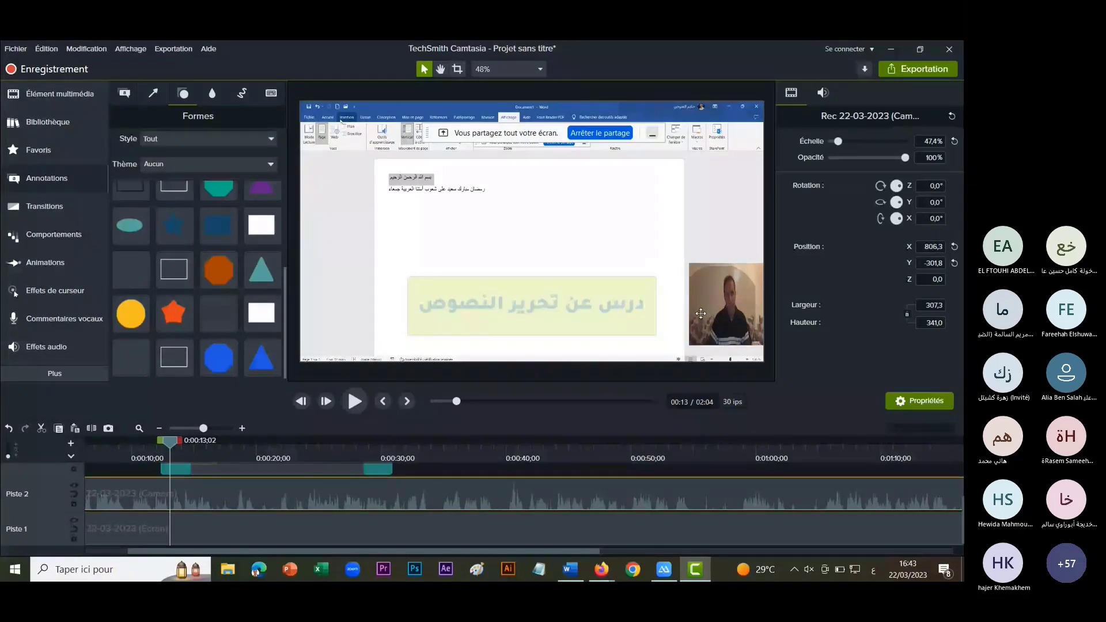
click(701, 314)
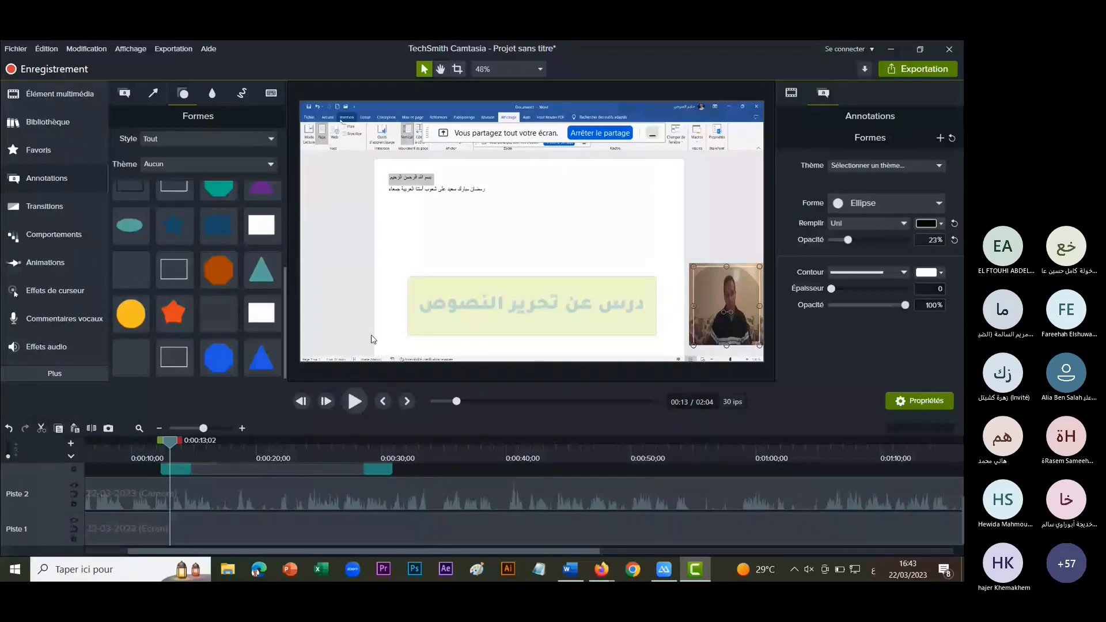
At 0:00:18;03, add a pixelate annotation over the document's two Arabic text lines and enlarge it to cover them.
key(ctrl+2)
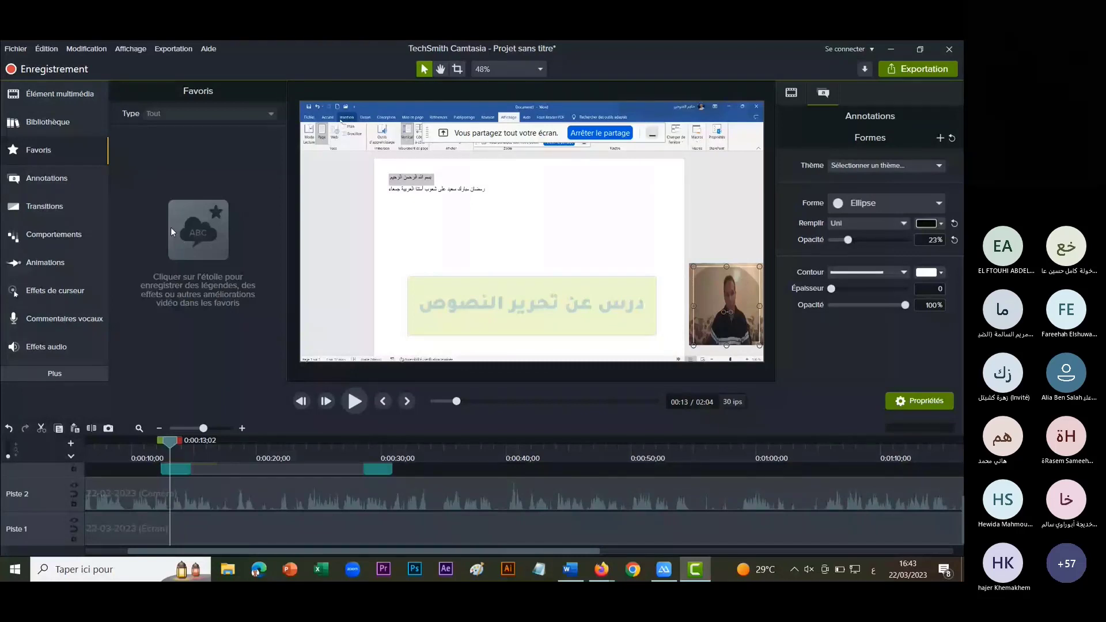
click(67, 183)
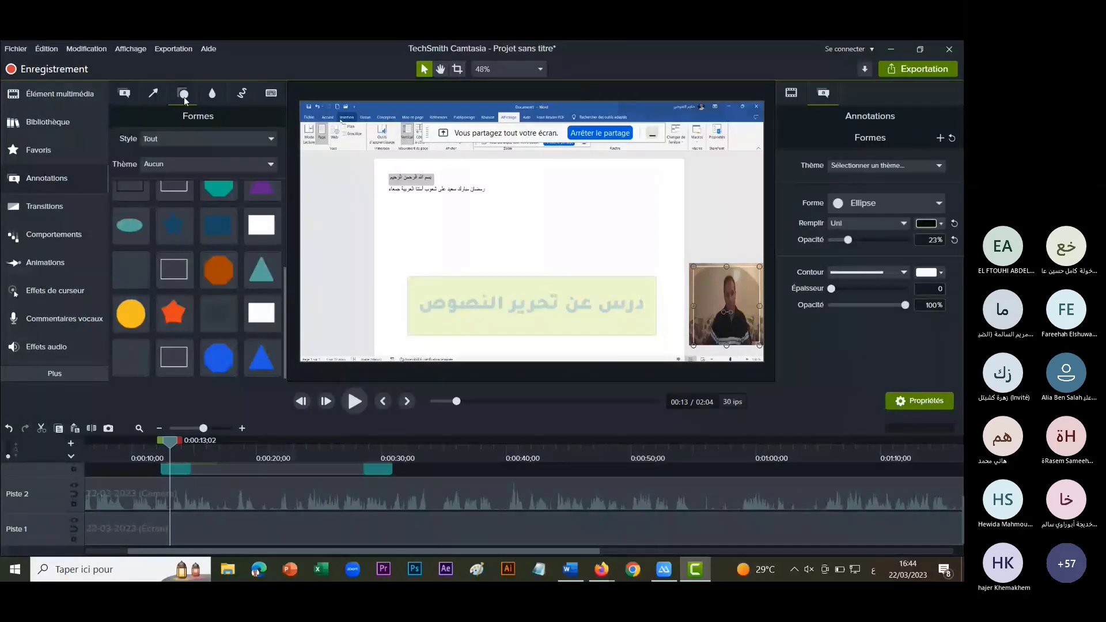
click(213, 94)
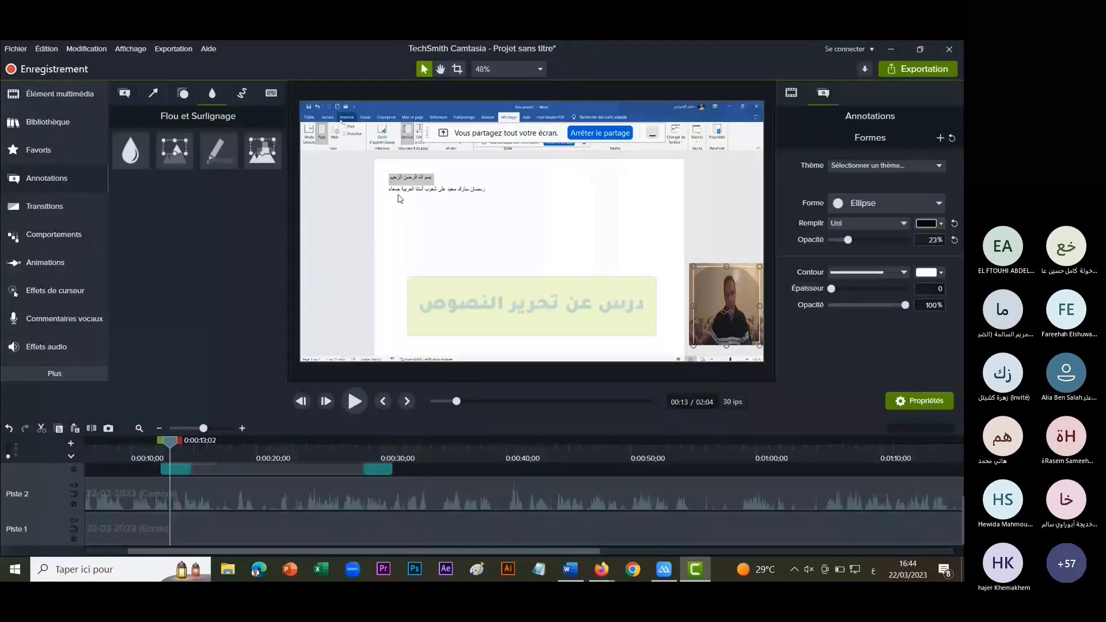
drag(171, 442, 212, 449)
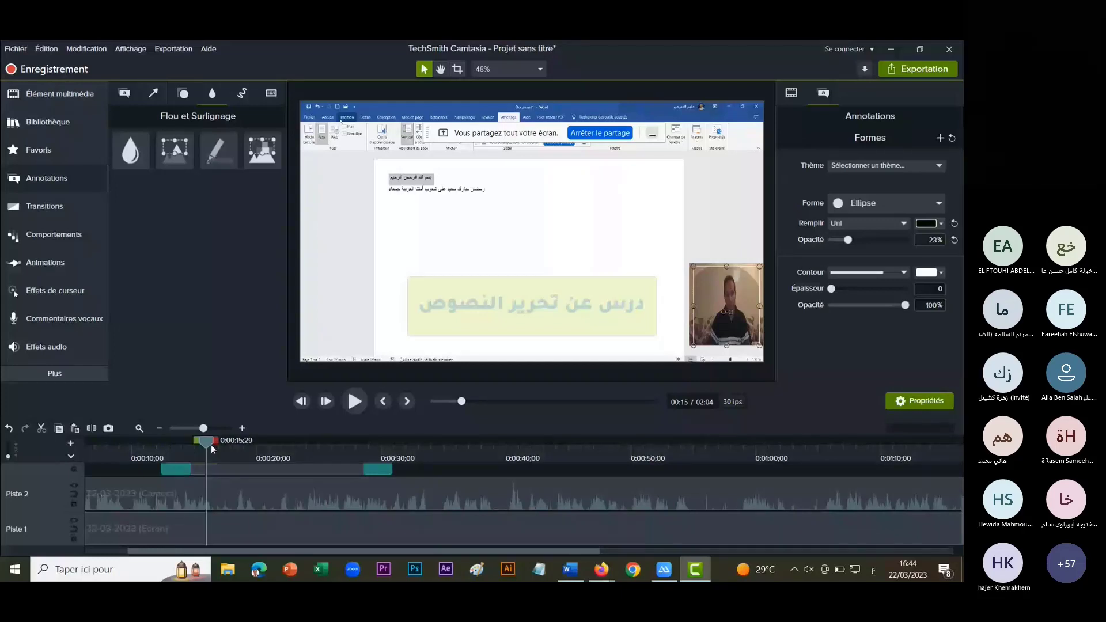
drag(211, 445, 232, 445)
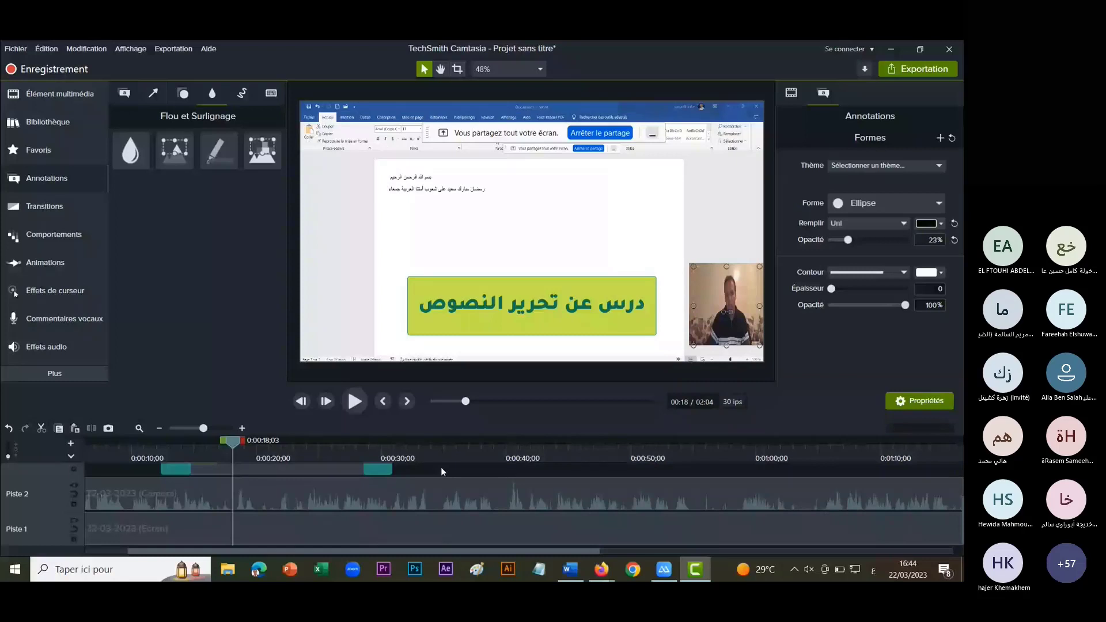
scroll(441, 468, up, 3)
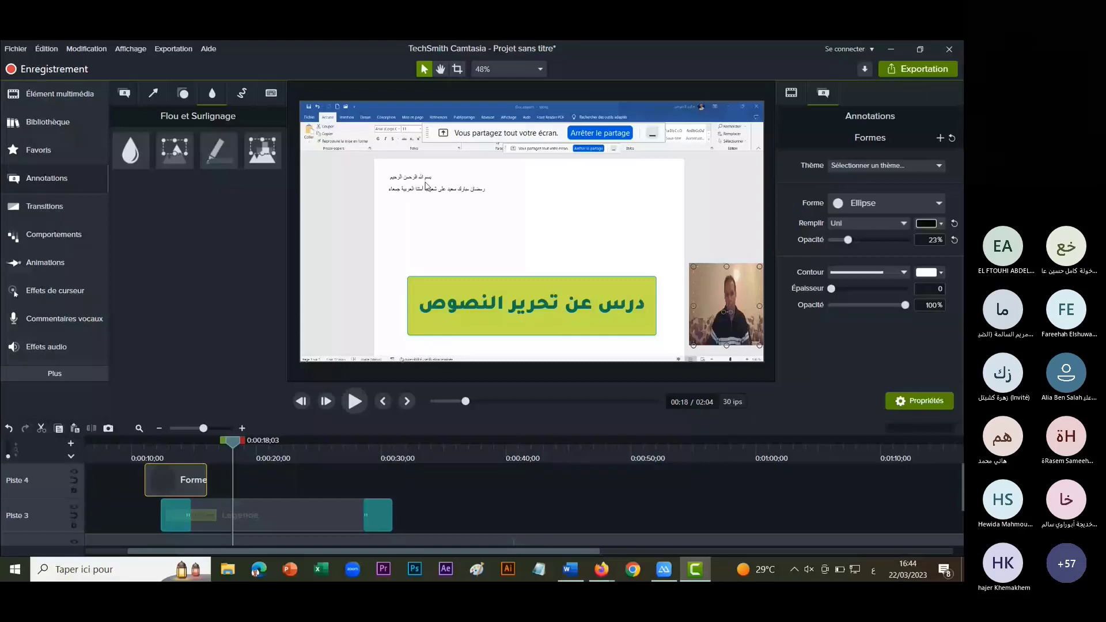
drag(427, 187, 406, 181)
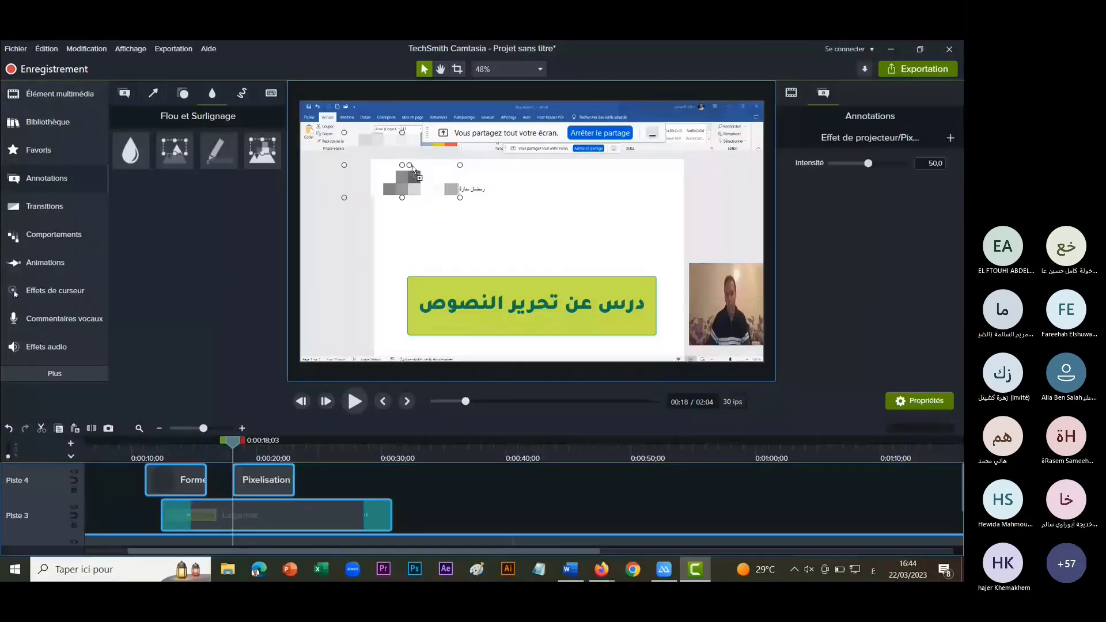
drag(413, 169, 478, 201)
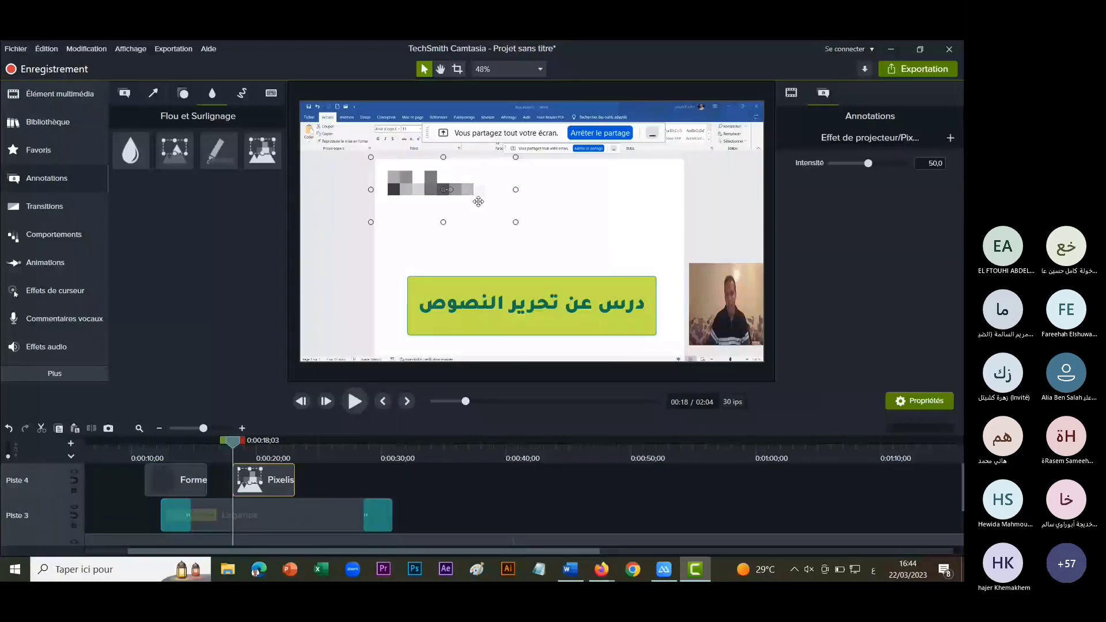
Move the pixelate clip directly behind the shape clip on track 4, preview it, and undo the pixelation.
drag(248, 480, 196, 448)
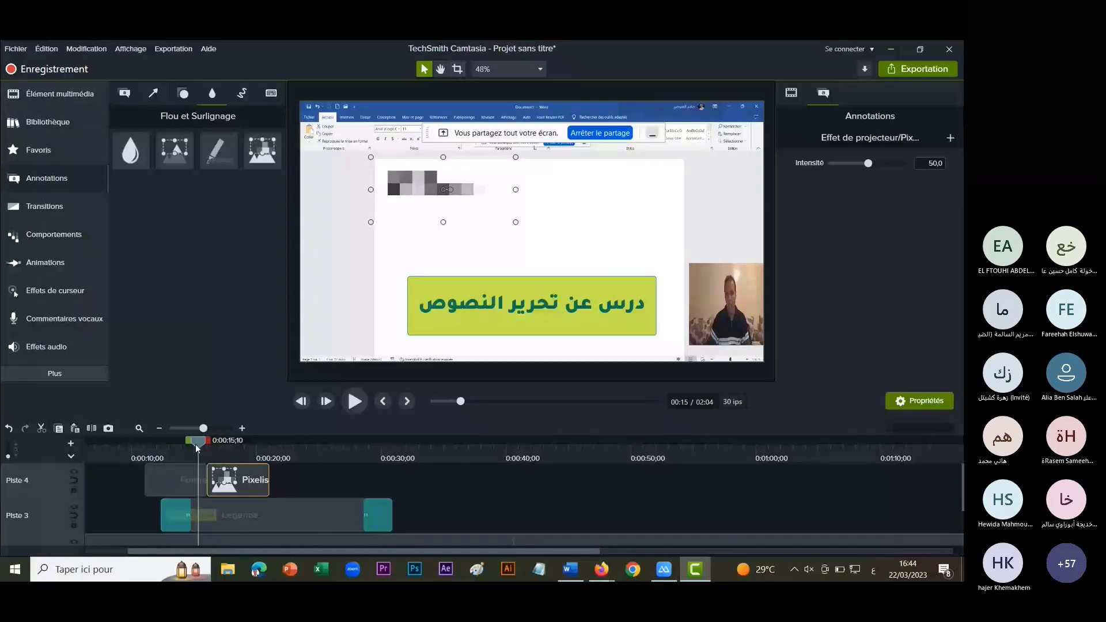
drag(197, 449, 242, 446)
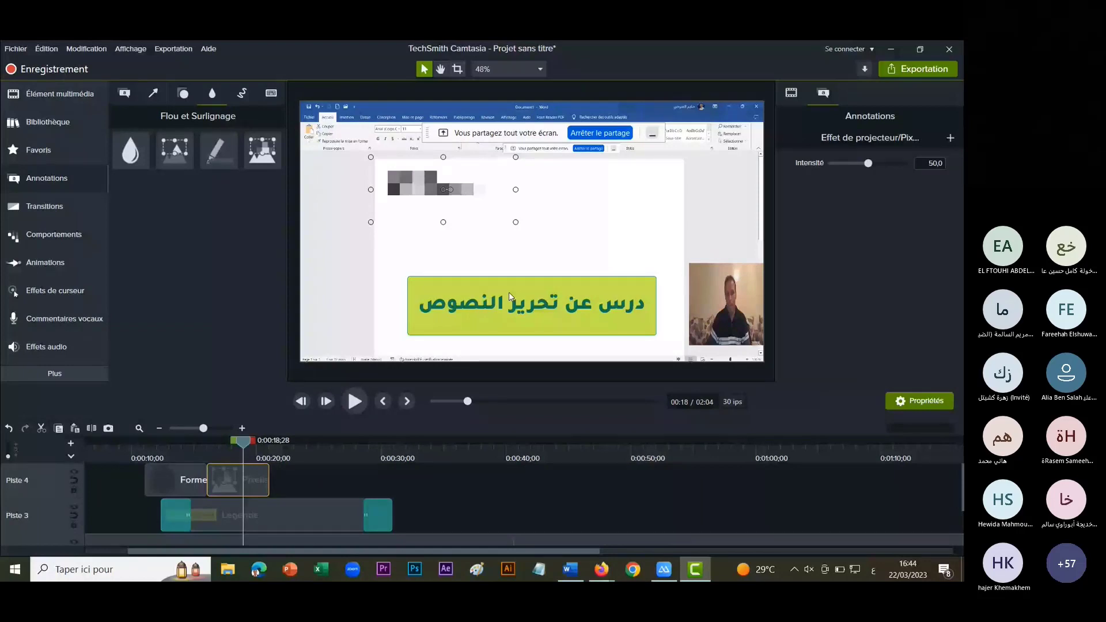
click(356, 402)
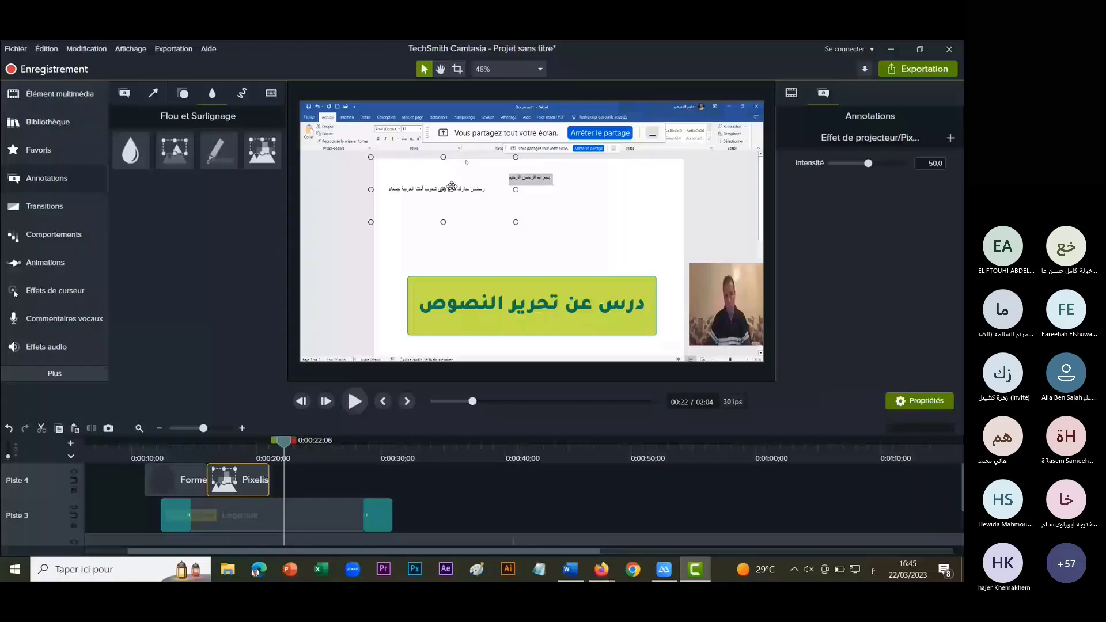
key(ctrl+z)
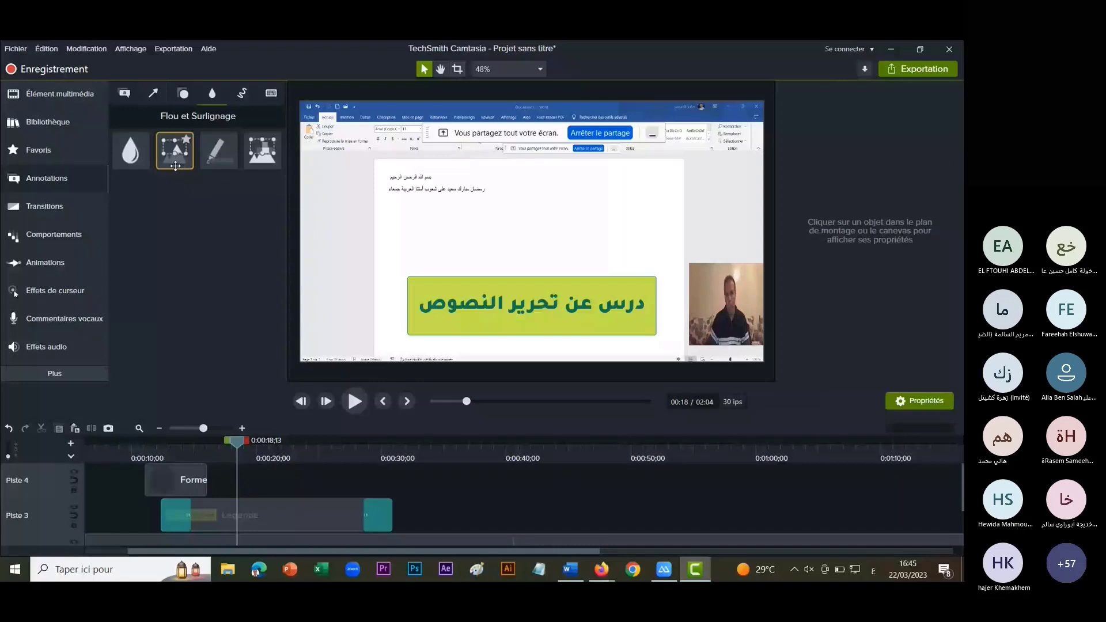
At 0:00:18;13, try a spotlight annotation on the two text lines and on the title callout, and delete it.
drag(175, 166, 460, 198)
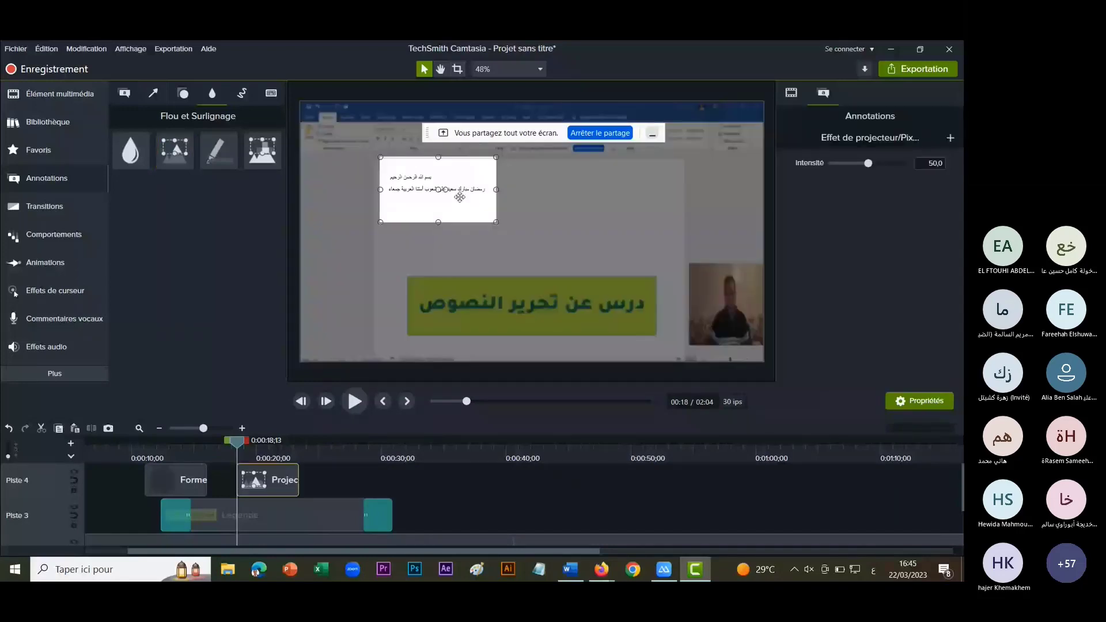
drag(459, 197, 456, 183)
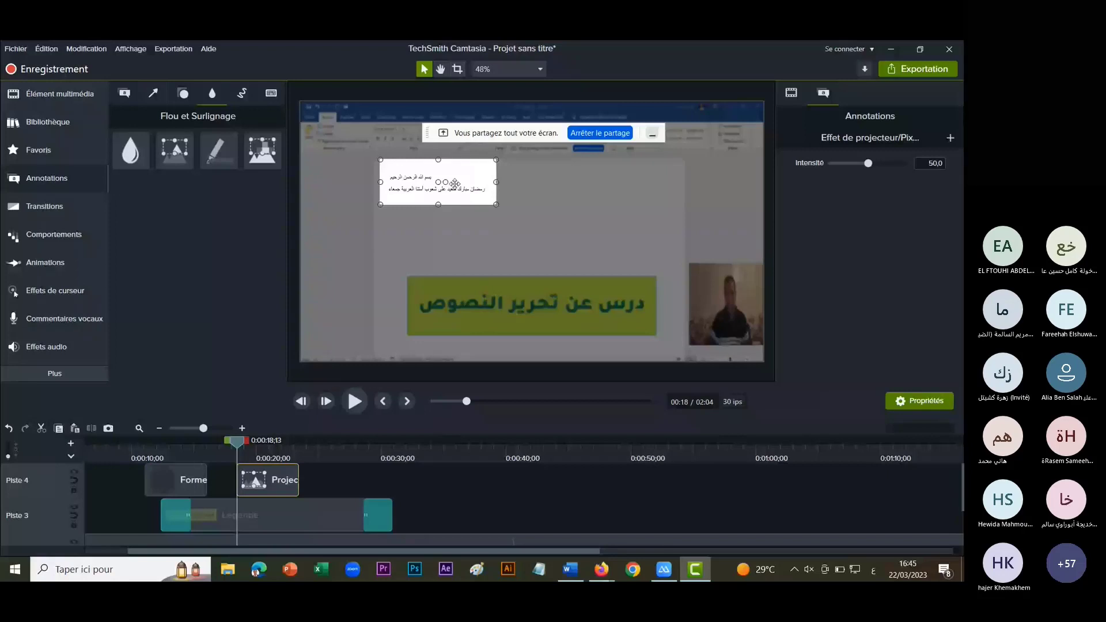
drag(455, 183, 479, 310)
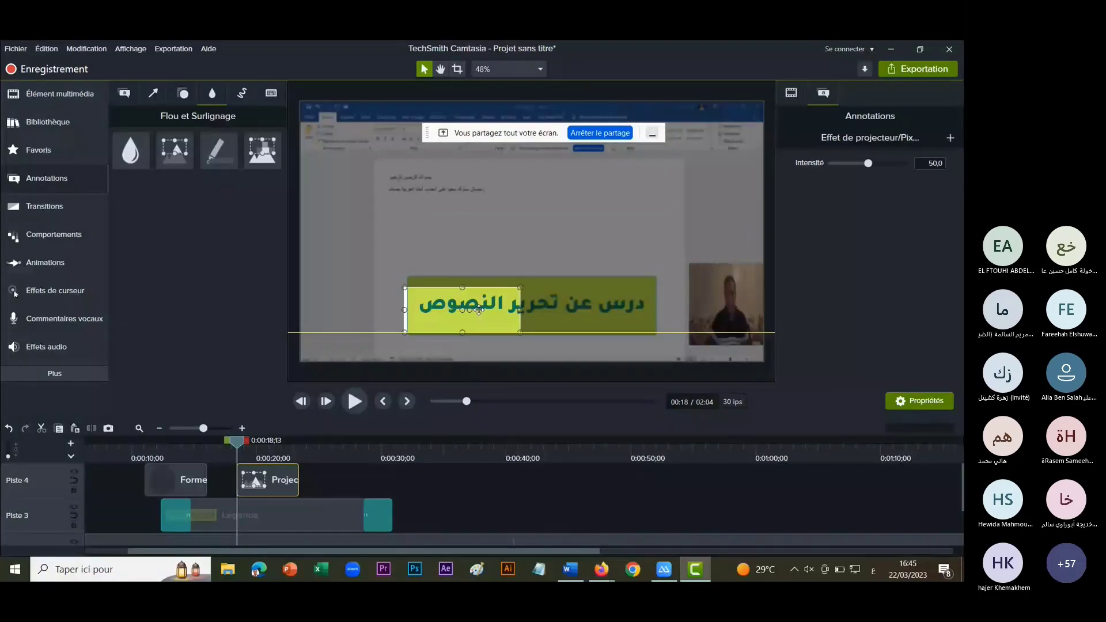
drag(479, 310, 507, 306)
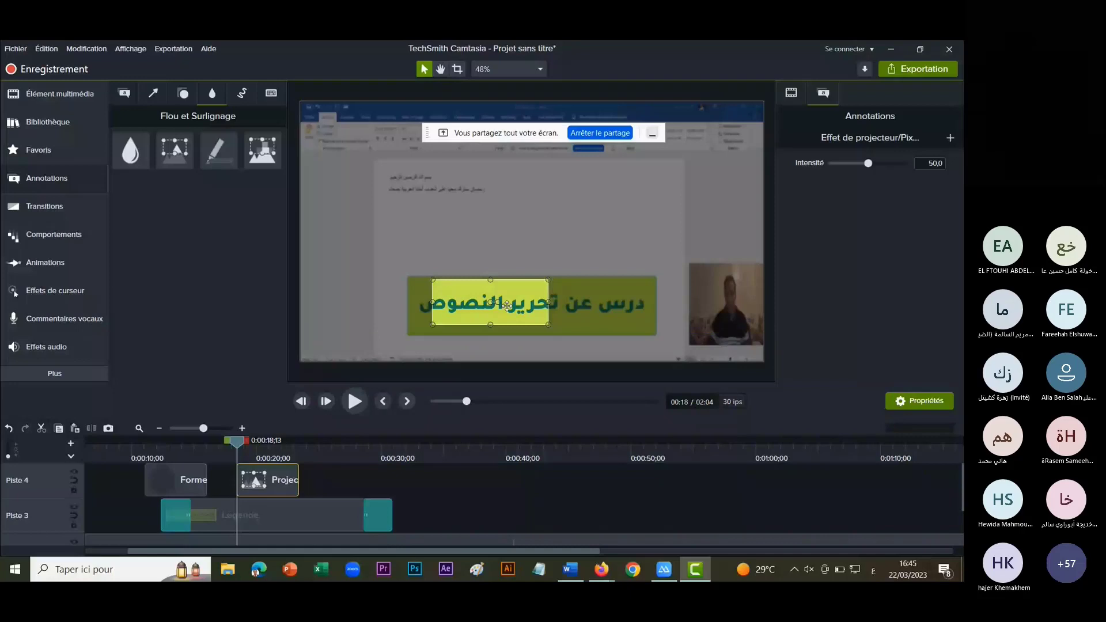
drag(507, 306, 557, 308)
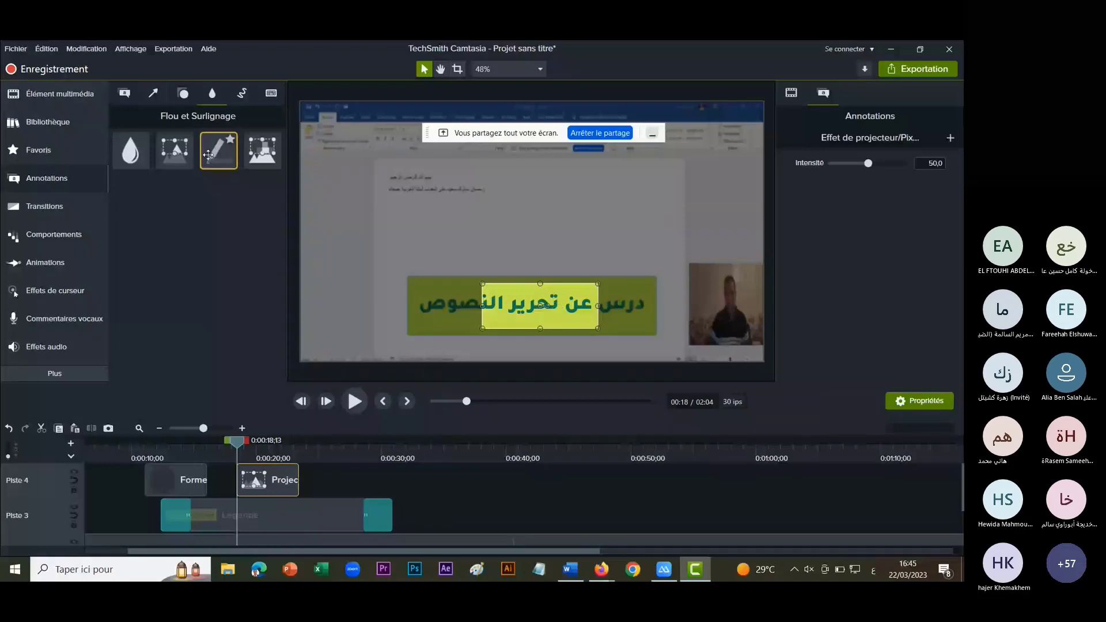
key(Delete)
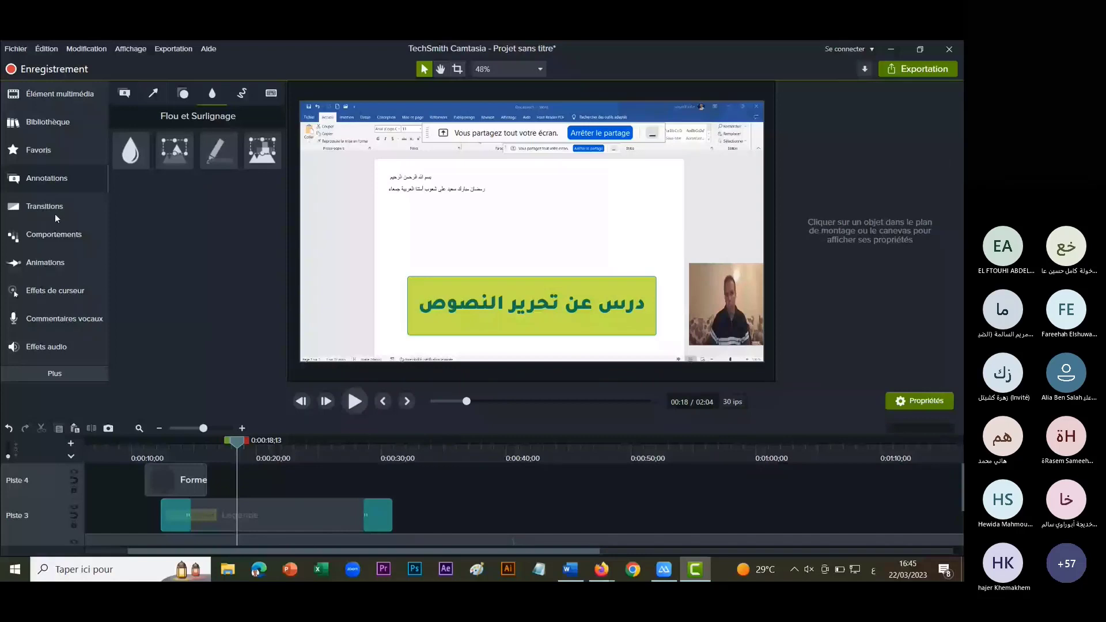
Zoom to 440% on the two Arabic text lines at 0:00:18;13 and scale back to fit at 0:00:19;00.
click(45, 262)
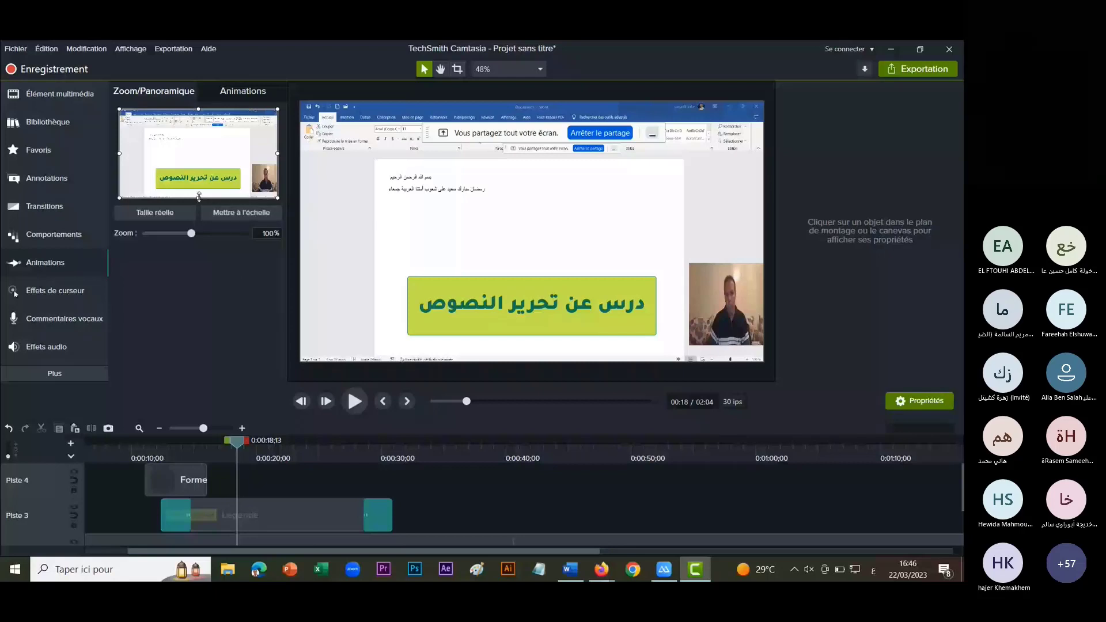
drag(278, 109, 242, 128)
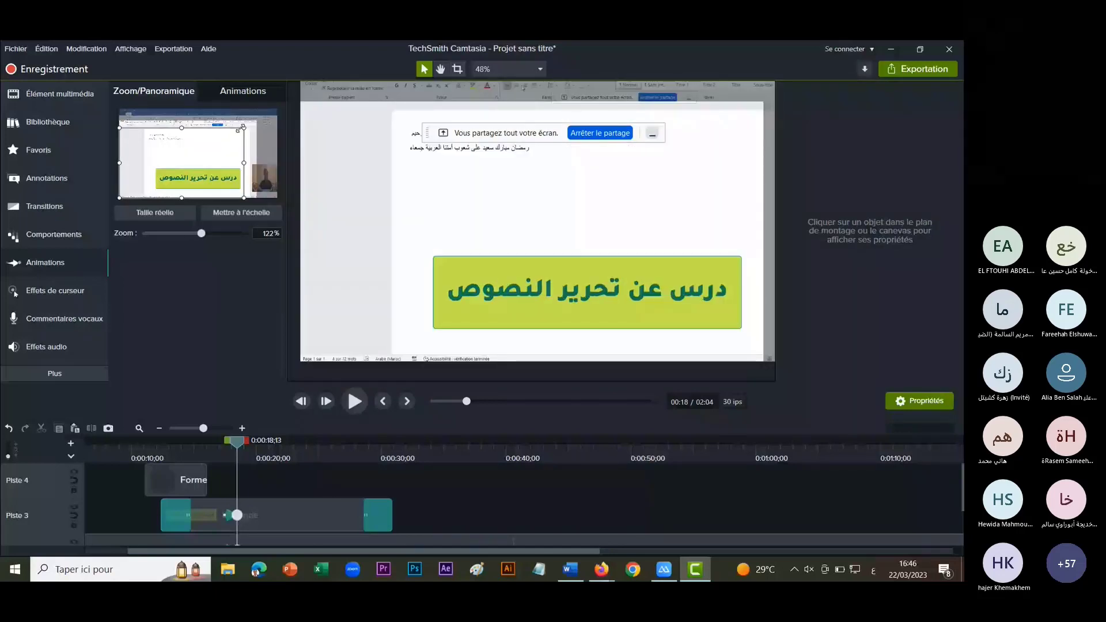
drag(243, 128, 186, 147)
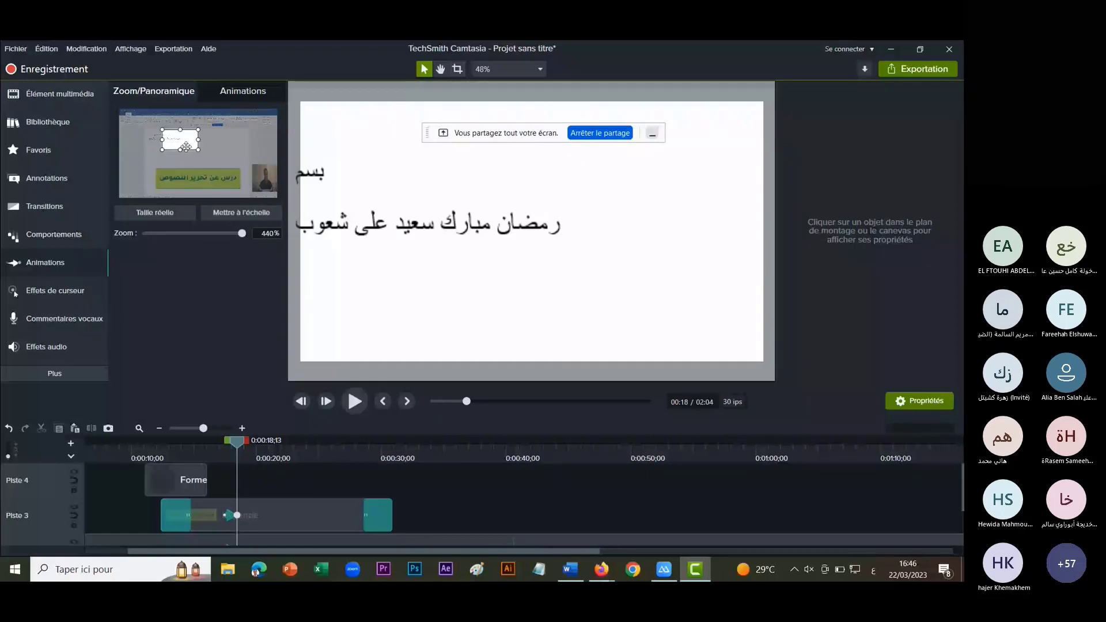
drag(186, 148, 172, 148)
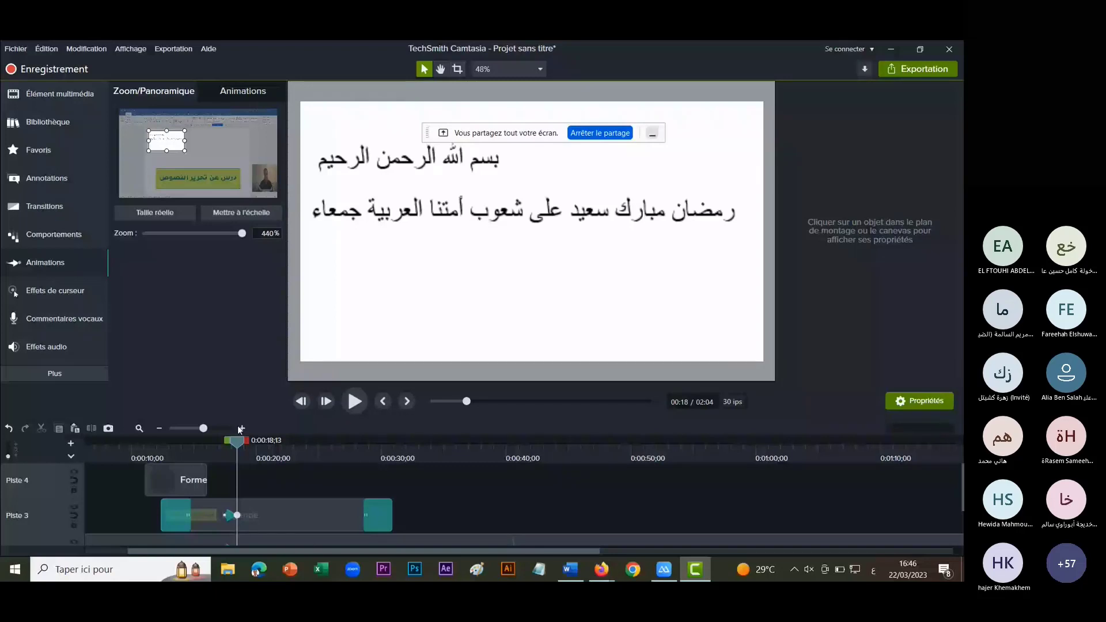
click(241, 212)
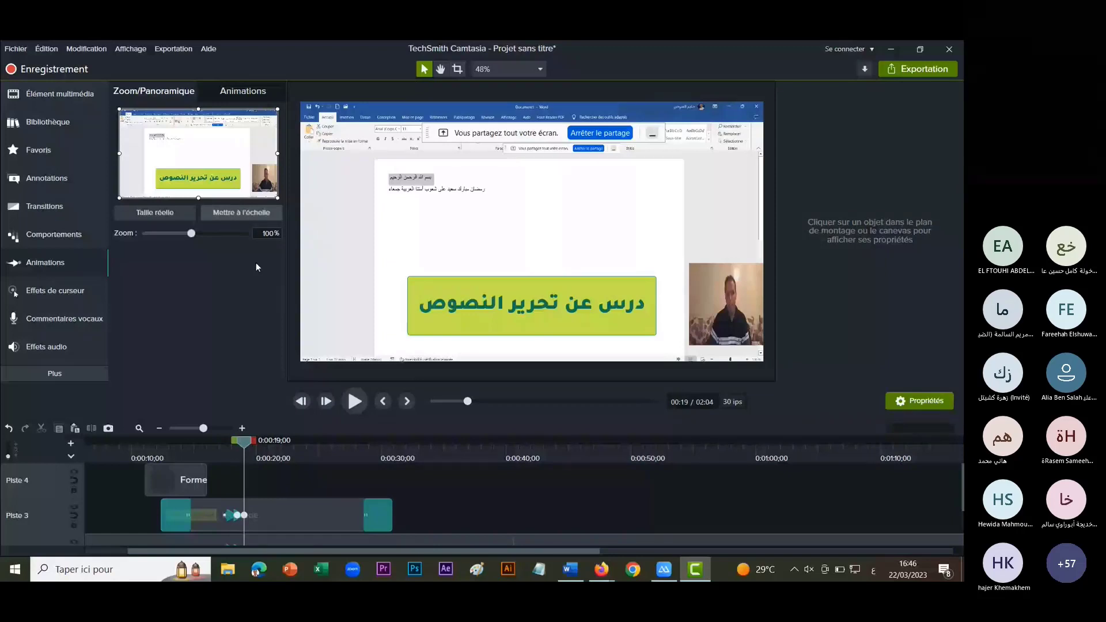
click(353, 401)
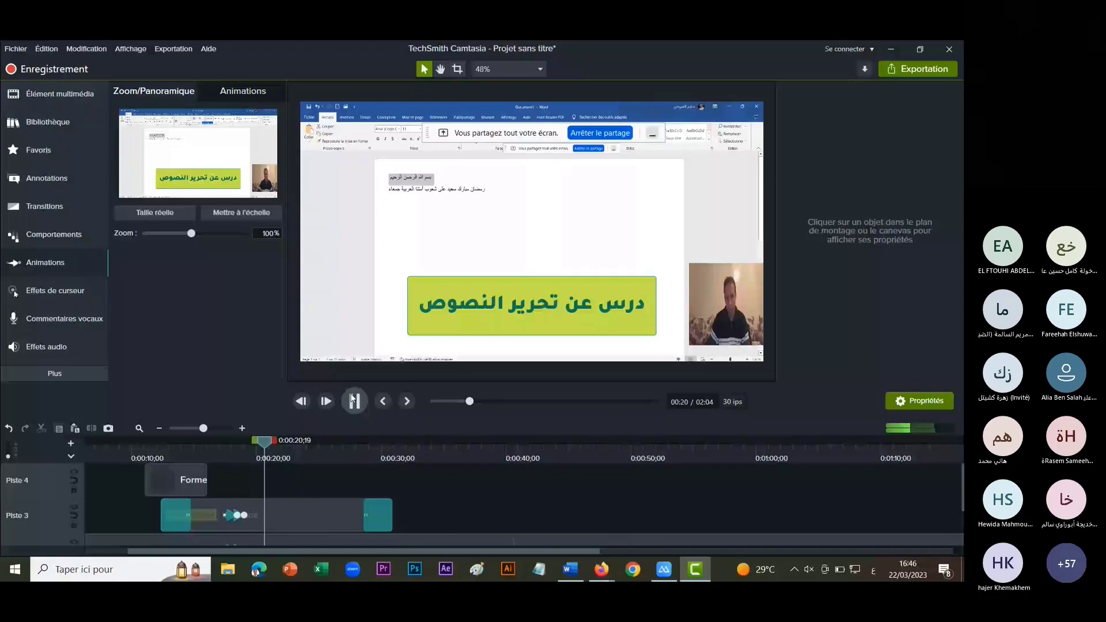
On the track 3 callout, move the zoom-in animation earlier and the zoom-out animation further along to space them apart.
click(218, 520)
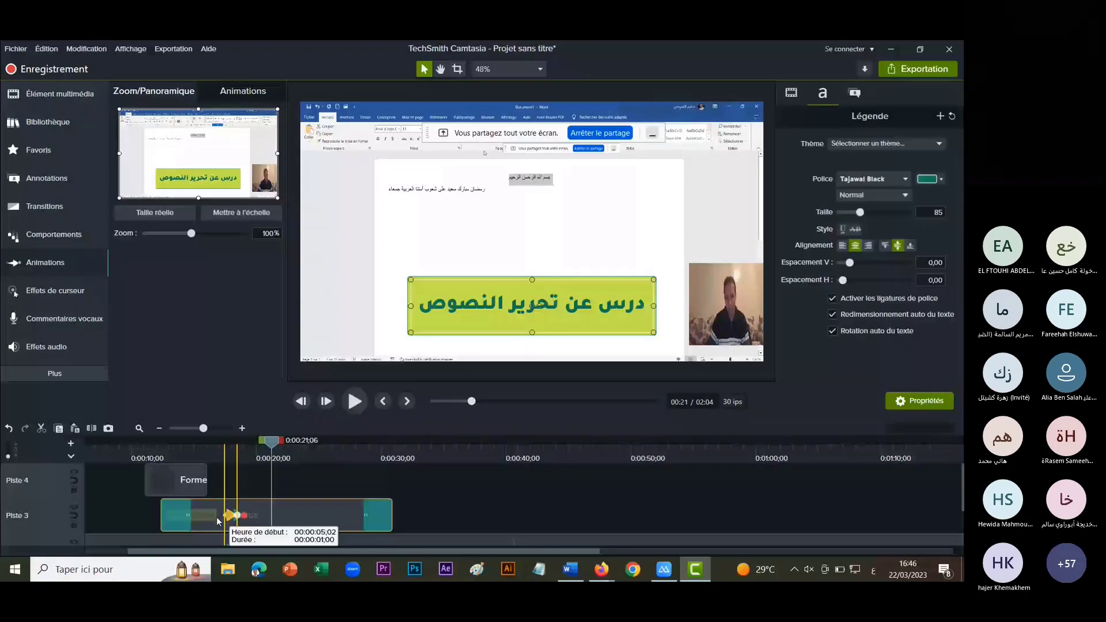
click(227, 523)
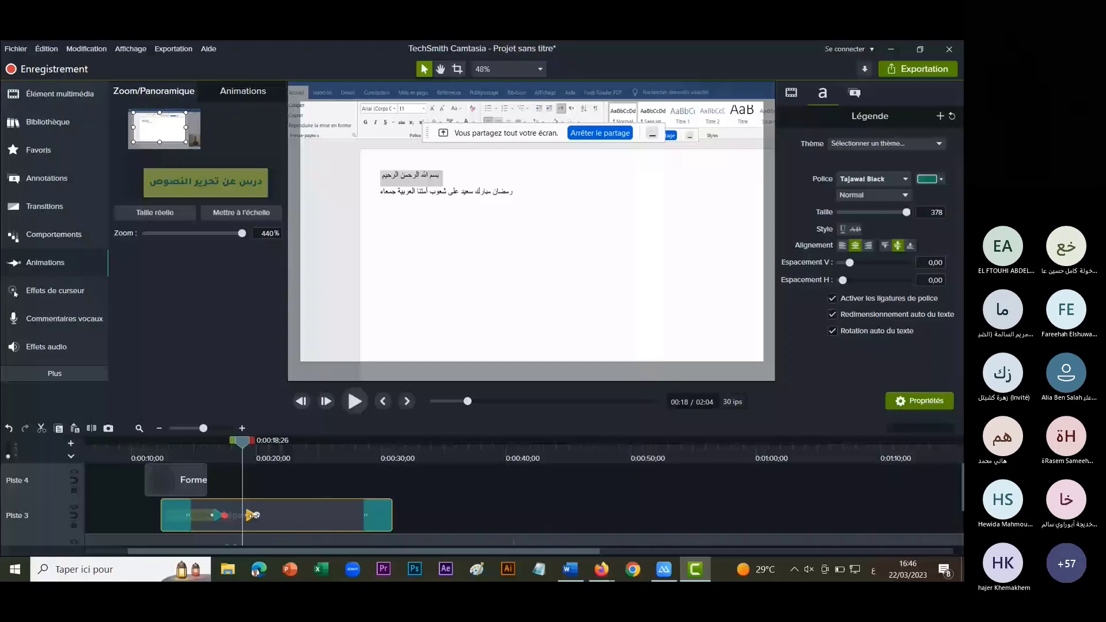
Lengthen the zoom-in and zoom-out animations on the track 3 callout and play the sequence back up to 0:00:24;02.
drag(253, 515, 184, 518)
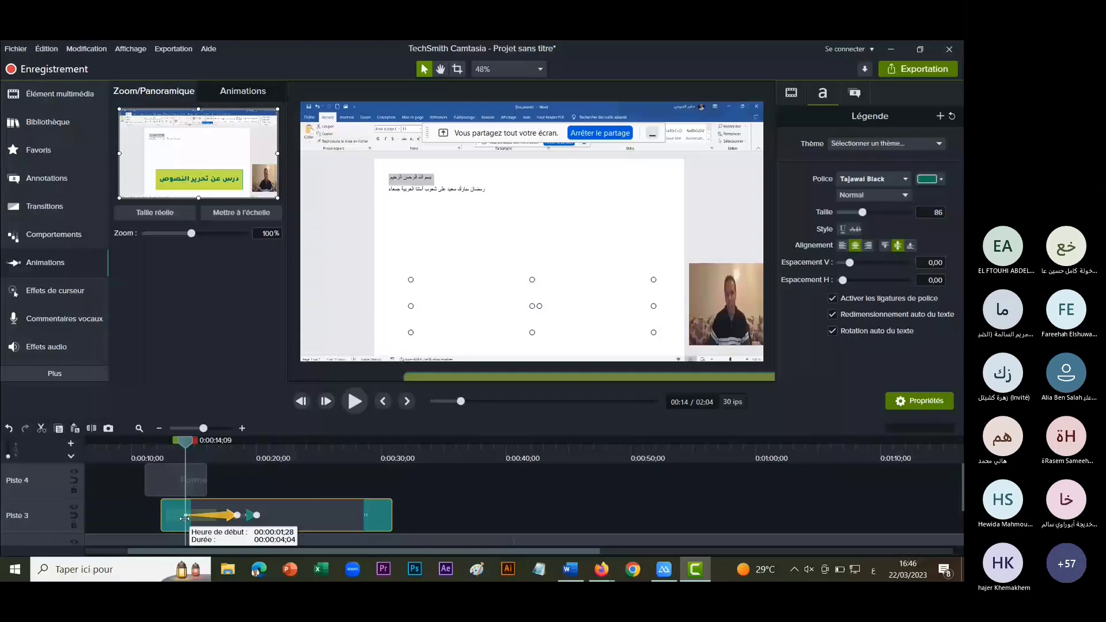
click(201, 449)
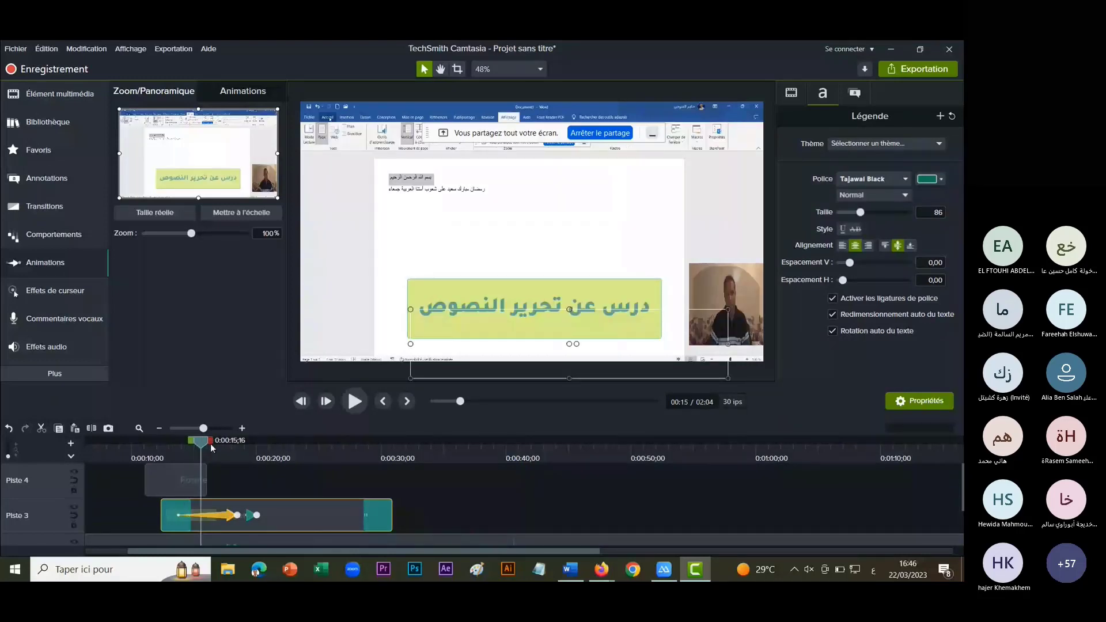
click(278, 449)
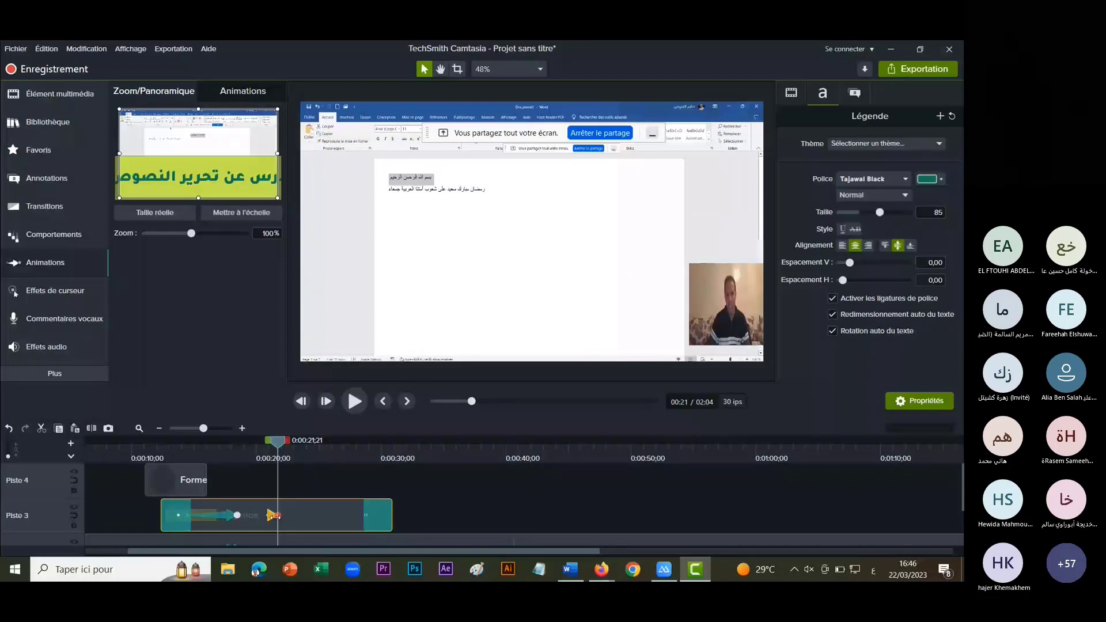
click(162, 441)
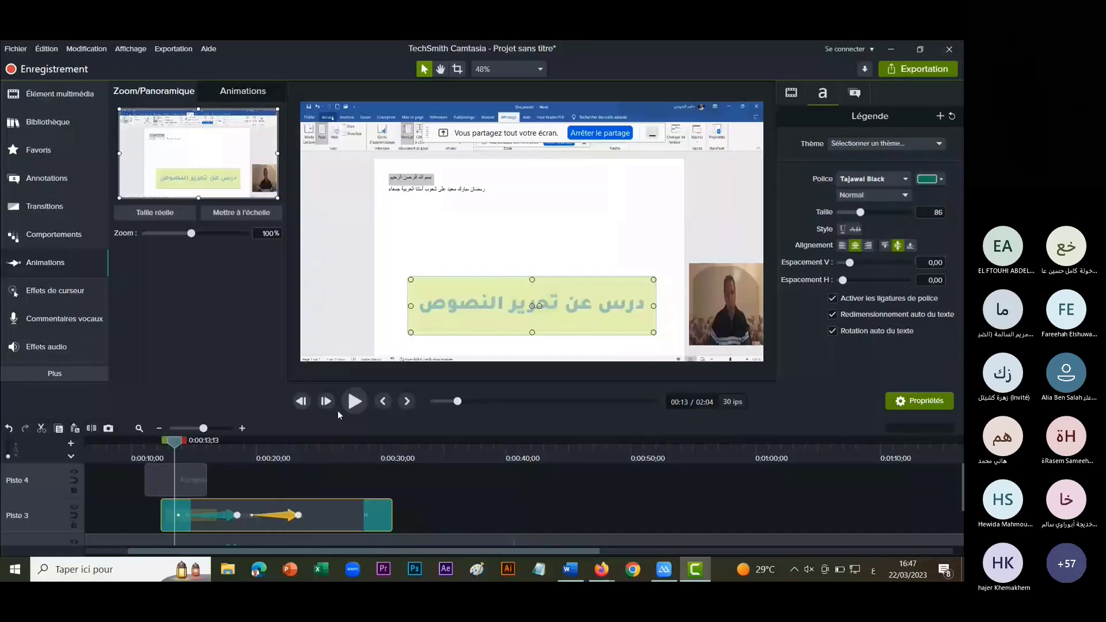
scroll(346, 501, down, 2)
click(354, 402)
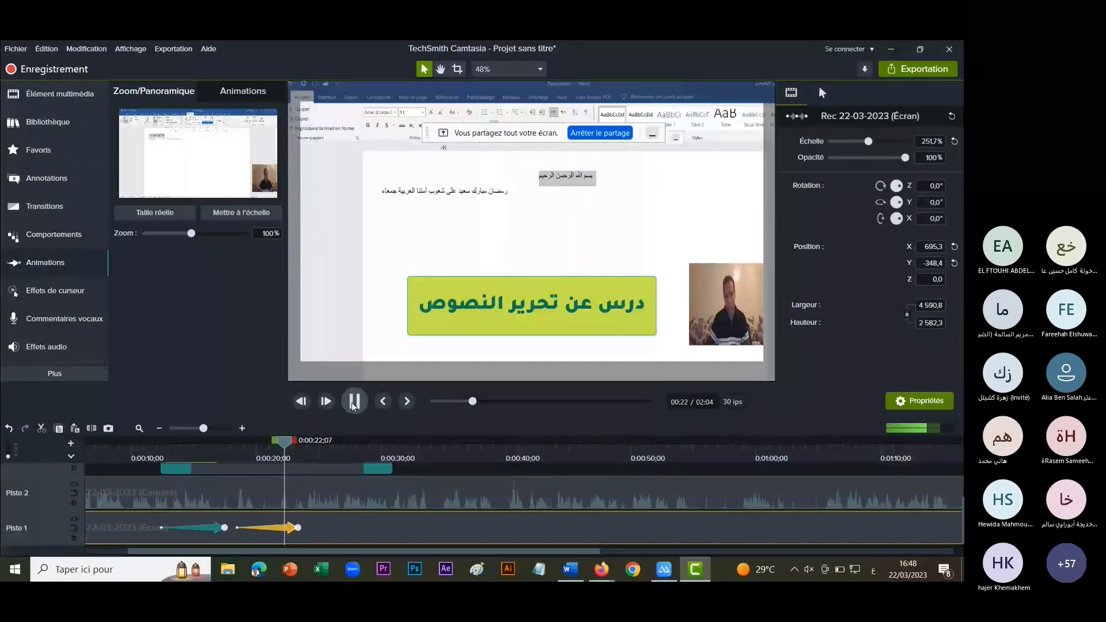
click(355, 402)
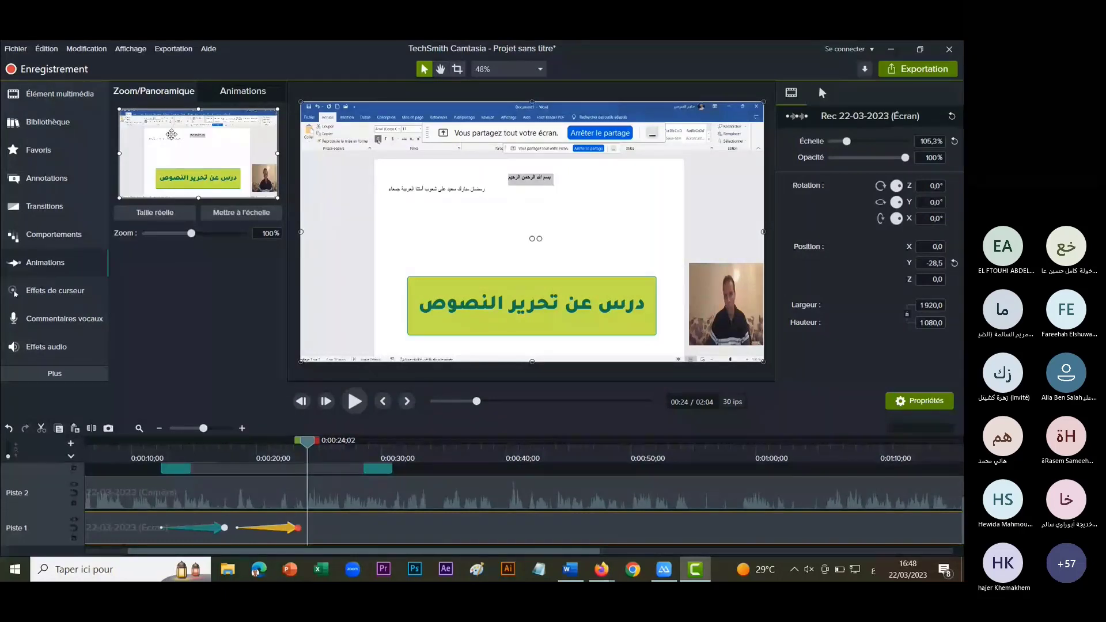
Look at the available cursor effects and the voice narration settings.
click(71, 299)
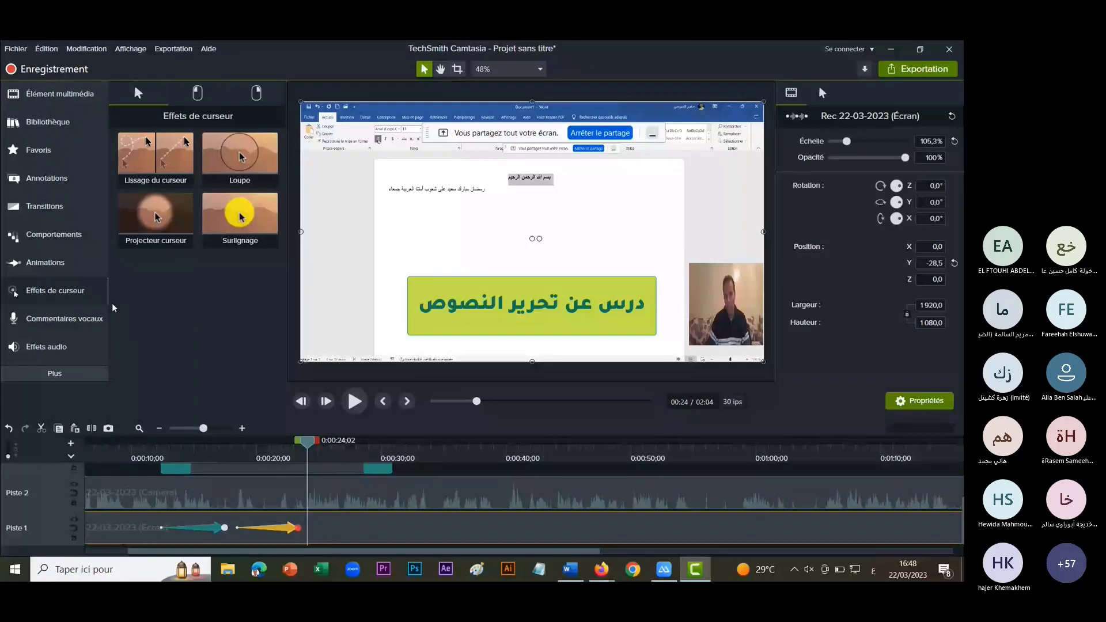
click(92, 319)
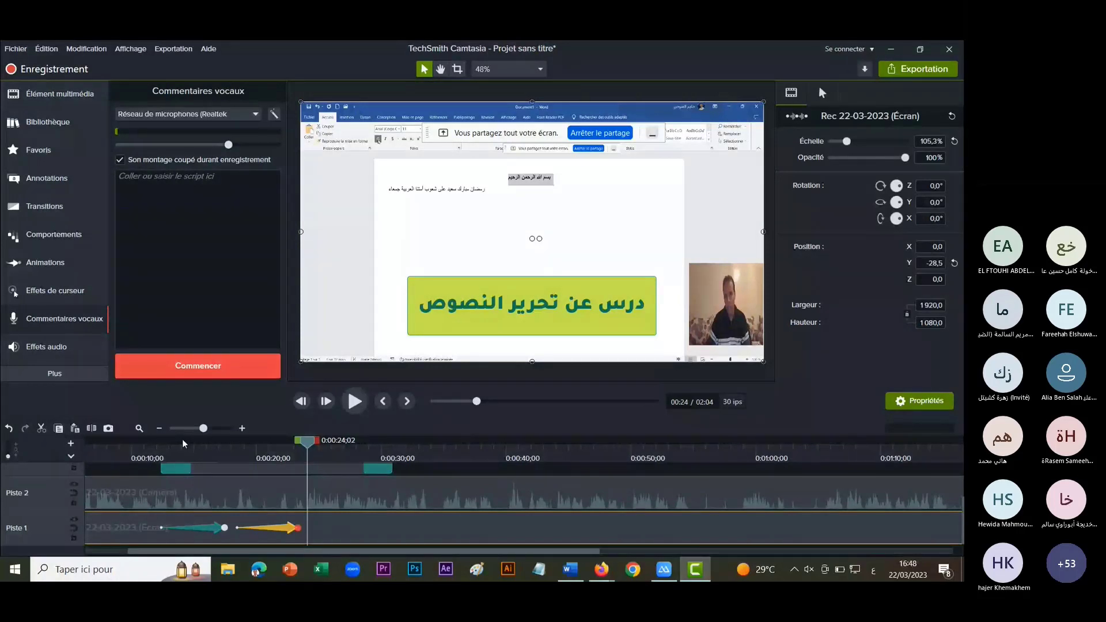
Delete the title callout from track 3, and try deleting the webcam clip from track 2 before restoring it.
click(260, 472)
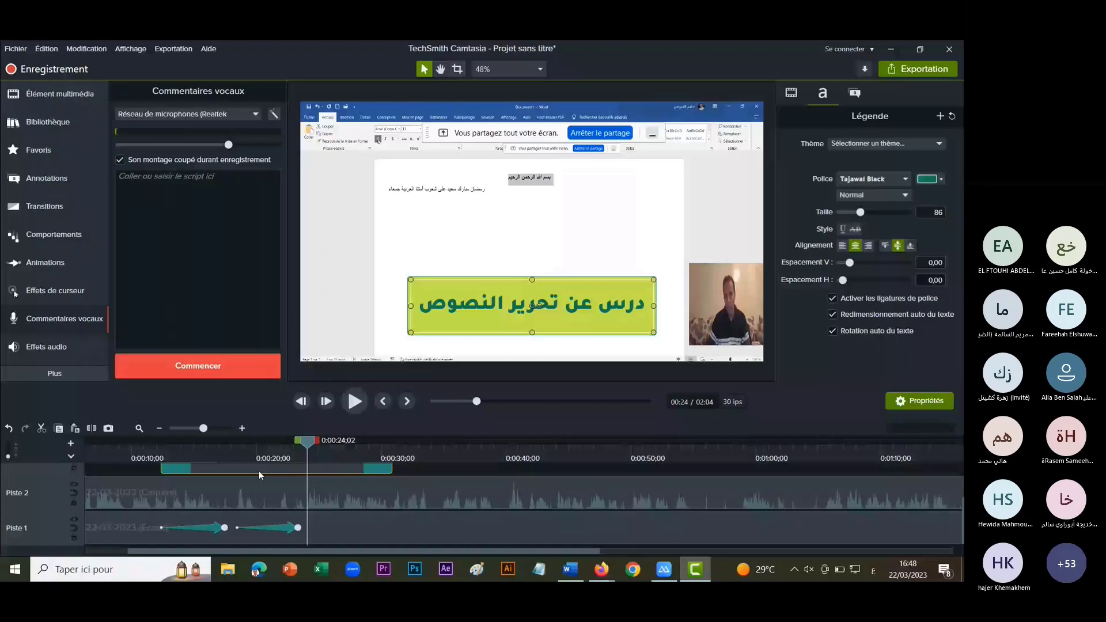
key(Delete)
click(261, 489)
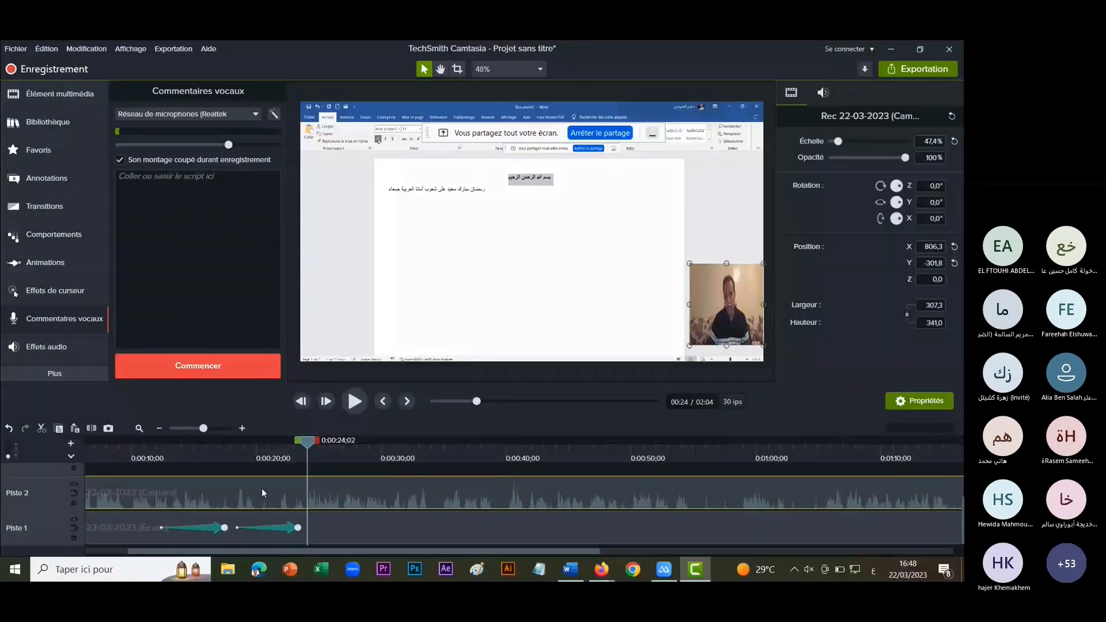
key(Delete)
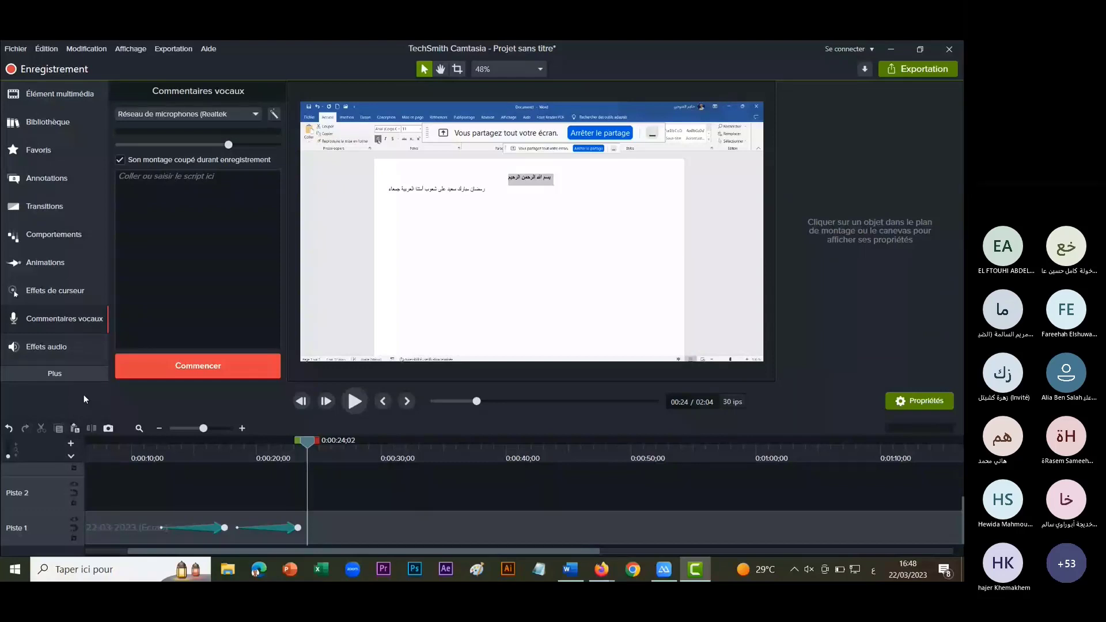
key(ctrl+z)
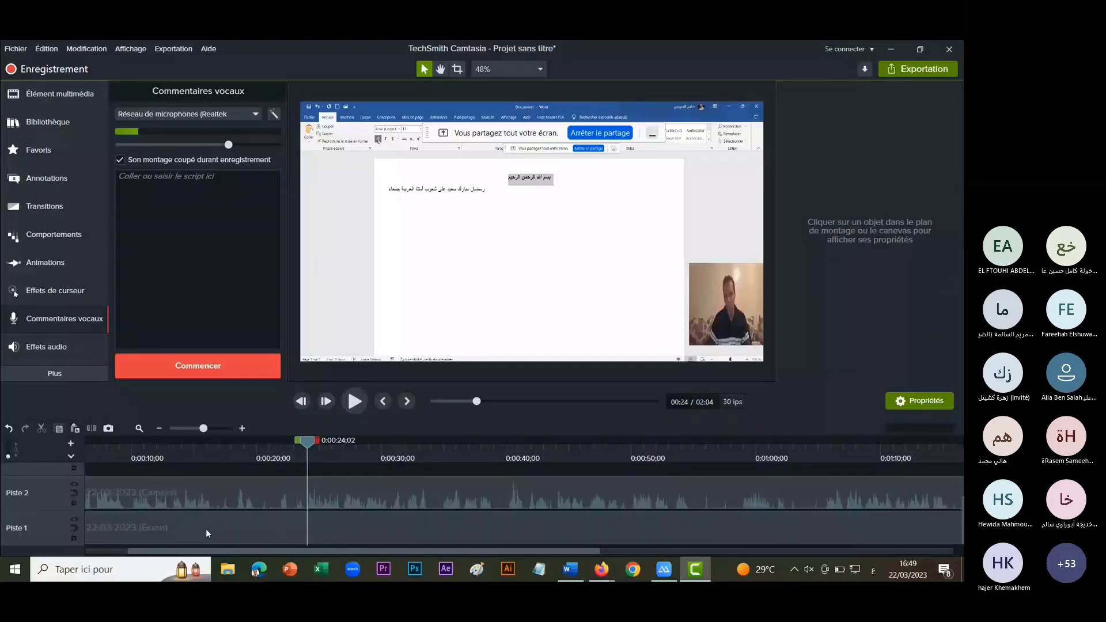
Import the video le-cycle-de-leau from the autres medias folder and place it on track 1 in place of the recording.
click(29, 92)
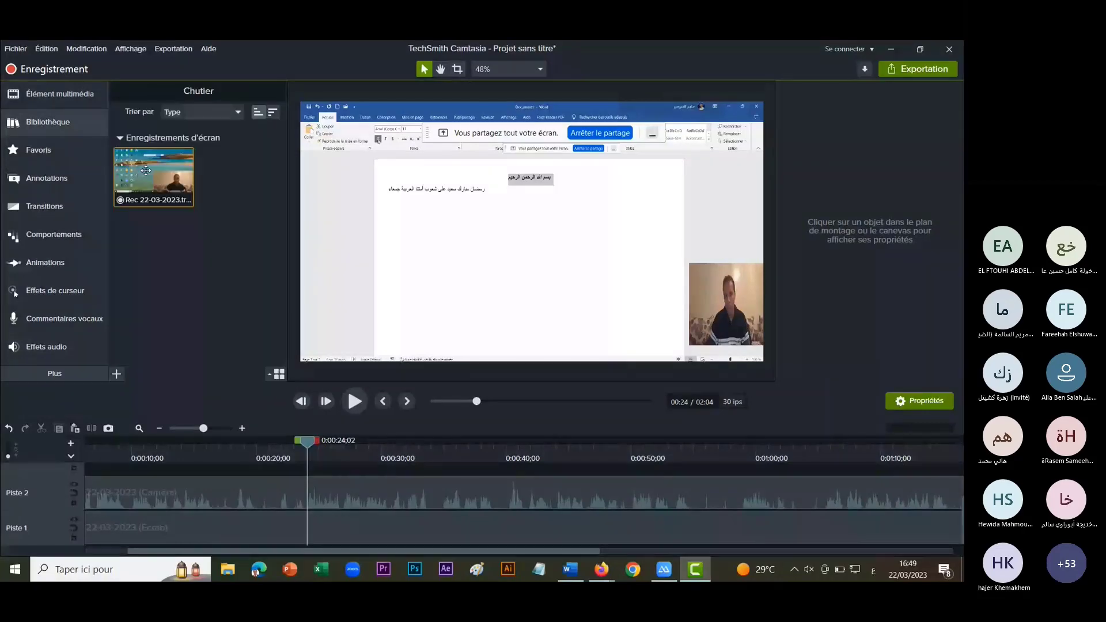
click(115, 376)
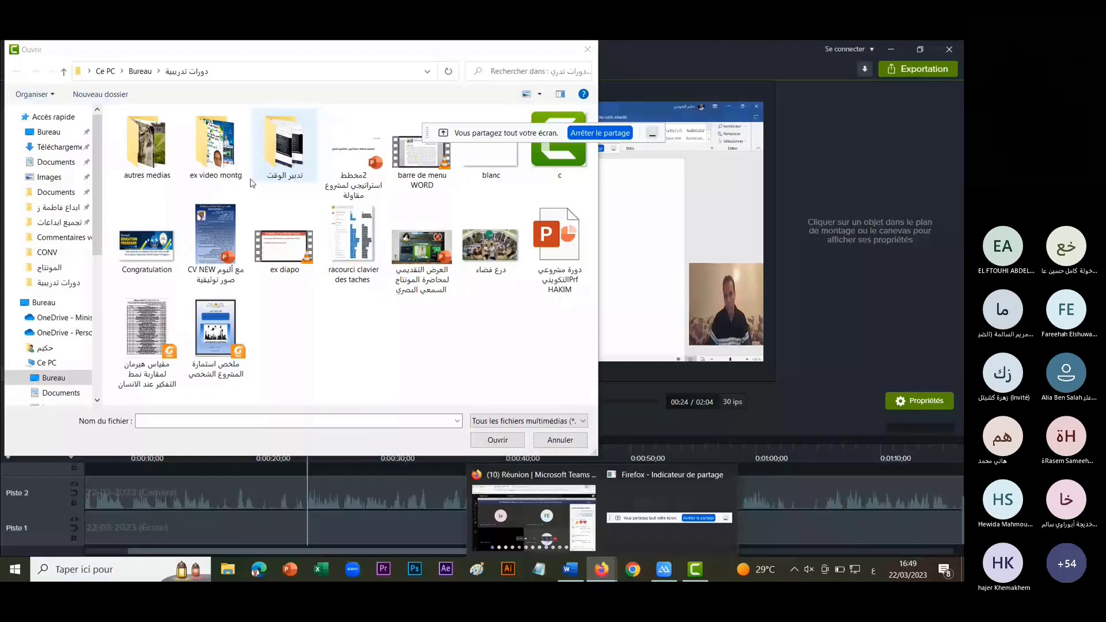
double_click(147, 150)
click(147, 239)
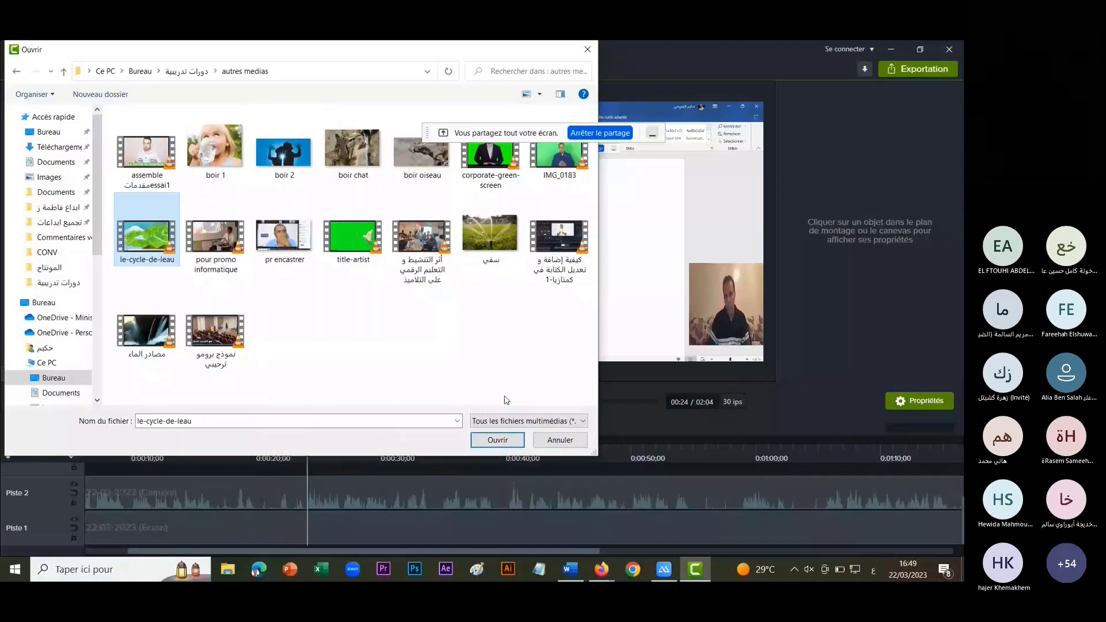
click(497, 440)
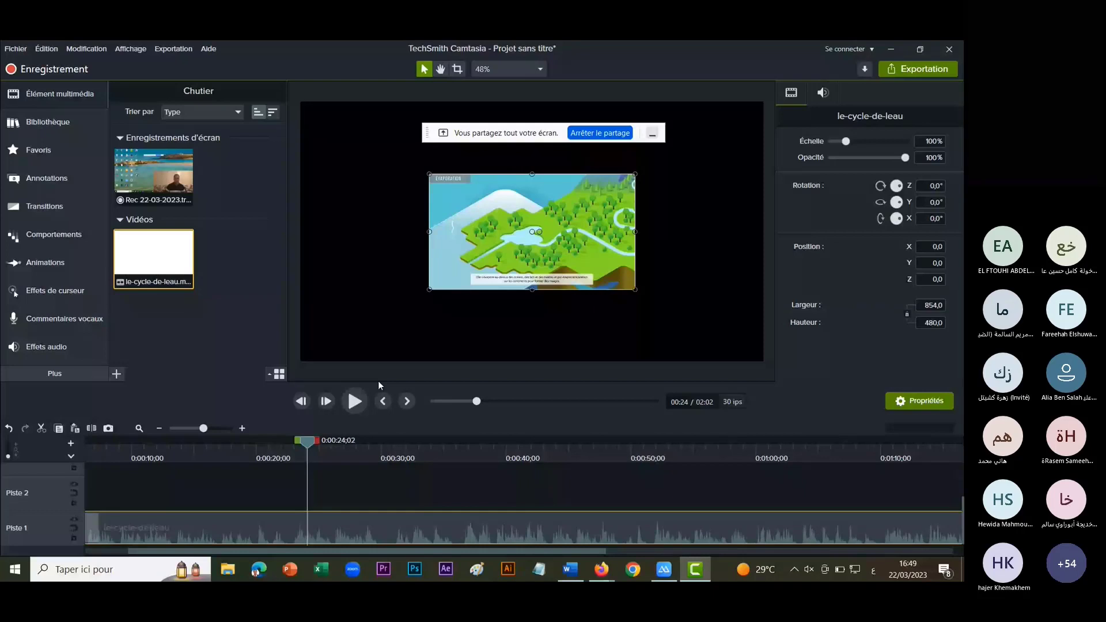
Scale the le-cycle-de-leau video to fit the canvas and preview it up to 0:00:13;19.
right_click(504, 235)
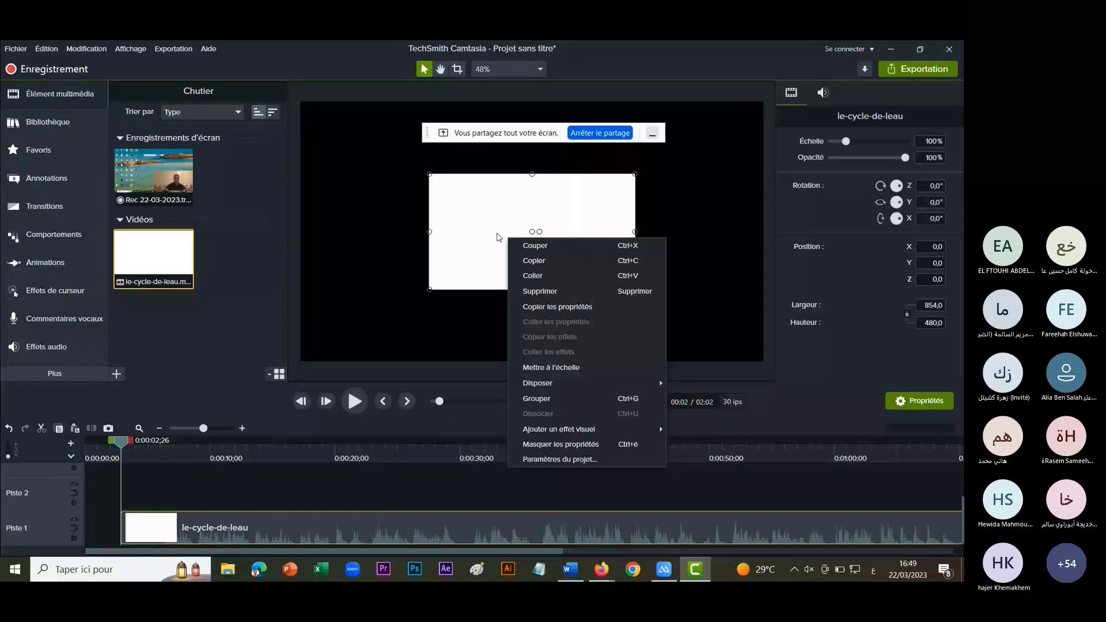
click(497, 233)
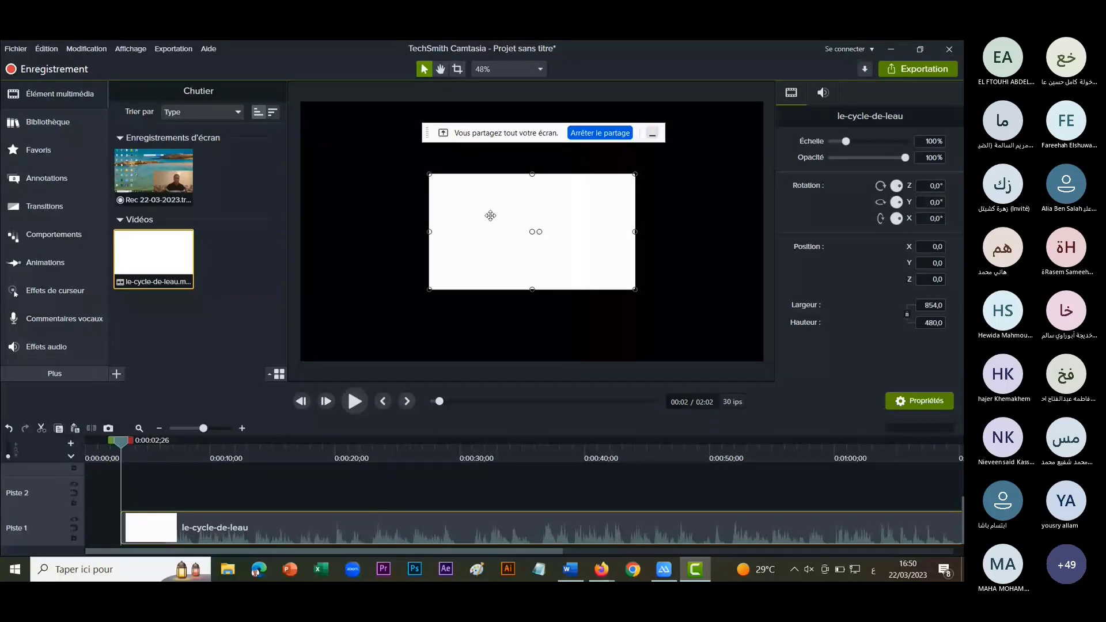
right_click(491, 218)
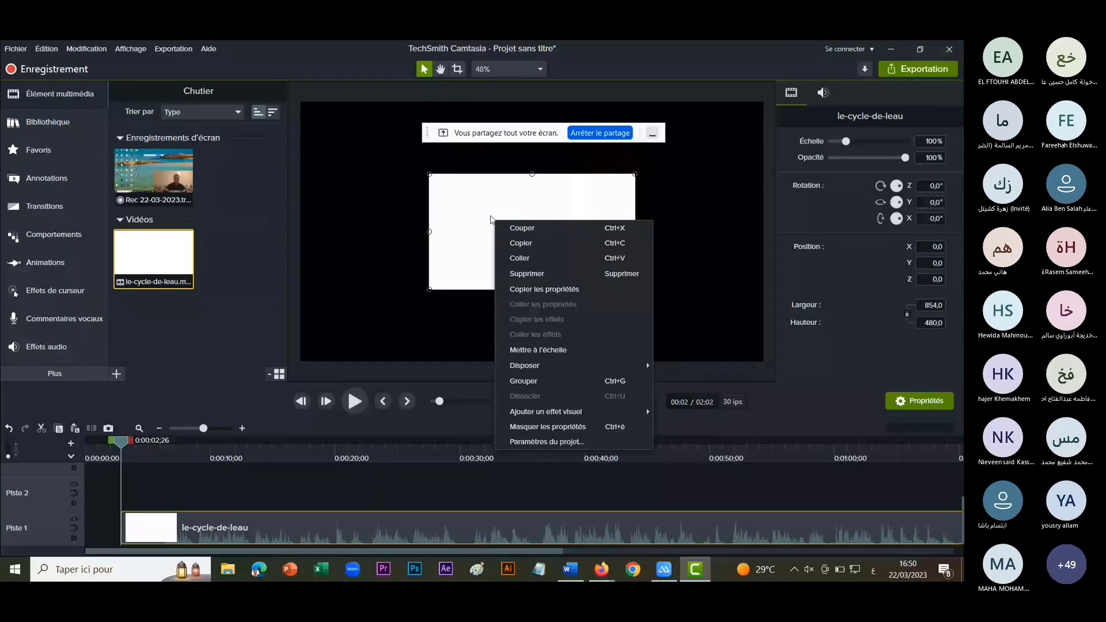
click(545, 350)
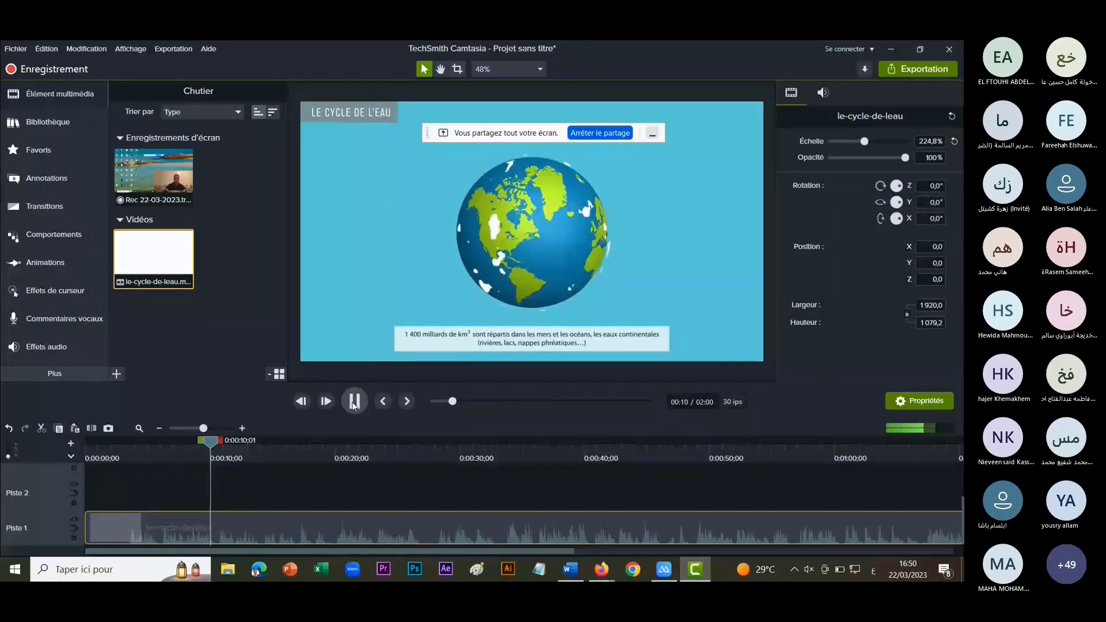
click(354, 402)
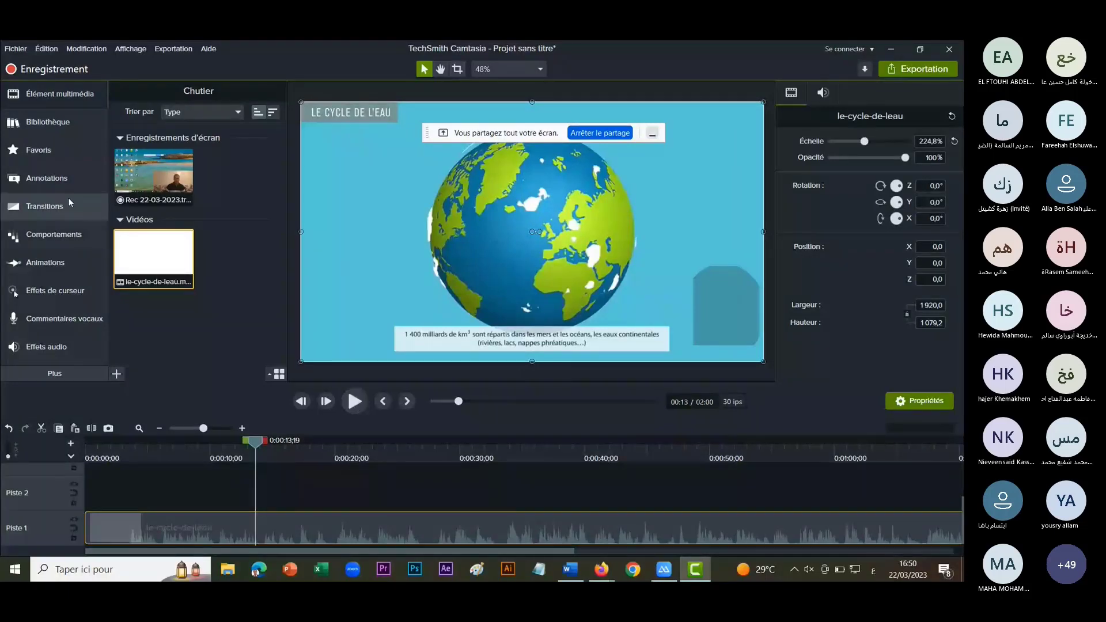
Import the video corporate-green-screen from the autres medias folder and place it at the start of track 2.
click(57, 95)
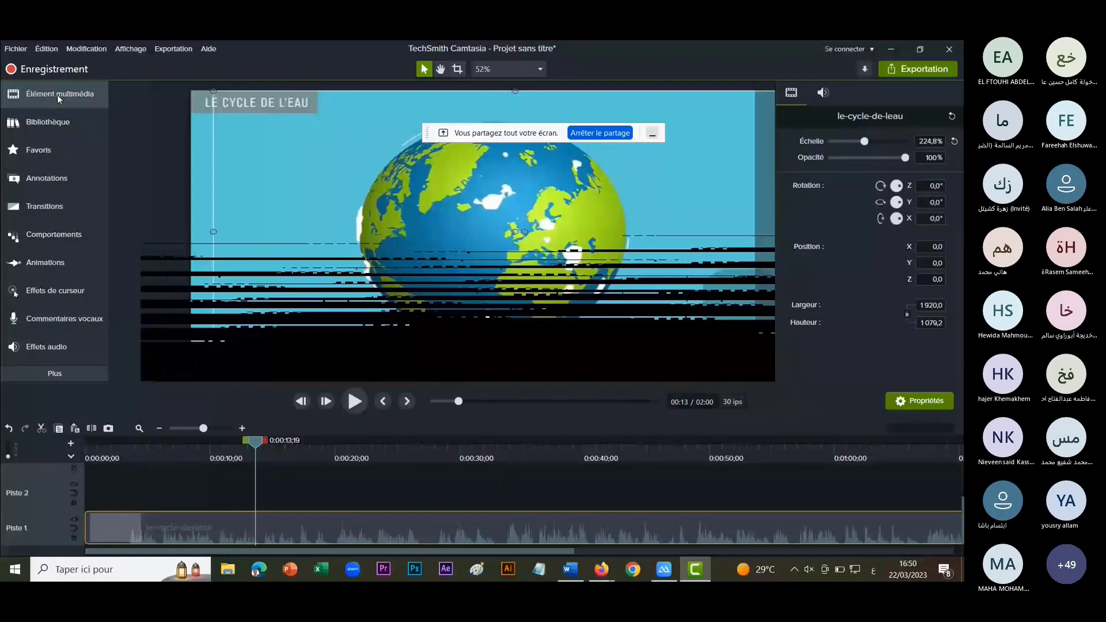
click(57, 95)
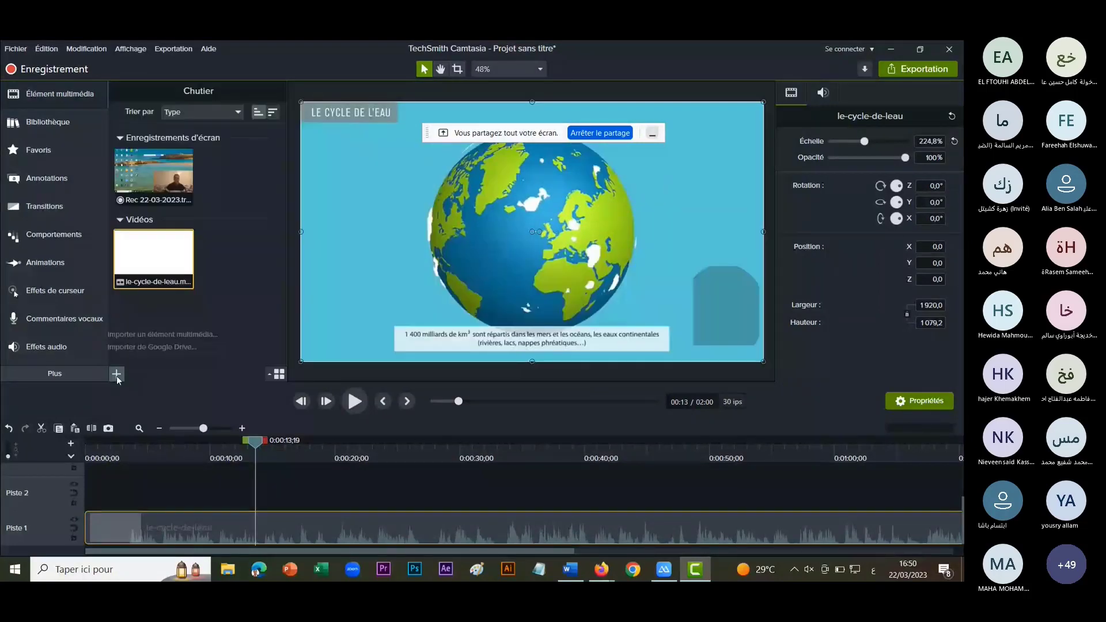
click(143, 333)
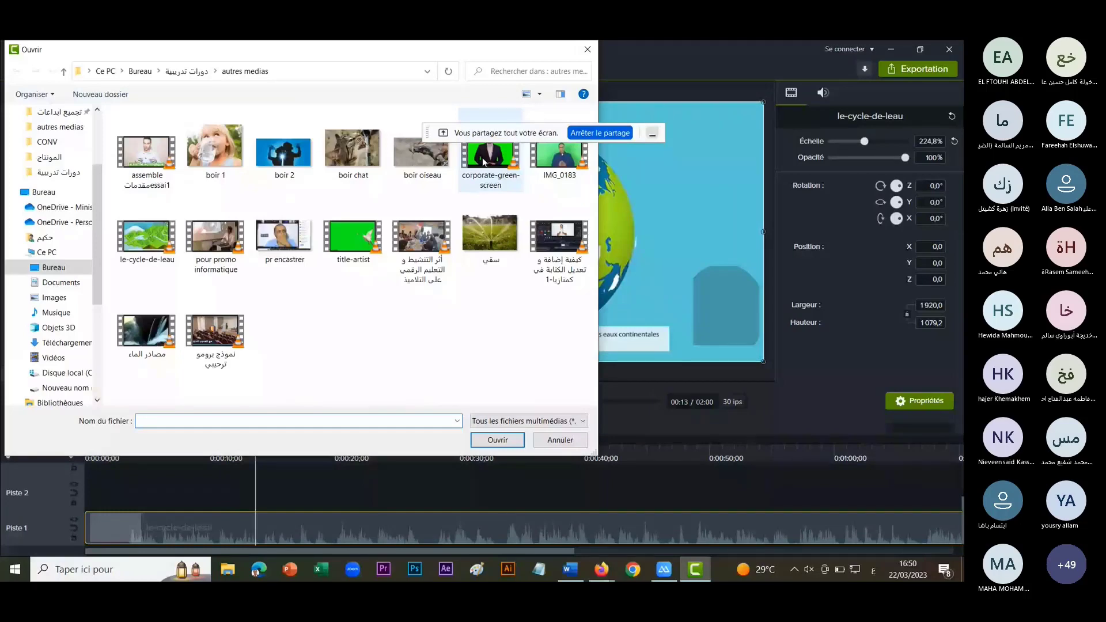
double_click(484, 162)
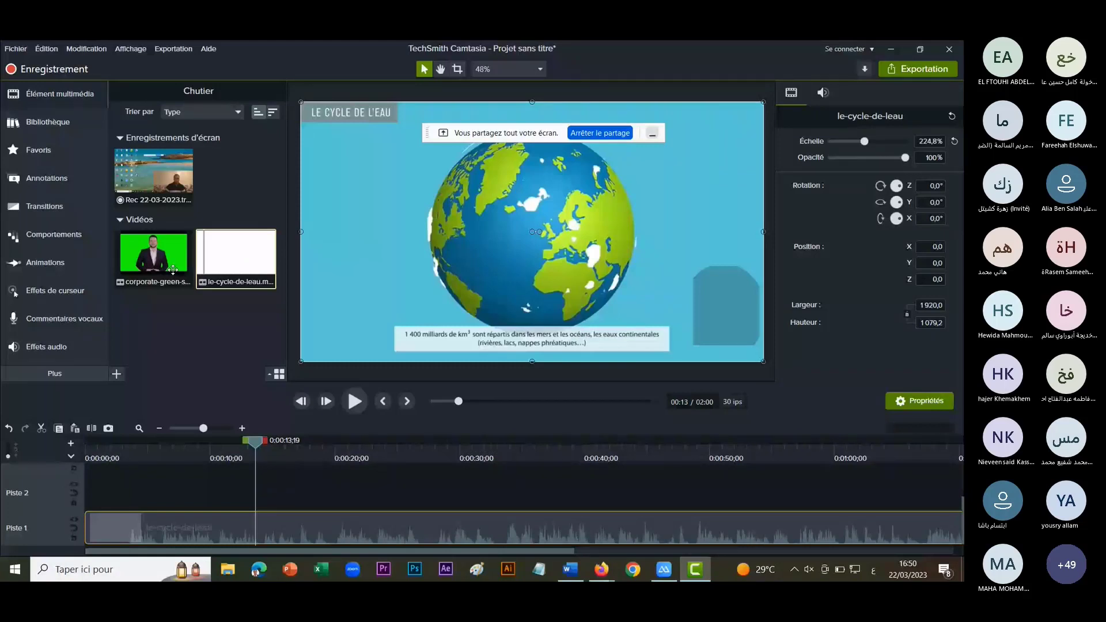
drag(173, 270, 77, 491)
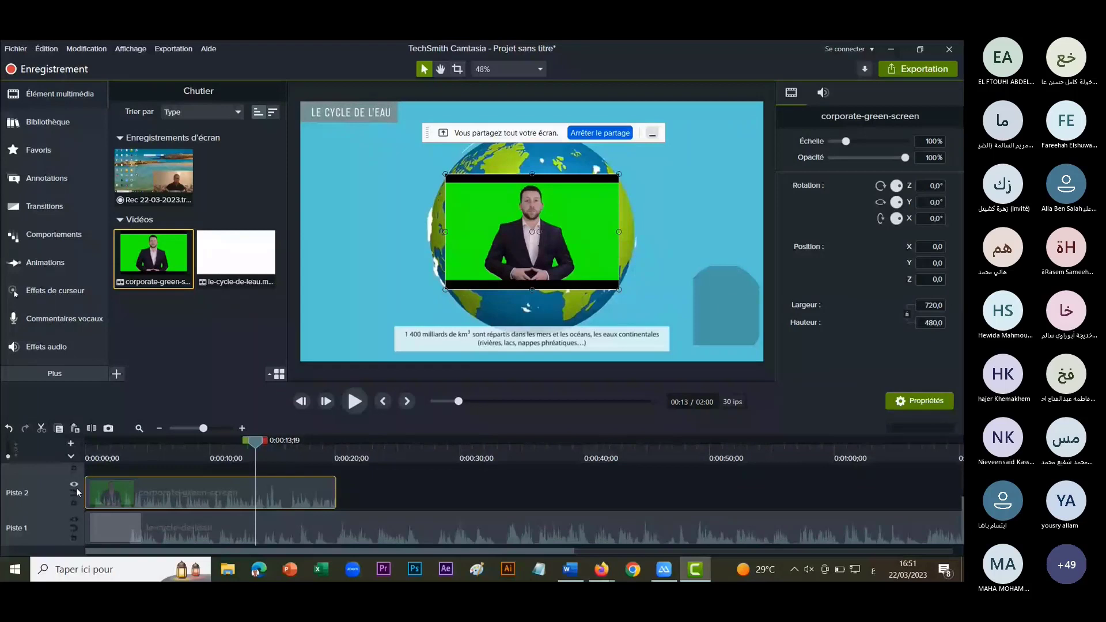
Scale the corporate-green-screen video to fit, and stretch both sides to fill the canvas at 1920 by 1080.
click(171, 537)
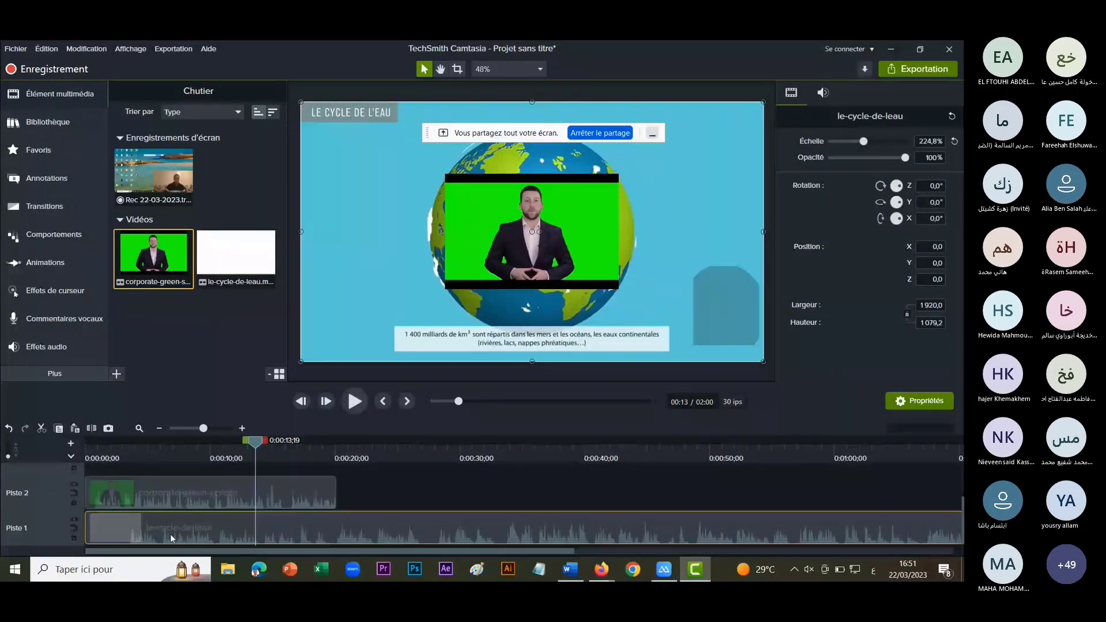
right_click(511, 233)
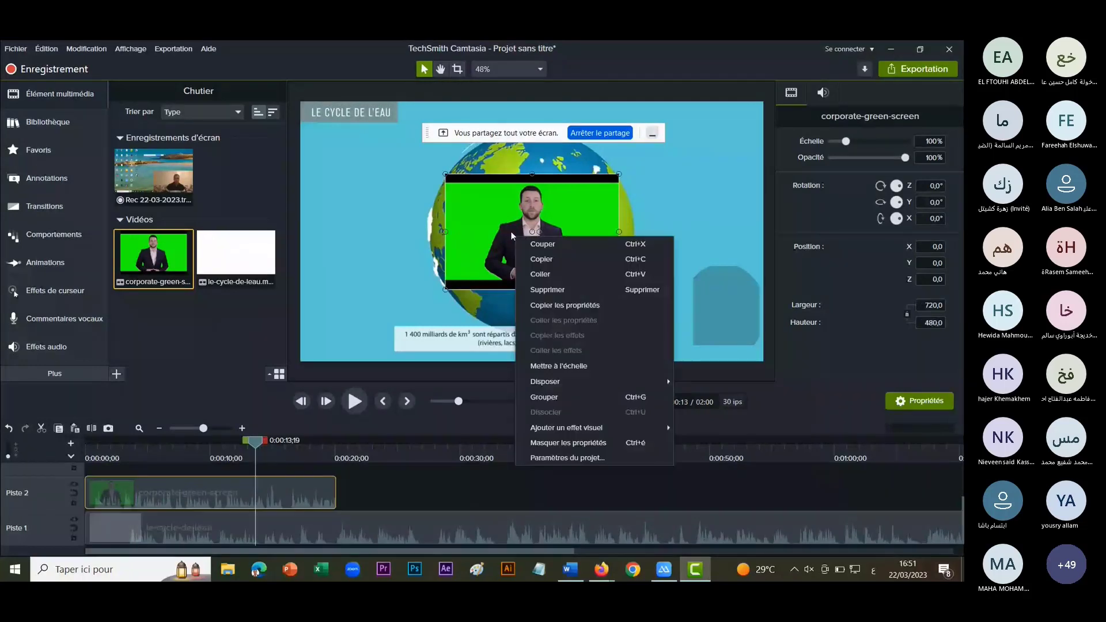
click(558, 366)
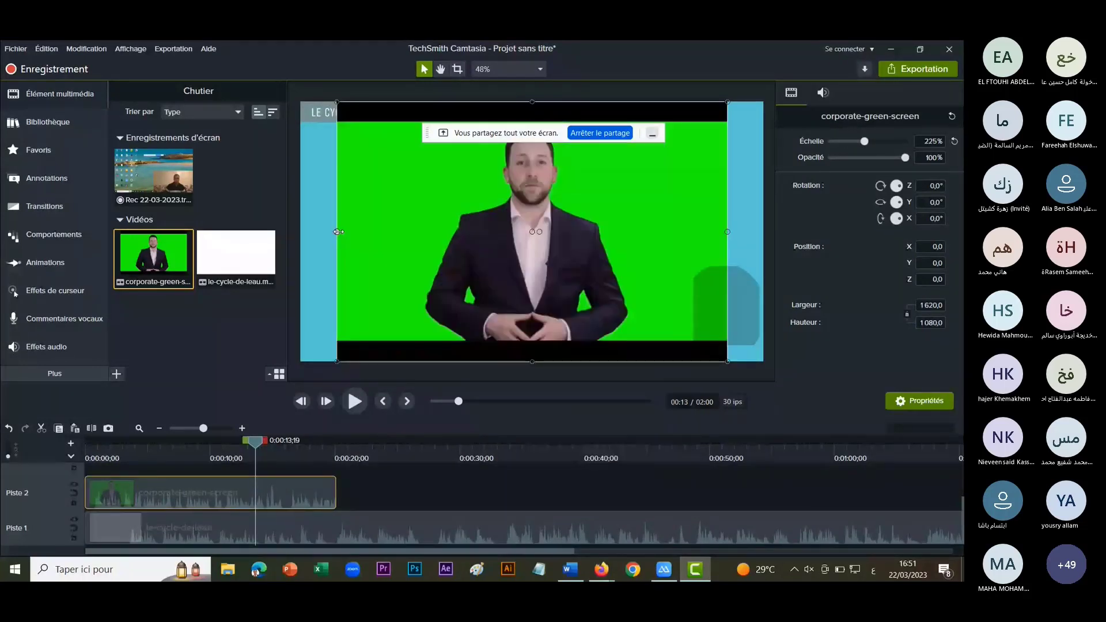
drag(338, 231, 301, 231)
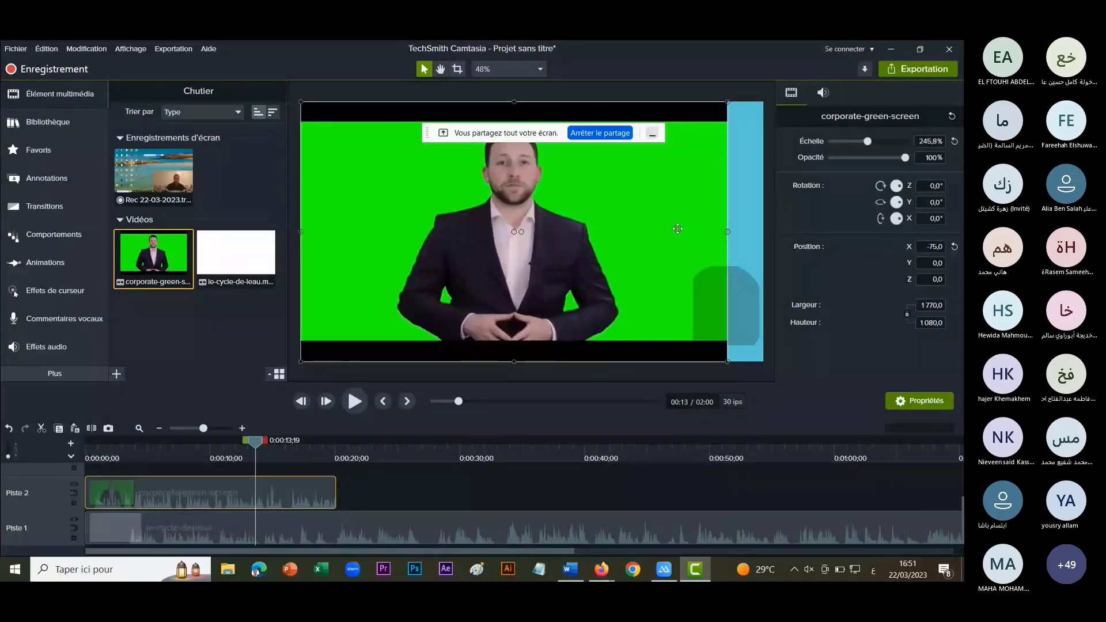
drag(728, 232, 765, 232)
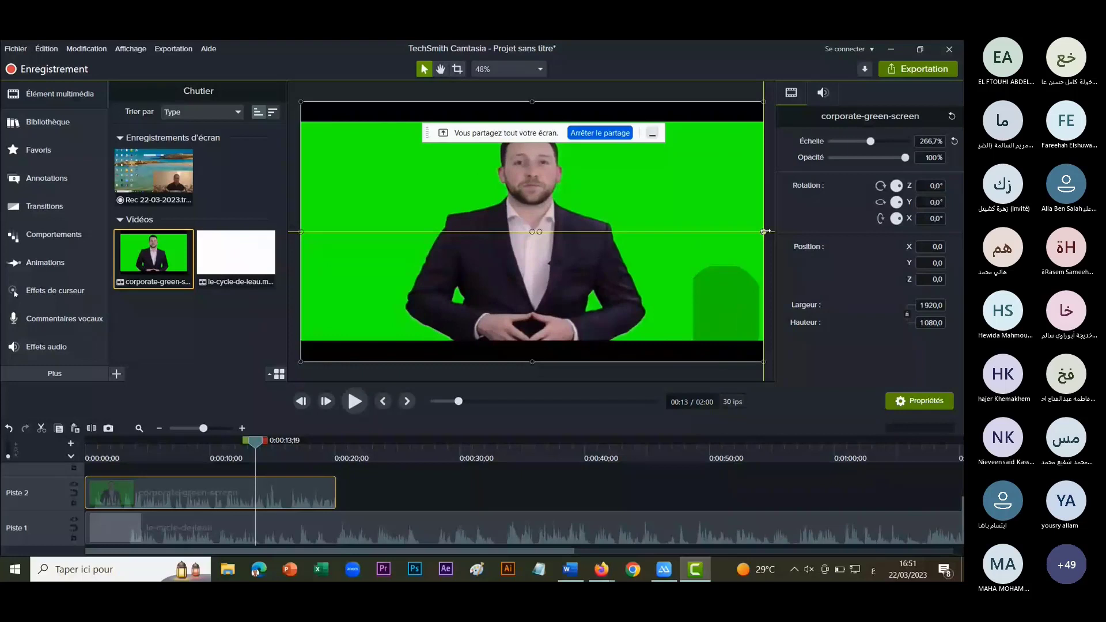
Delete the leftover shape clip from track 4.
scroll(283, 477, up, 2)
click(282, 478)
key(Delete)
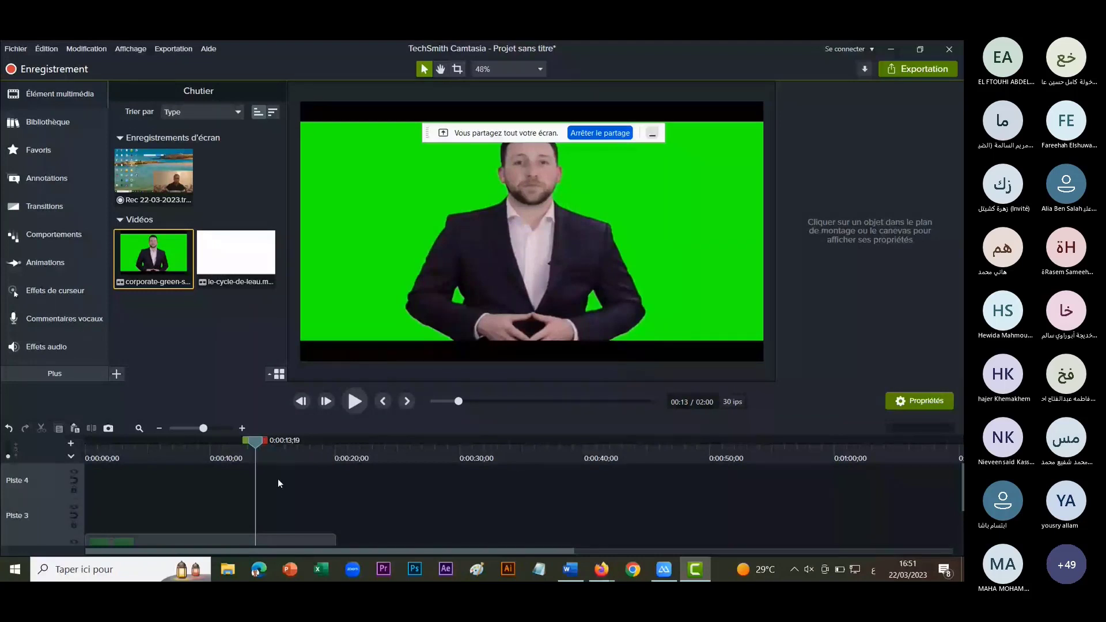
scroll(278, 479, down, 2)
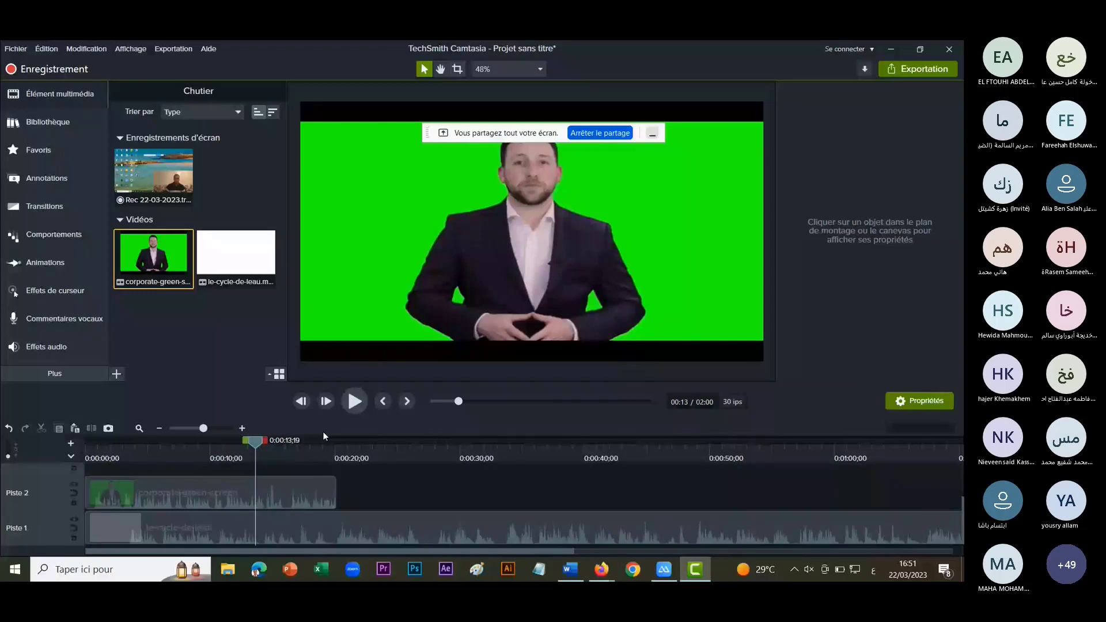
Apply the Suppression couleur visual effect to the corporate-green-screen clip on track 2 from the start of the timeline.
key(Home)
click(33, 206)
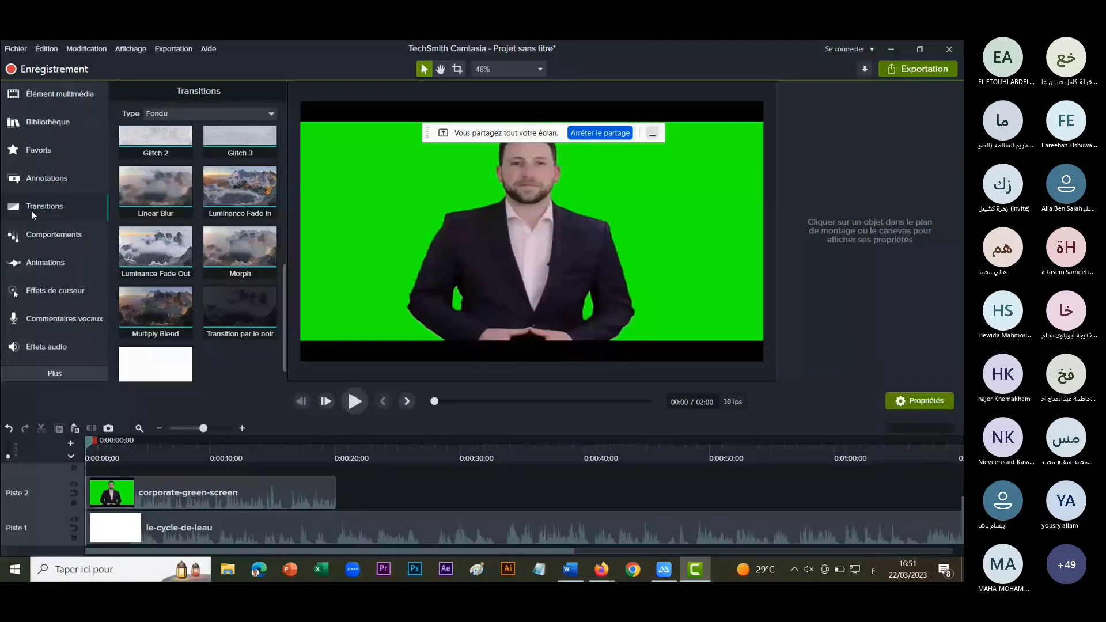
click(43, 372)
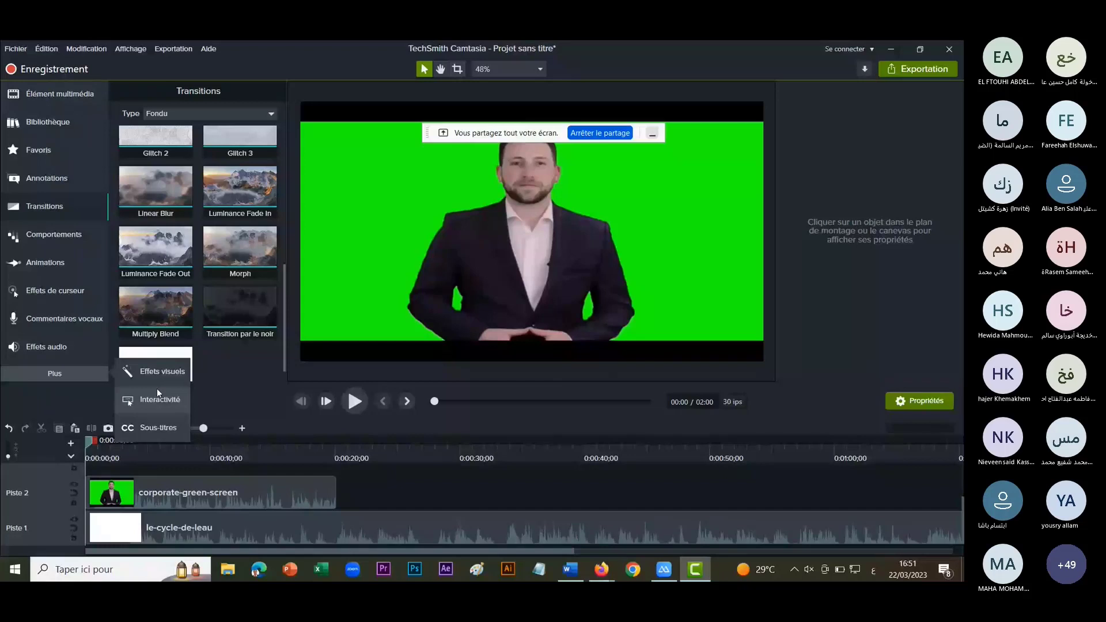
click(162, 372)
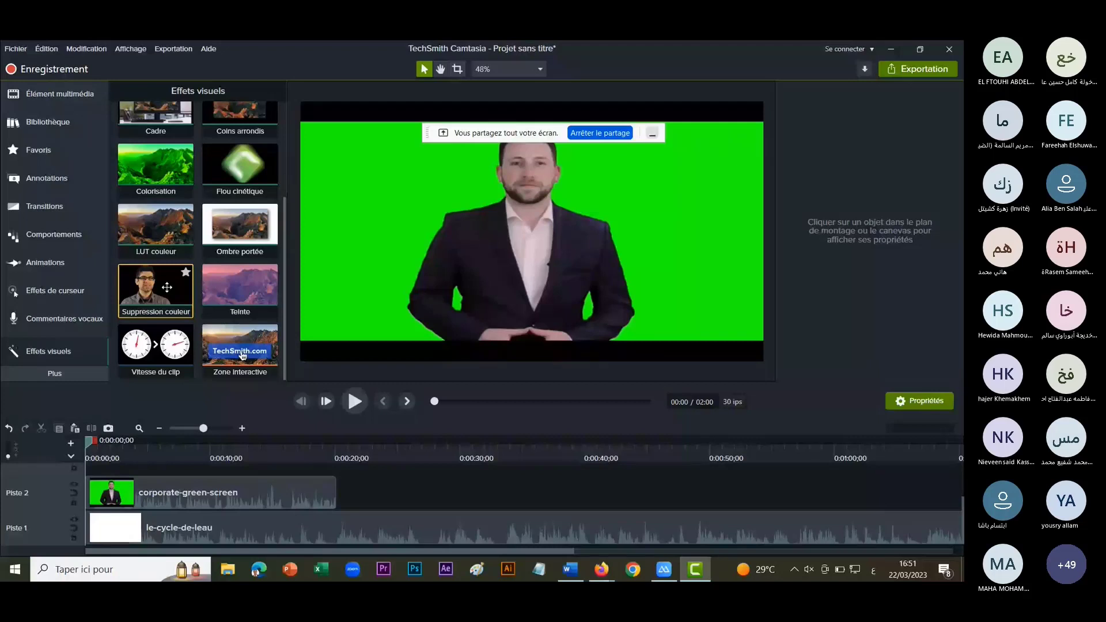
drag(167, 287, 162, 489)
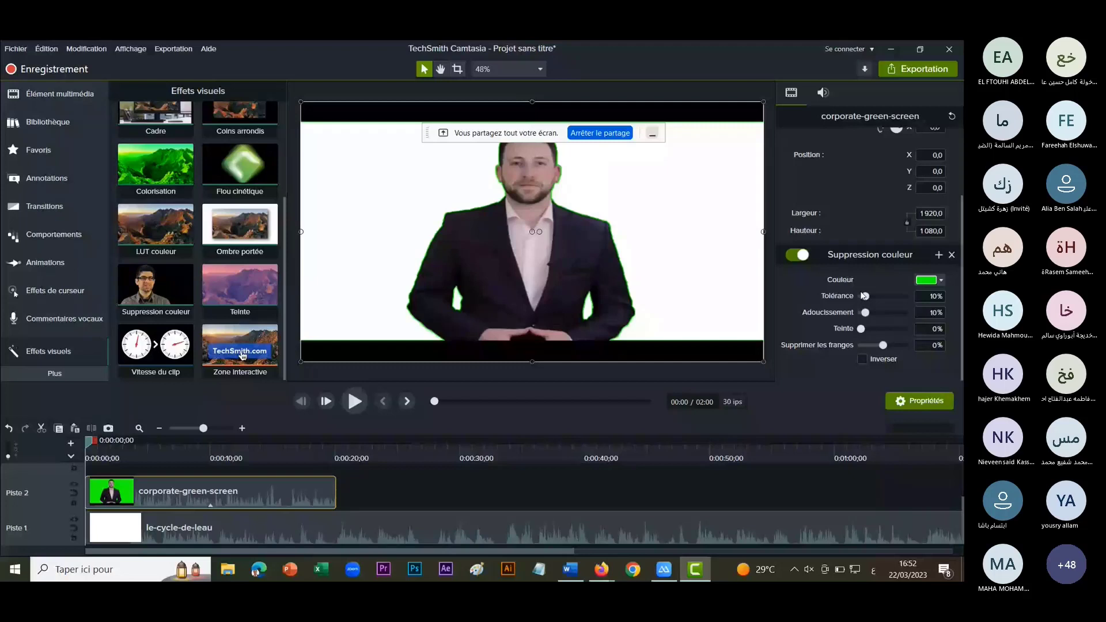
Set the colour removal tolerance to 25% and softness to 15%, and preview the keyed presenter up to 0:00:13;05.
drag(864, 295, 866, 303)
drag(866, 312, 871, 315)
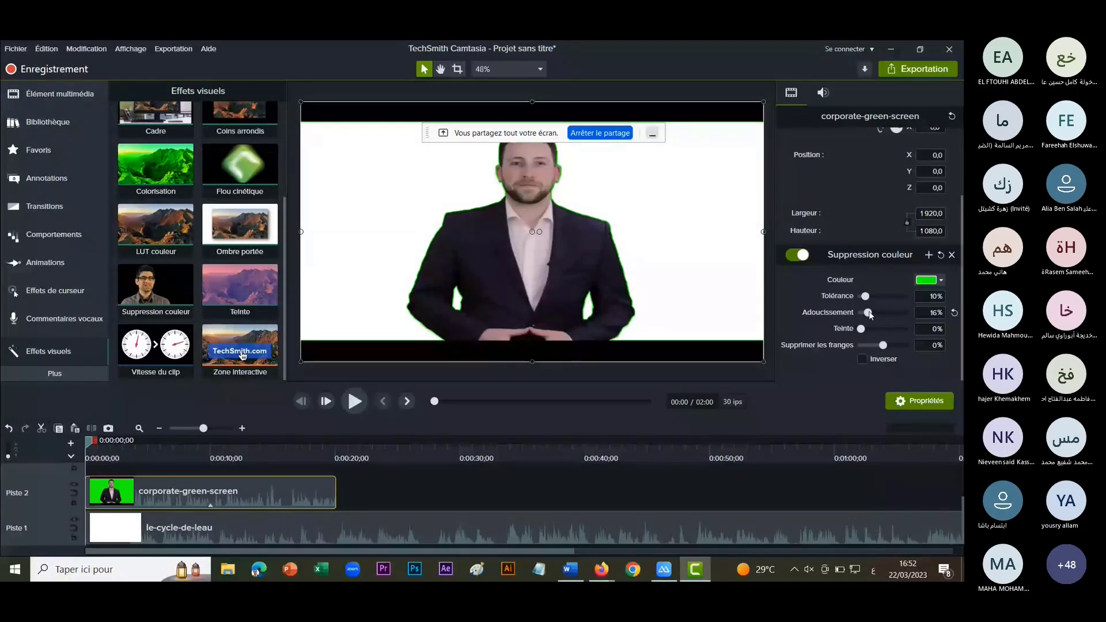
drag(866, 296, 872, 298)
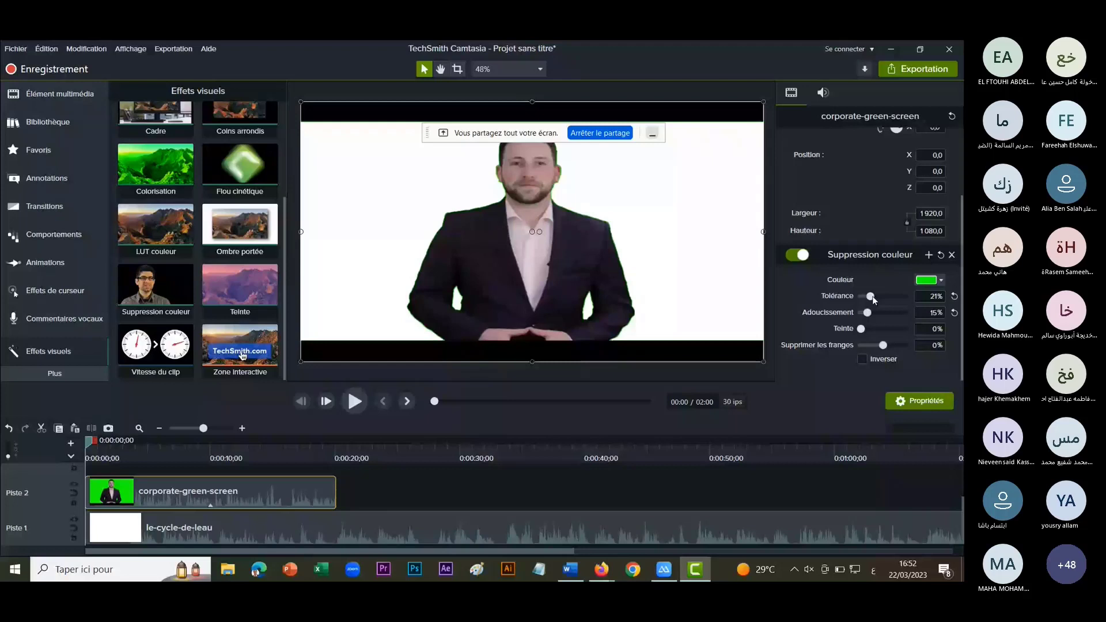
drag(871, 296, 873, 297)
click(356, 401)
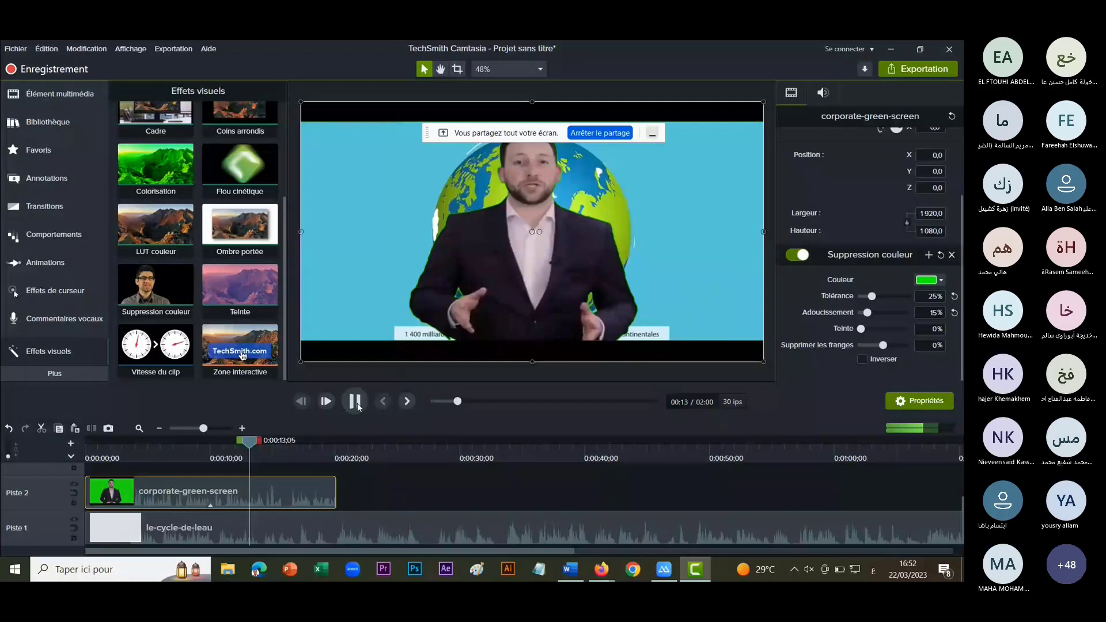
click(356, 403)
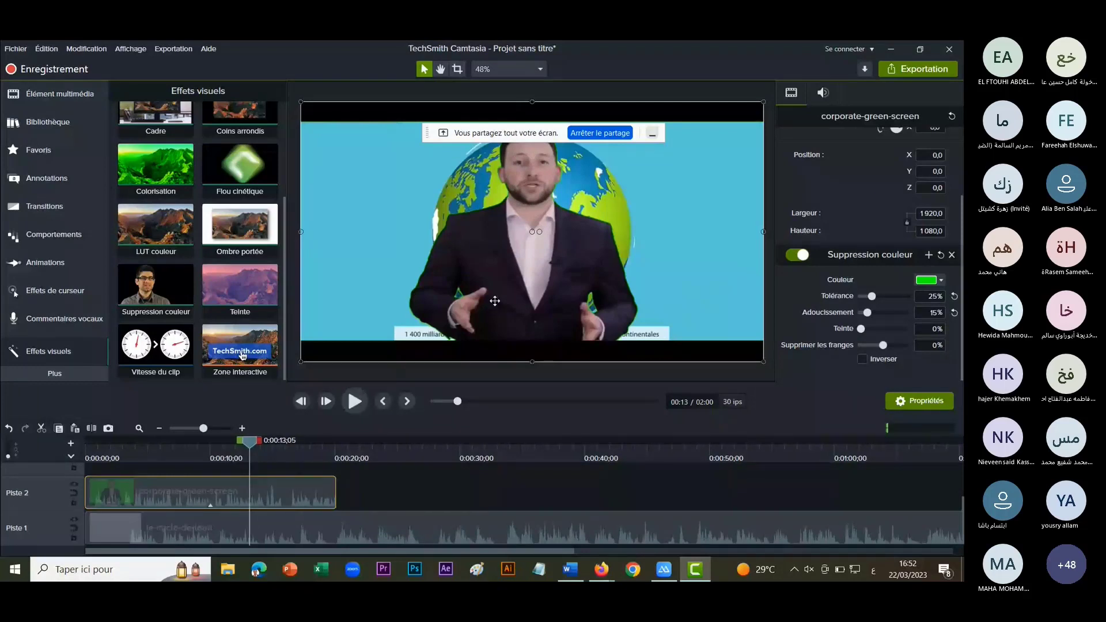
Move the presenter beside the globe to about X -552, Y 0, and preview the composition up to 0:00:16;19.
drag(578, 242, 449, 237)
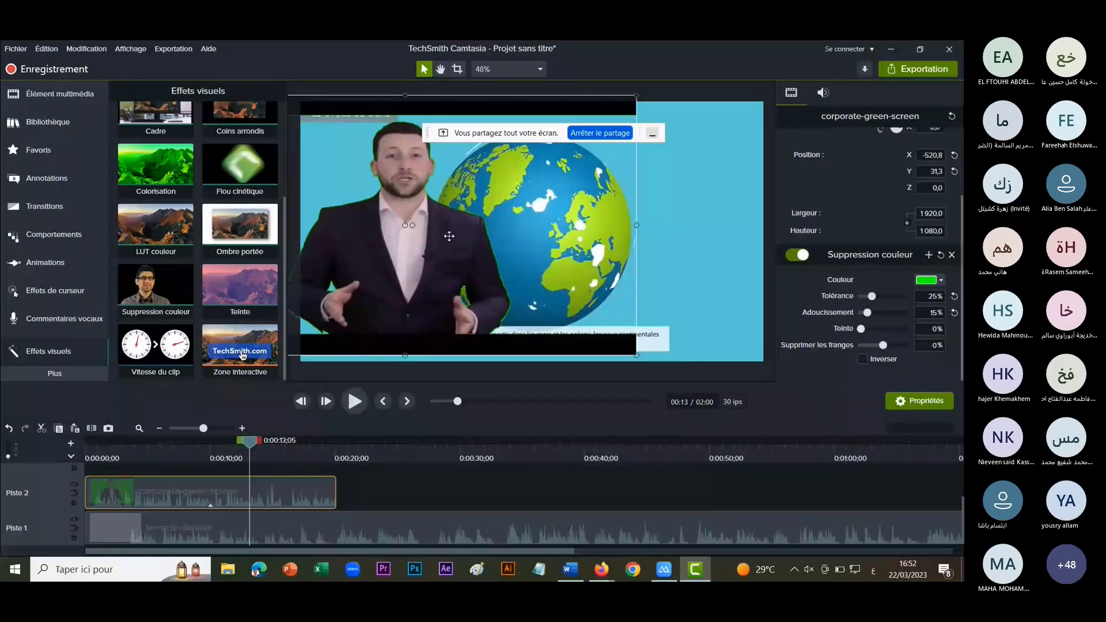
drag(450, 237, 444, 245)
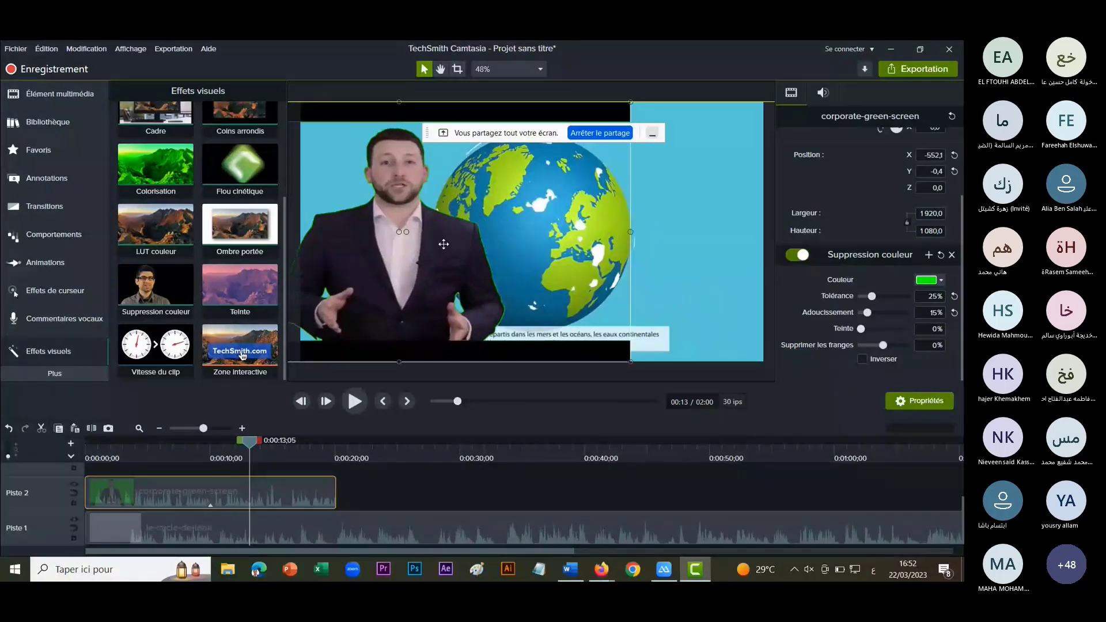
click(356, 402)
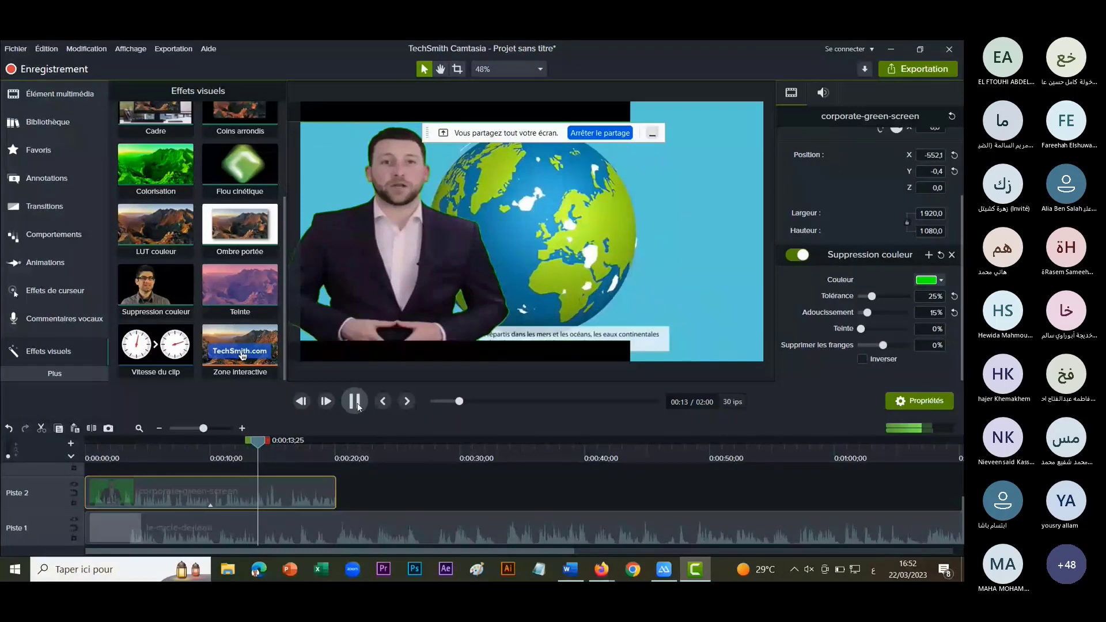
click(452, 165)
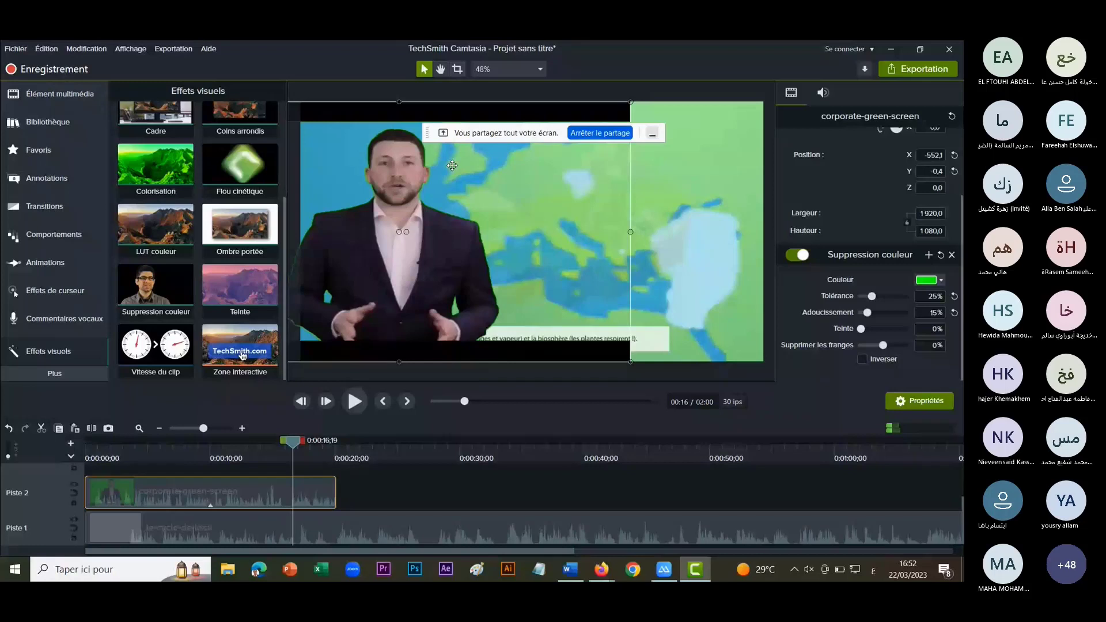
Crop the black bars above and below the presenter, move him to the canvas's lower edge, and preview up to 0:00:16;16.
drag(400, 102, 400, 124)
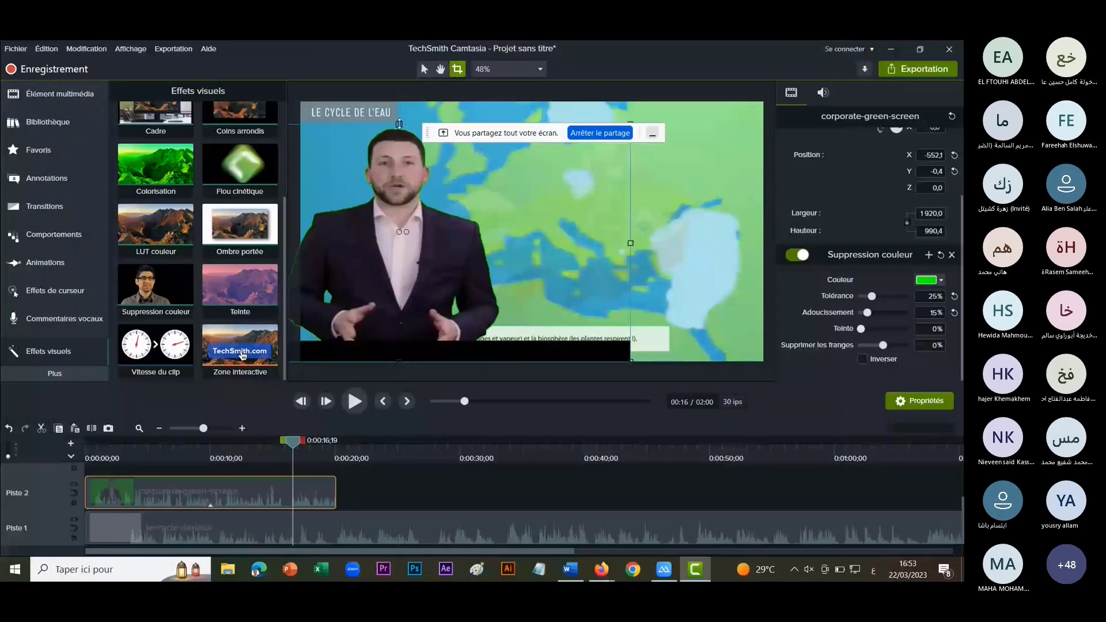
drag(399, 362, 397, 340)
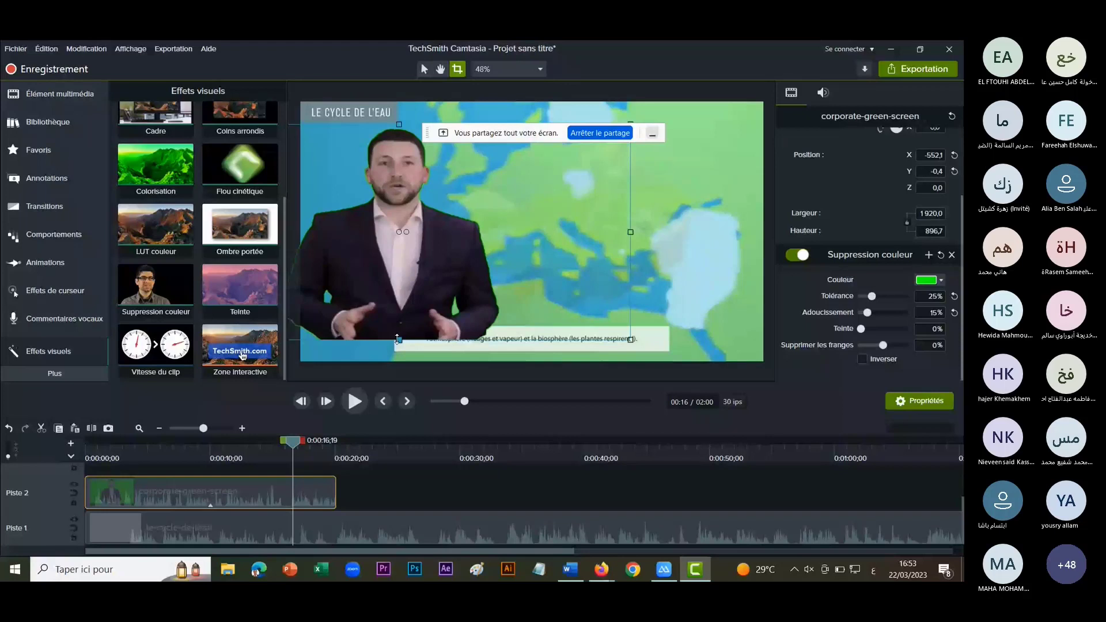
click(414, 280)
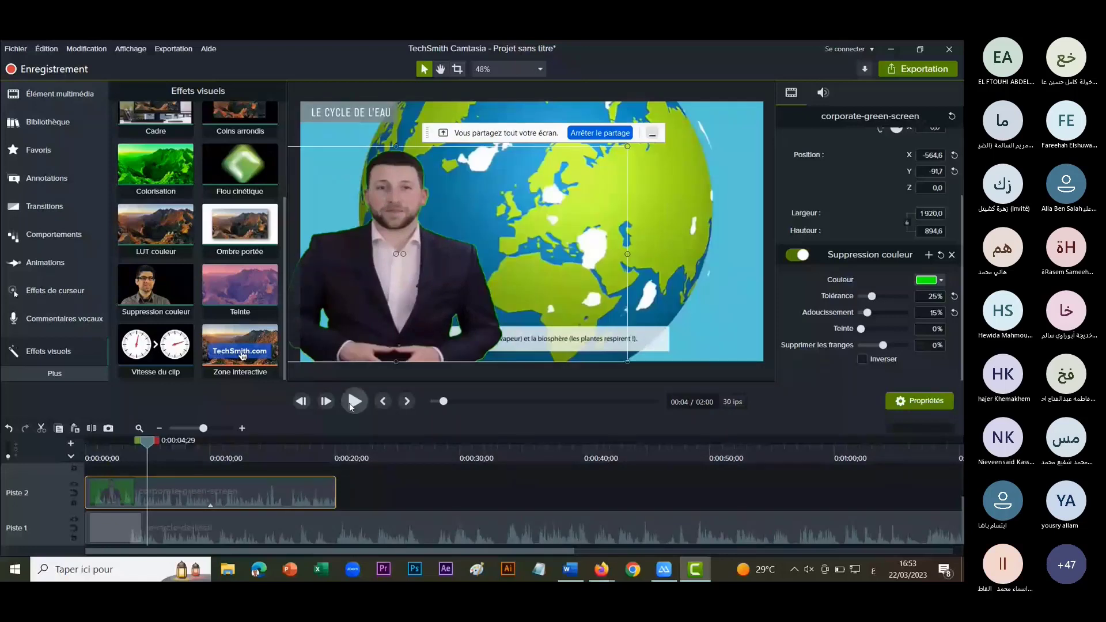
click(354, 402)
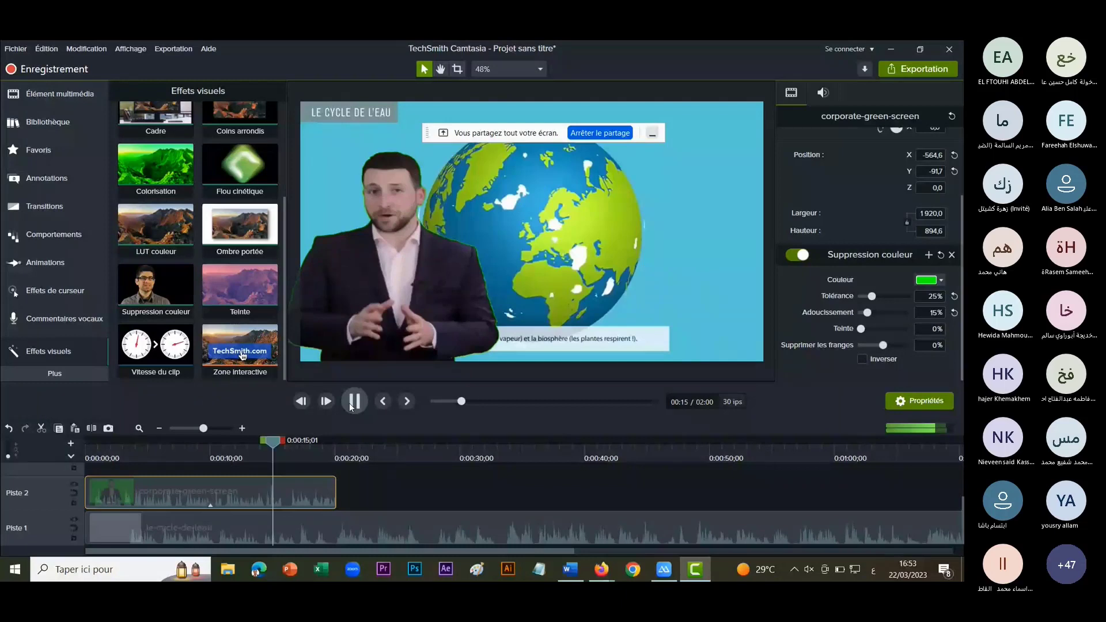
click(354, 402)
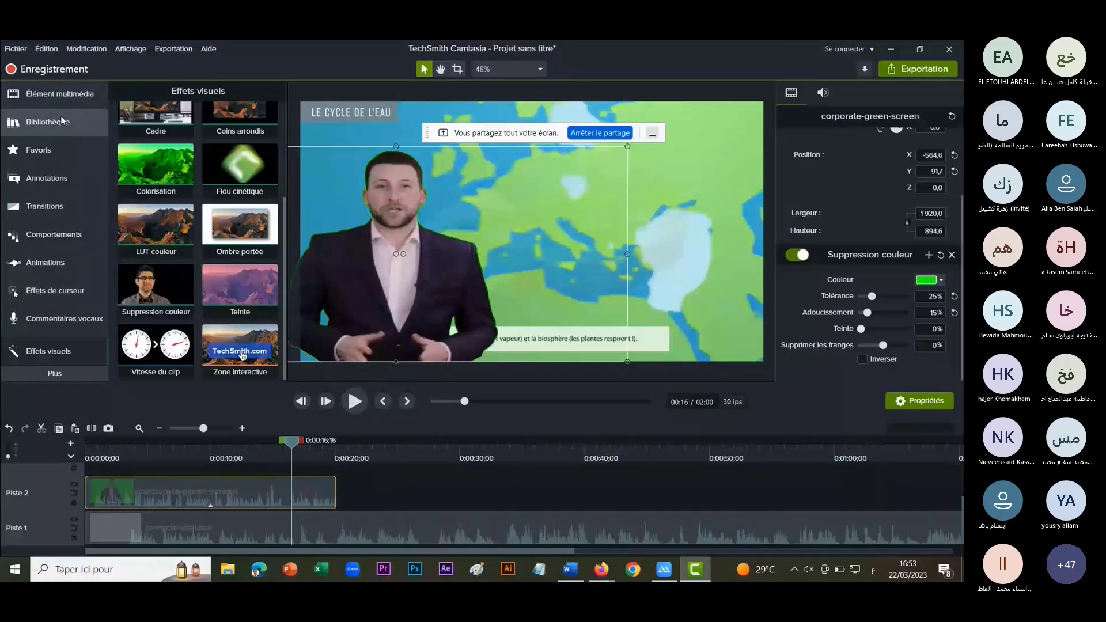
Import the image pr encastrer.jpg into the media bin.
key(ctrl+1)
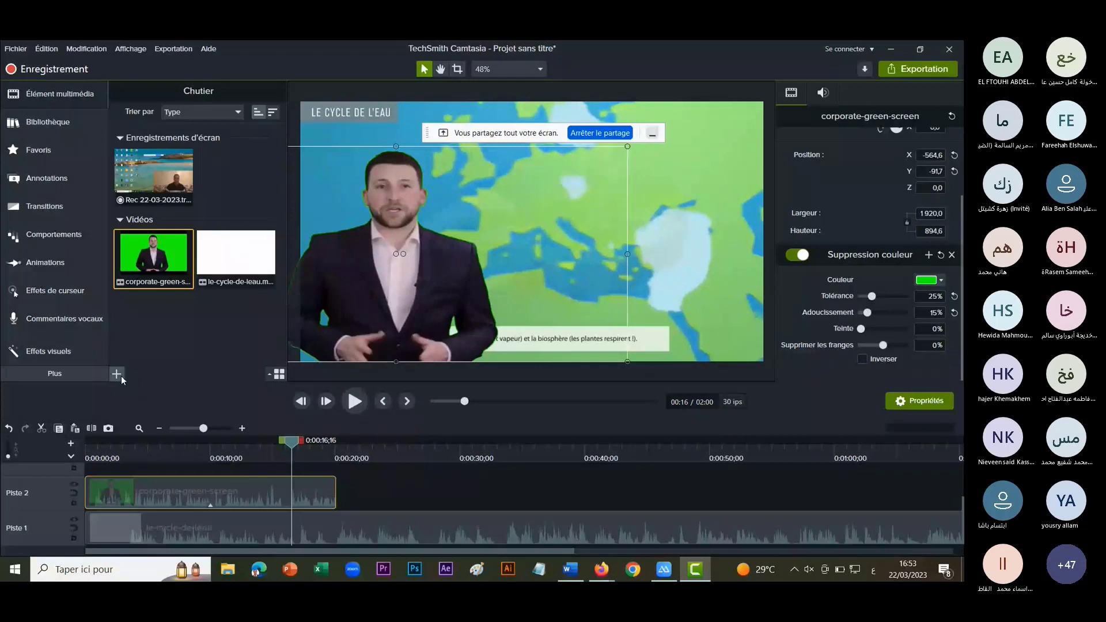
click(117, 374)
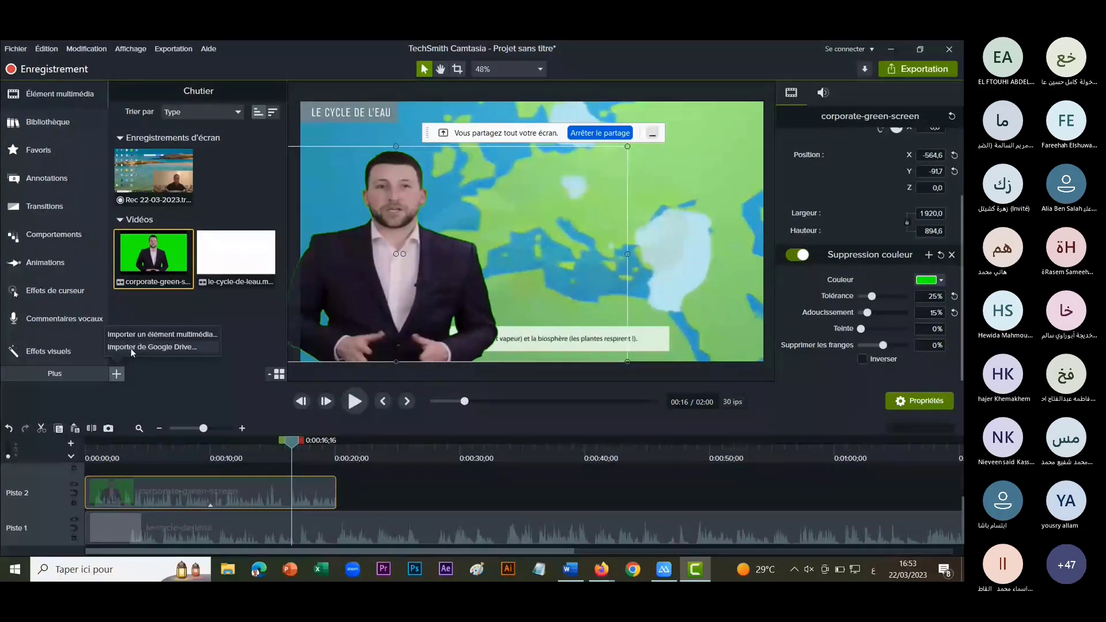
click(130, 348)
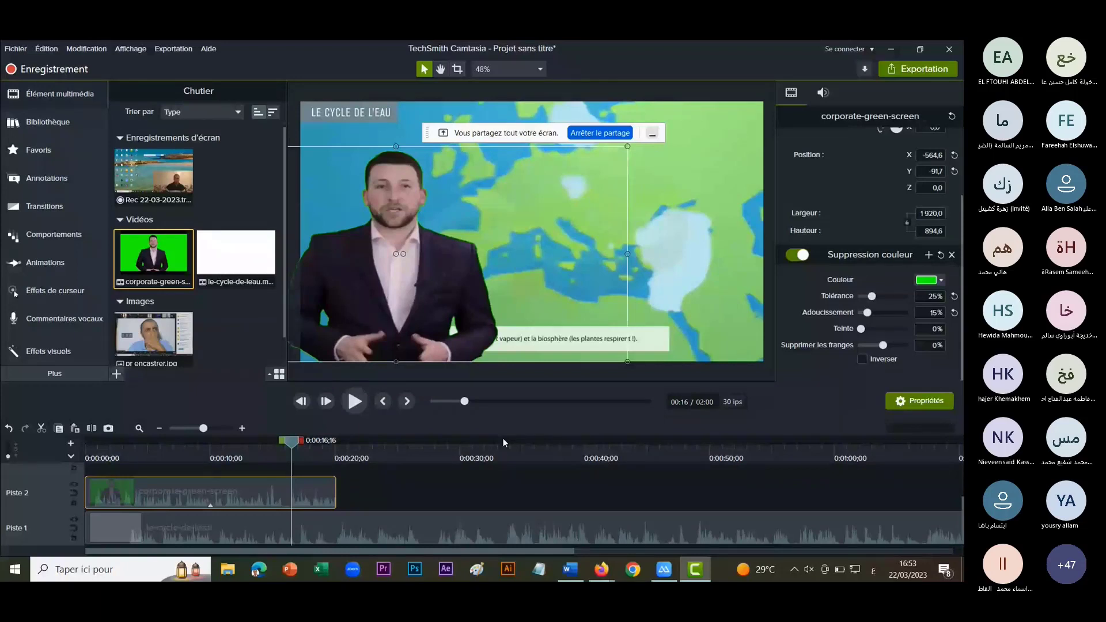
Clear all clips from the timeline and place the pr encastrer image at the start of track 2.
click(244, 523)
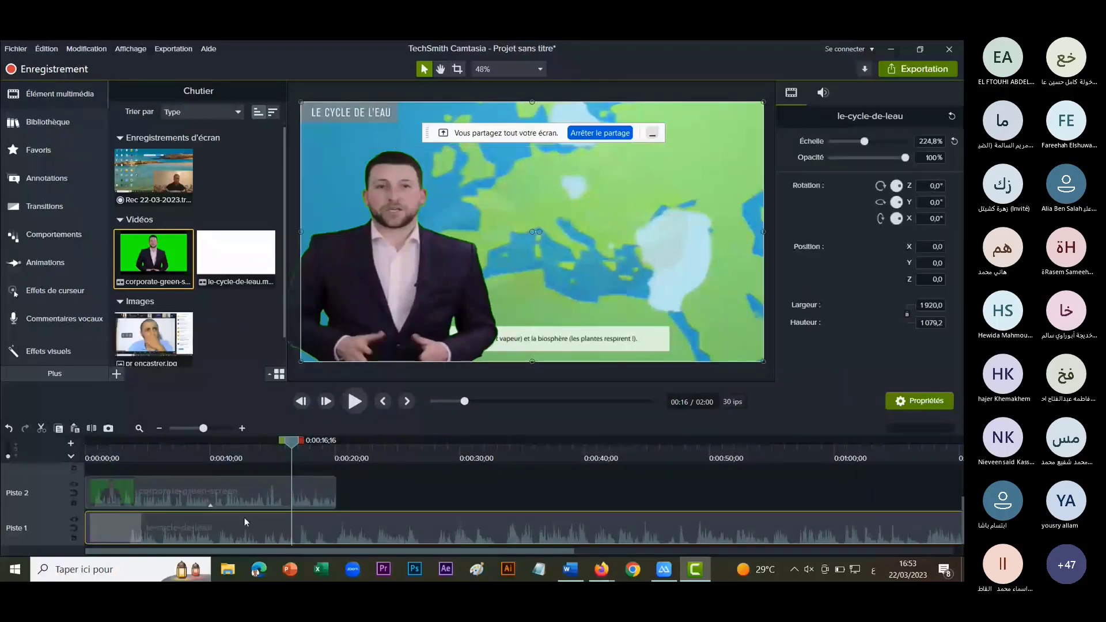
key(ctrl+a)
key(Delete)
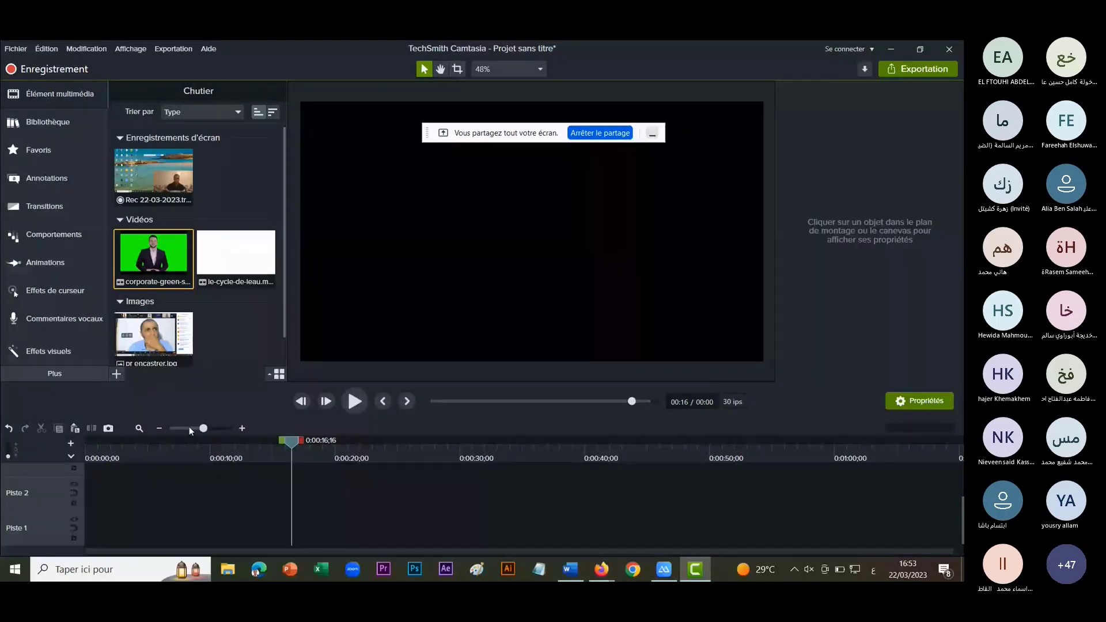
drag(153, 335, 372, 492)
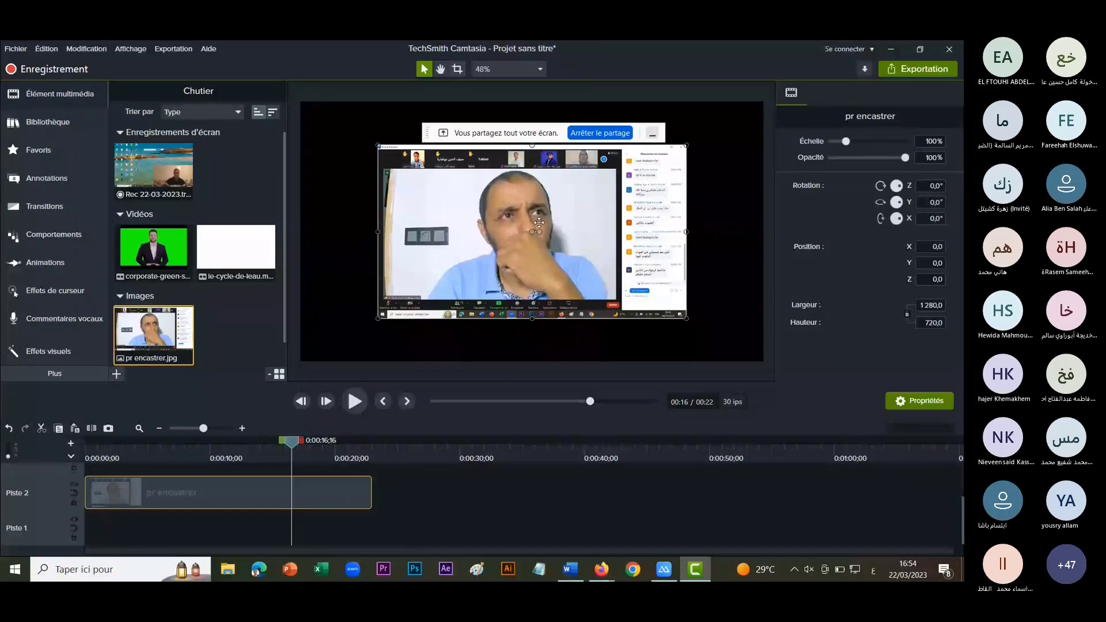
Crop the pr encastrer image to the main webcam picture and enlarge it to about 191% to fill the canvas width.
drag(532, 145, 532, 169)
drag(542, 316, 532, 307)
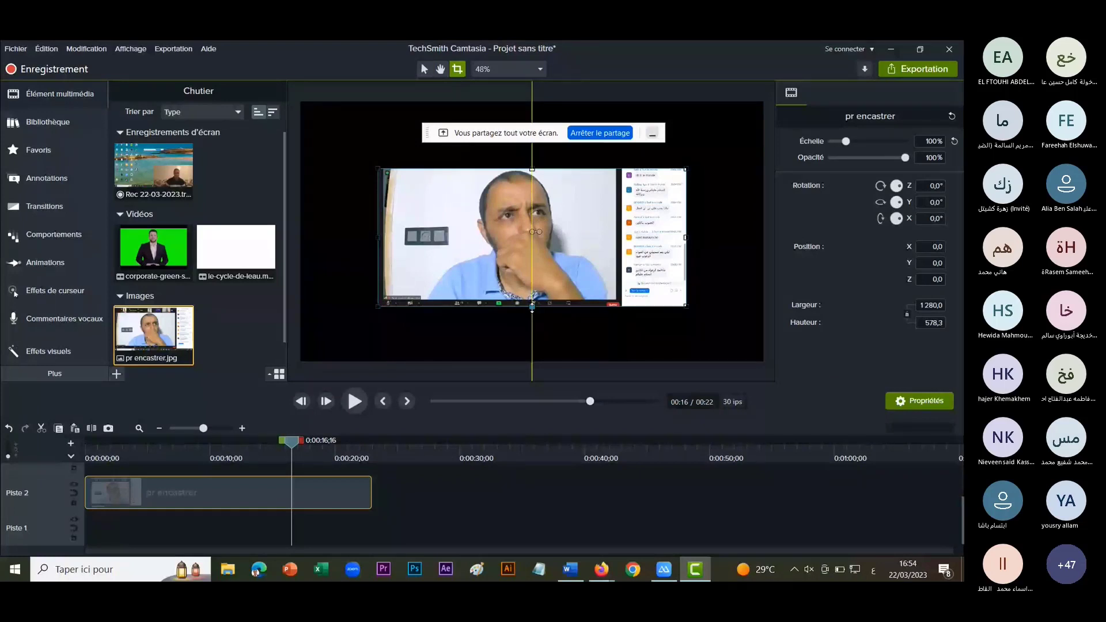
drag(532, 307, 532, 300)
drag(686, 237, 621, 236)
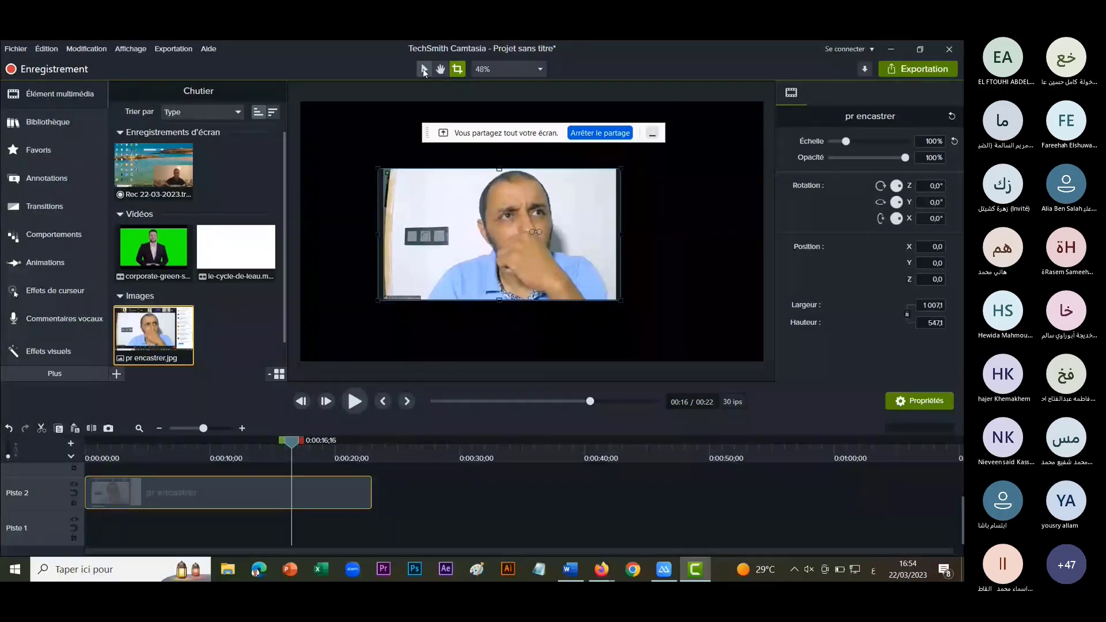
click(423, 68)
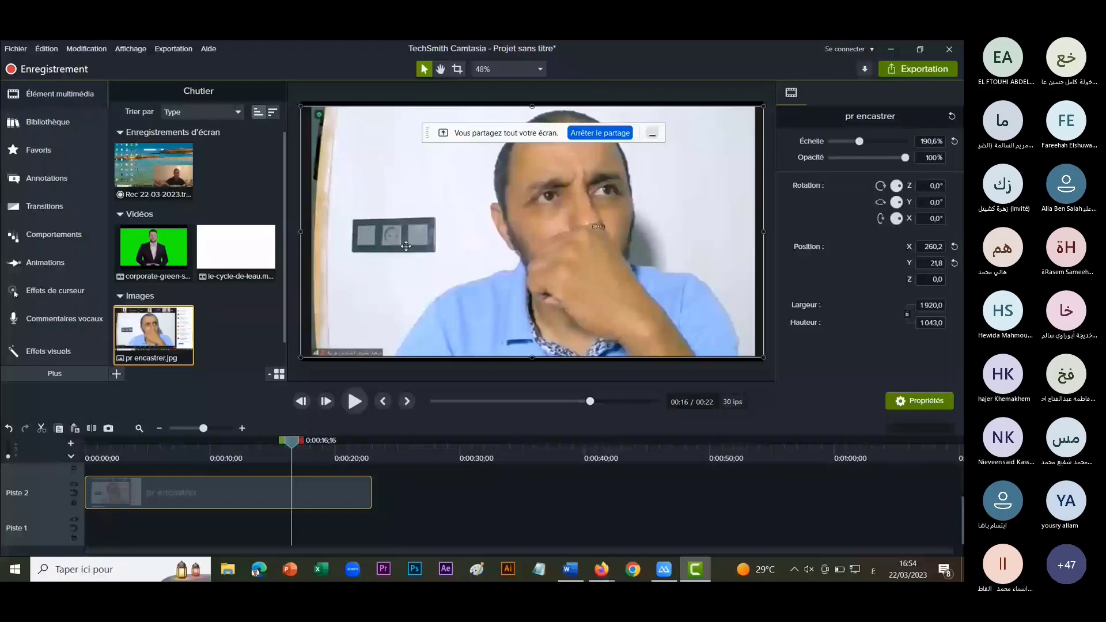
Move the pr encastrer clip to the start of track 1 and add a still of its first frame on track 2.
drag(239, 493, 240, 529)
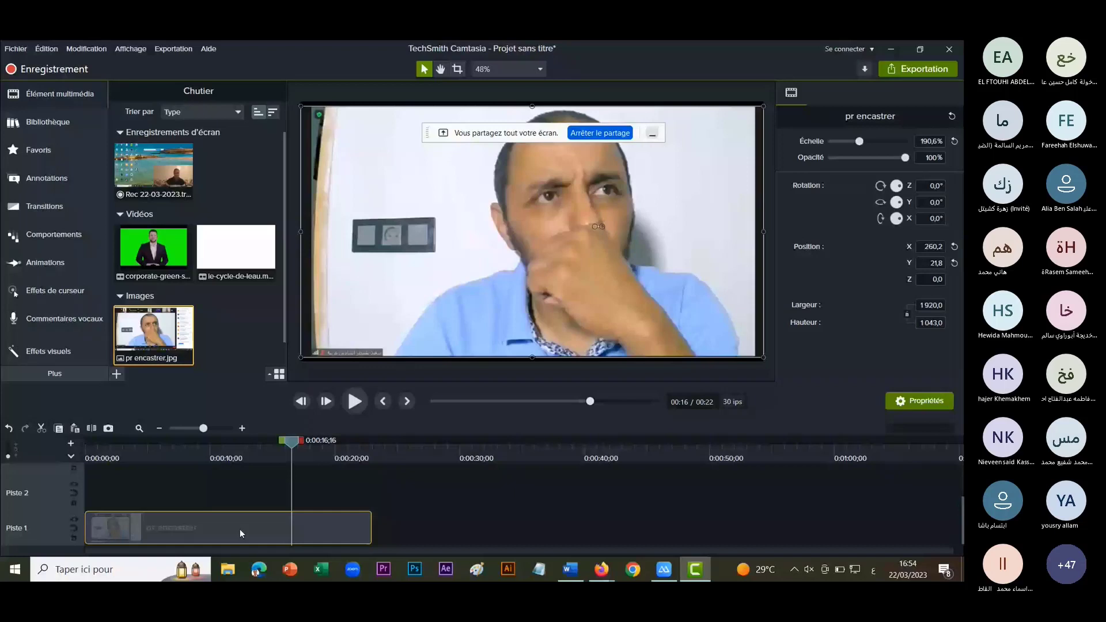
drag(240, 529, 240, 529)
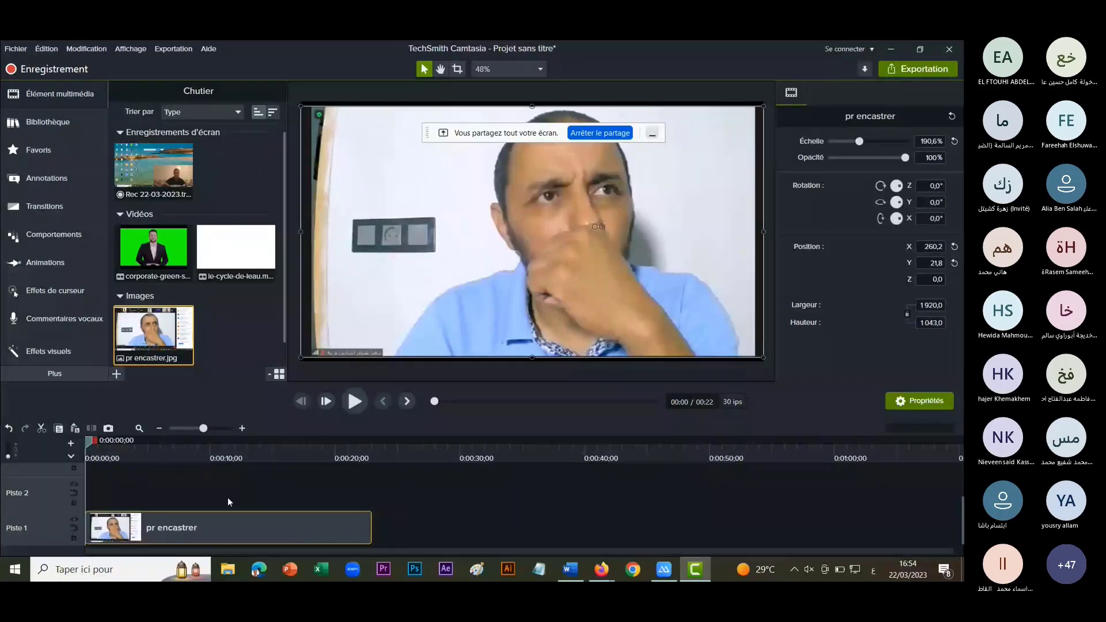
drag(148, 523, 148, 524)
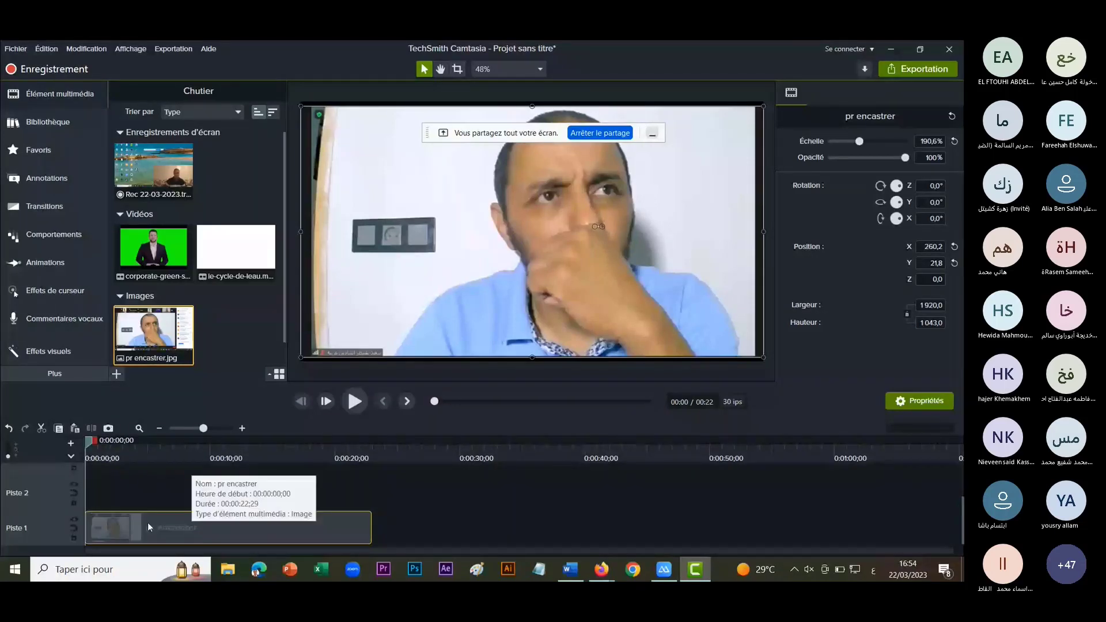
drag(147, 523, 148, 523)
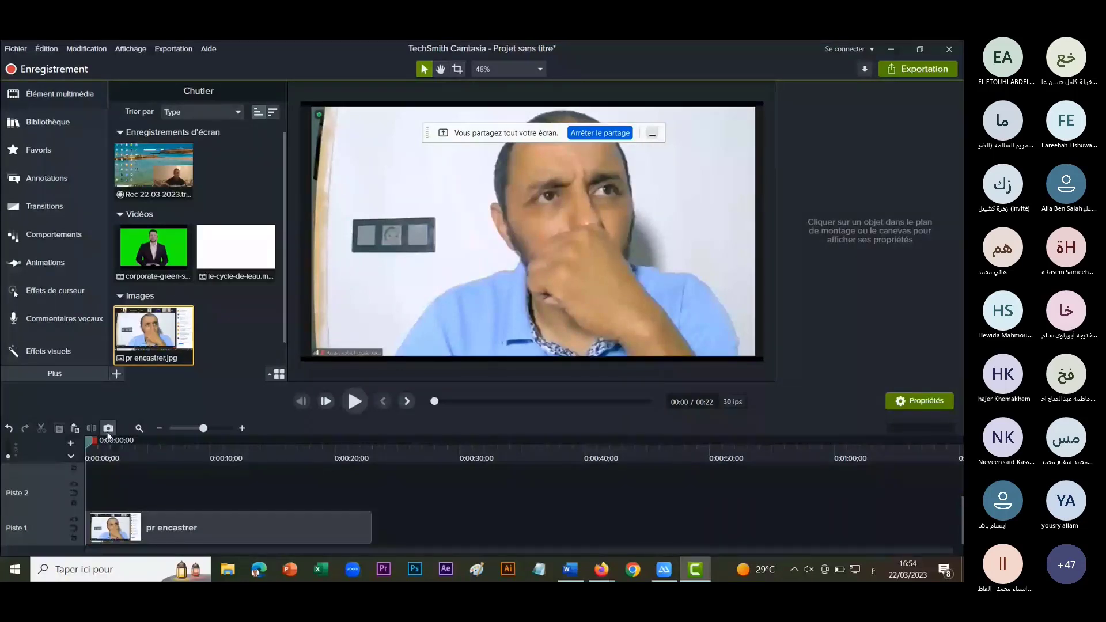
click(108, 432)
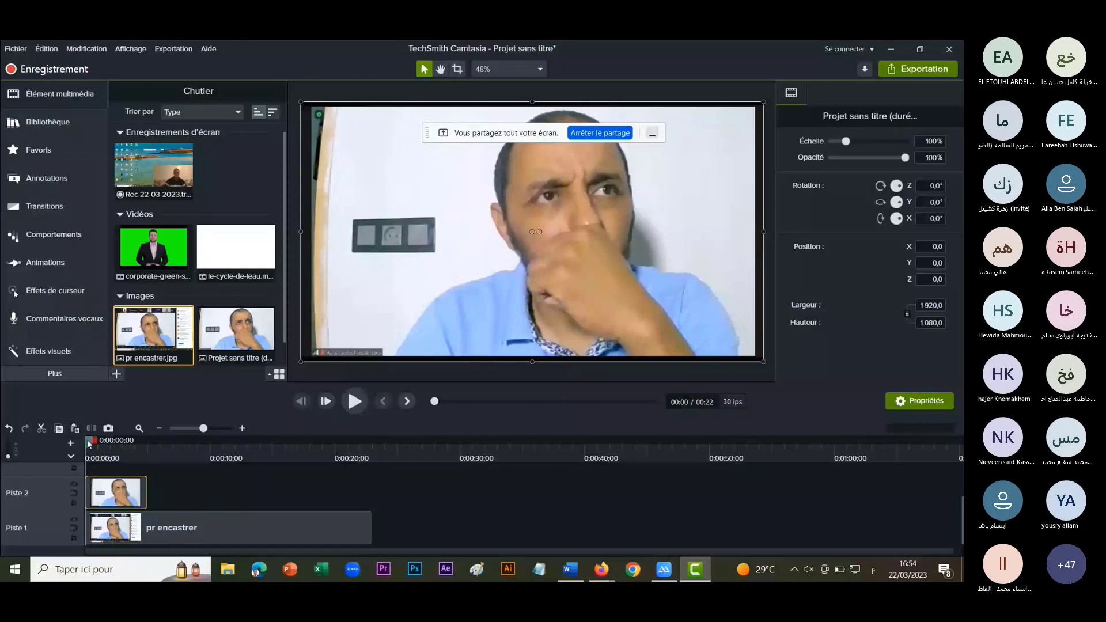
drag(88, 440, 91, 440)
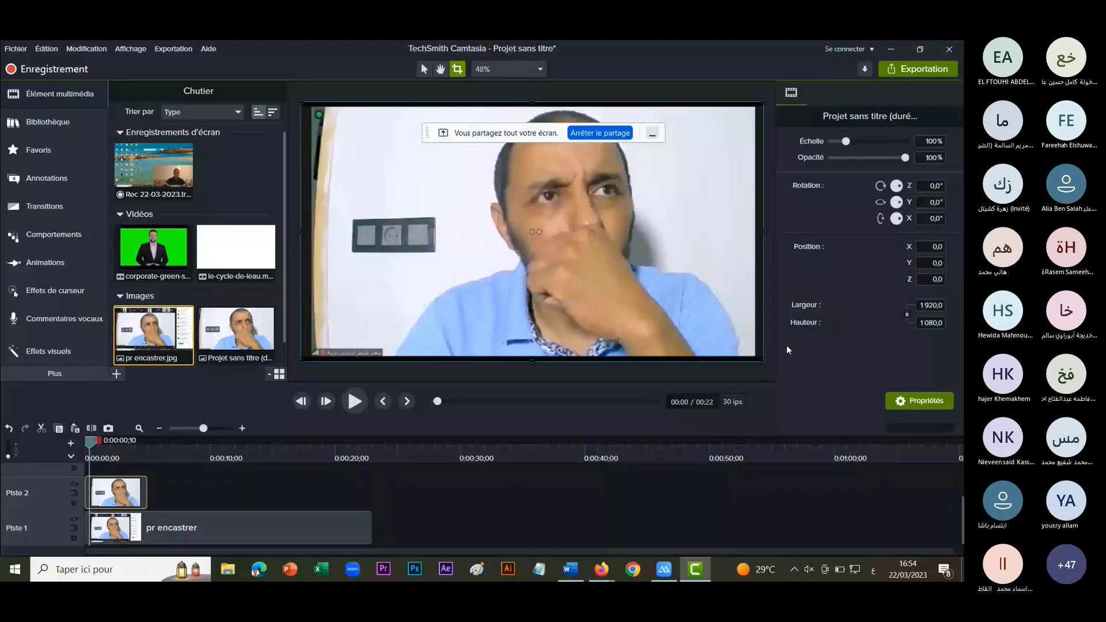
Crop the still on track 2 to a blank wall patch of about 380 by 120 and cover the wall sockets with it.
drag(764, 362, 441, 283)
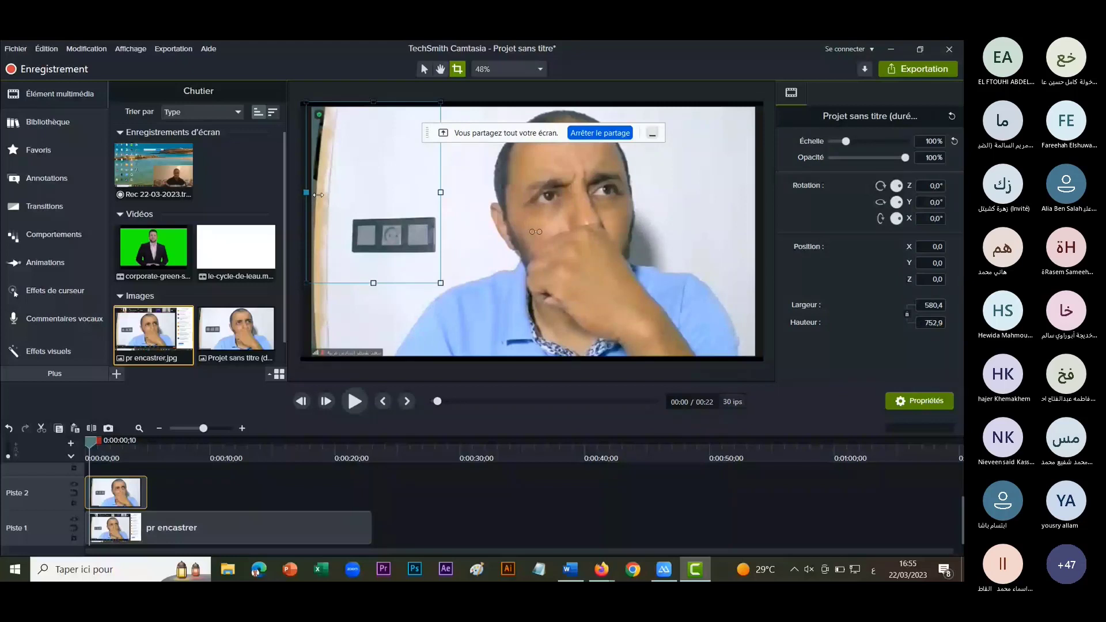
drag(318, 195, 349, 195)
drag(394, 102, 395, 254)
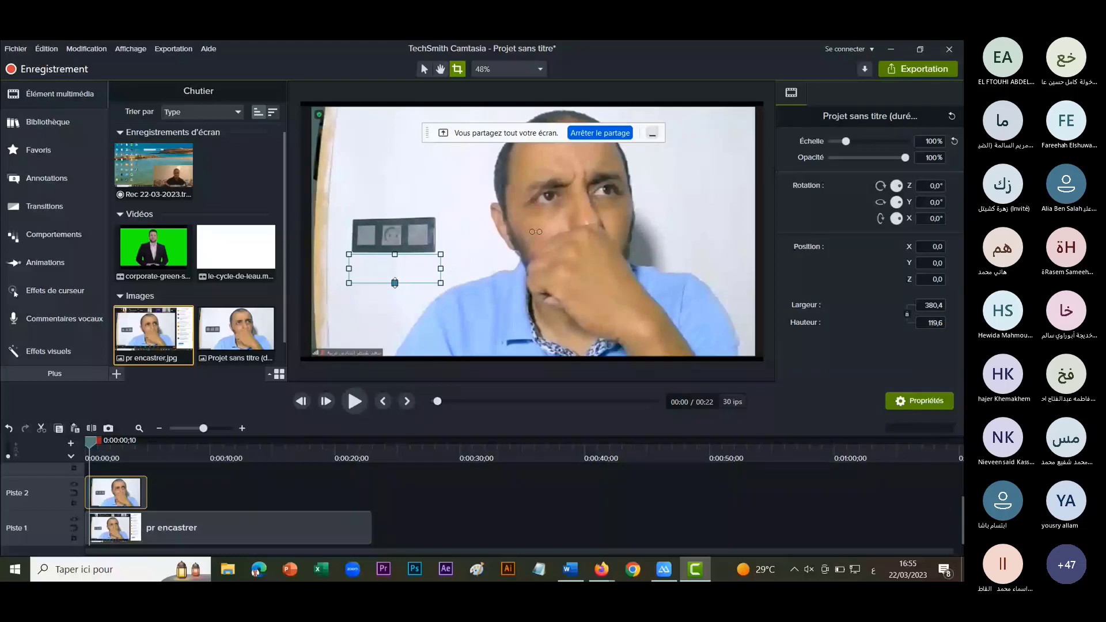
click(412, 195)
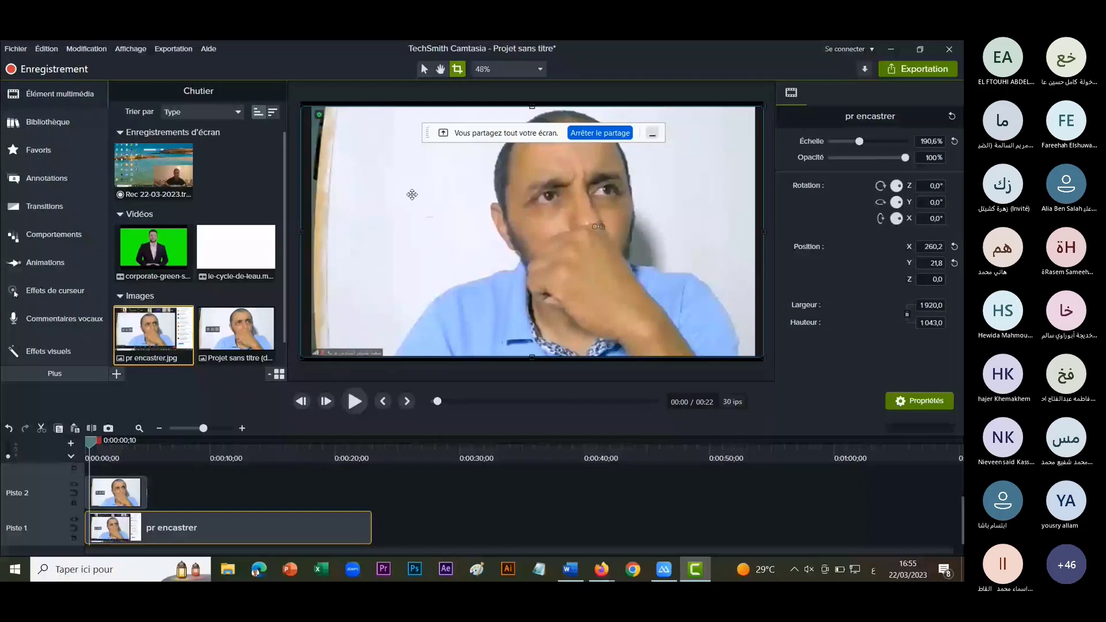
Extend the still on track 2 to match the length of the pr encastrer clip and play back the result.
click(355, 402)
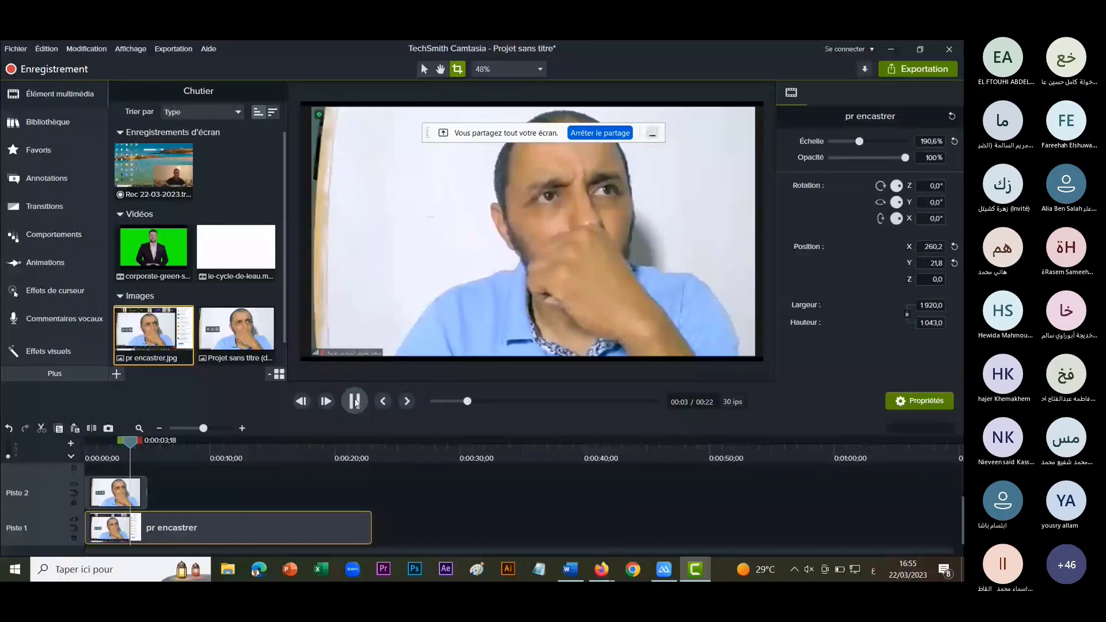
click(355, 402)
click(135, 493)
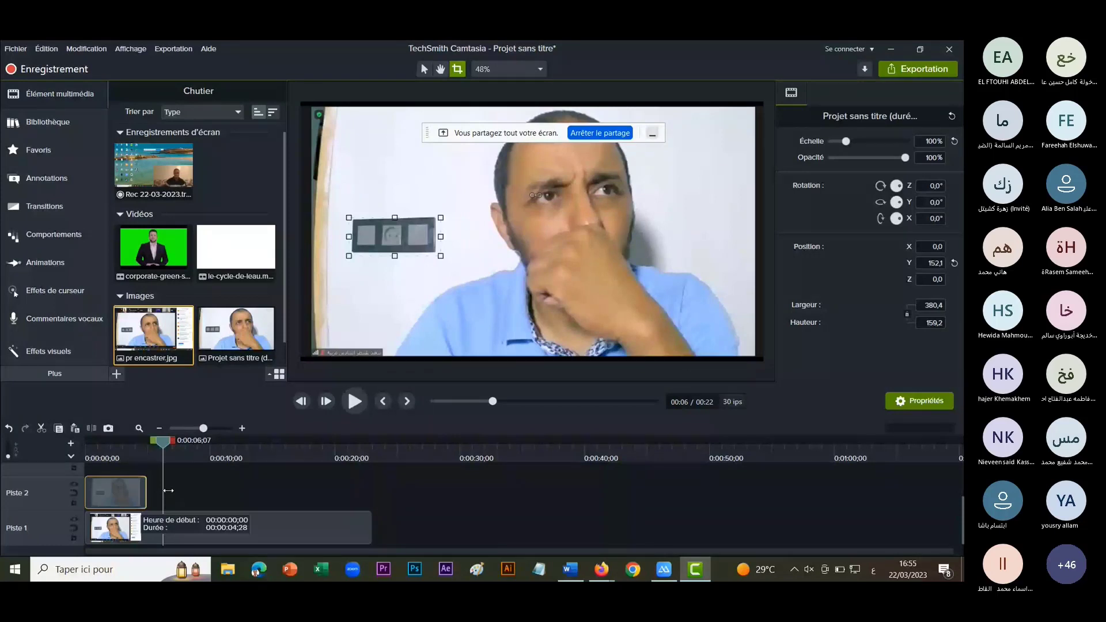
drag(168, 491, 372, 493)
click(354, 402)
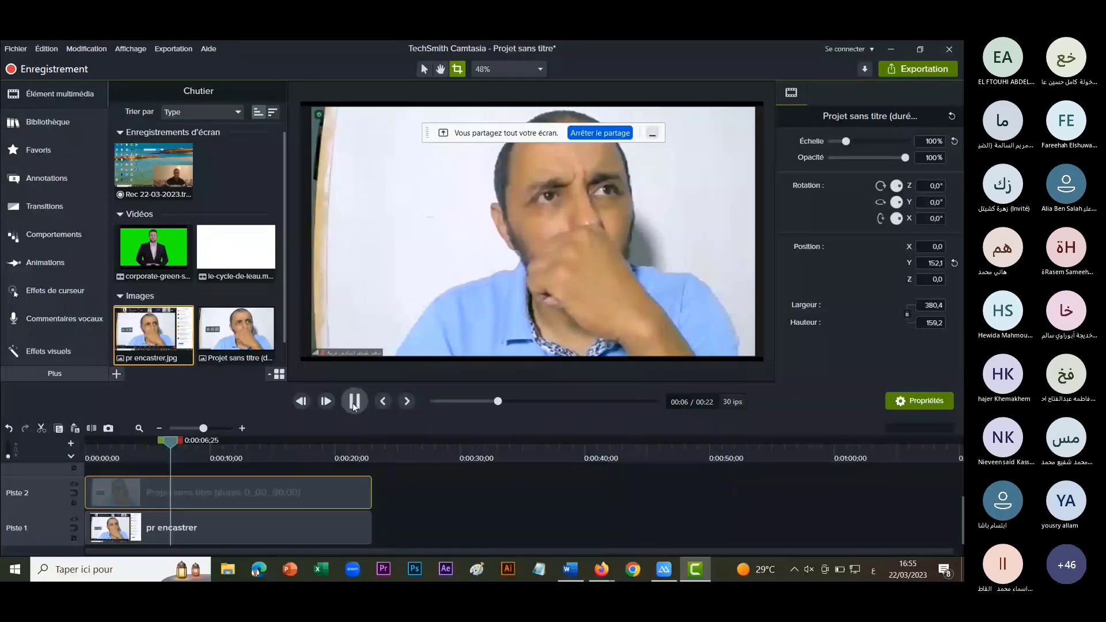
click(355, 404)
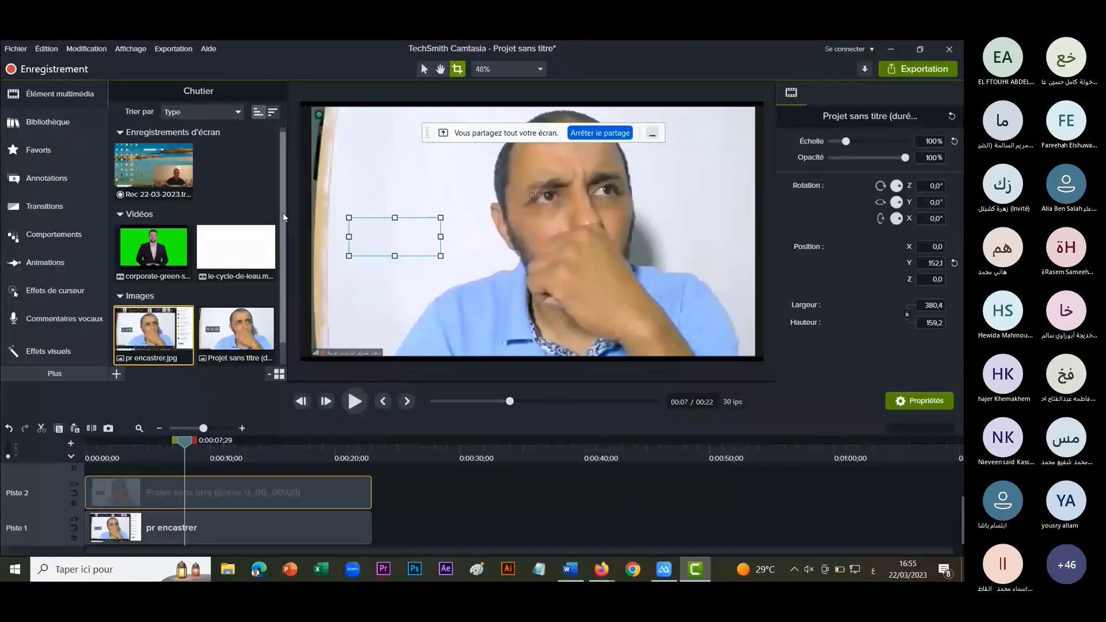
Clear the timeline, then record a short voice narration and save it as Narration (Commentaires vocaux) 7.
scroll(283, 214, down, 1)
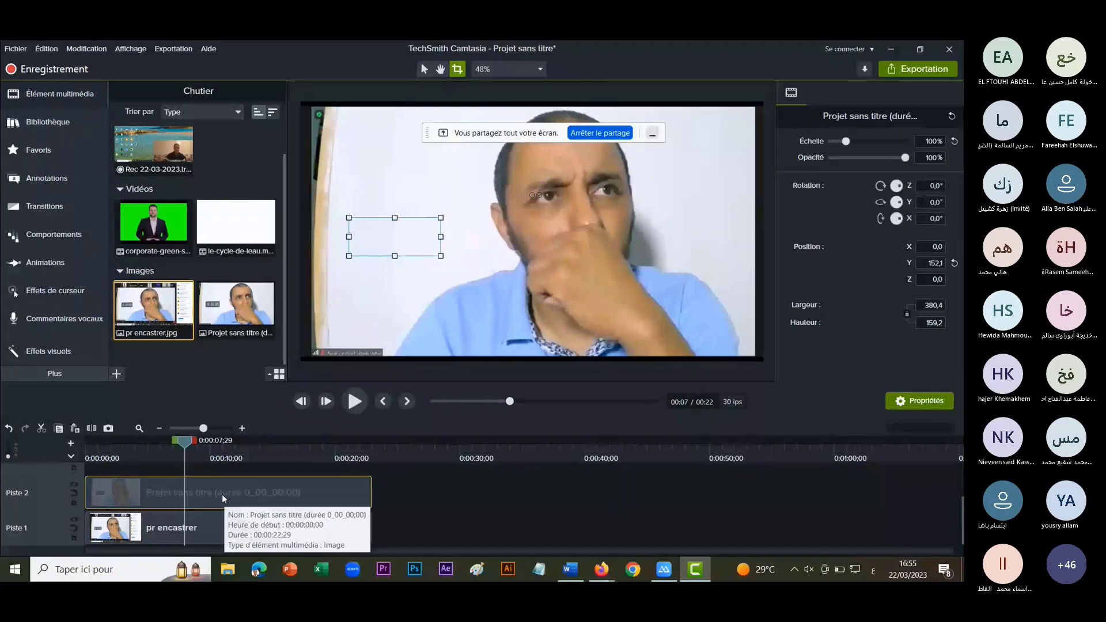
key(Delete)
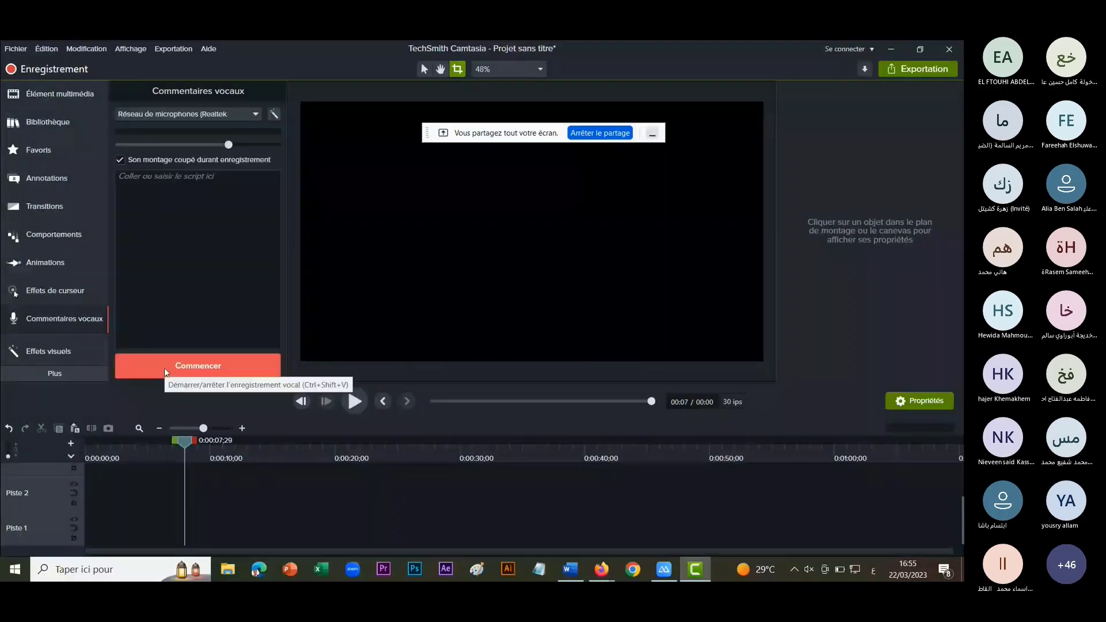
click(164, 369)
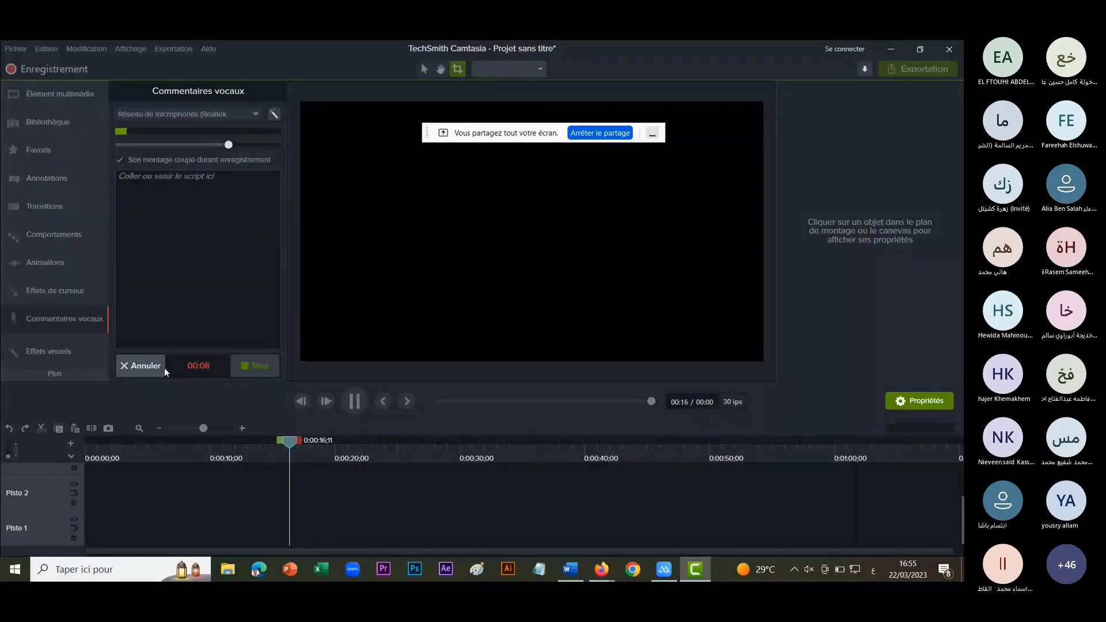
click(165, 368)
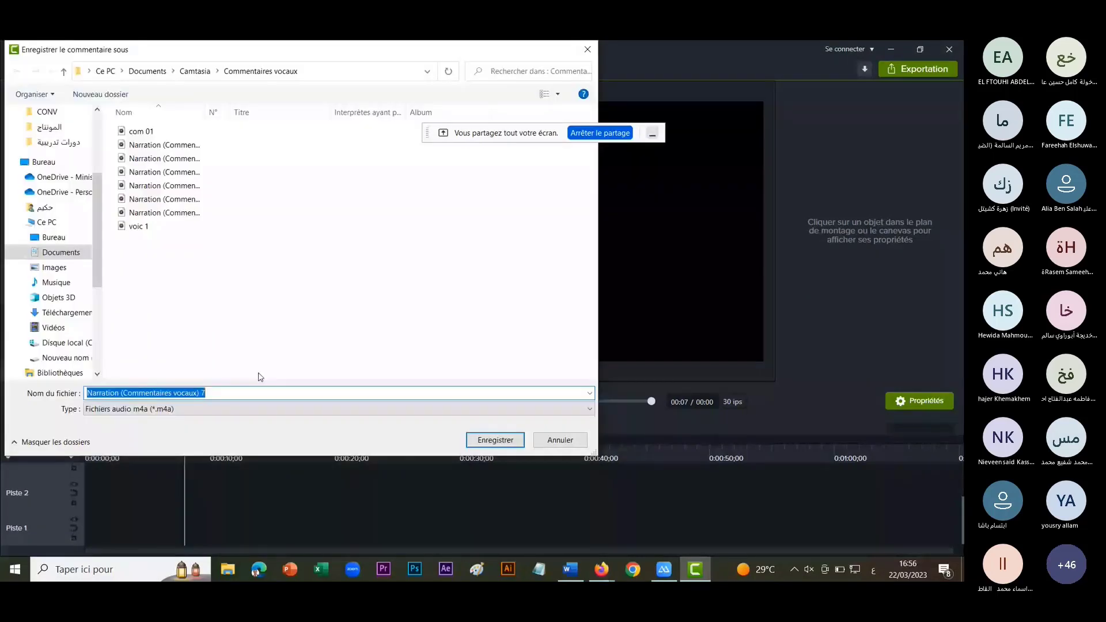
key(Return)
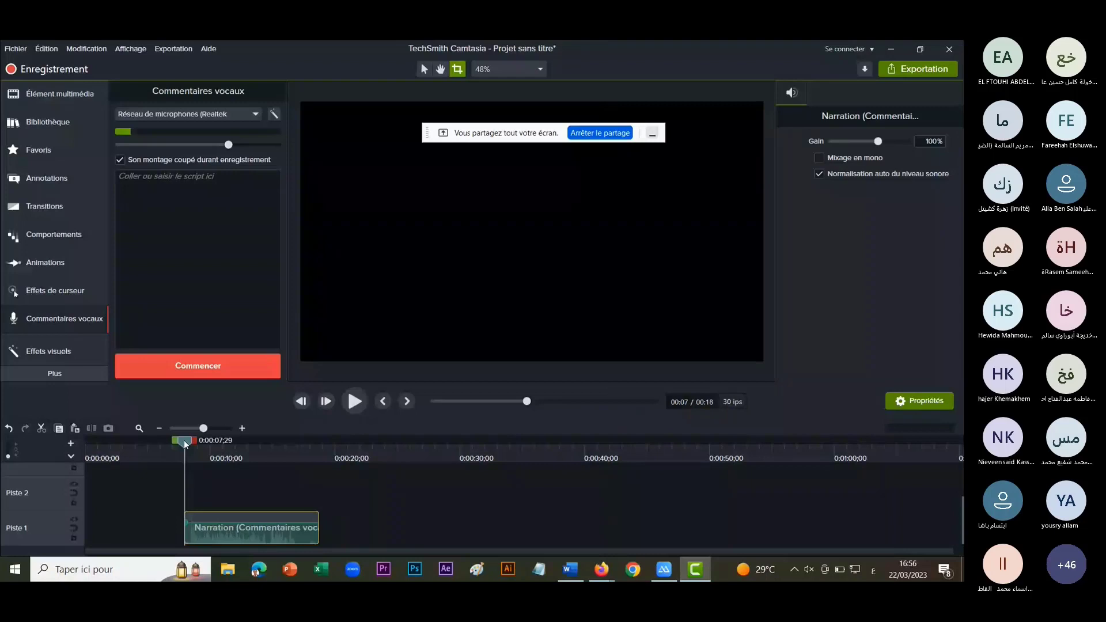
Move the narration clip to the start of track 1, play it back and raise its volume.
drag(284, 528, 184, 518)
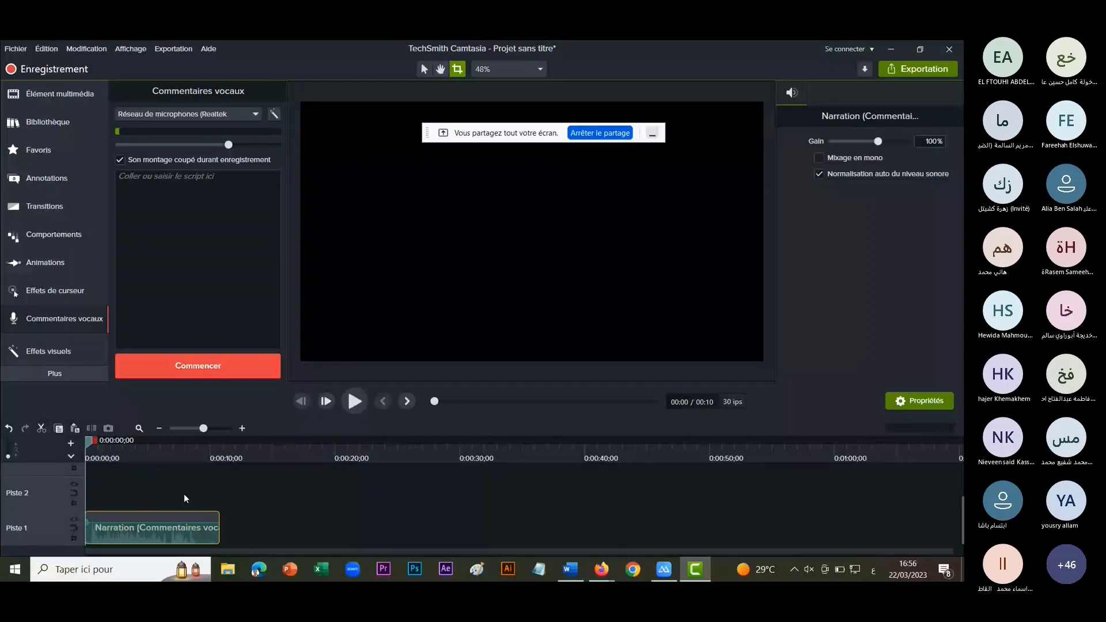
click(354, 402)
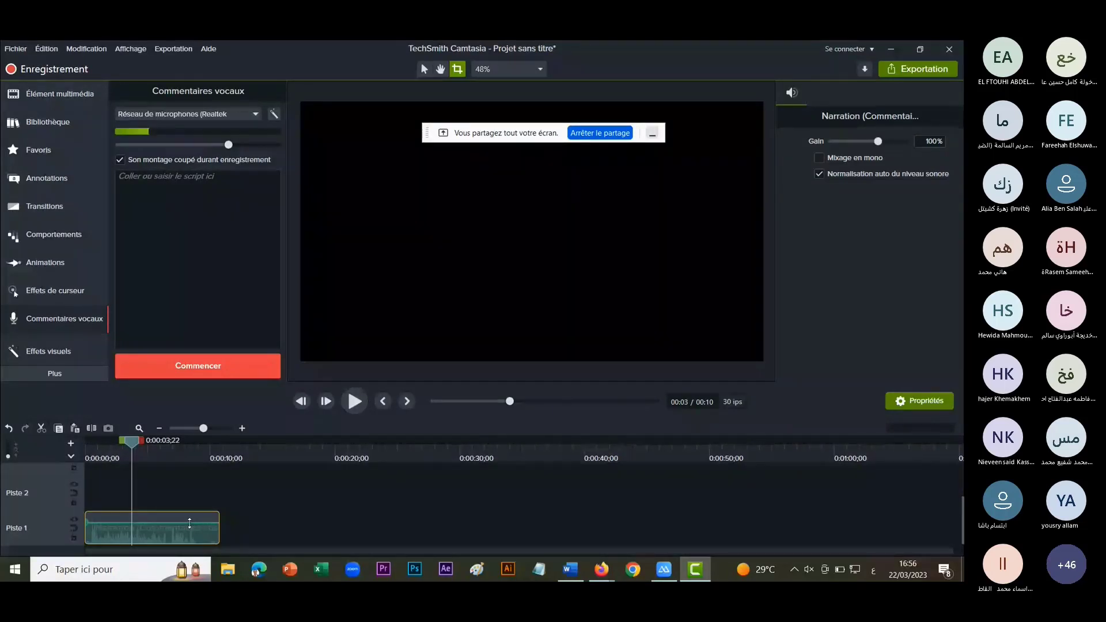
drag(189, 523, 190, 522)
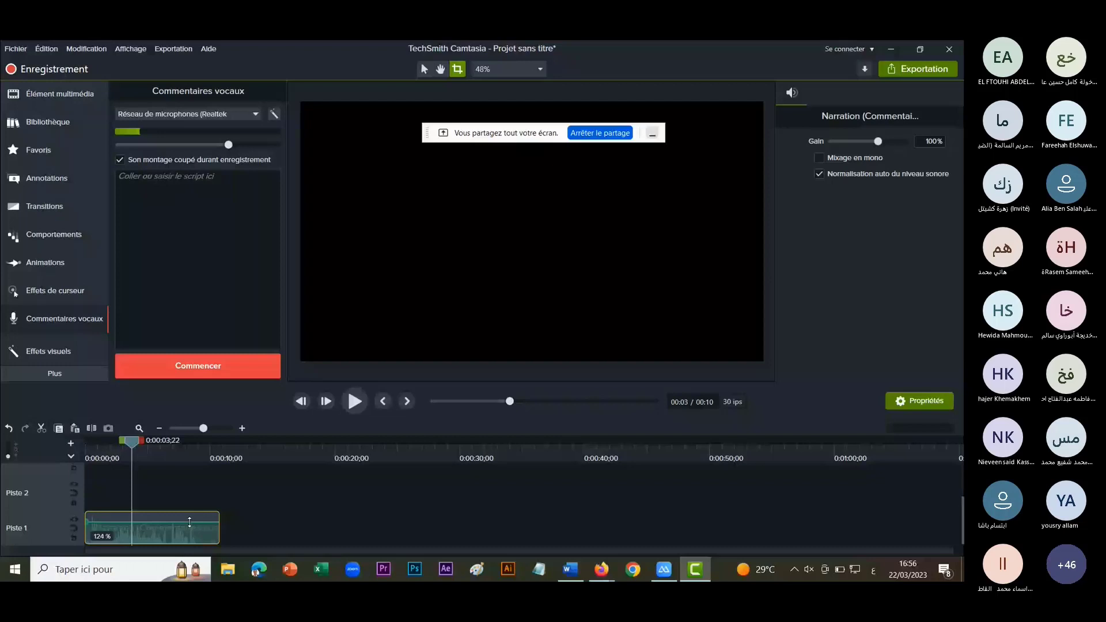
drag(190, 522, 190, 519)
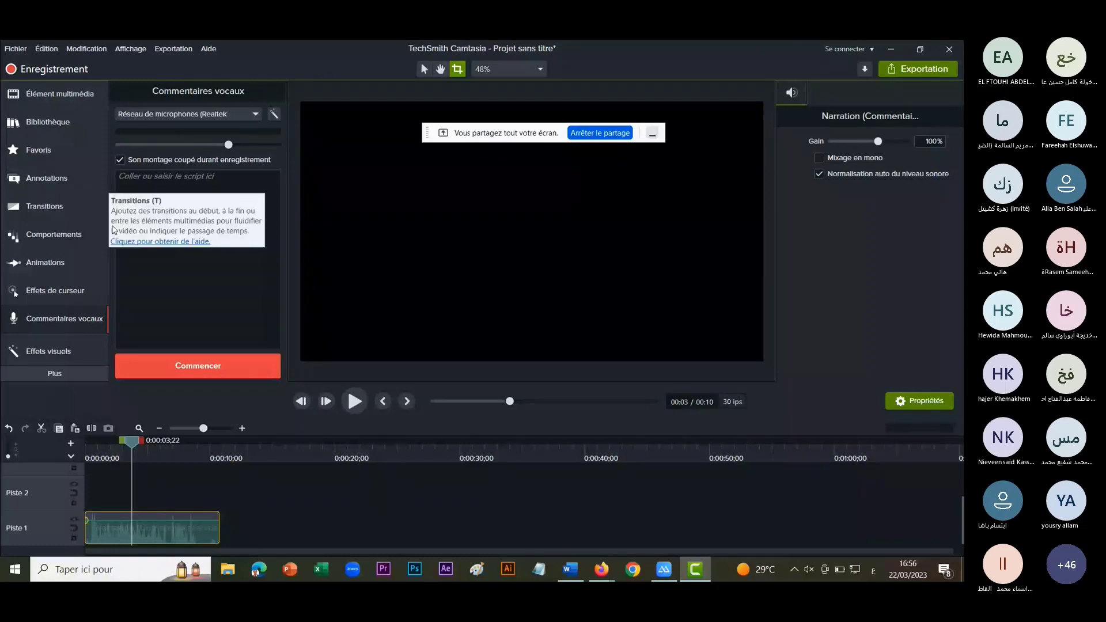
Apply the Suppression du bruit audio effect to the narration clip and listen to it from the start.
click(53, 351)
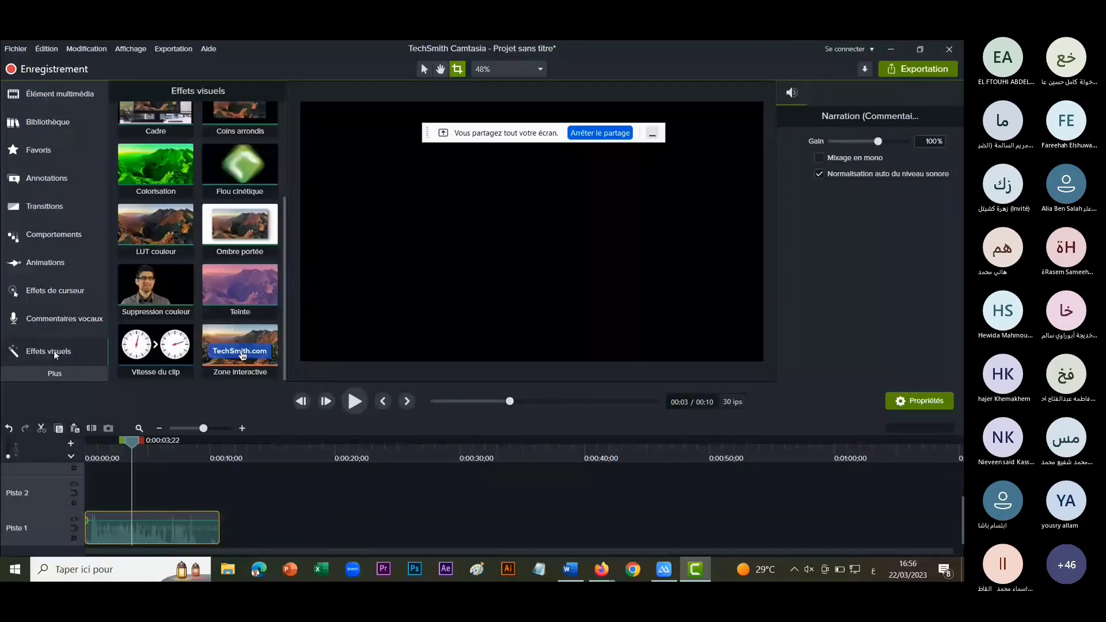
click(57, 374)
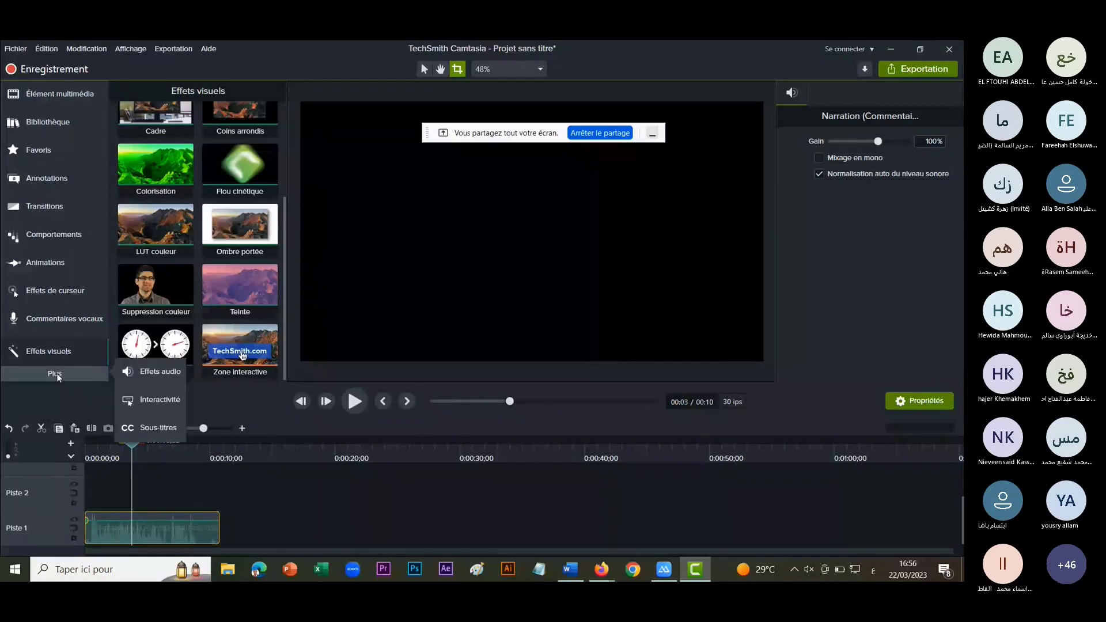
click(160, 372)
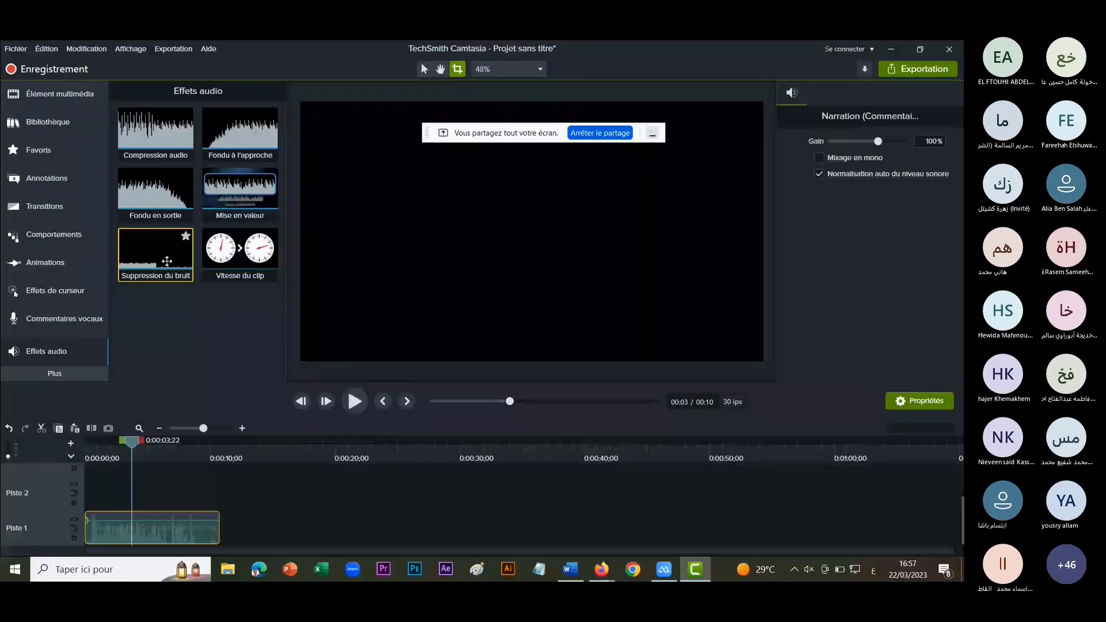
drag(166, 261, 141, 532)
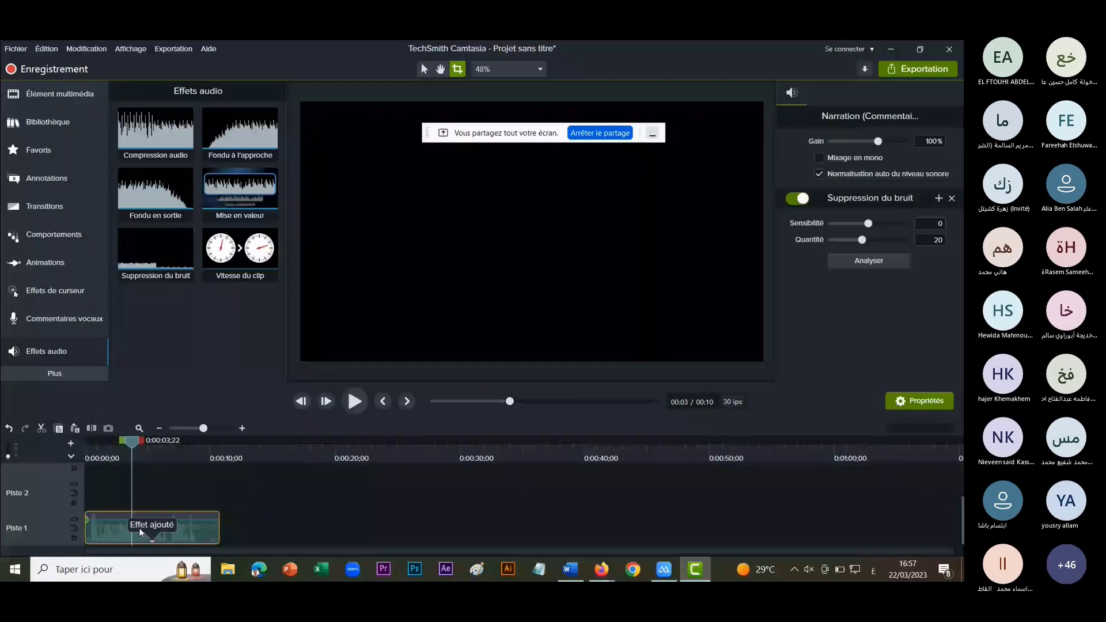
click(357, 403)
click(385, 403)
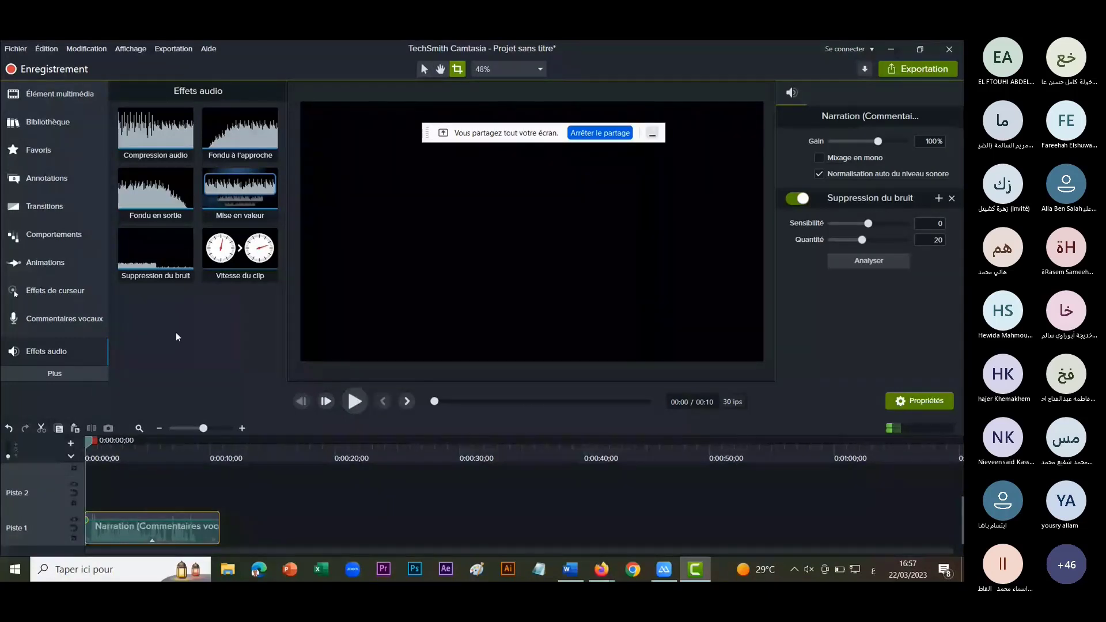
Add a plain white ABC text callout without a background to the lower middle of the canvas.
click(51, 179)
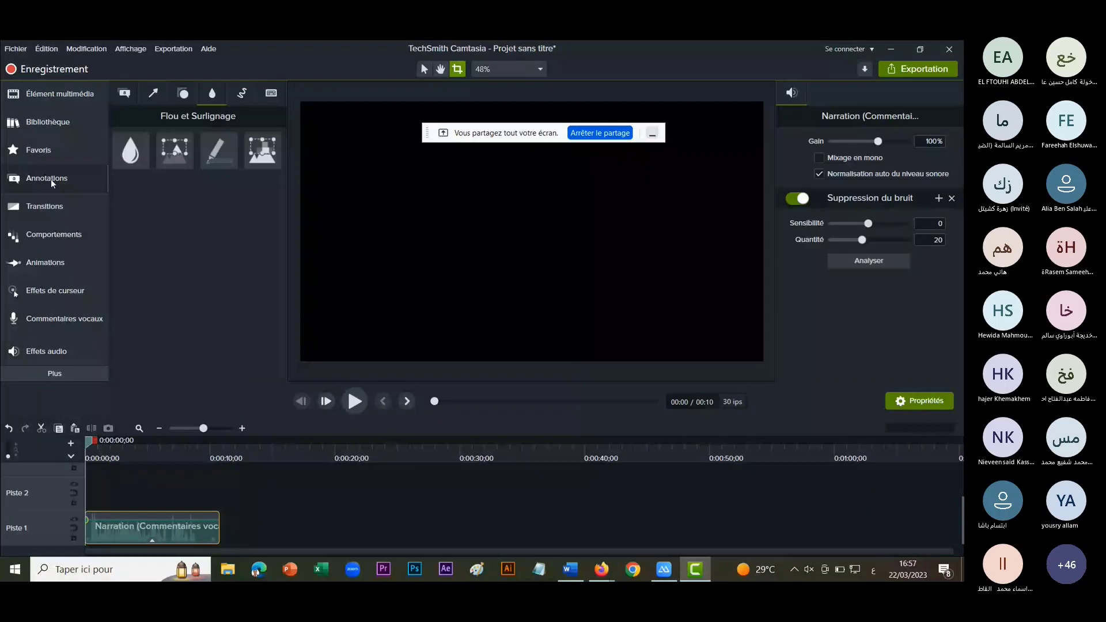
click(51, 178)
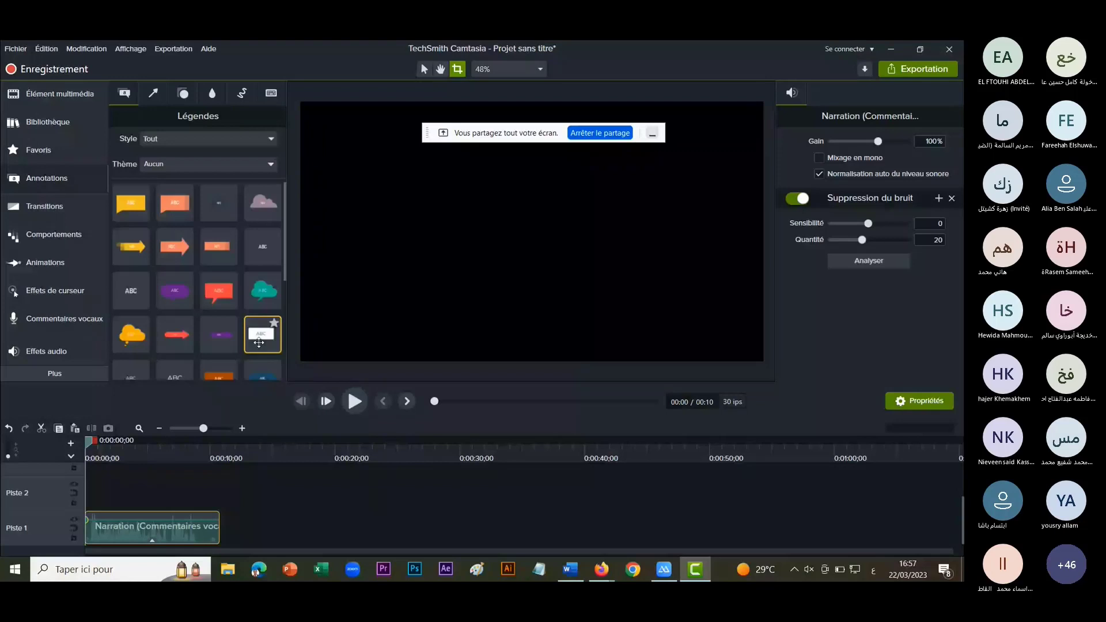
scroll(259, 343, down, 2)
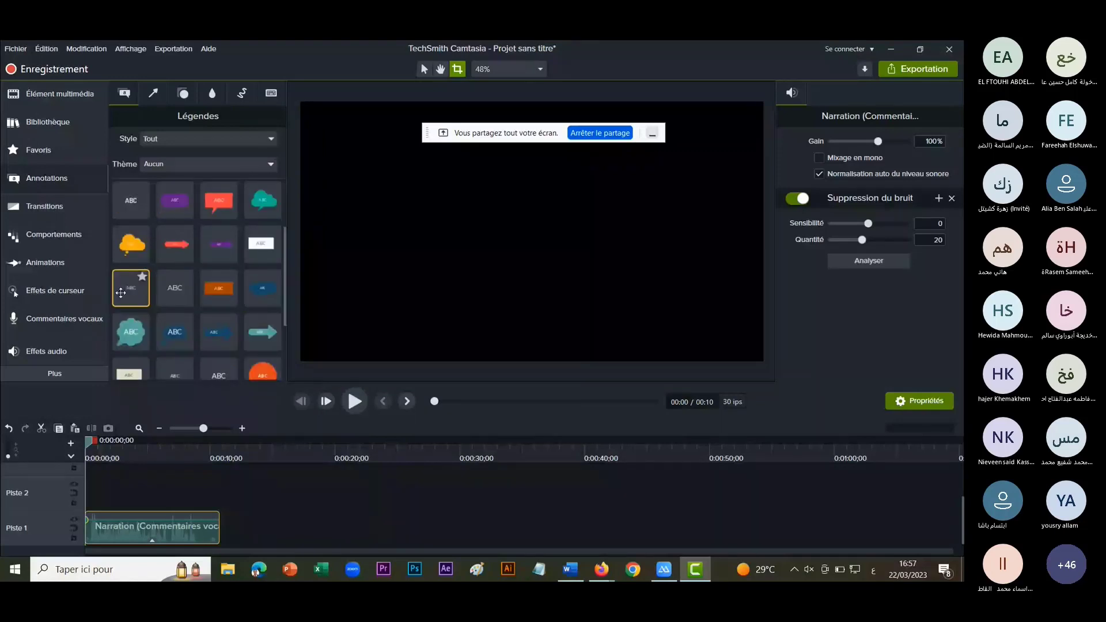
drag(120, 293, 494, 281)
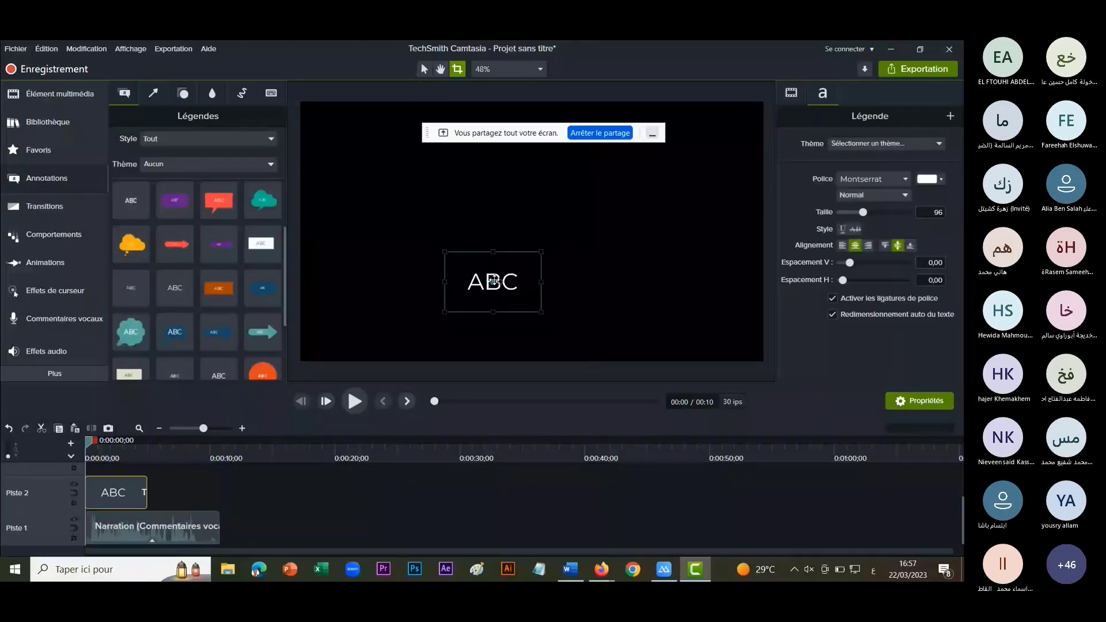
Replace the callout's text with "نشكركم على حسن تتبعكم", then move and widen the box so the text fits on one line.
double_click(494, 280)
text(ن)
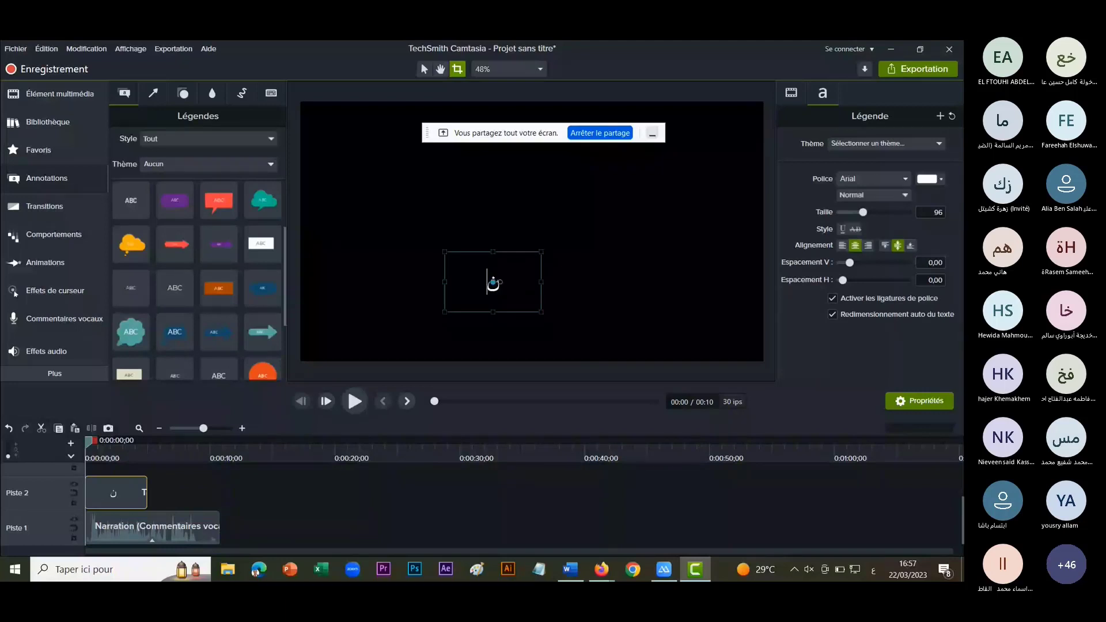
text(شكركم على)
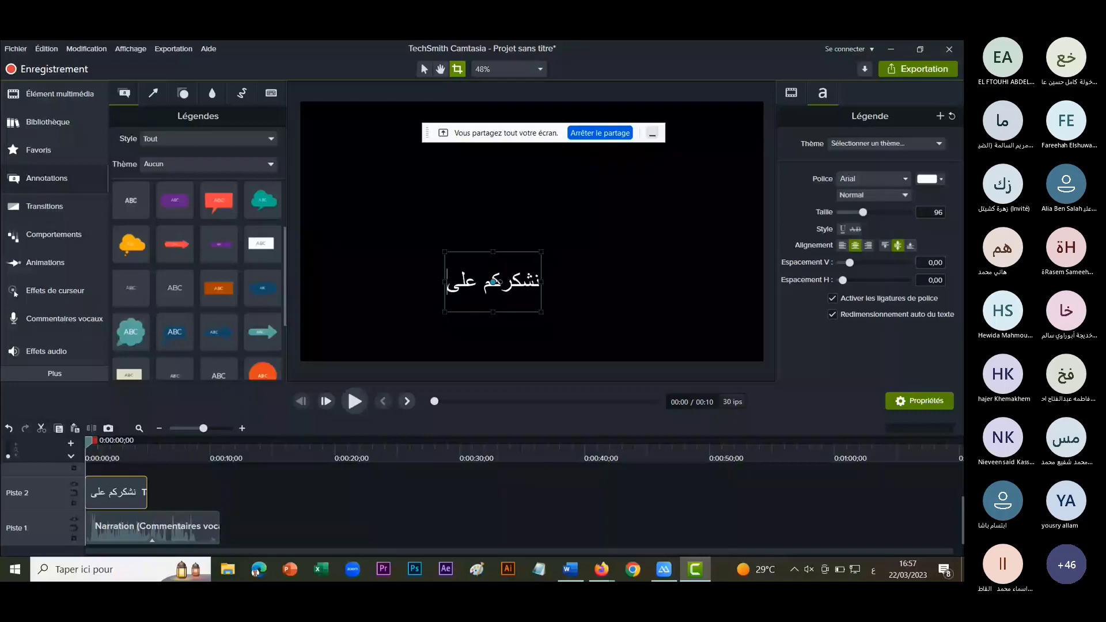
text( حسن تتبعك)
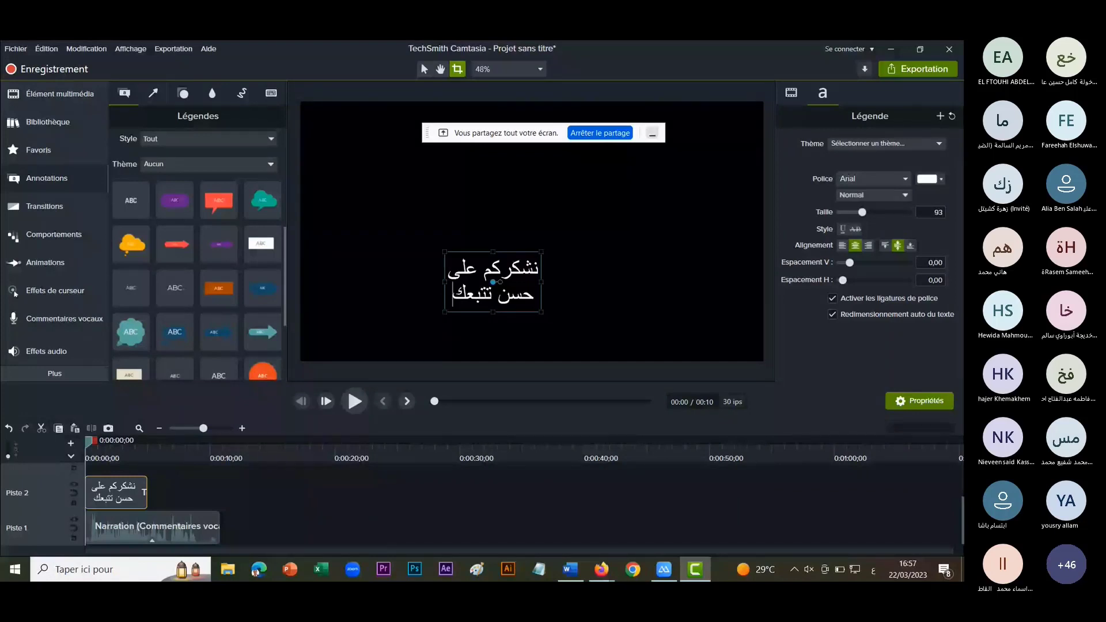
text(م)
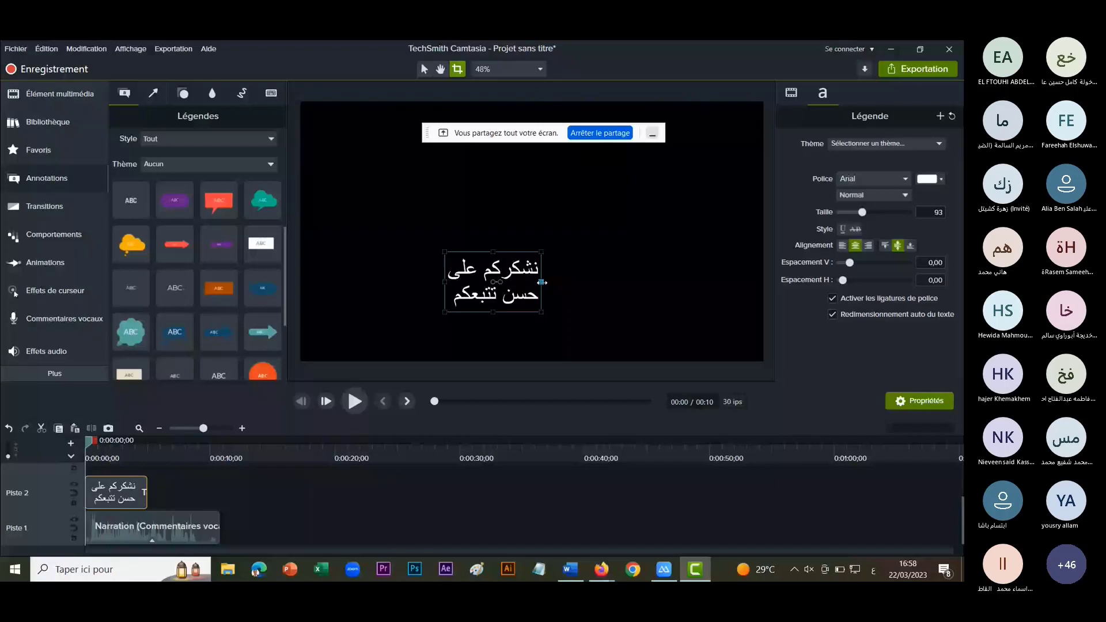
drag(542, 283, 567, 232)
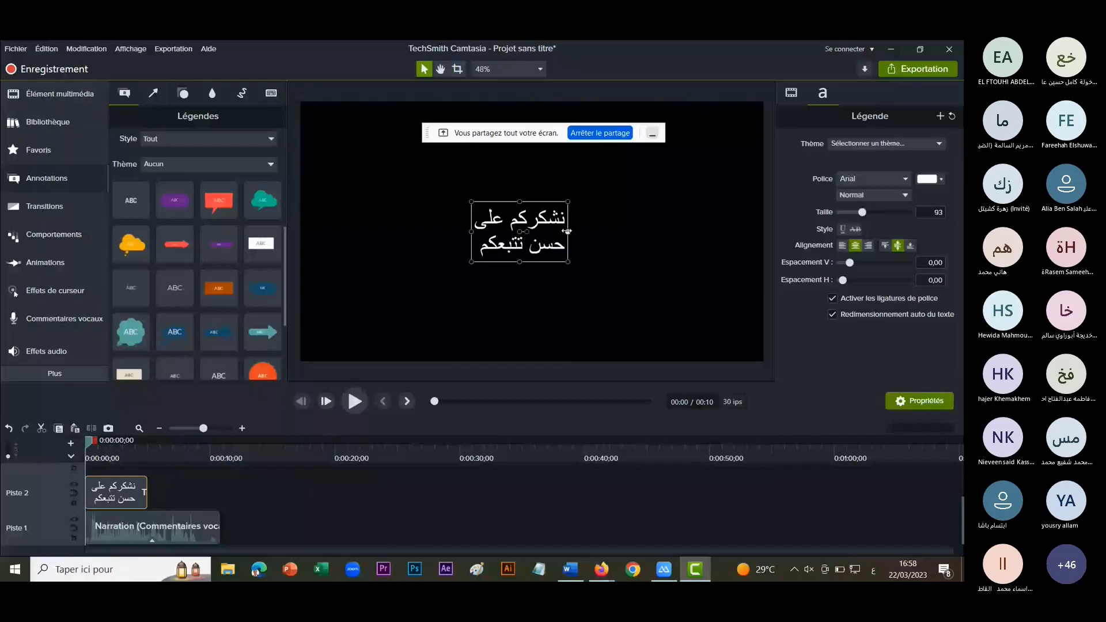
drag(568, 231, 629, 220)
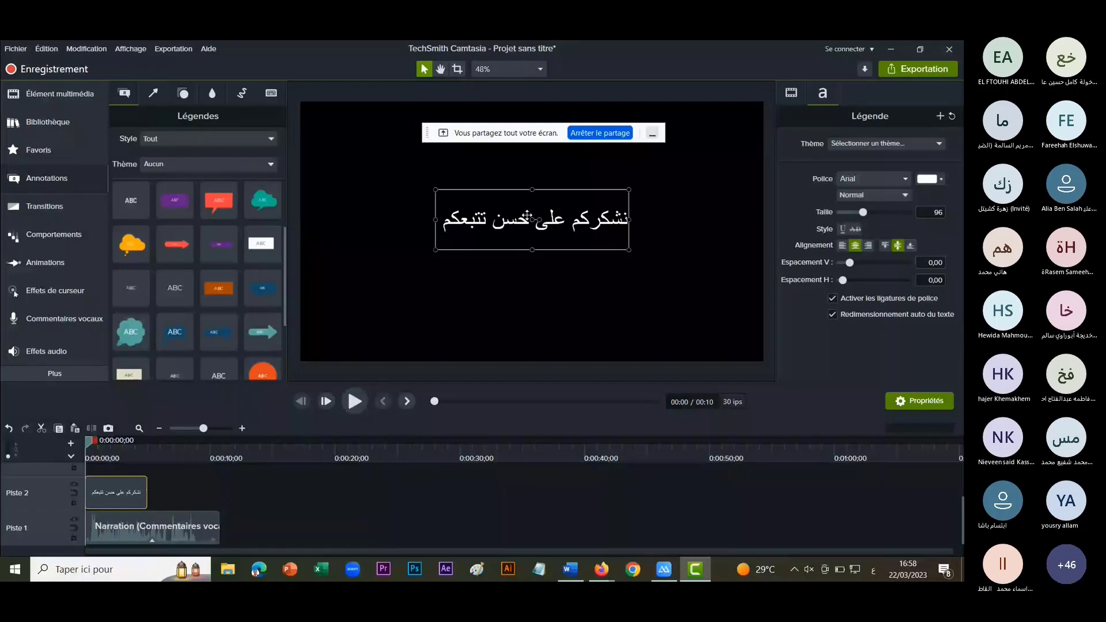
Try the MCS Diwany3 S_I 3D font on the Arabic callout text.
click(873, 178)
drag(948, 316, 947, 300)
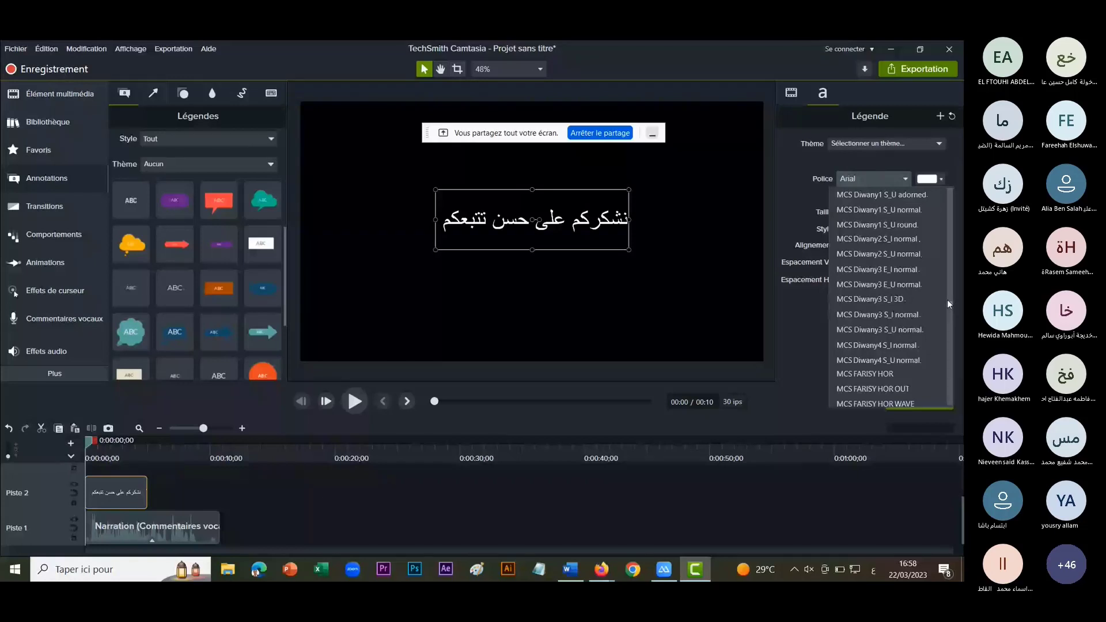
scroll(947, 299, up, 2)
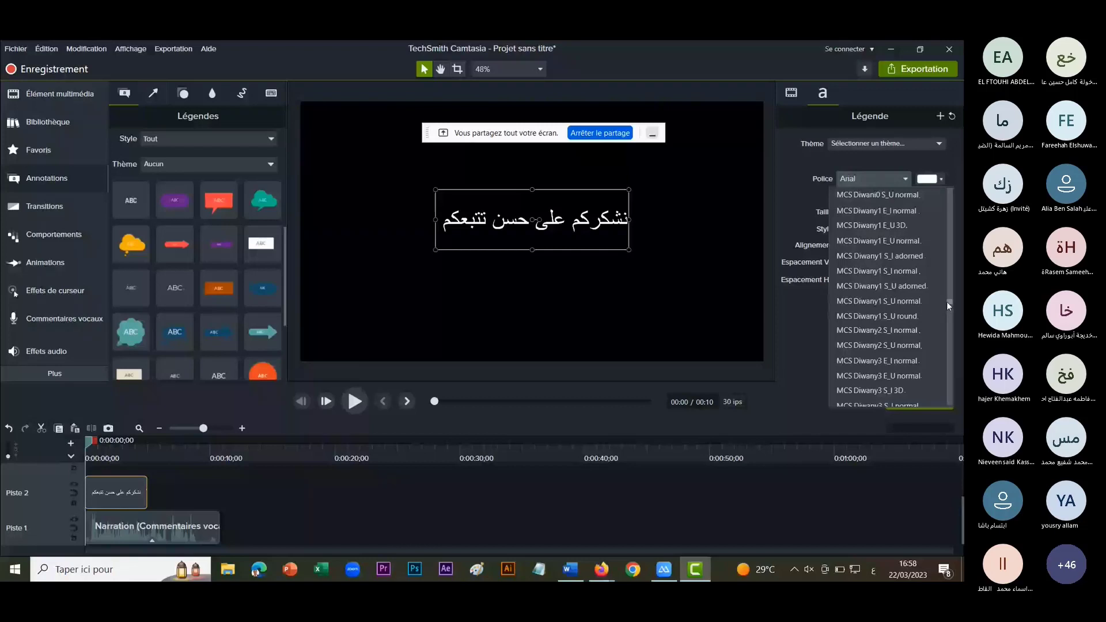
click(870, 391)
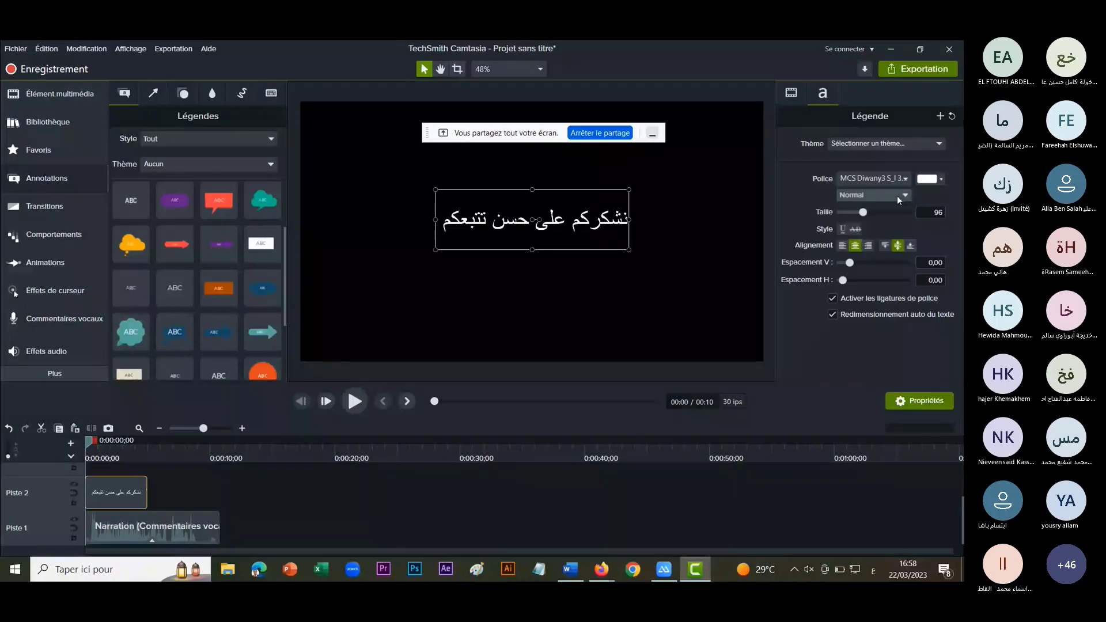
click(898, 195)
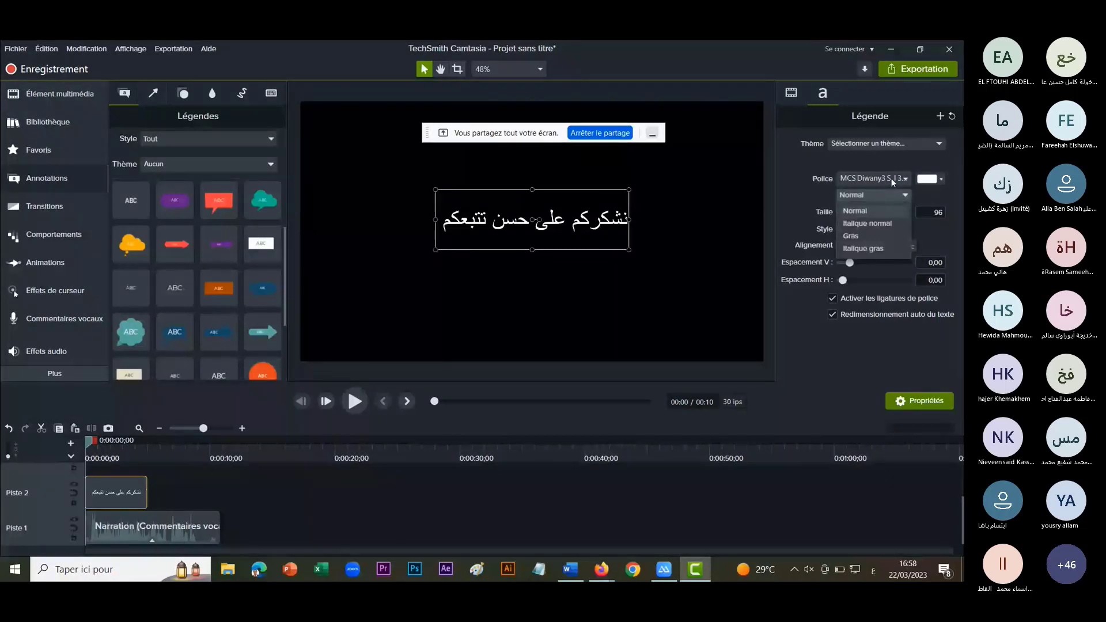
Set the callout's font to Tajawal ExtraBold.
click(891, 178)
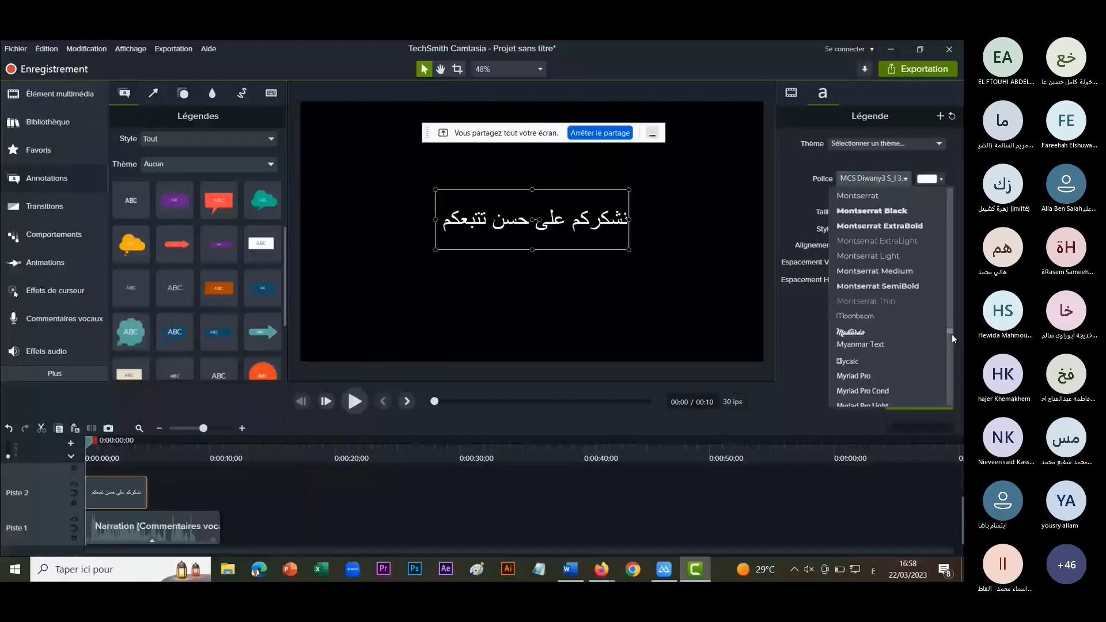
drag(952, 334, 951, 378)
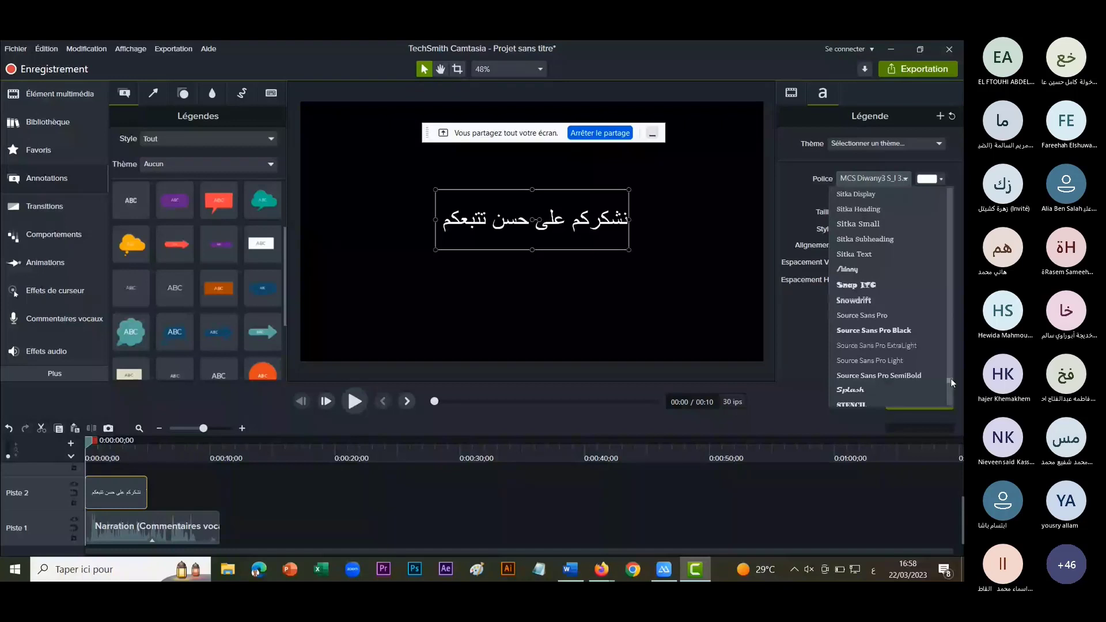
click(627, 221)
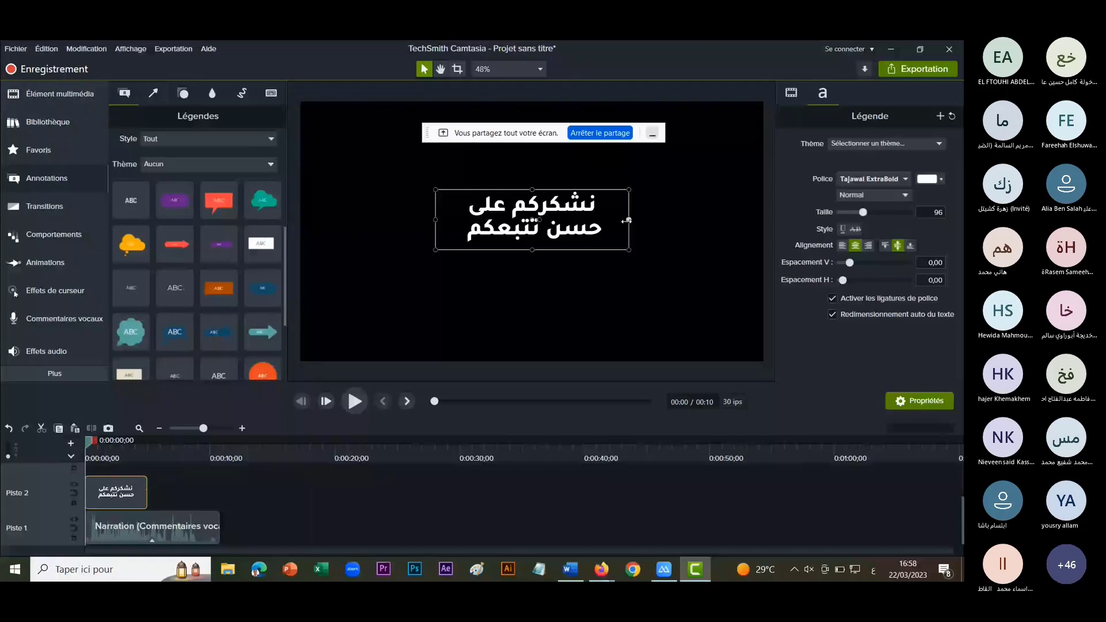
Widen the callout box so the Tajawal text fits on one line and reposition it just below the middle of the canvas.
drag(628, 221, 681, 221)
drag(522, 232, 522, 281)
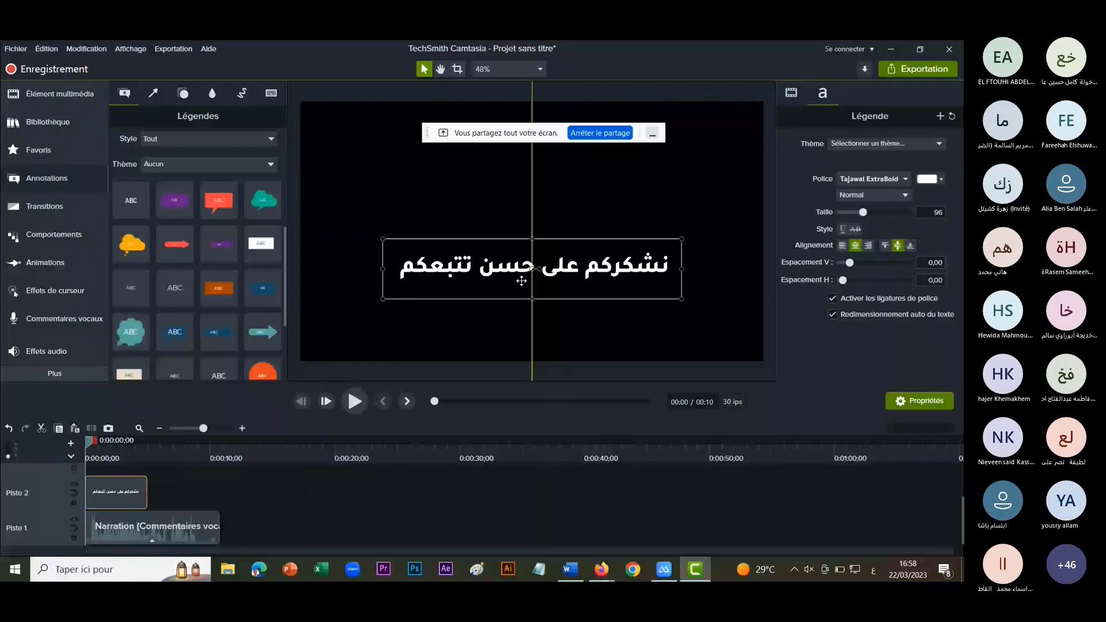
drag(522, 280, 527, 279)
Import the image 003 from the paysages folder on the Bureau into the media bin.
key(ctrl+1)
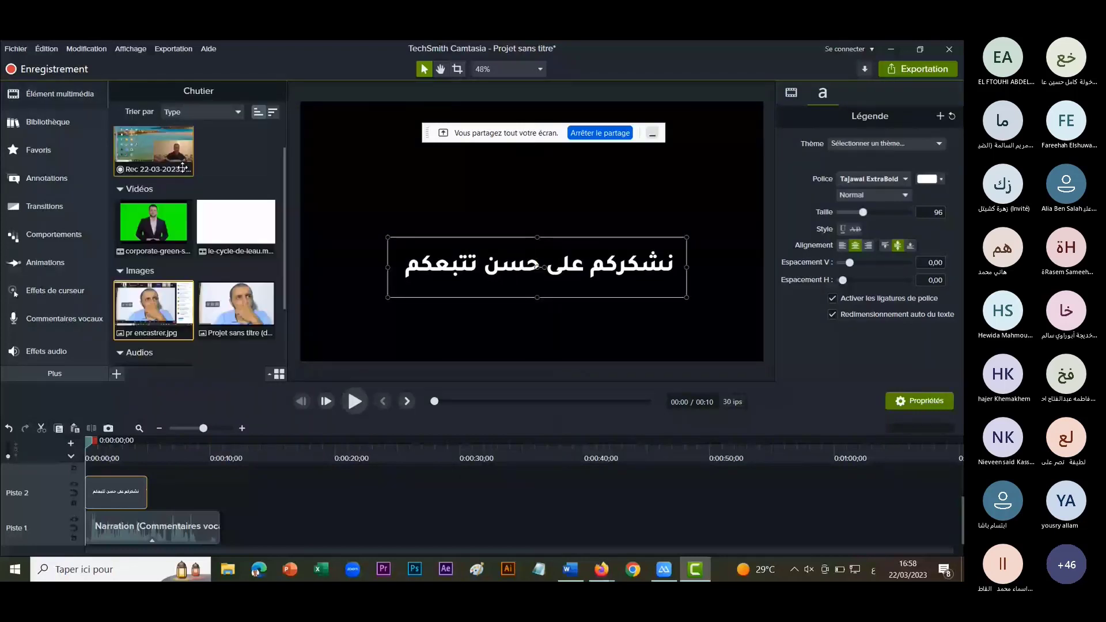
double_click(251, 271)
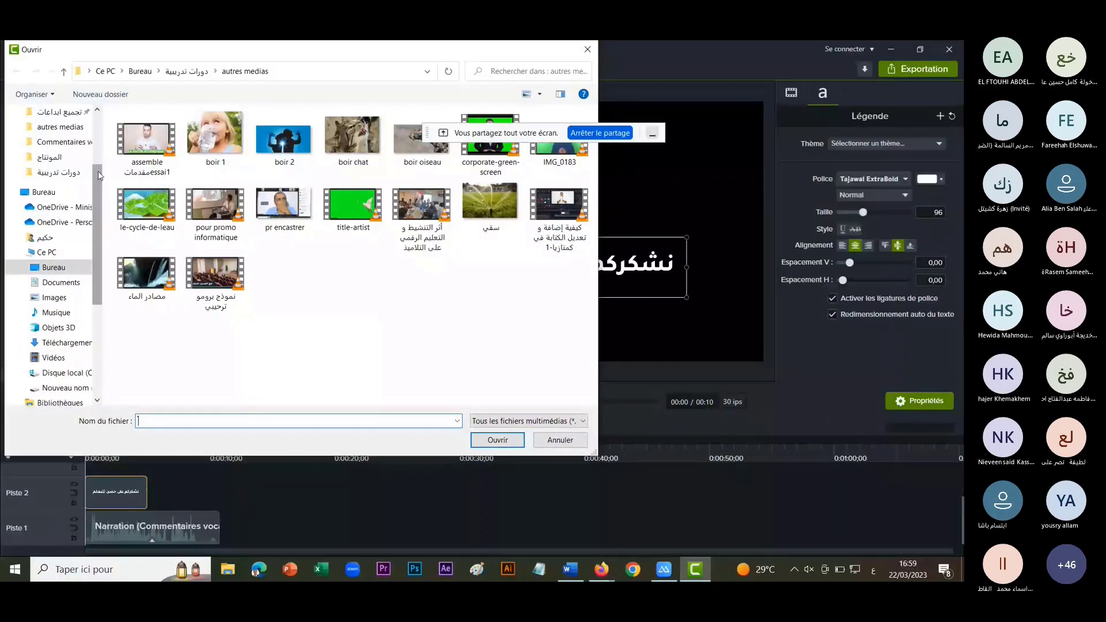
scroll(51, 139, up, 3)
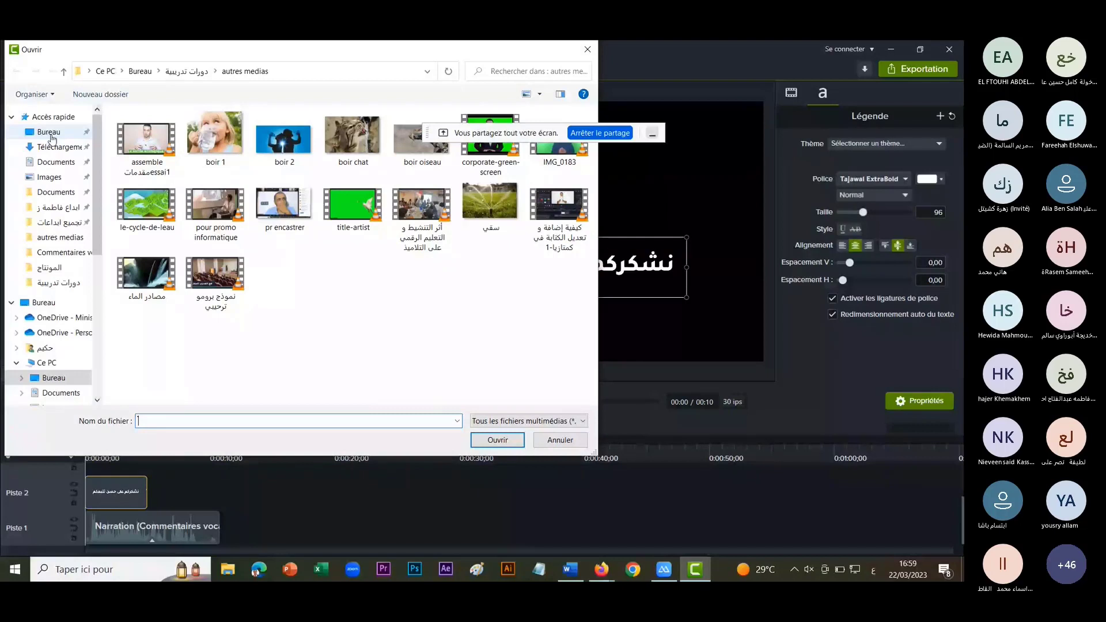
click(51, 134)
double_click(287, 322)
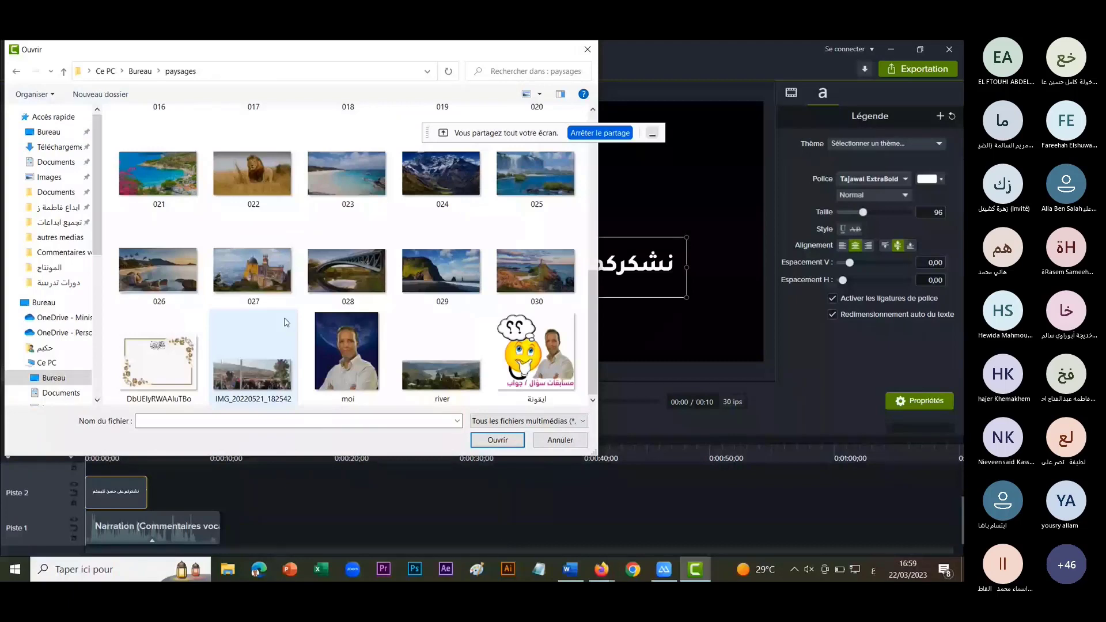
scroll(486, 176, up, 5)
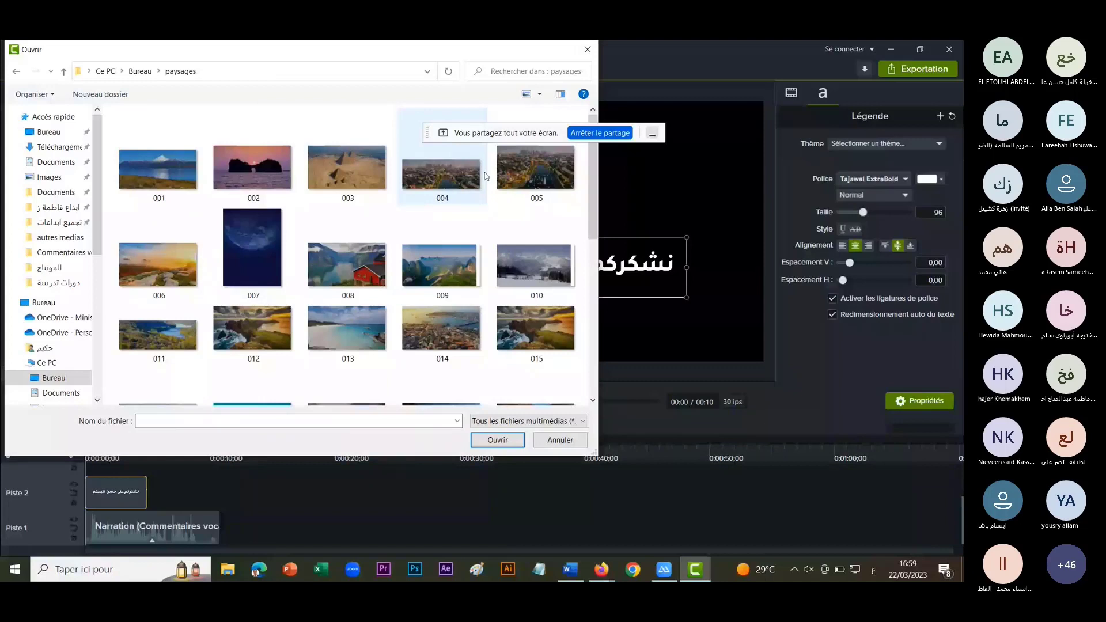
click(347, 168)
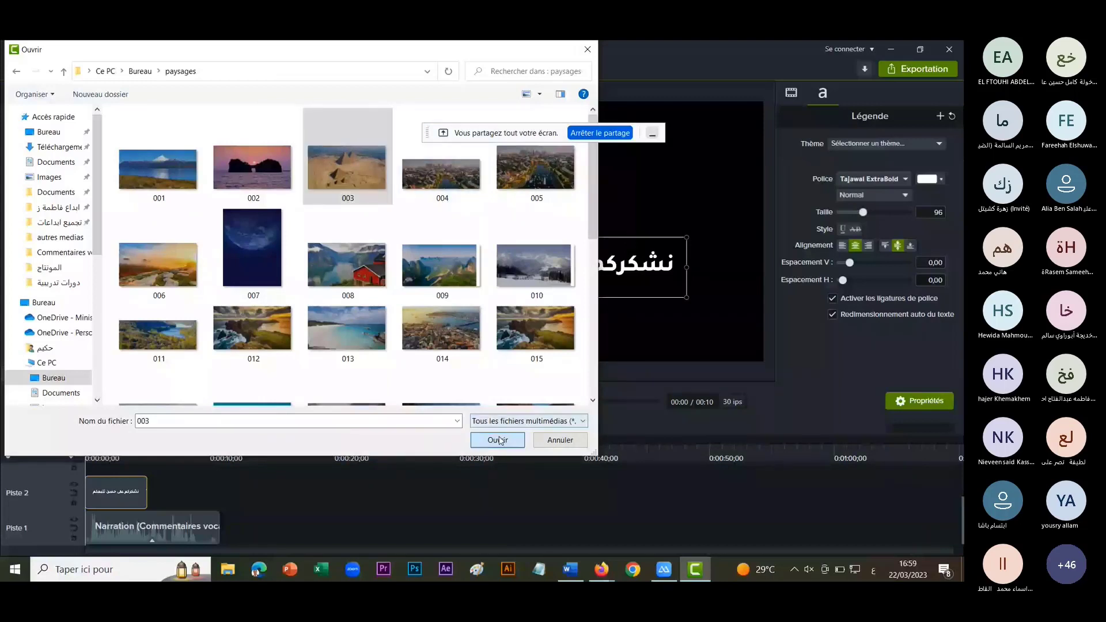
click(498, 440)
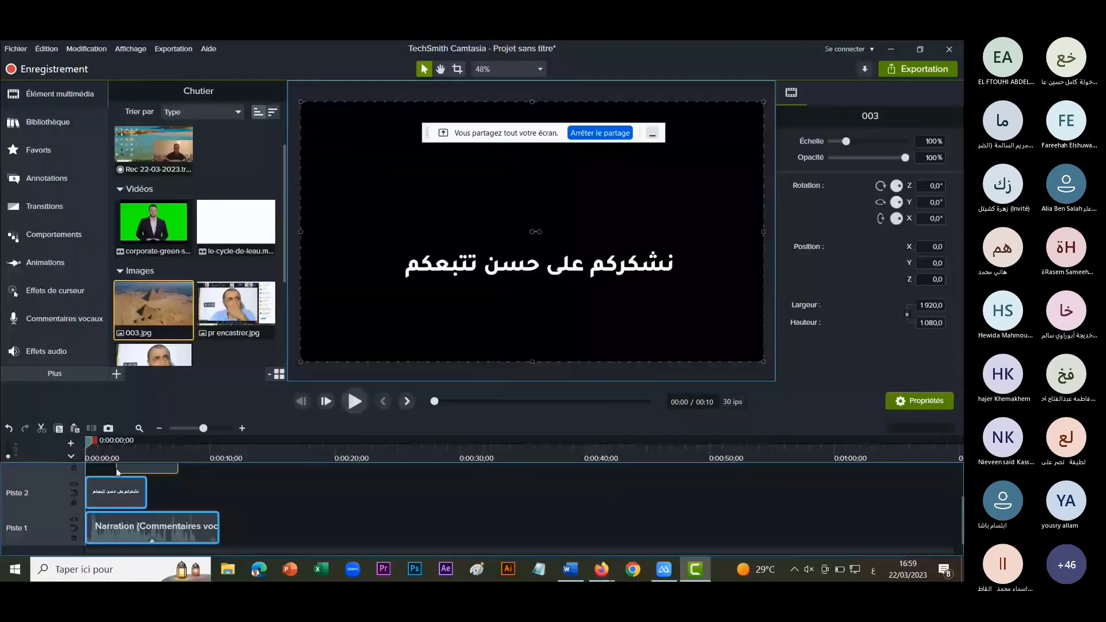
Place the 003 image at the start of Piste 3 and extend both it and the text clip to about 11 seconds.
drag(117, 472, 232, 483)
drag(147, 518, 222, 520)
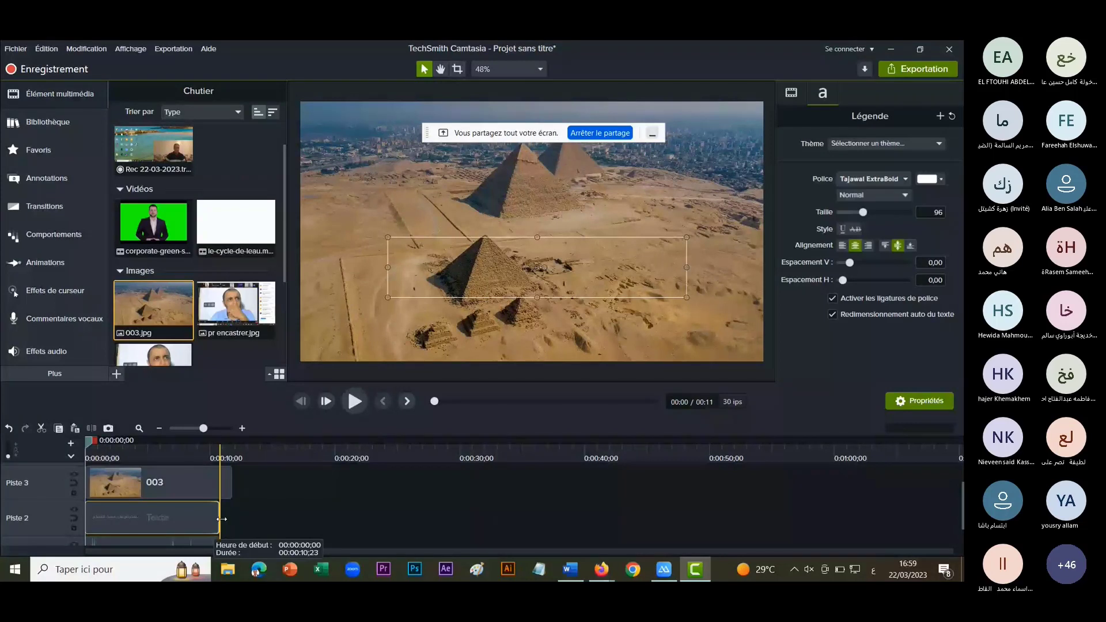
drag(222, 519, 230, 519)
scroll(227, 524, down, 1)
click(216, 526)
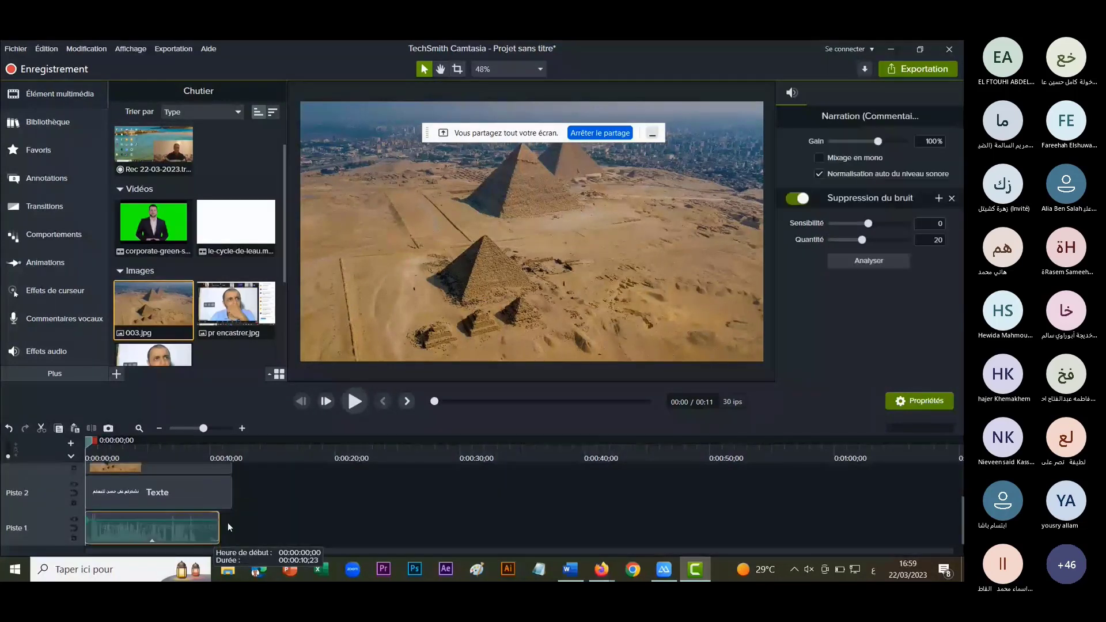
Reorder the timeline so the text clip lies on Piste 3 above the 003 image on Piste 2, both starting at zero.
scroll(227, 523, up, 2)
click(101, 446)
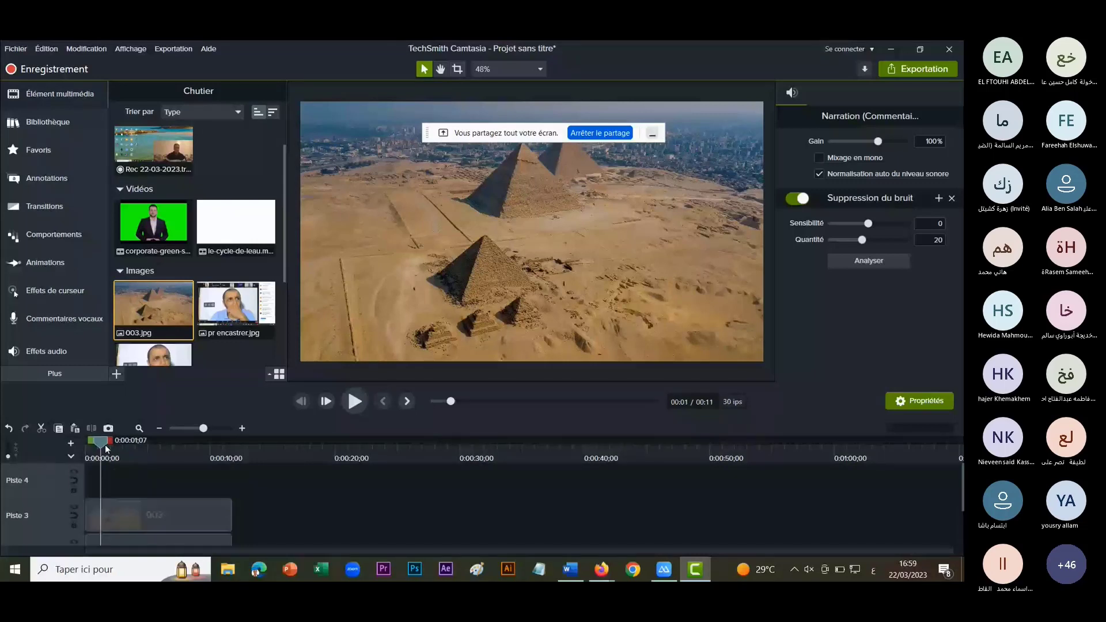
scroll(283, 495, down, 2)
click(284, 495)
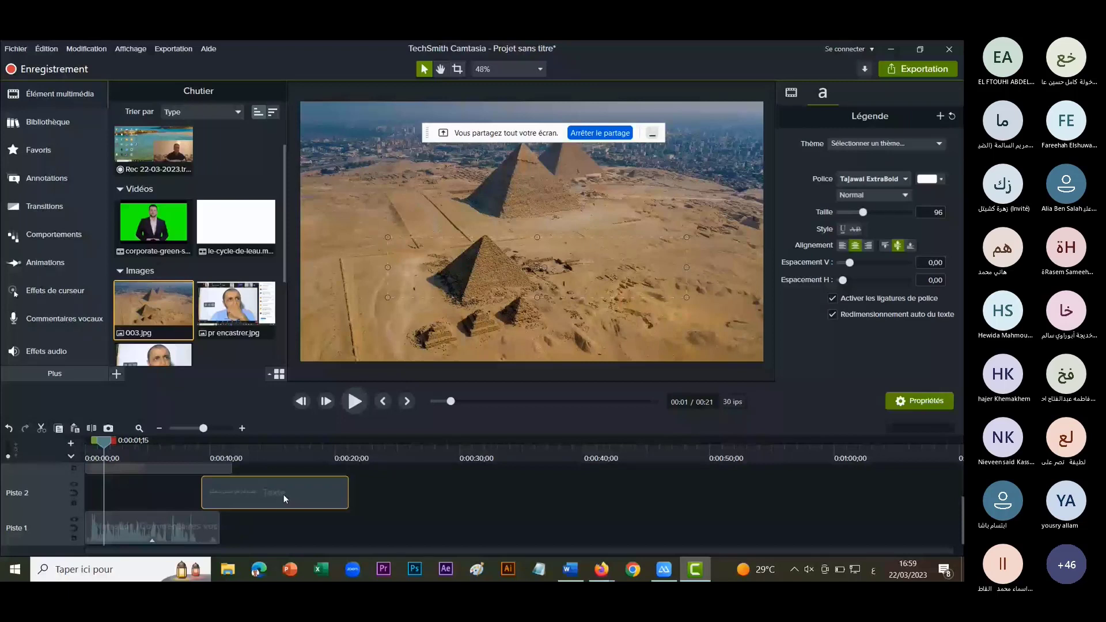
drag(283, 494, 201, 465)
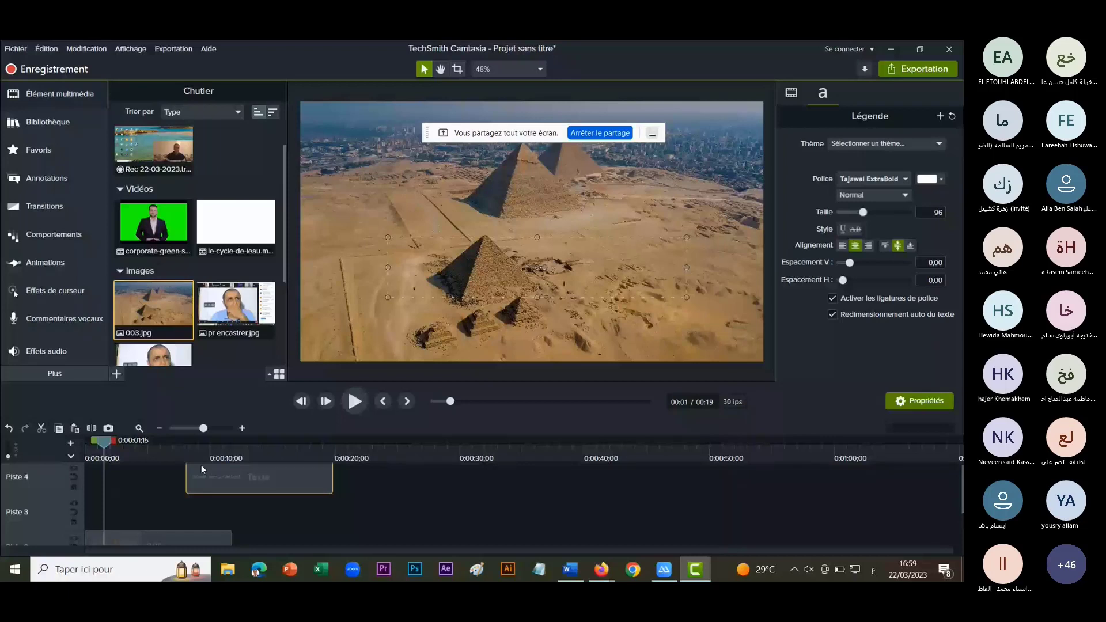
scroll(174, 526, down, 2)
click(174, 527)
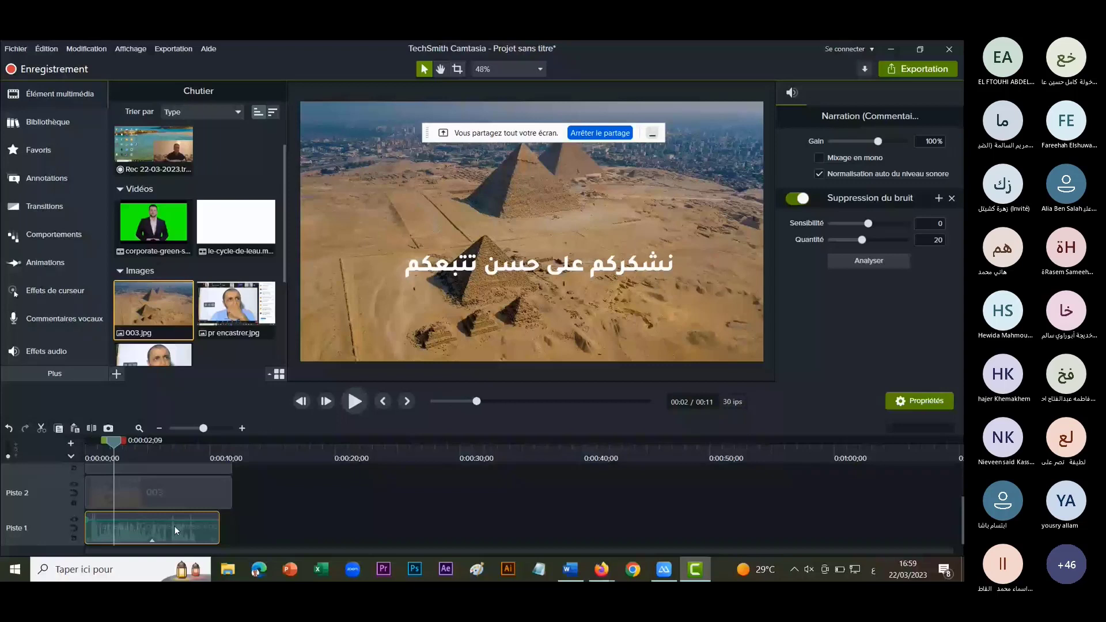
Select the narration, image and text clips together and bring up their clip commands to show the Group option.
right_click(216, 512)
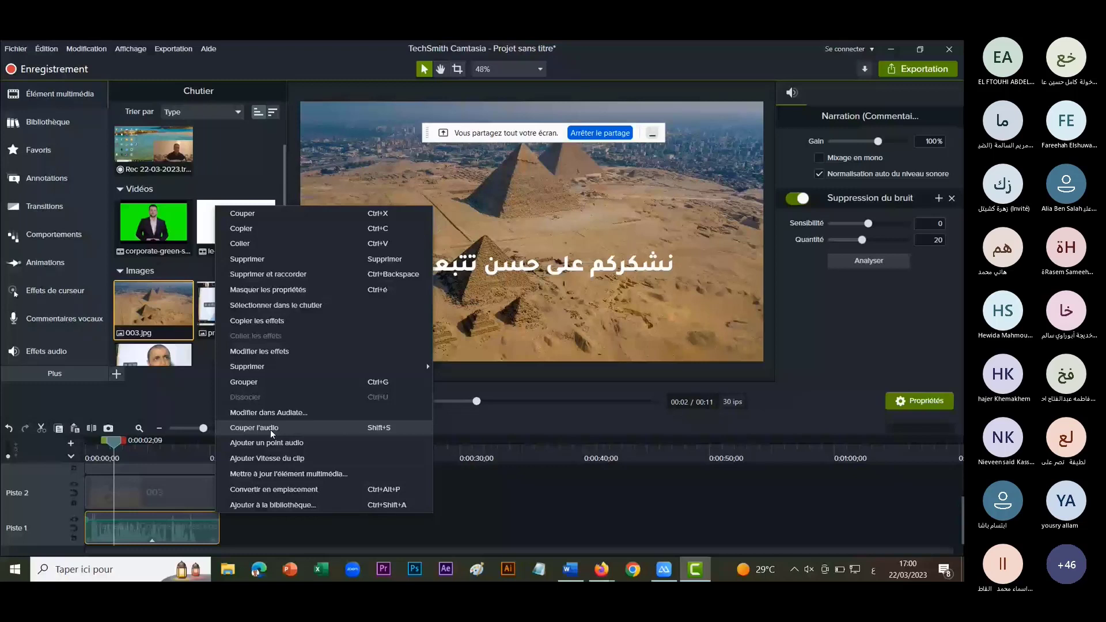
click(247, 529)
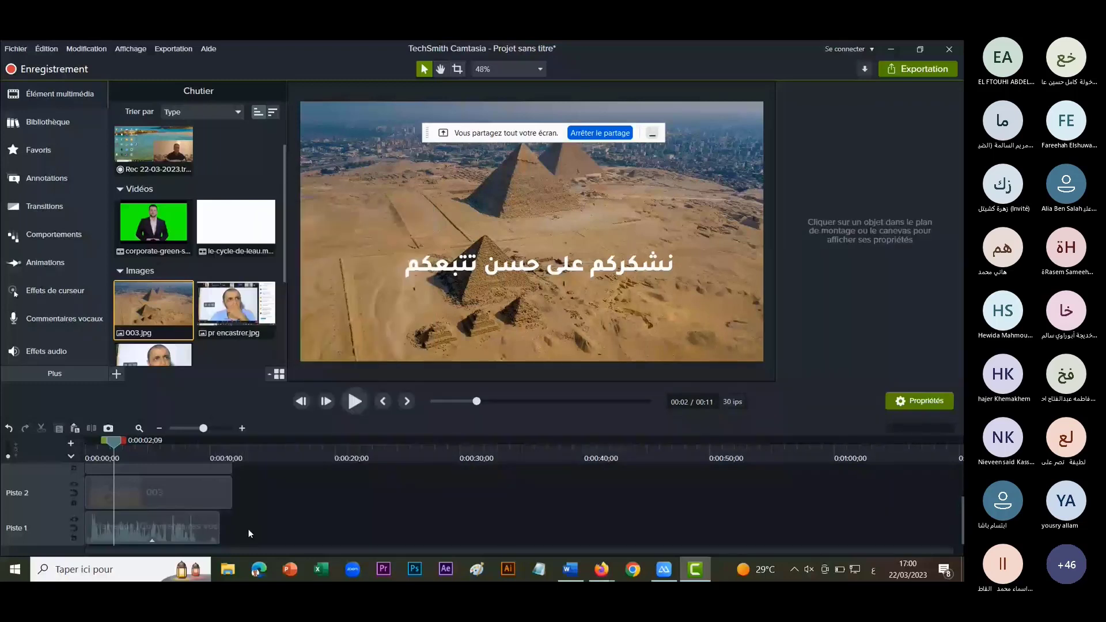
click(193, 499)
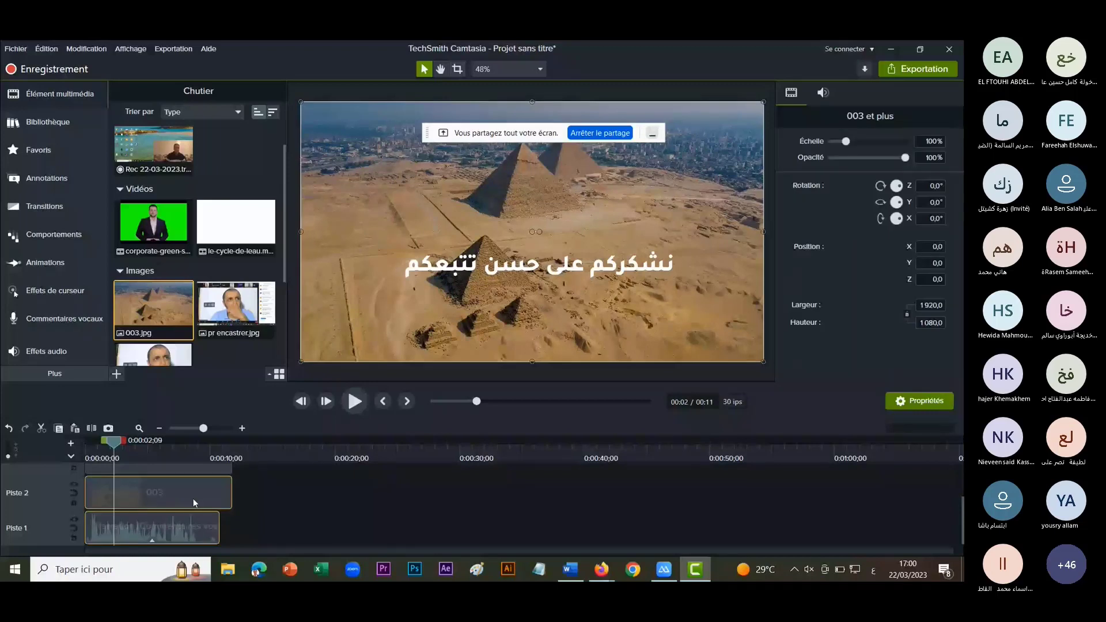
scroll(193, 499, up, 2)
right_click(199, 508)
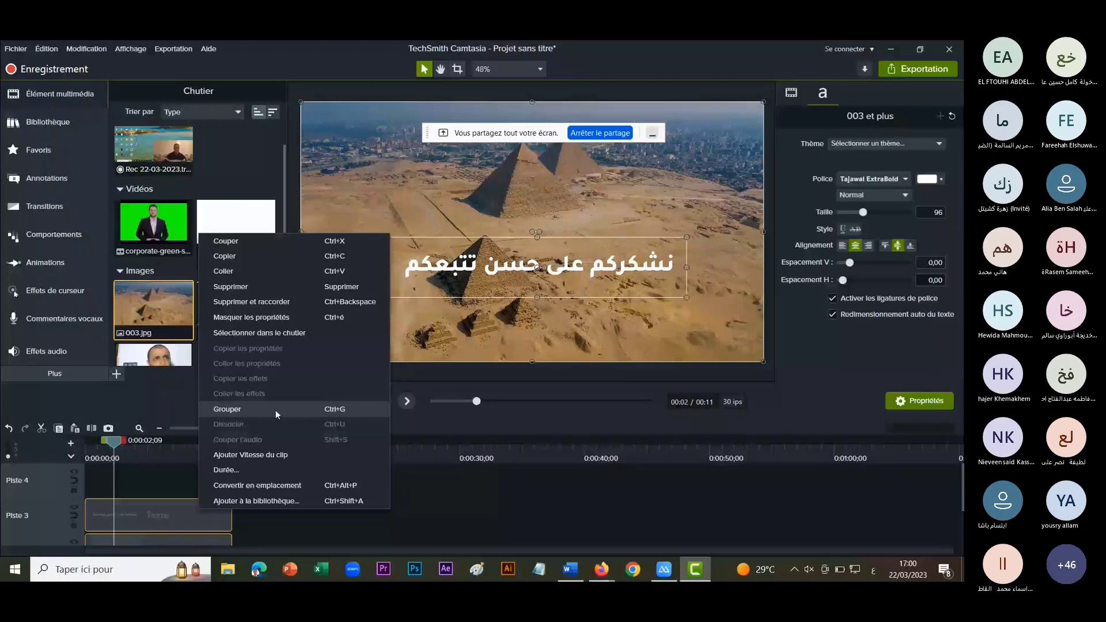
Set the callout's text size to 107 and reposition it over the lower half of the pyramid image.
click(536, 265)
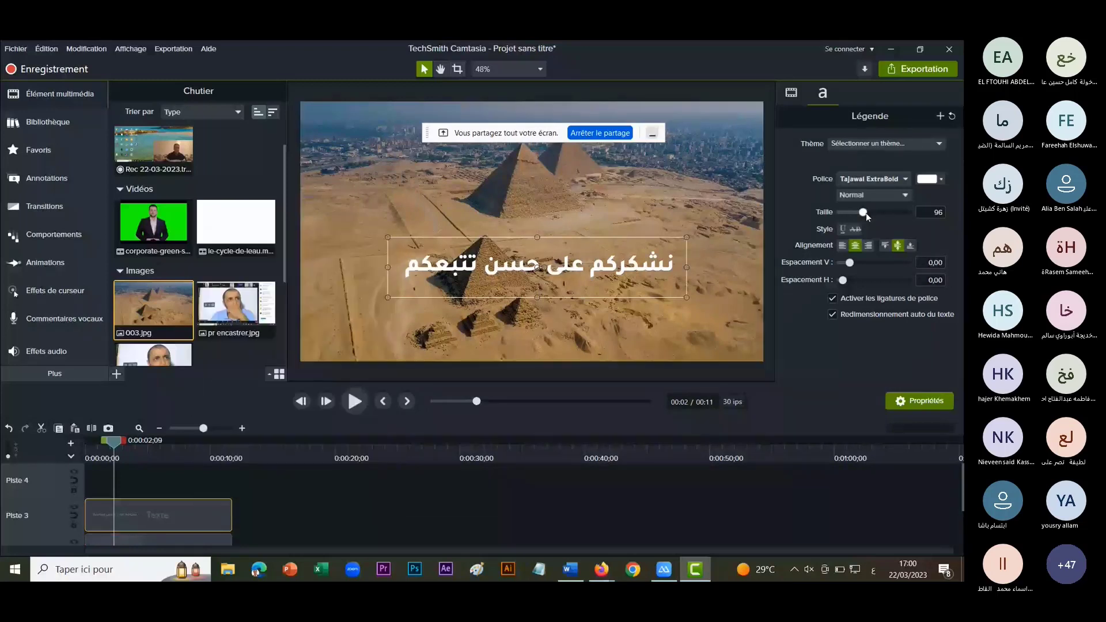
drag(866, 213, 869, 213)
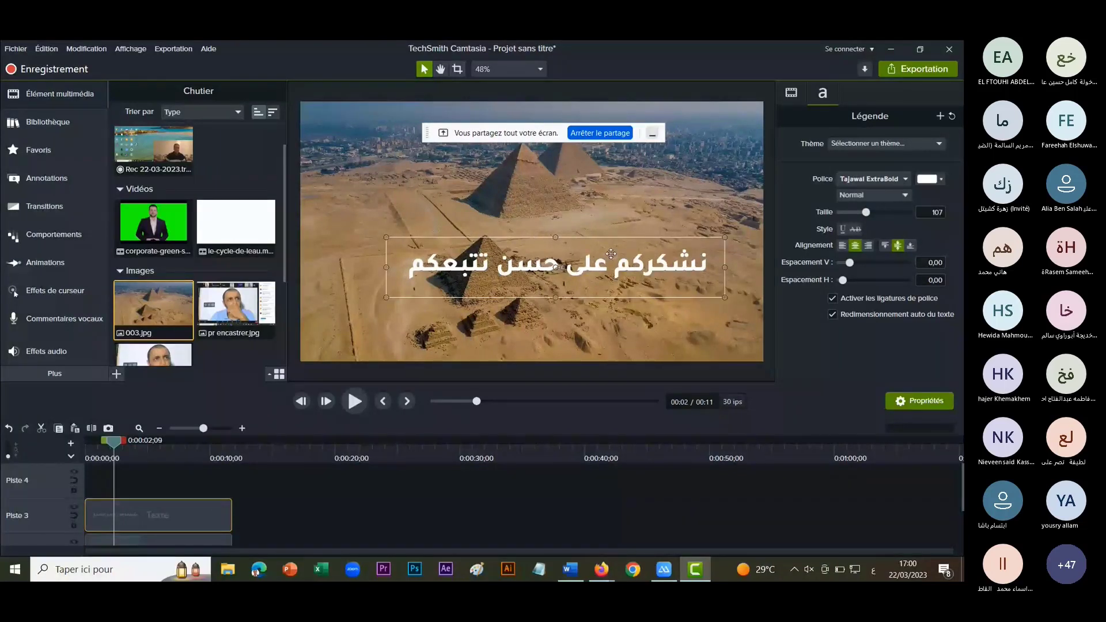
drag(611, 253, 572, 226)
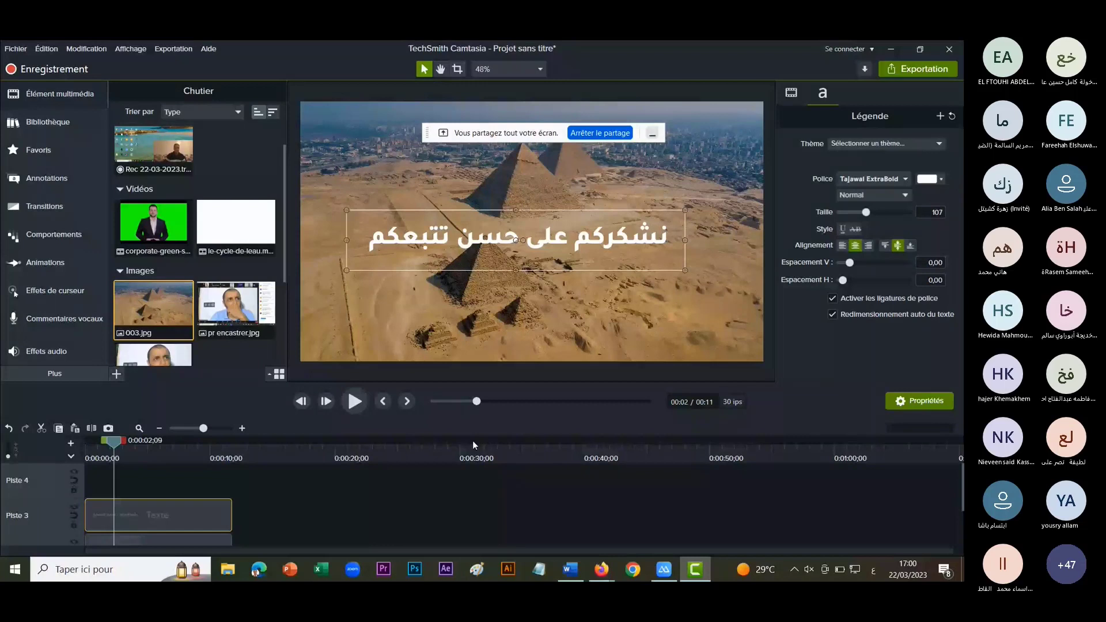
key(ctrl+z)
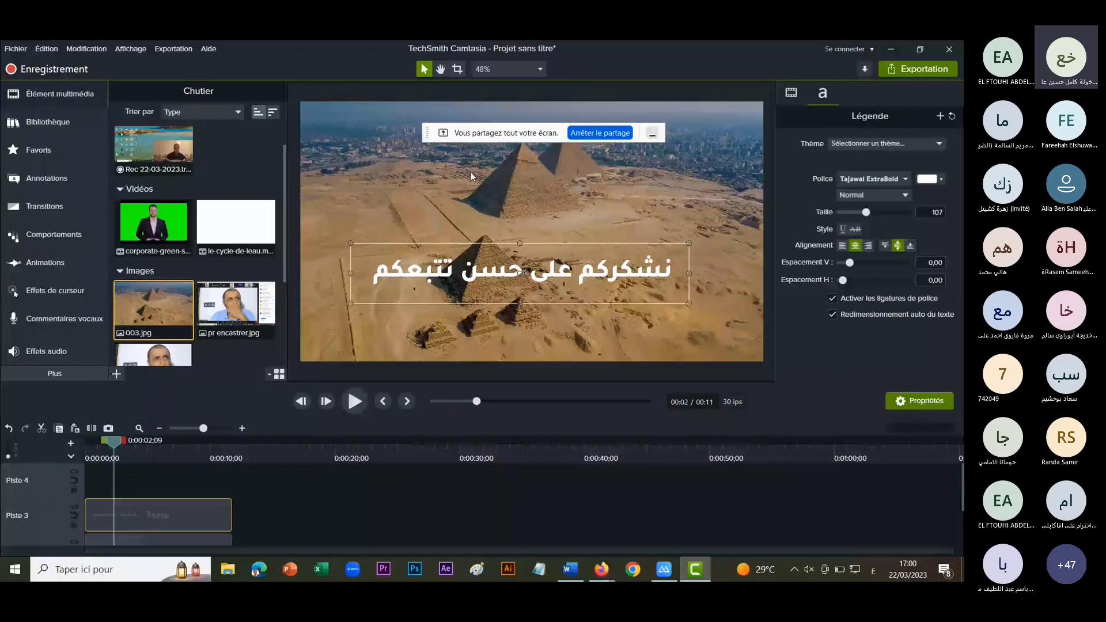
scroll(282, 158, up, 1)
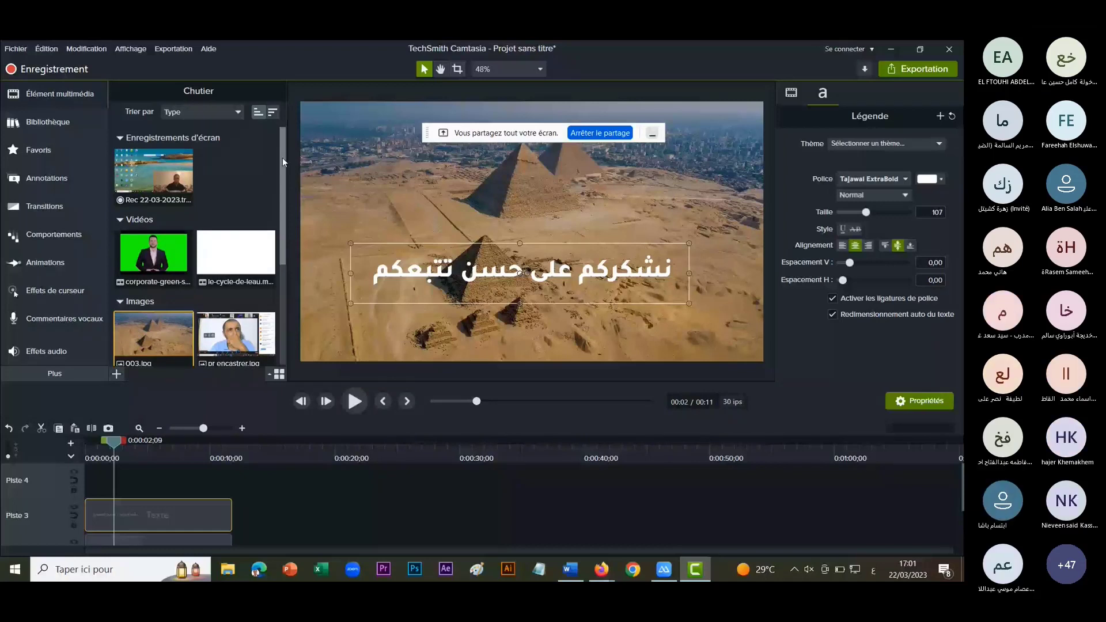
drag(282, 157, 279, 291)
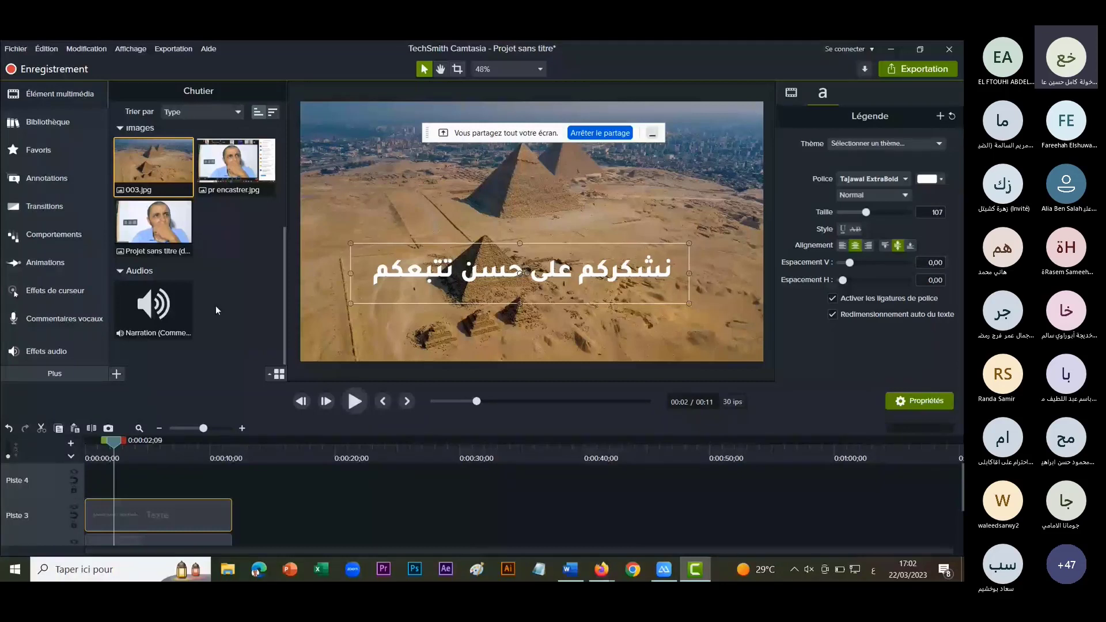
Minimize Camtasia, show the ApowerMirror receiver window, close and reopen it, and minimize it to the desktop.
click(891, 49)
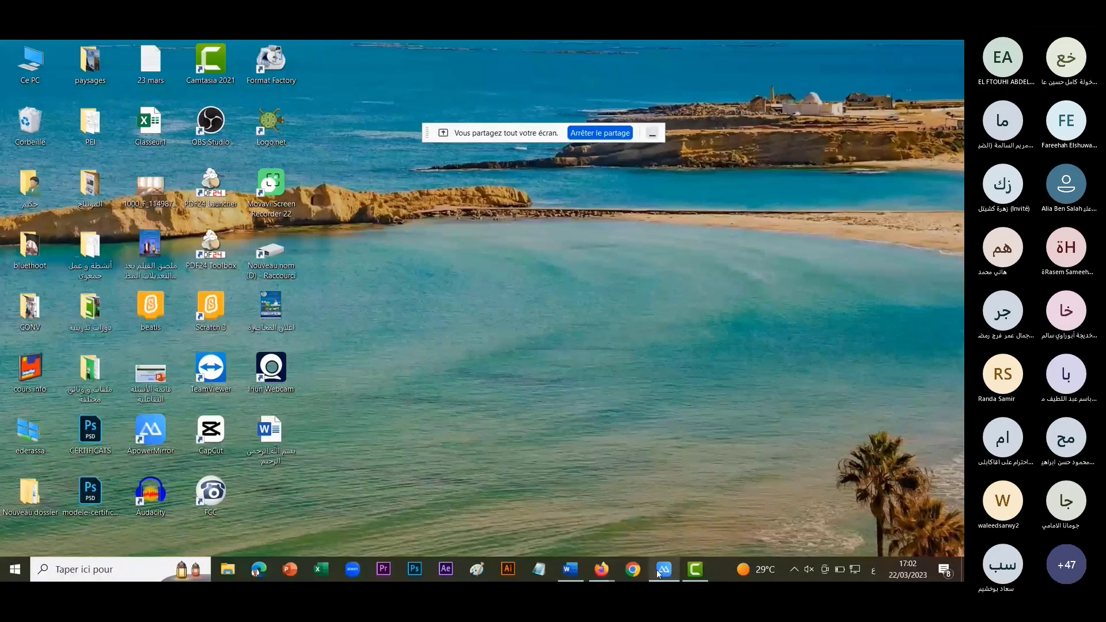
click(664, 570)
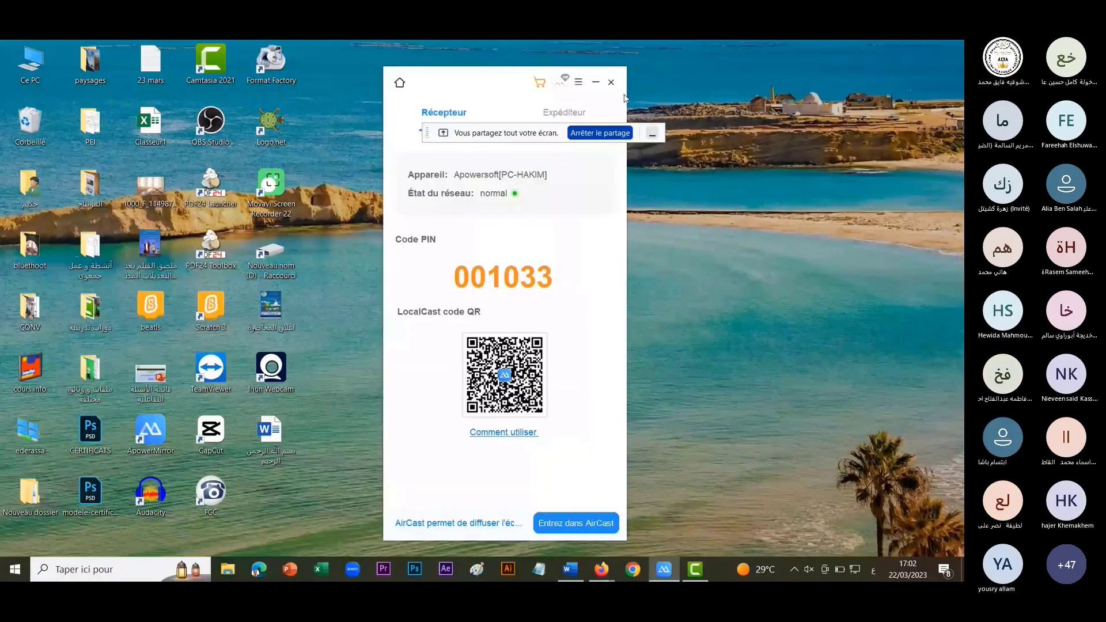
click(612, 83)
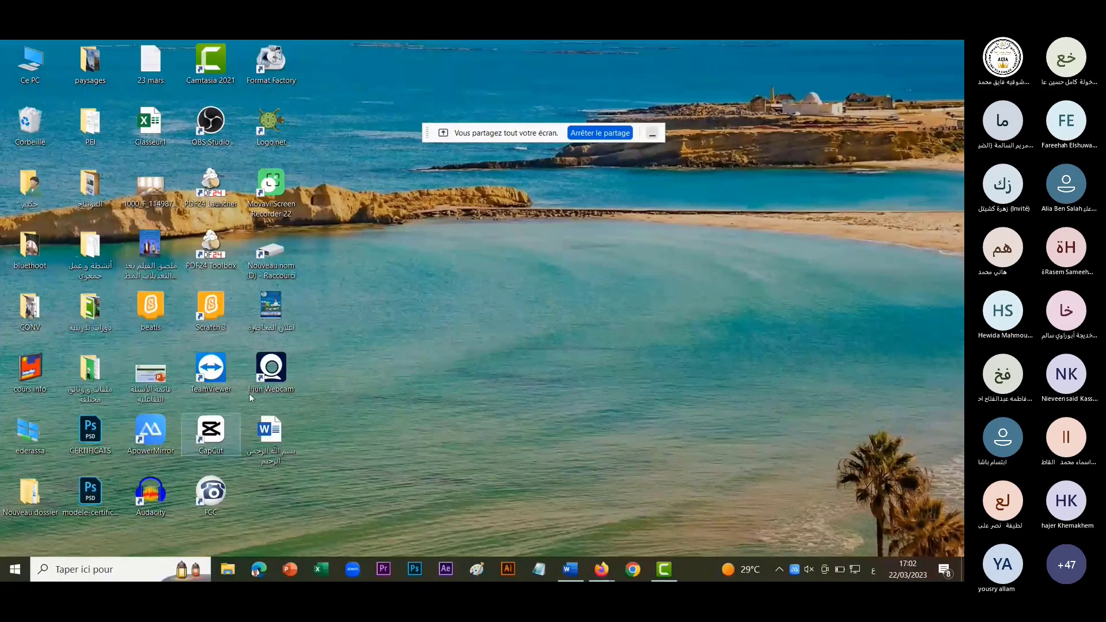
click(532, 236)
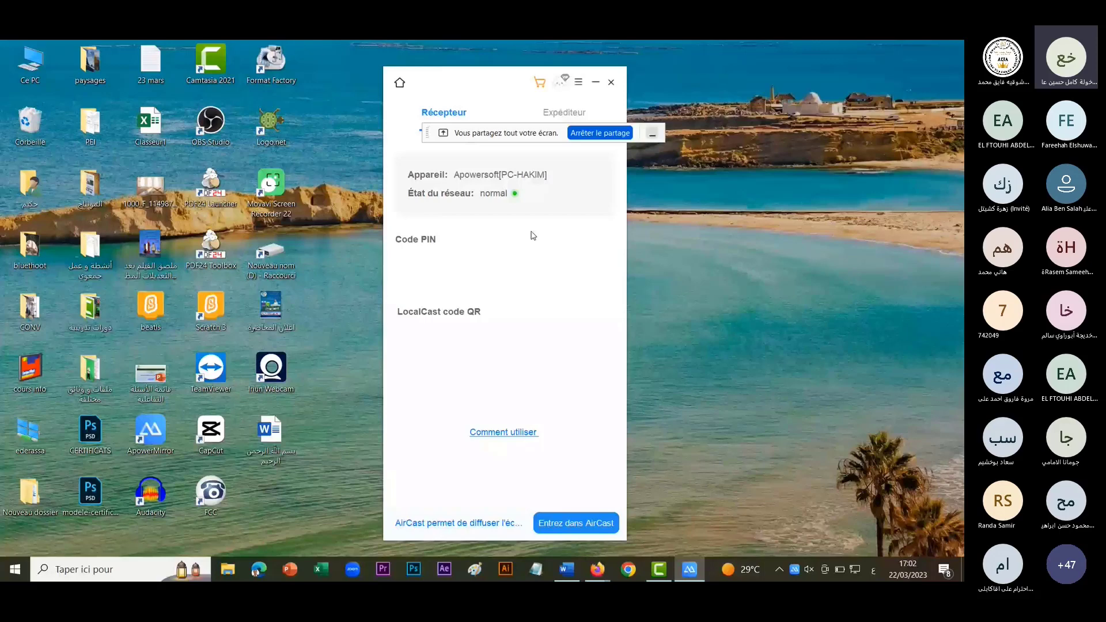
click(596, 81)
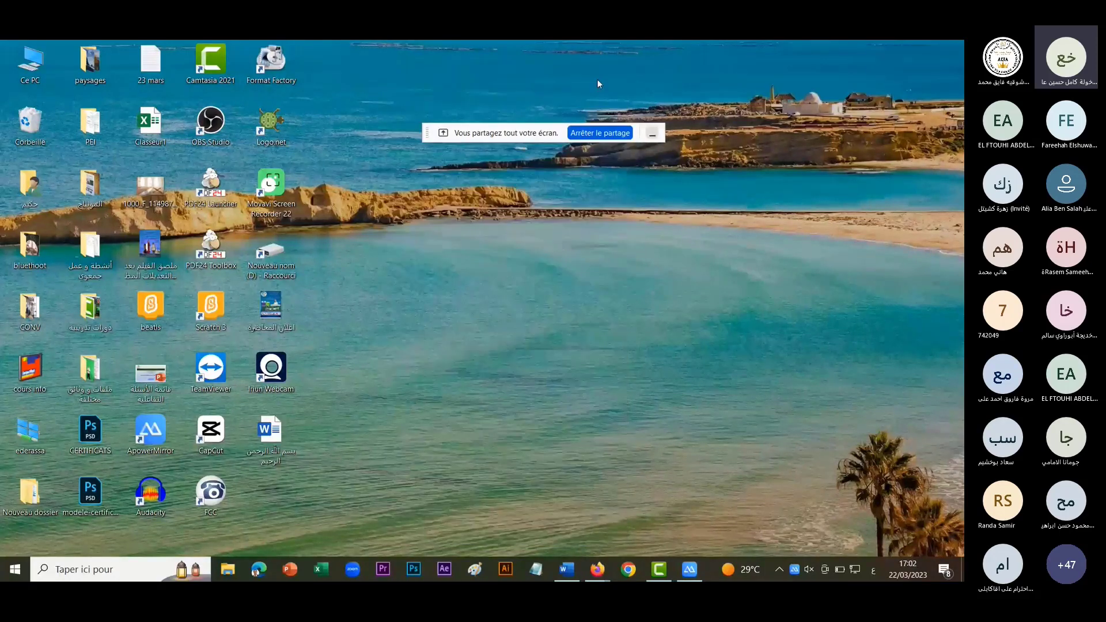
Switch to the Microsoft Teams meeting in Firefox and stop sharing the screen.
click(599, 568)
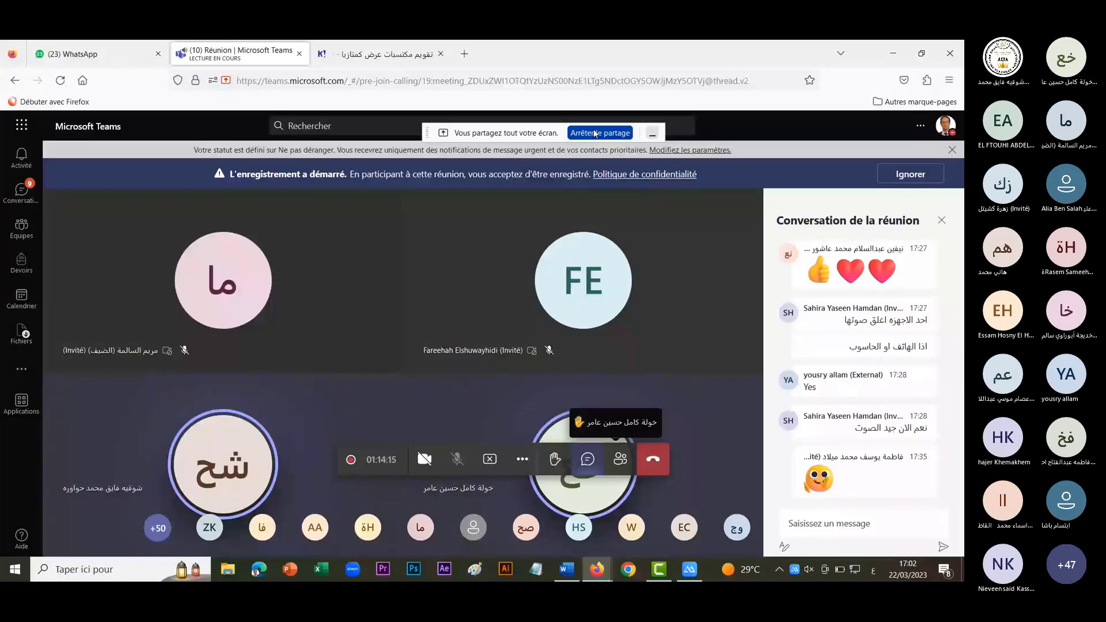
click(595, 134)
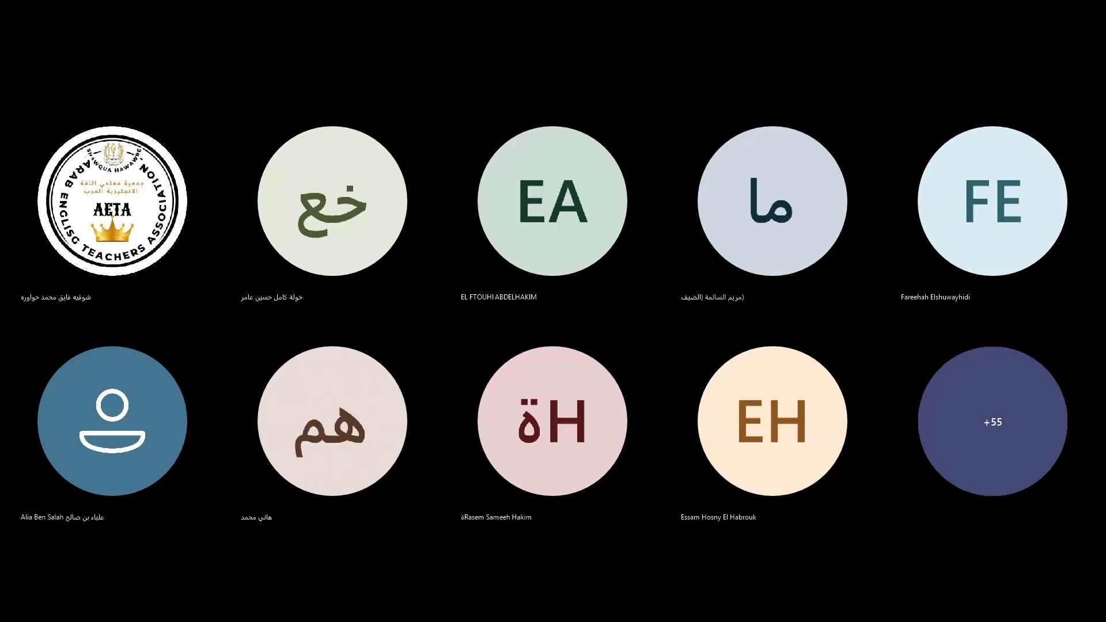